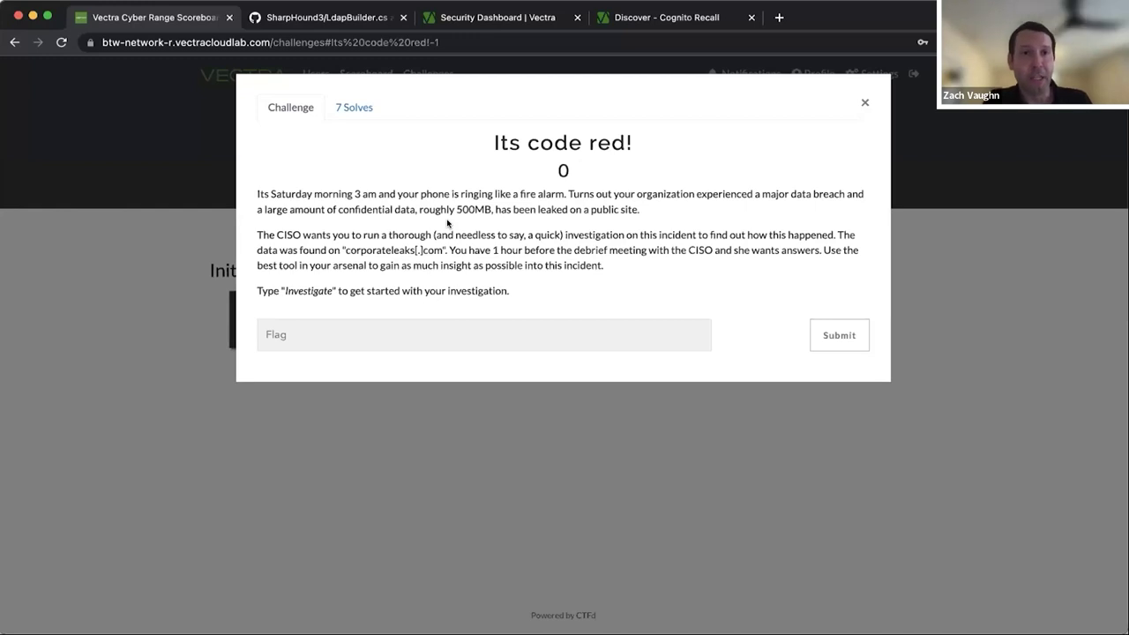
Step: Submit "Investigate" as the flag for the "Its code red!" challenge and close the challenge
left_click(318, 330)
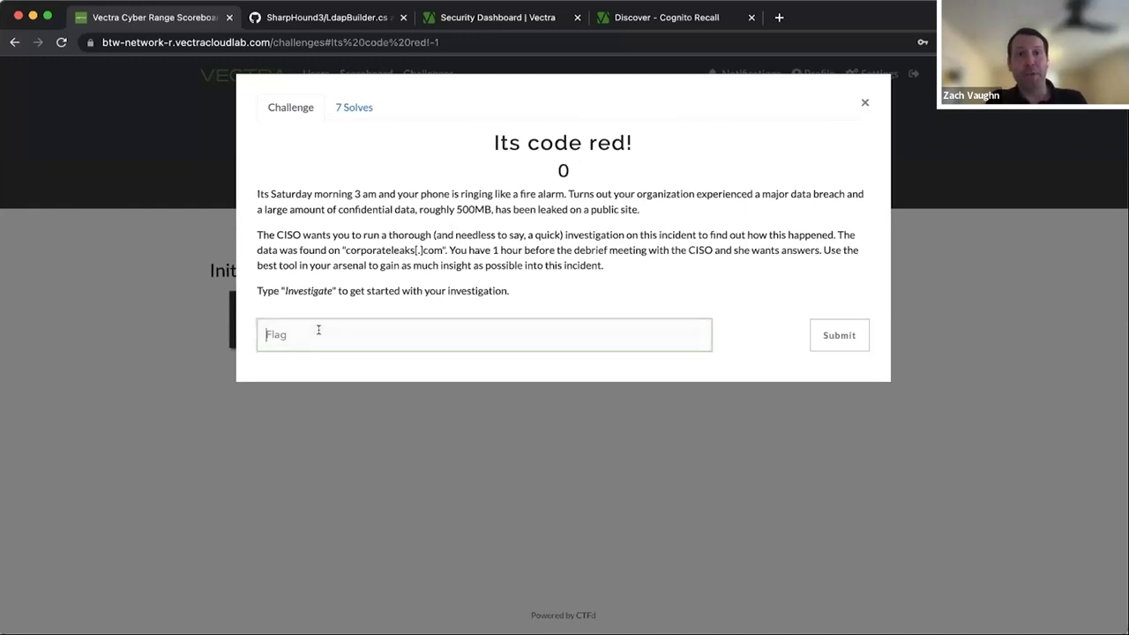
type("In")
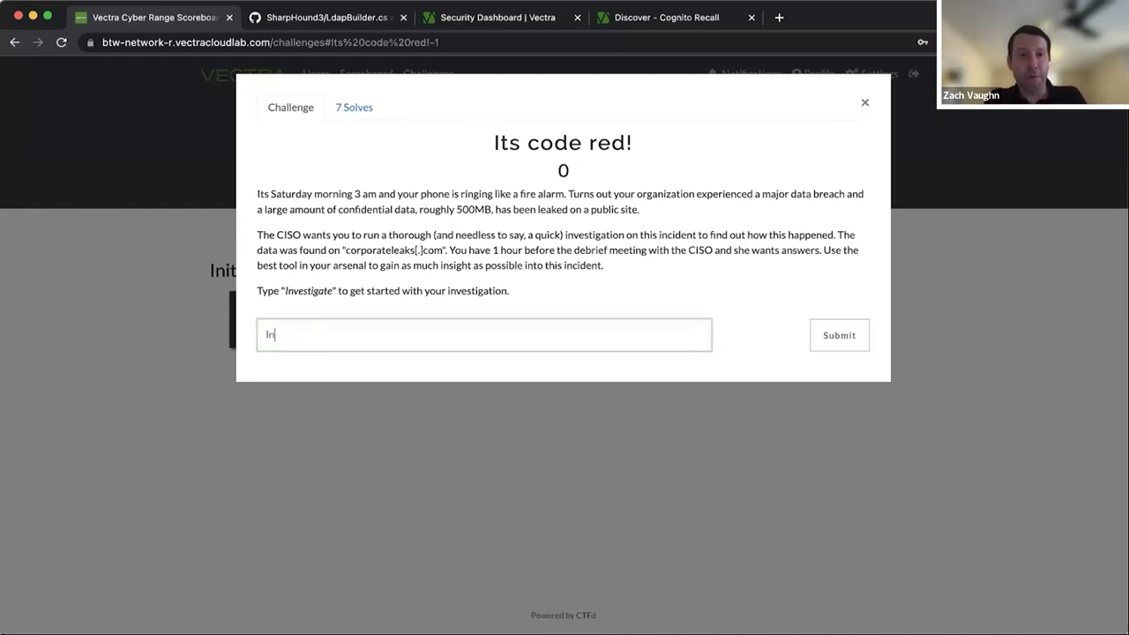
type("vestigate")
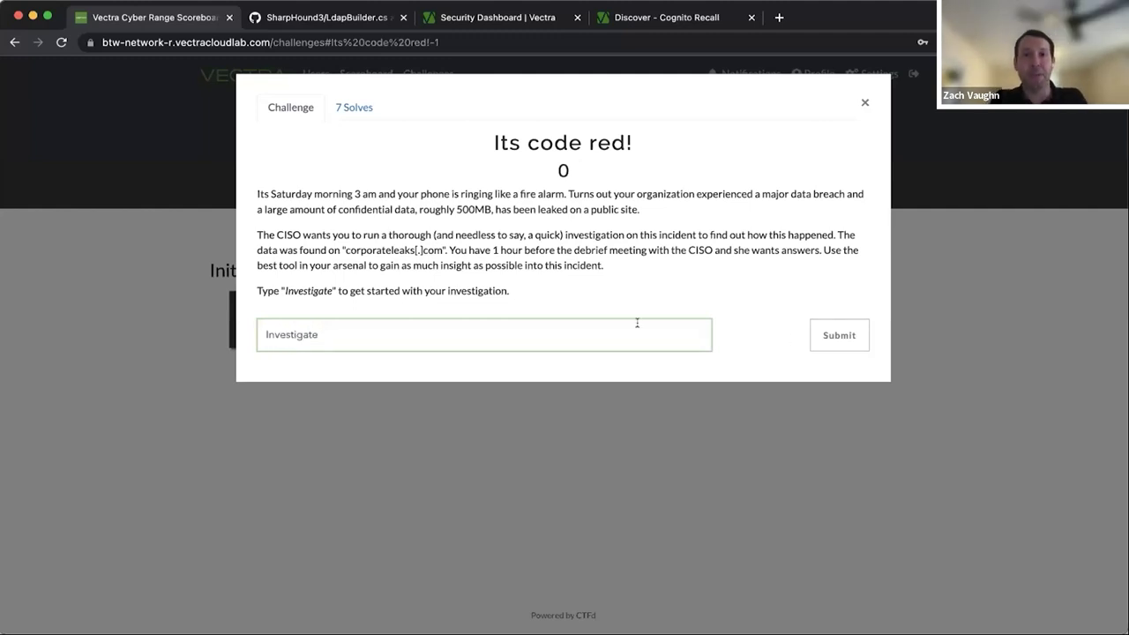
left_click(839, 334)
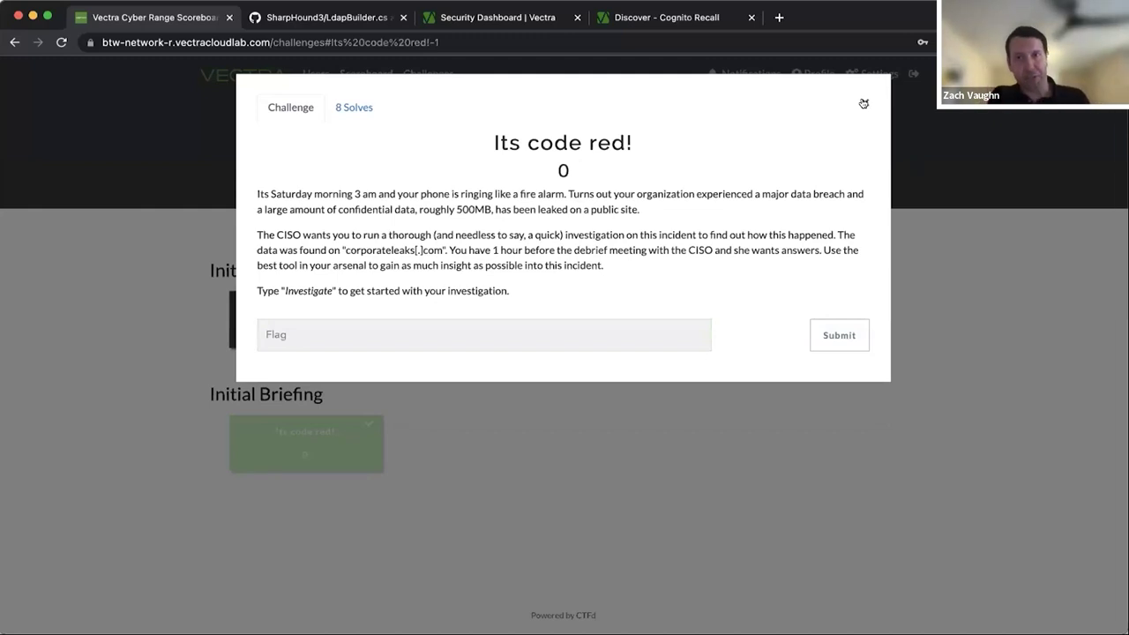
left_click(864, 103)
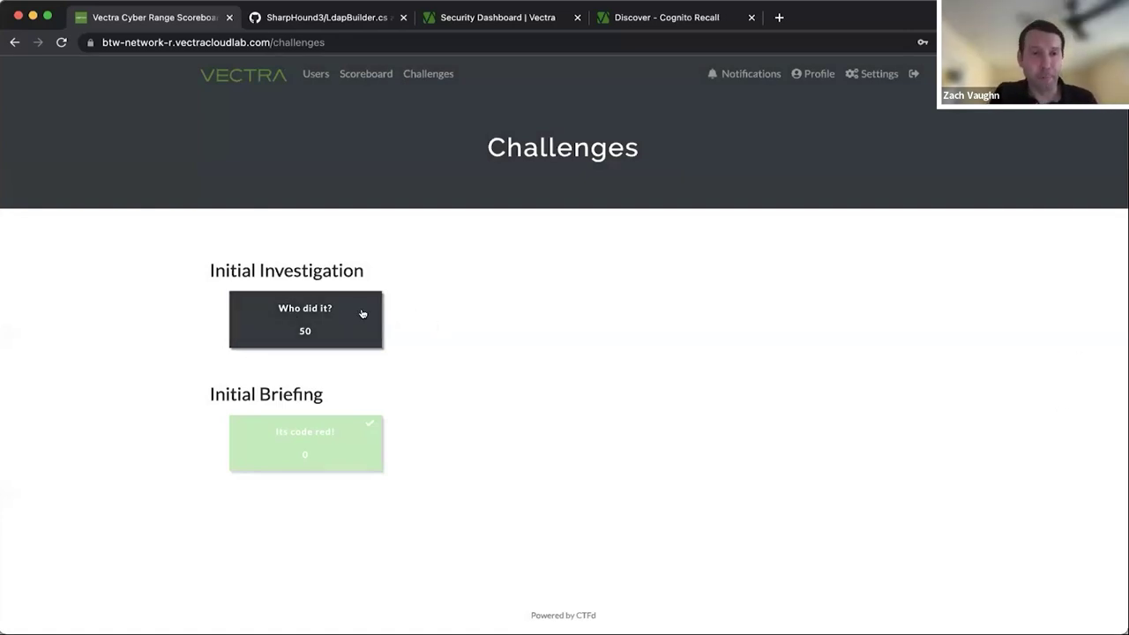
Step: Open the "Who did it?" challenge, launch Vectra Detect from its link, and check the dashboard against the challenge text
left_click(294, 315)
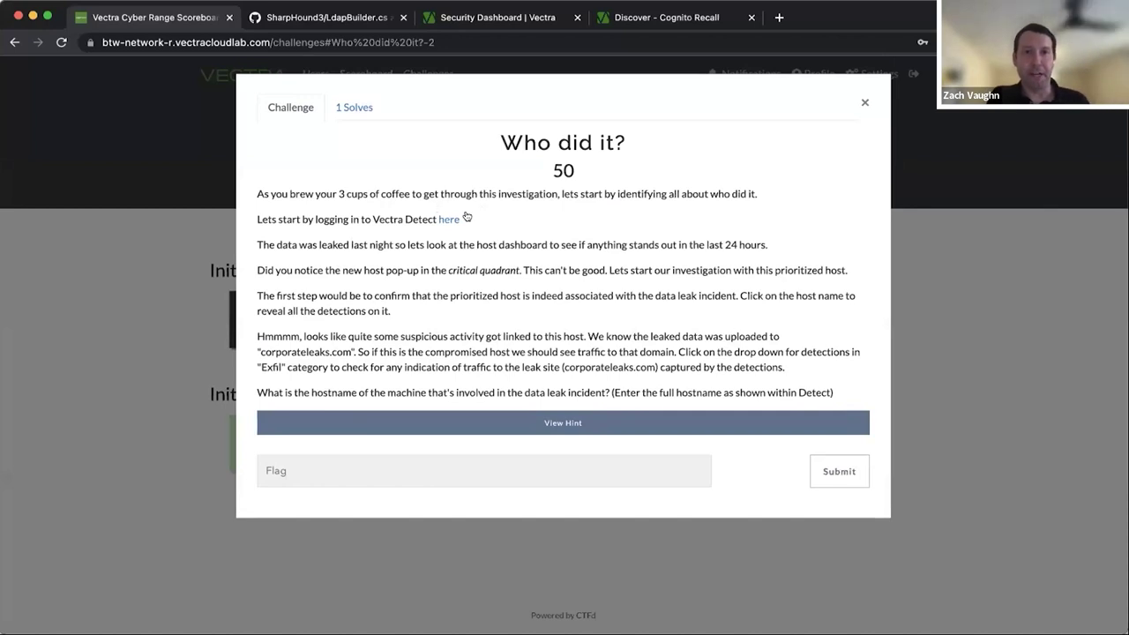
double_click(449, 221)
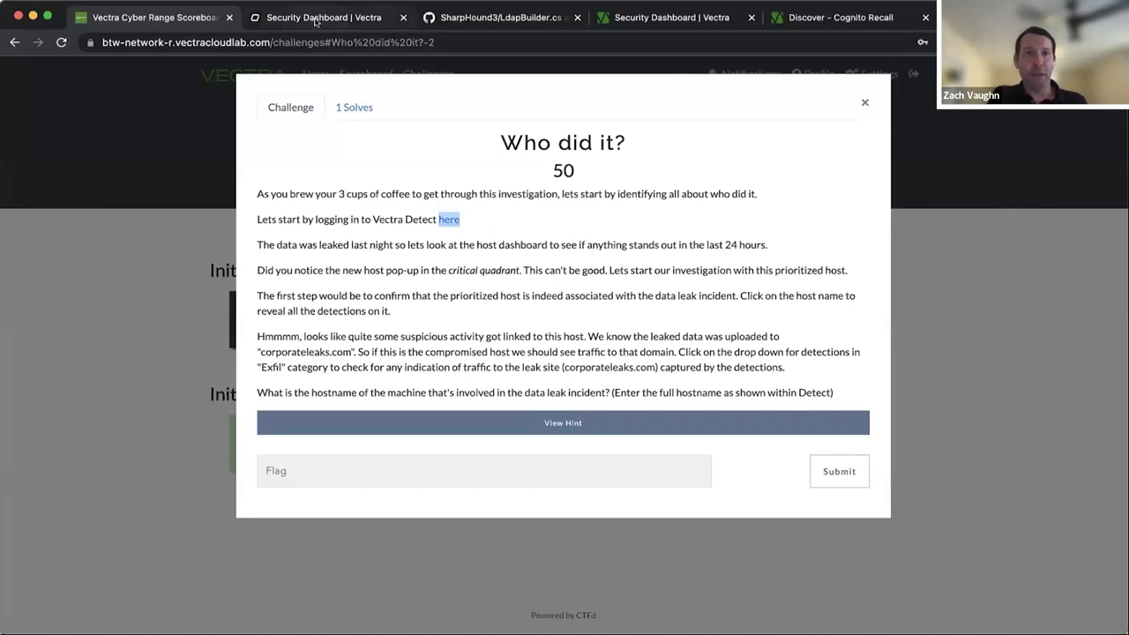
left_click(315, 19)
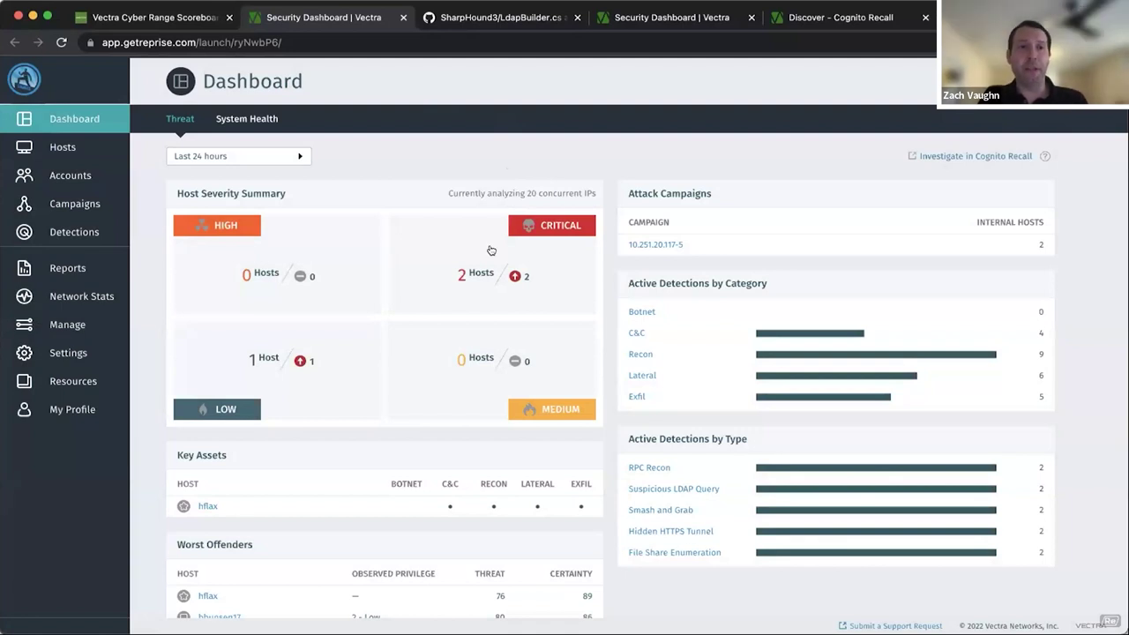
left_click(168, 18)
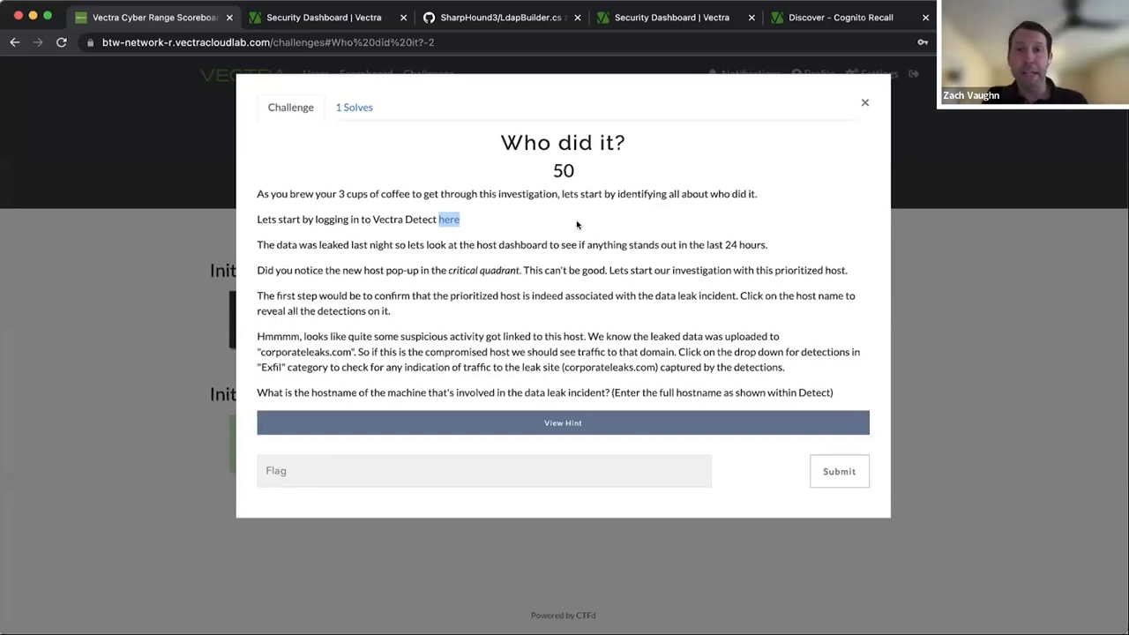
Step: Open the host hflax from the Vectra Detect hosts list and review its detections
left_click(324, 16)
left_click(65, 147)
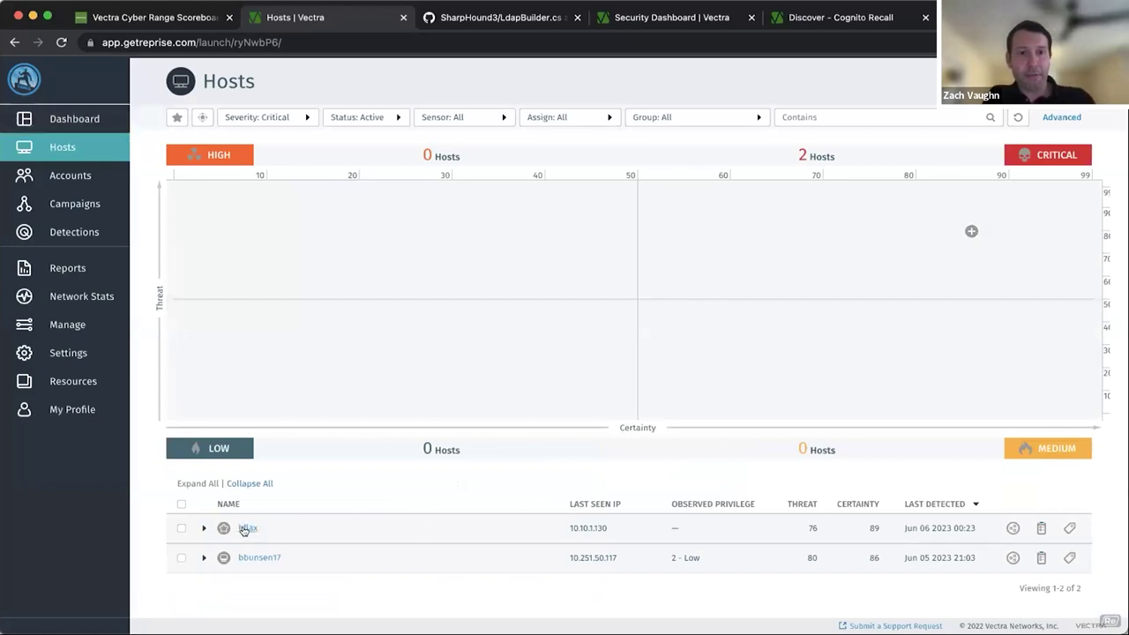
left_click(245, 529)
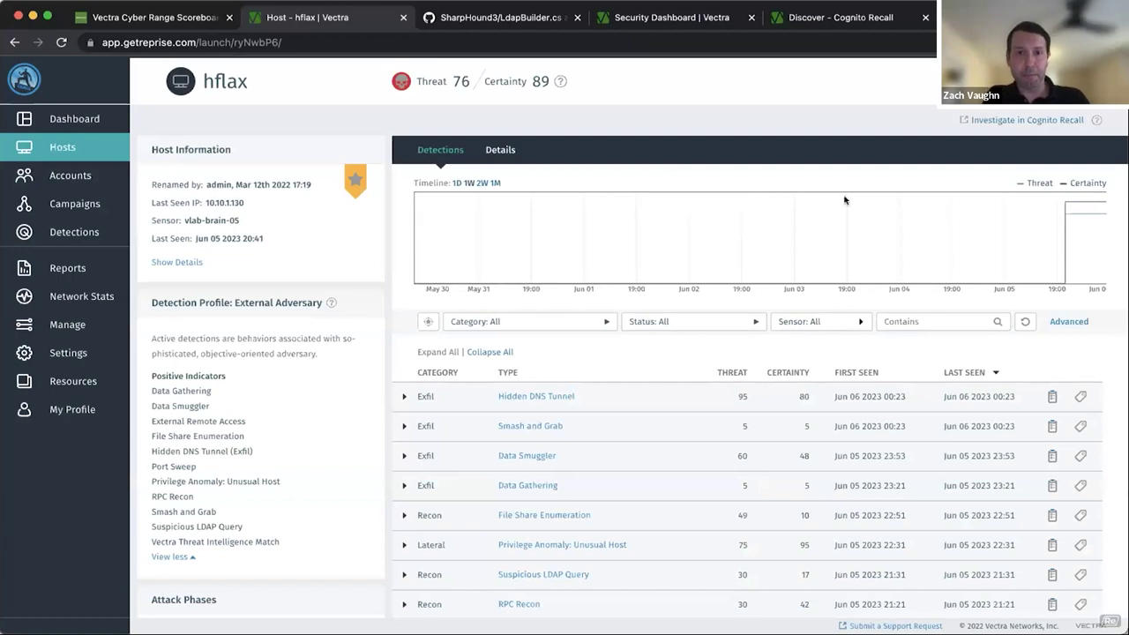
scroll(619, 474, "down", 1)
scroll(618, 474, "down", 3)
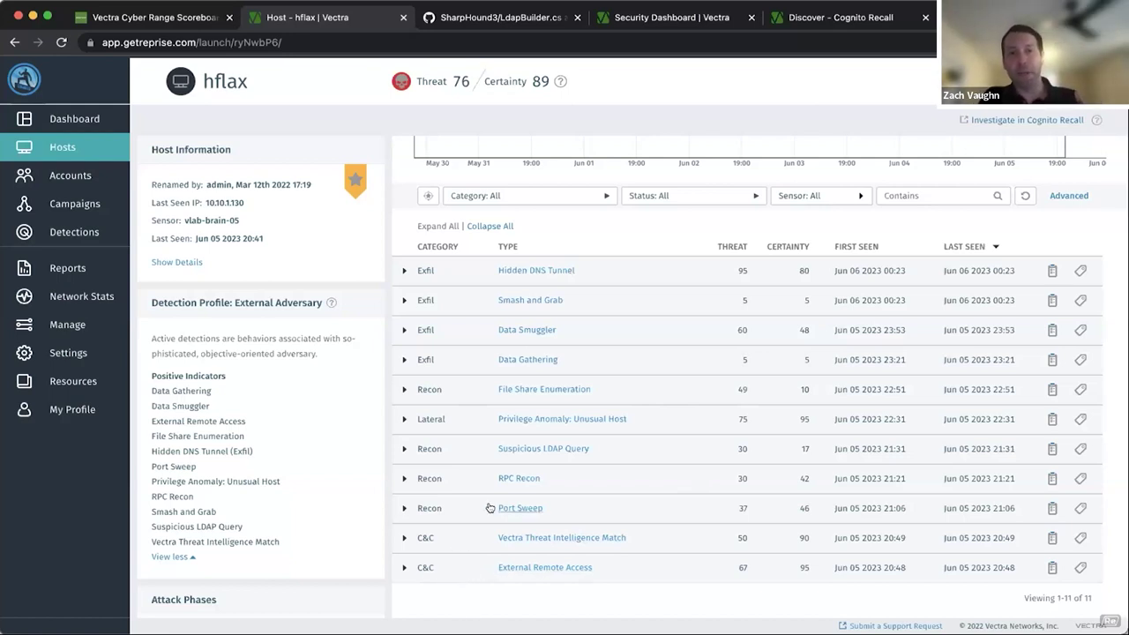
Step: Check the challenge question and expand the External Remote Access detection on host hflax to view its details
left_click(168, 16)
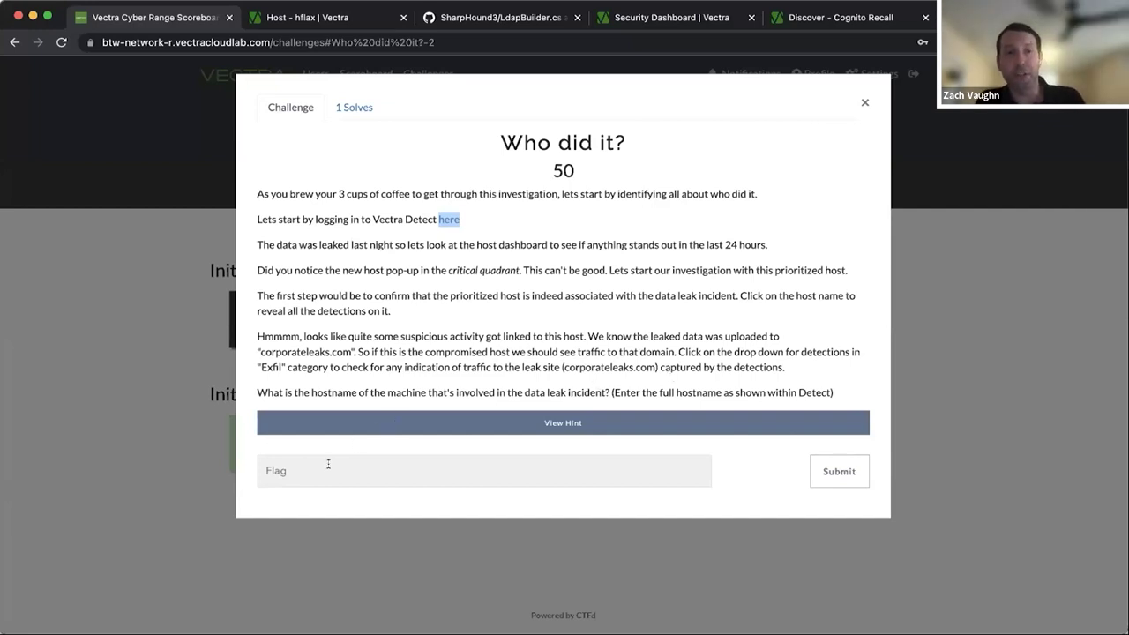
left_click(306, 21)
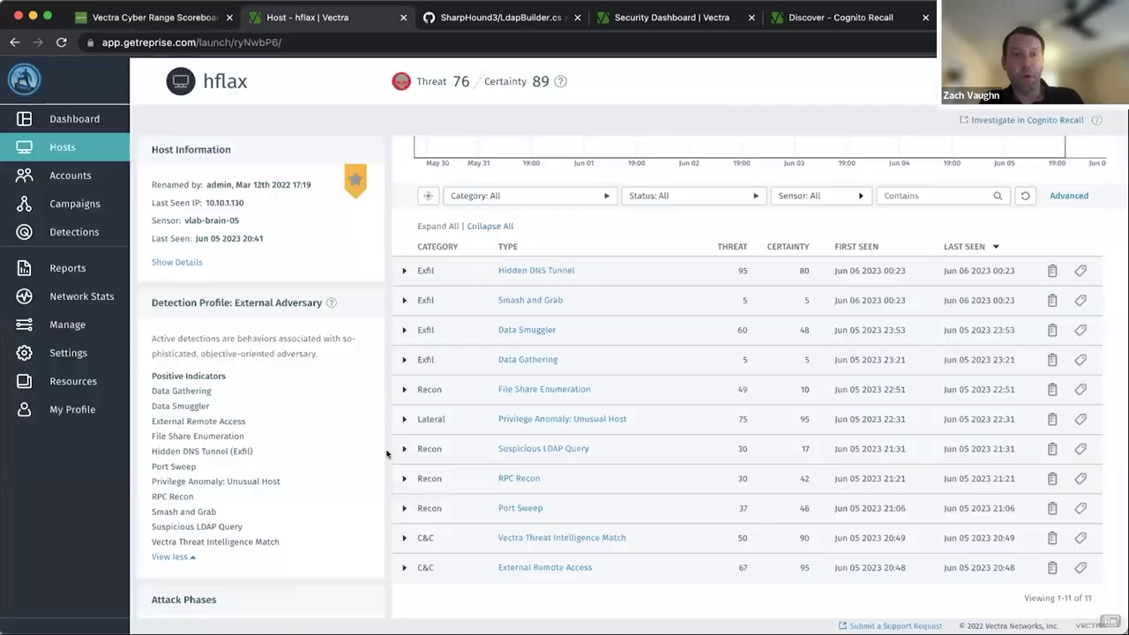
left_click(404, 567)
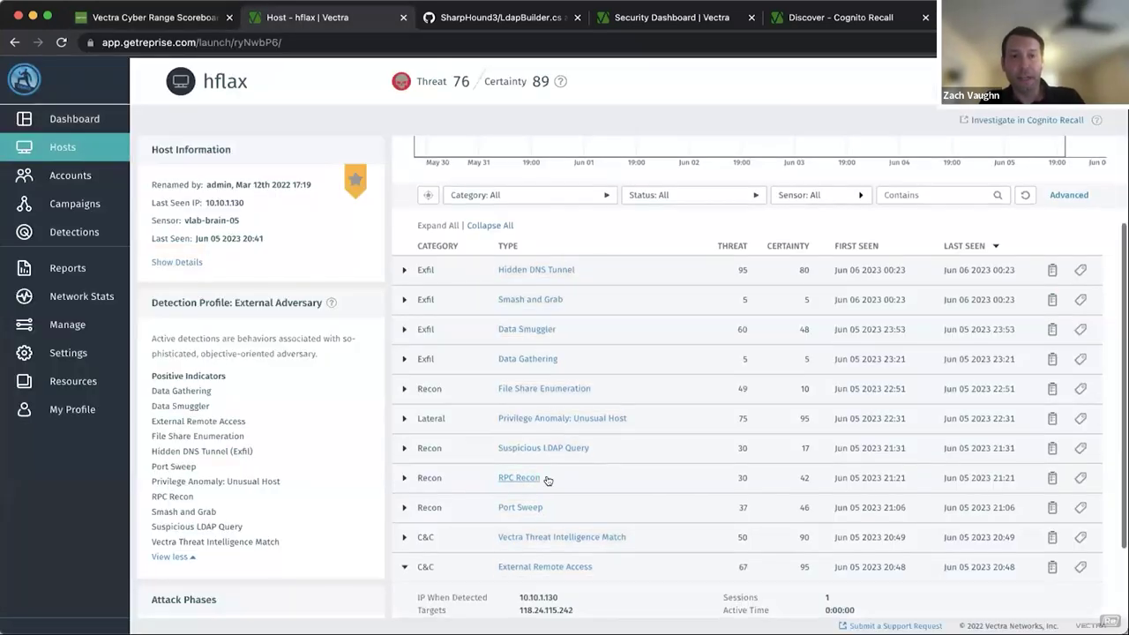
scroll(548, 481, "down", 2)
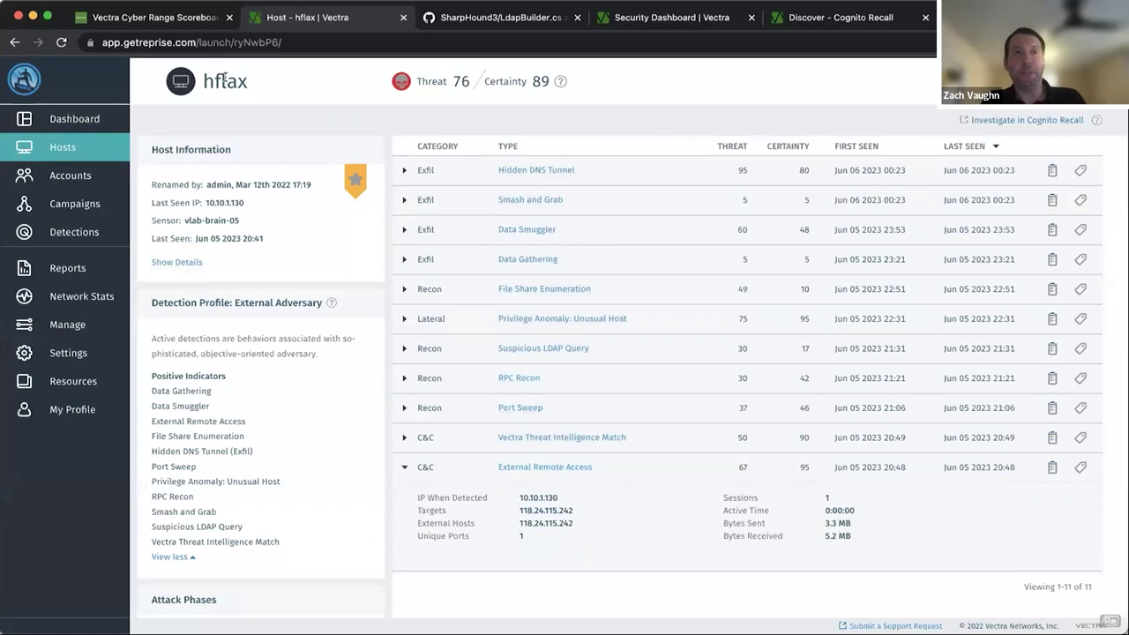
Step: Submit "hflax" as the flag for the "Who did it?" challenge and close the challenge
left_click(161, 18)
left_click(344, 461)
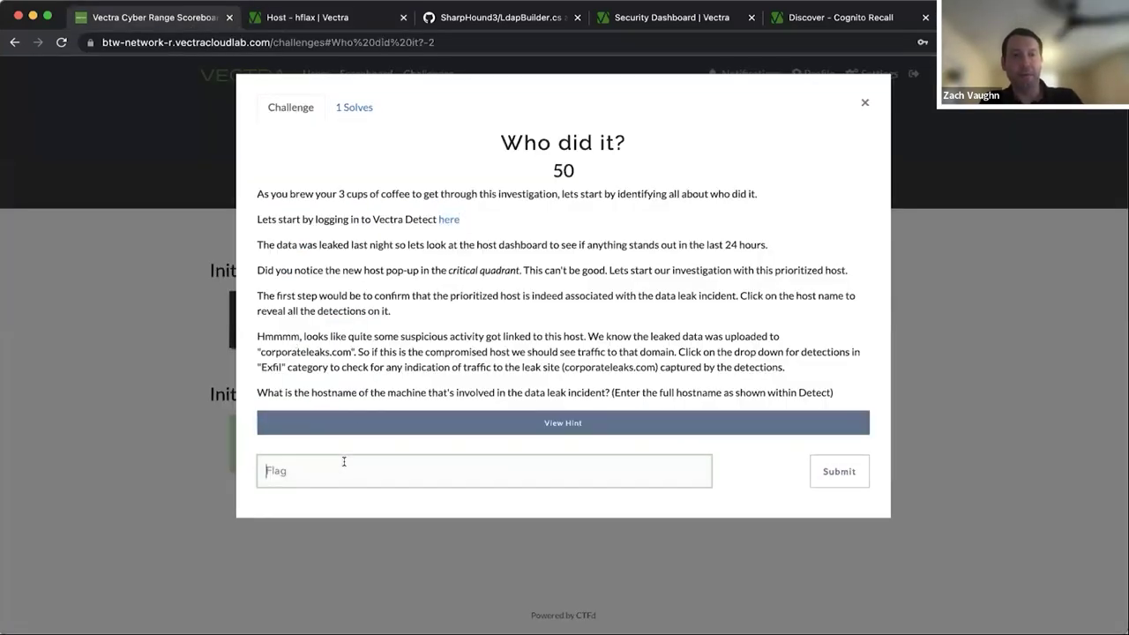
type("h")
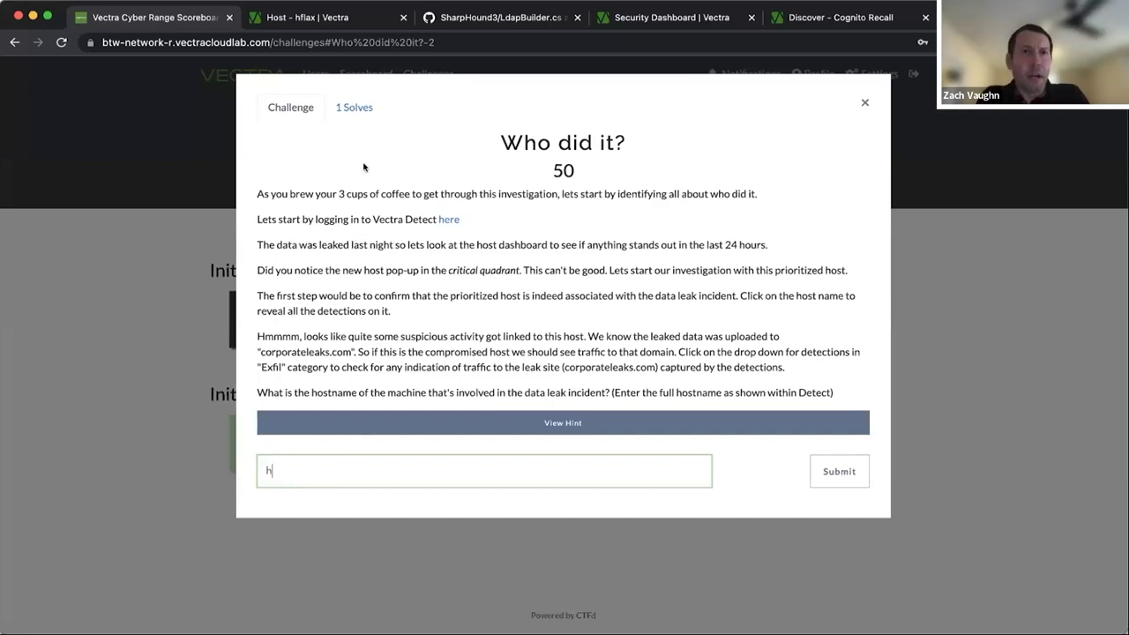
type("flax")
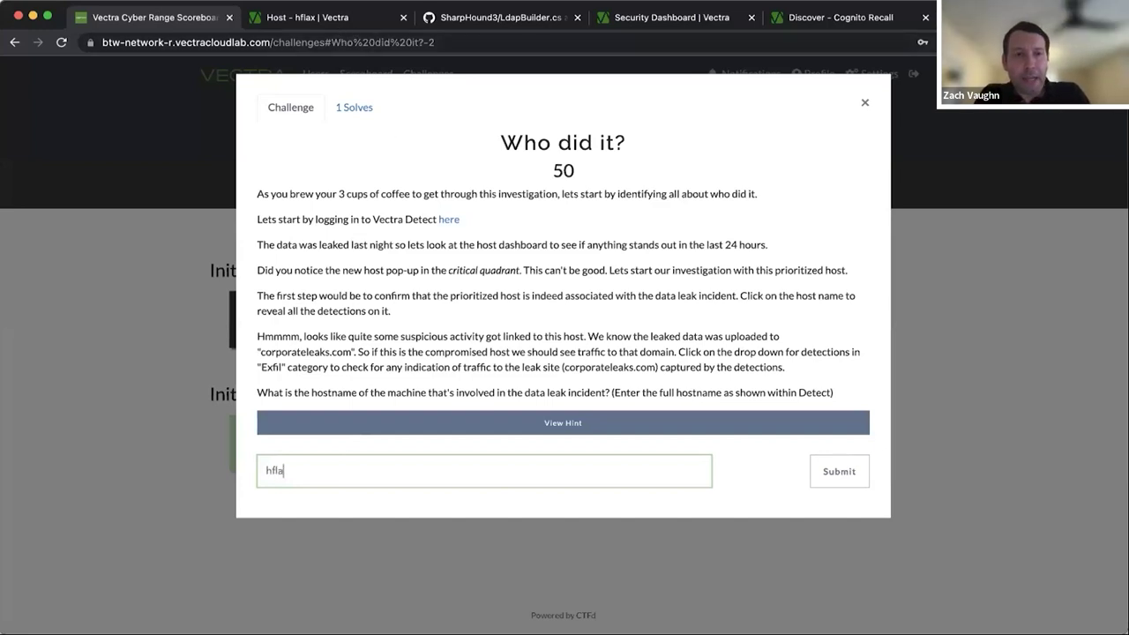
left_click(841, 472)
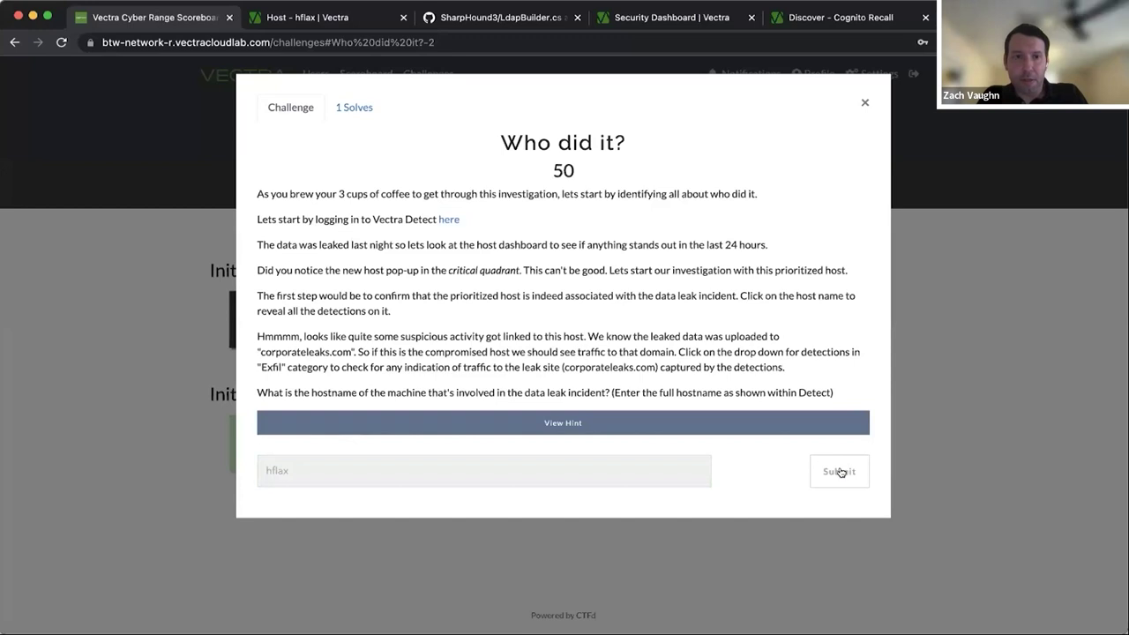
left_click(863, 102)
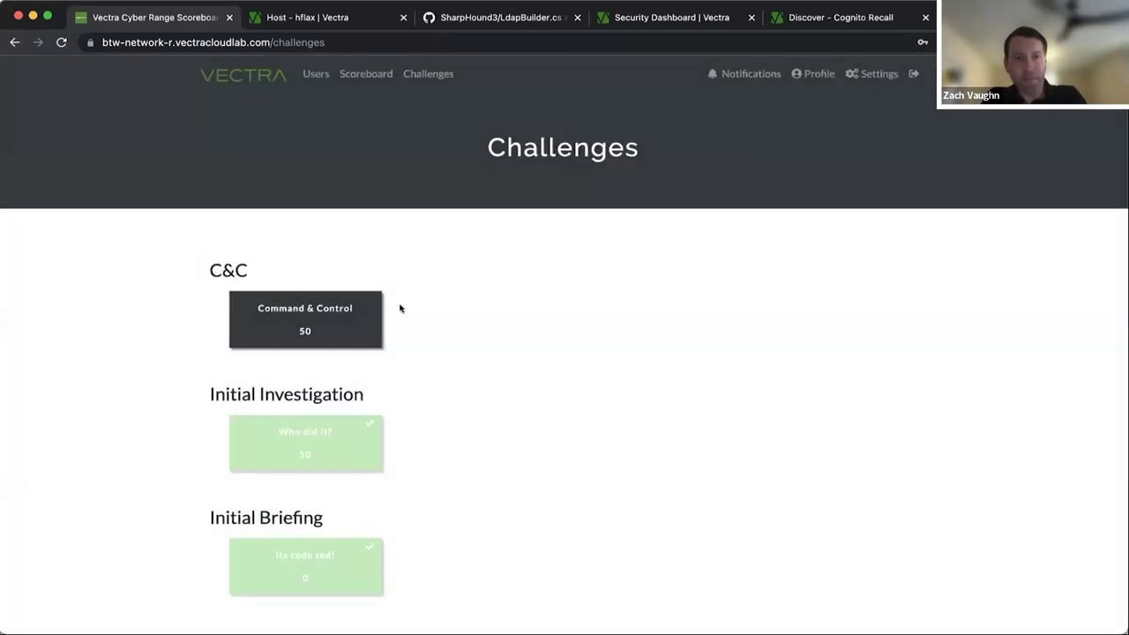
Step: Open the "Command & Control" challenge and compare its question with the External Remote Access detection details on host hflax
left_click(313, 319)
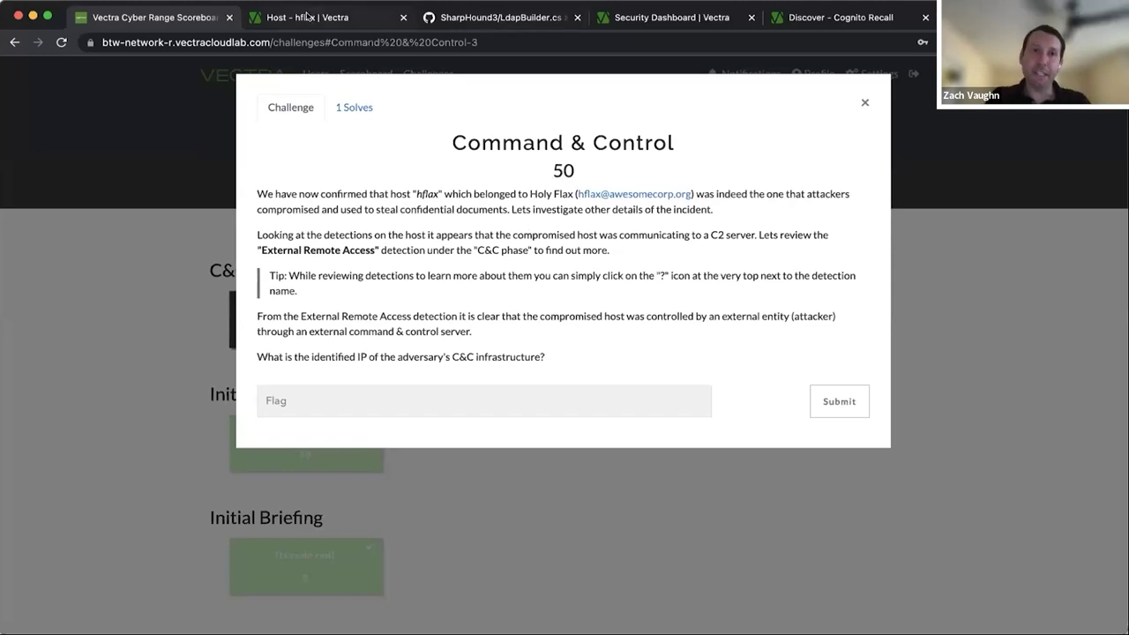
left_click(309, 17)
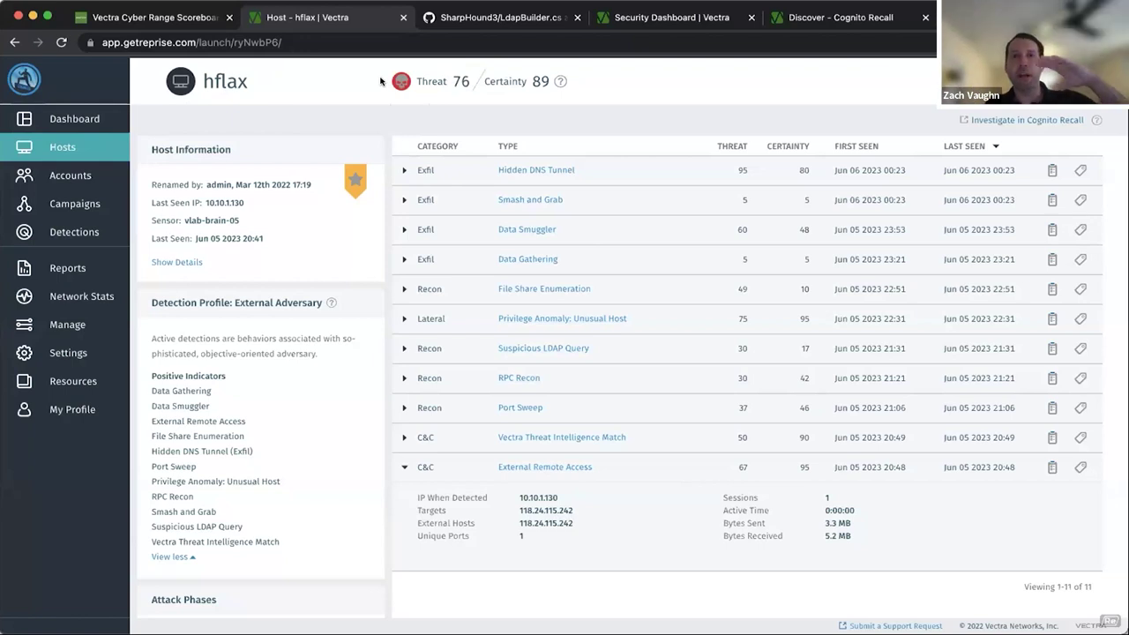
scroll(637, 357, "down", 1)
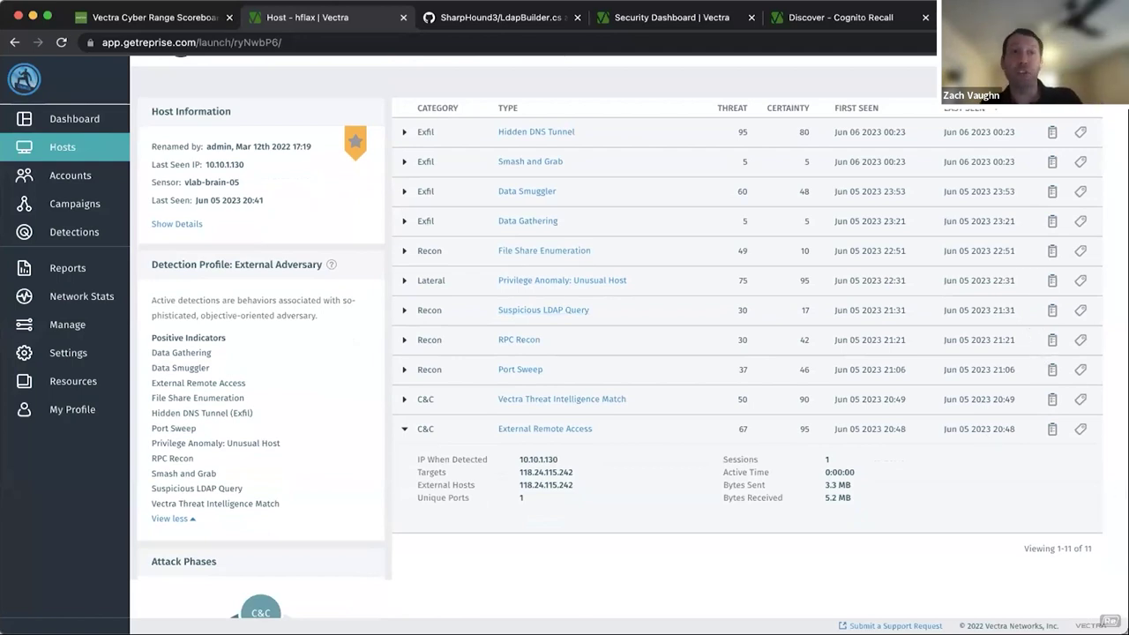
left_click(157, 17)
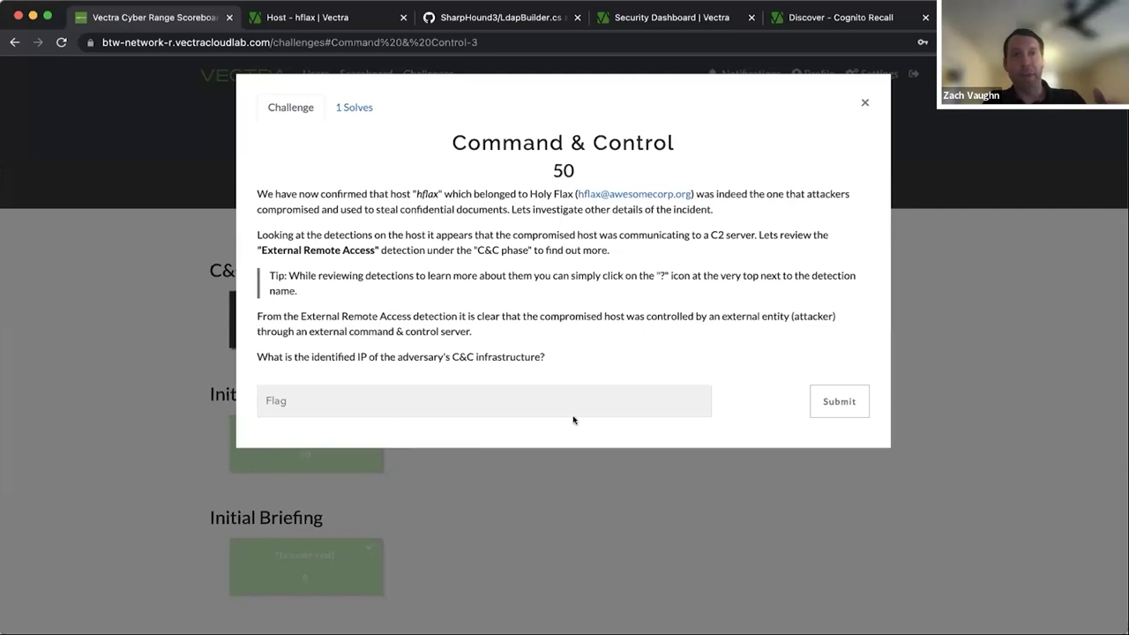
Step: Revisit the "Who did it?" challenge to show its Vectra Detect link and the linked host page, then close the challenge
left_click(864, 102)
left_click(328, 441)
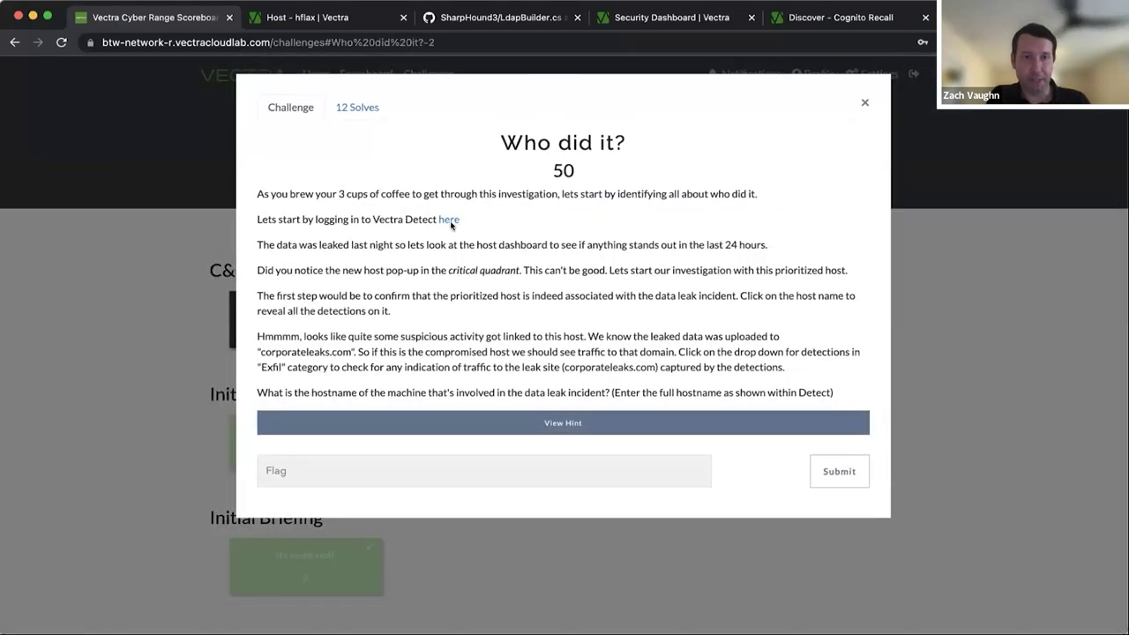
double_click(450, 221)
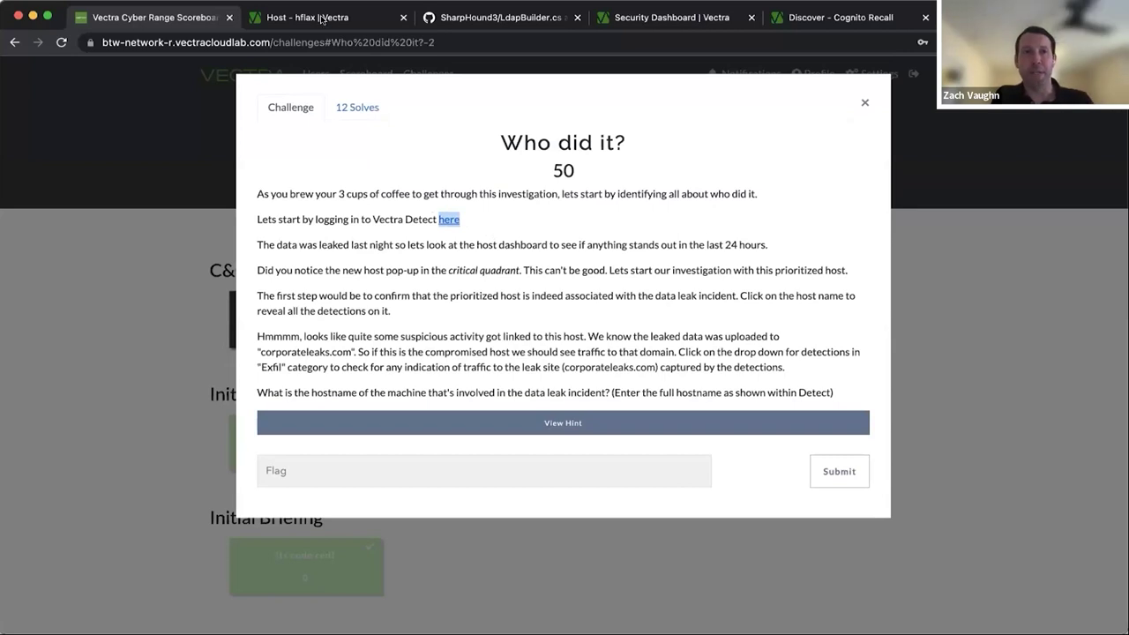
left_click(304, 17)
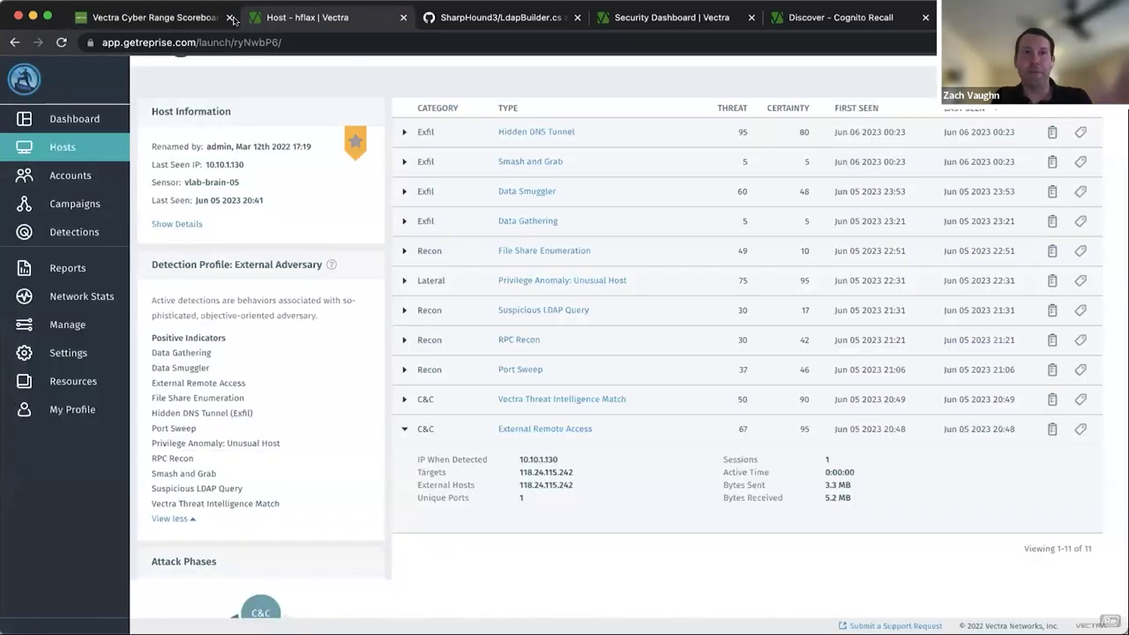
left_click(186, 19)
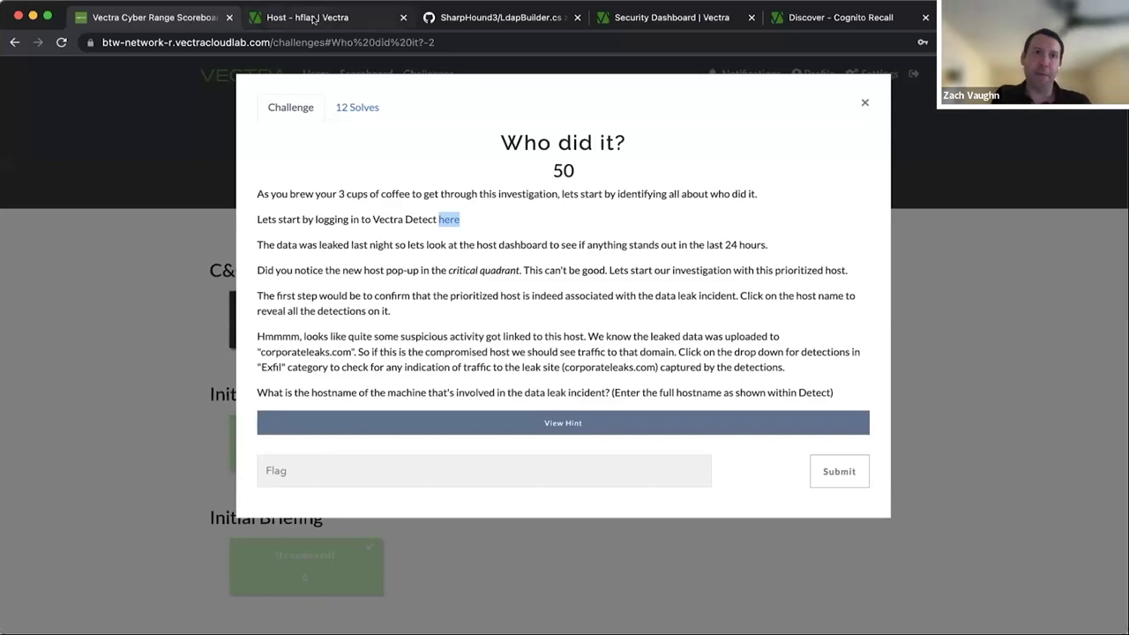
left_click(314, 19)
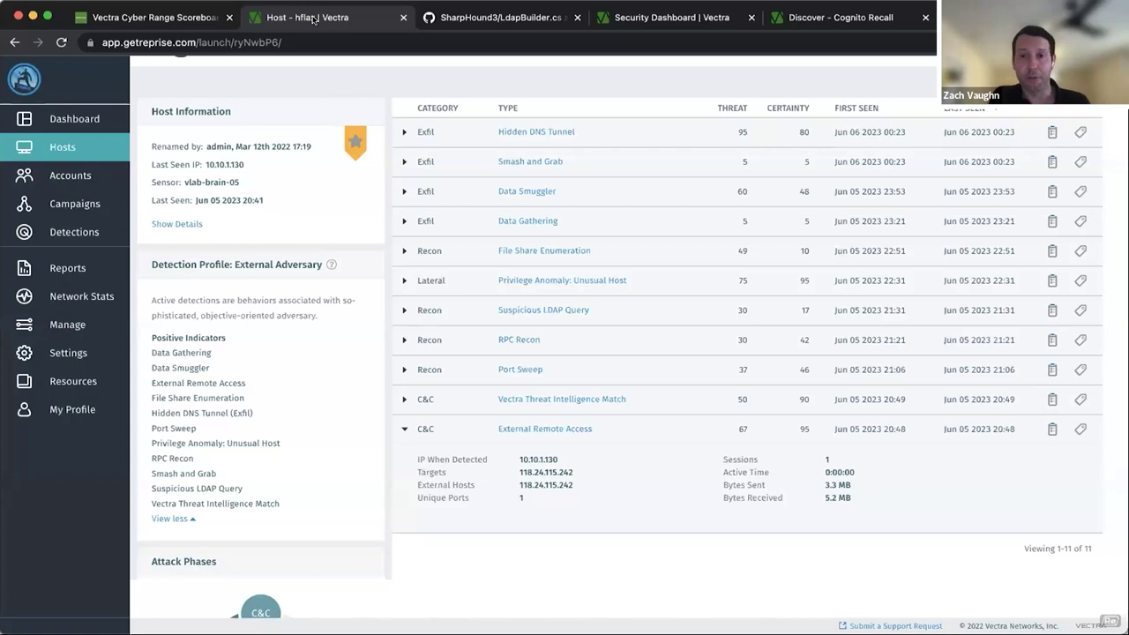
left_click(145, 12)
left_click(866, 102)
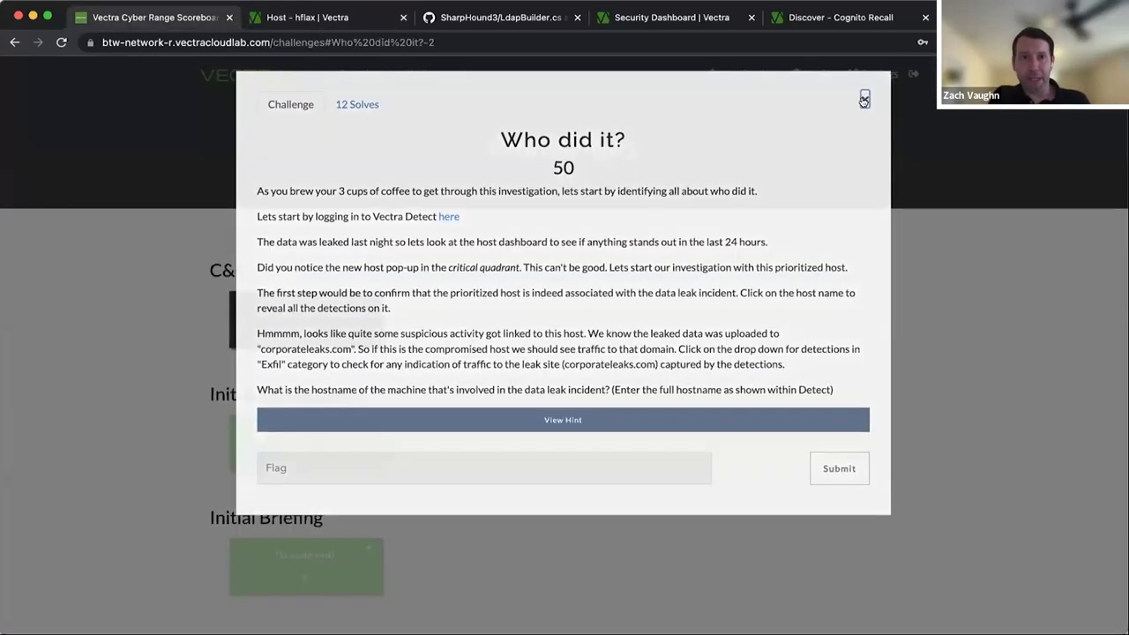
Step: Reopen the "Command & Control" challenge and check its question against the External Remote Access external host on host hflax
left_click(332, 323)
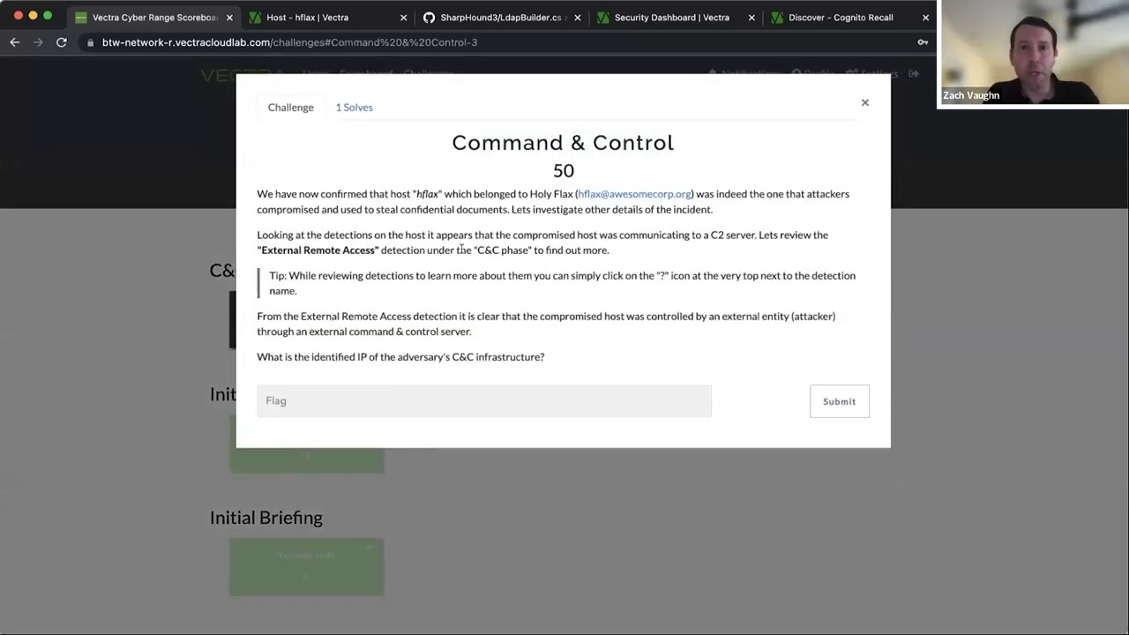
left_click(317, 20)
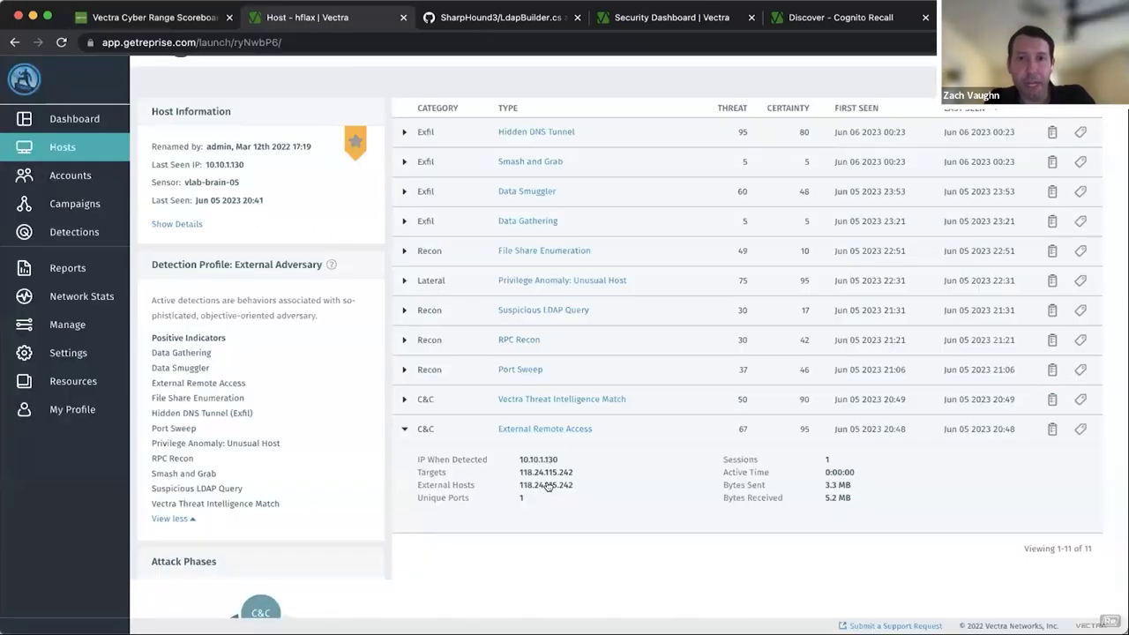
left_click(190, 19)
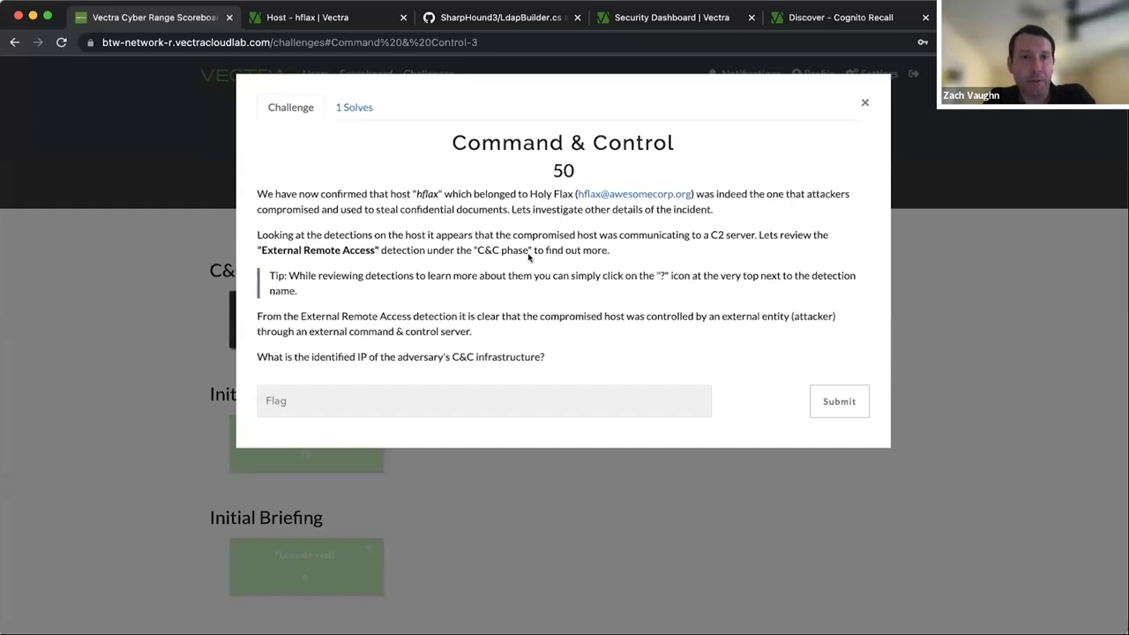
Step: Review host hflax's page, examining the detection timeline, the list of detections and the attack phases diagram
left_click(300, 18)
scroll(446, 213, "up", 3)
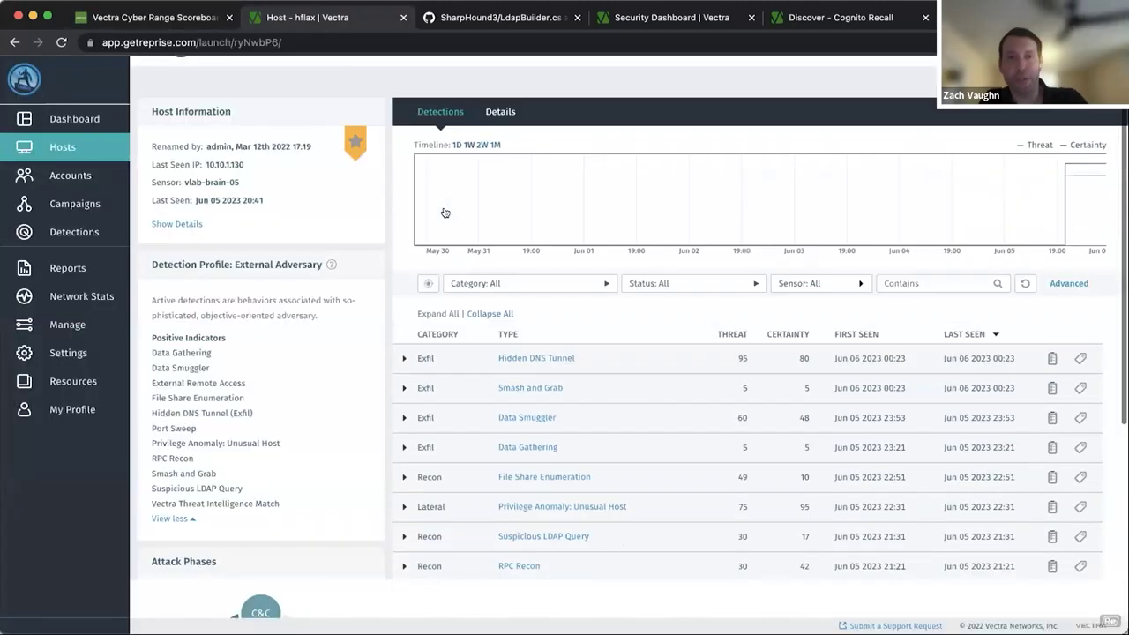
scroll(446, 212, "up", 1)
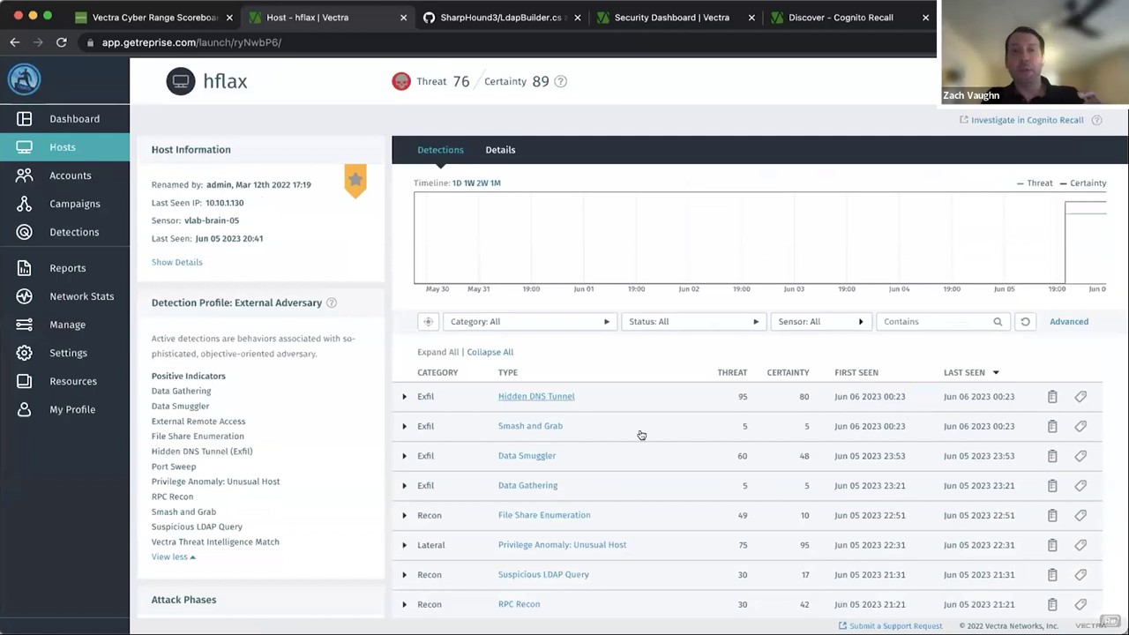
scroll(645, 476, "down", 3)
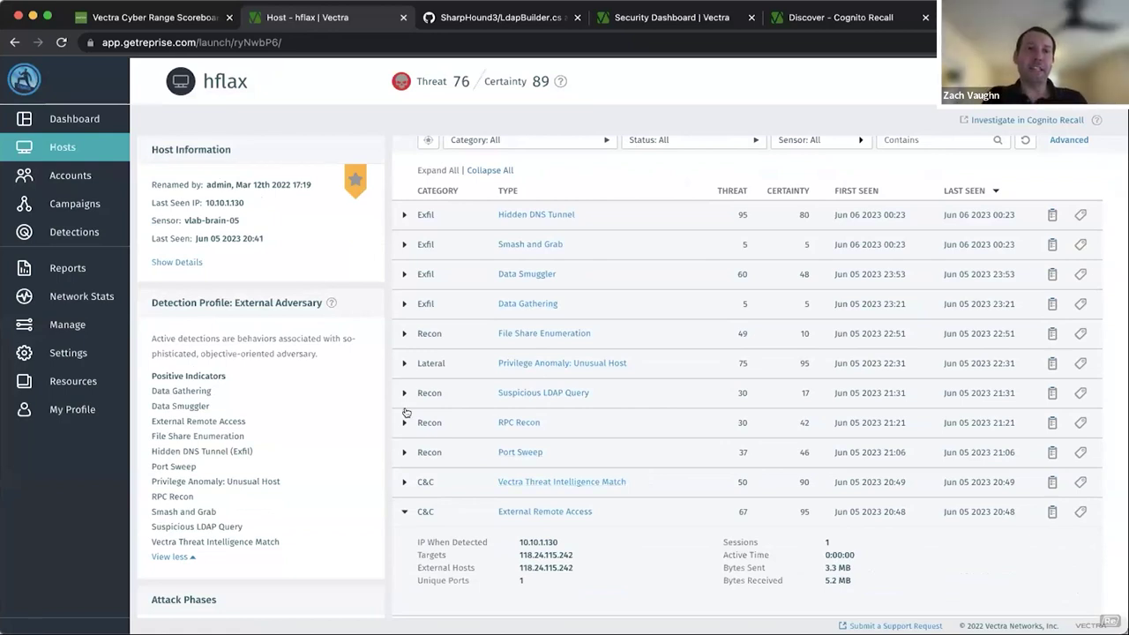
scroll(325, 420, "down", 3)
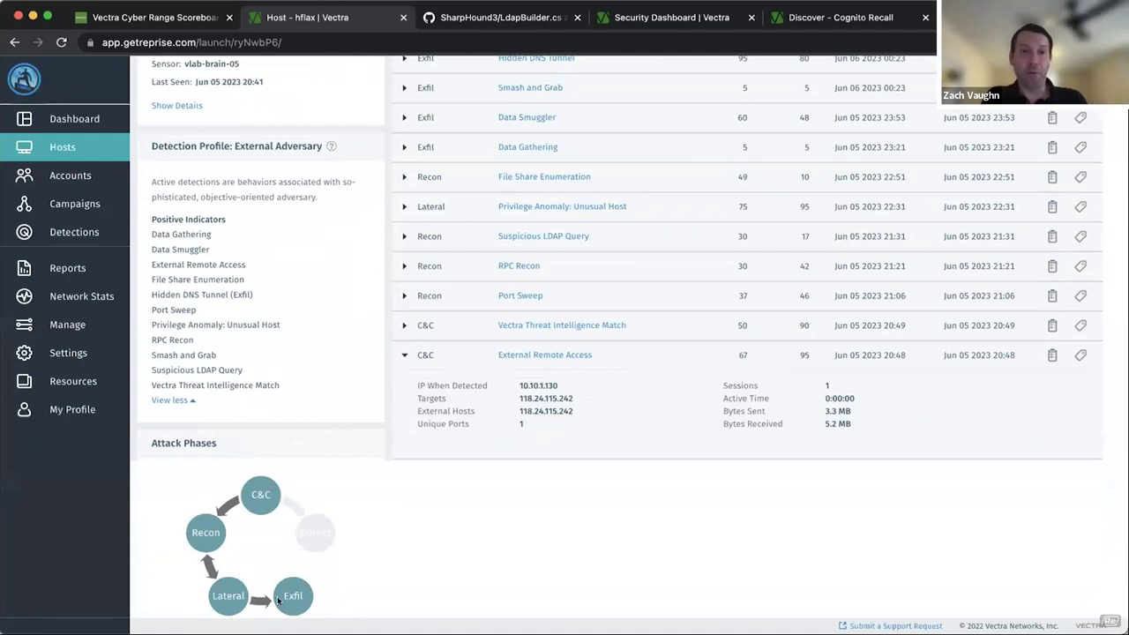
scroll(519, 402, "up", 3)
scroll(521, 401, "up", 1)
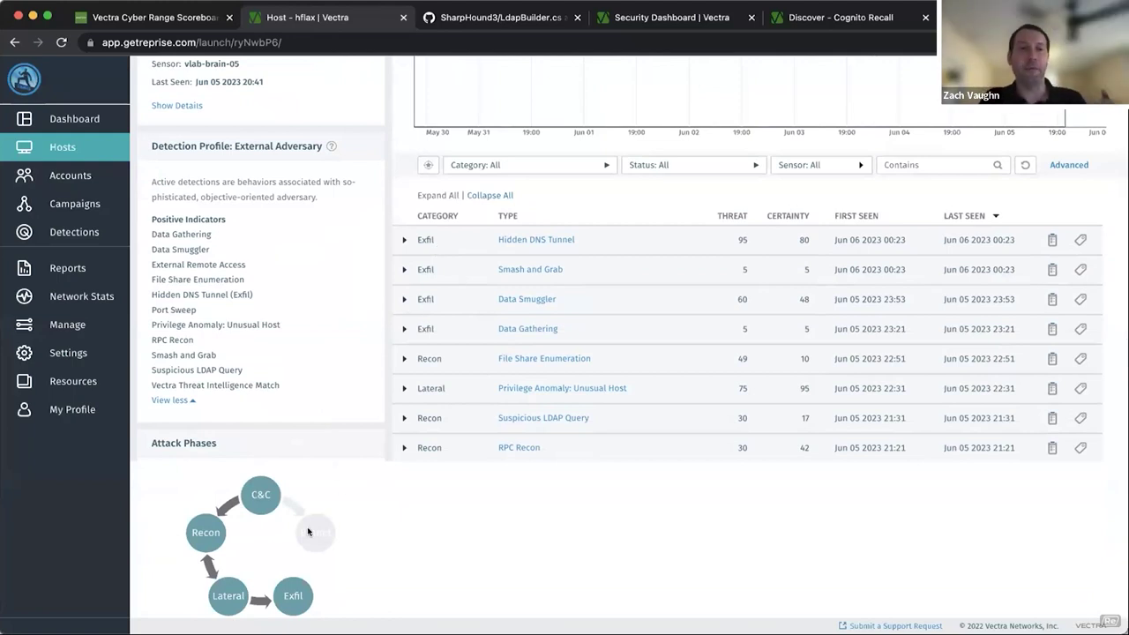
scroll(584, 368, "up", 3)
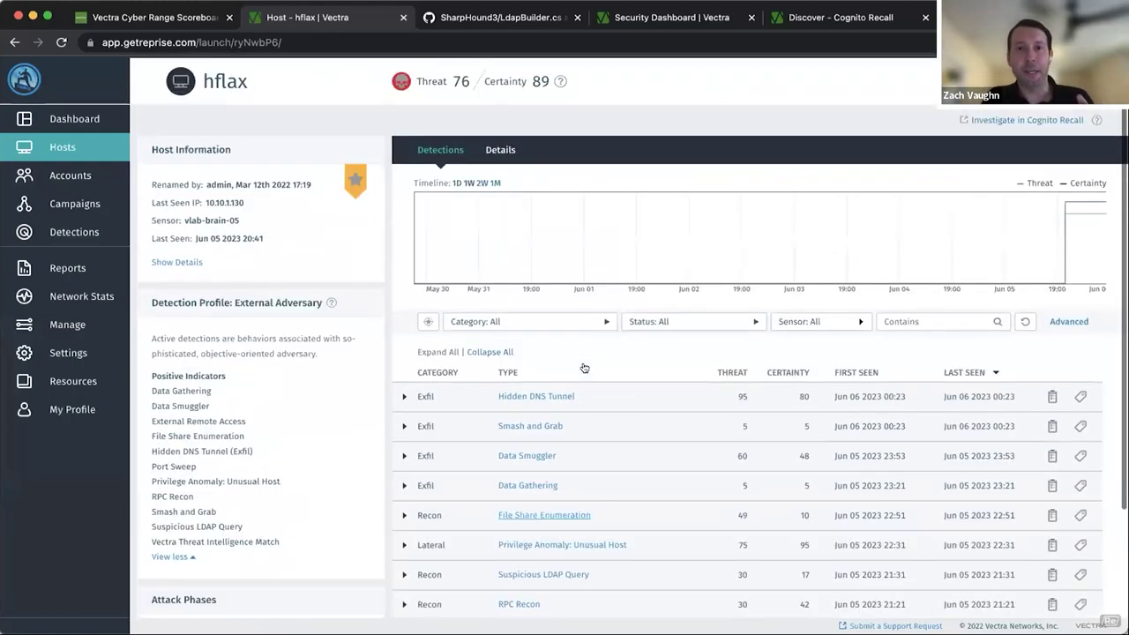
scroll(660, 481, "down", 3)
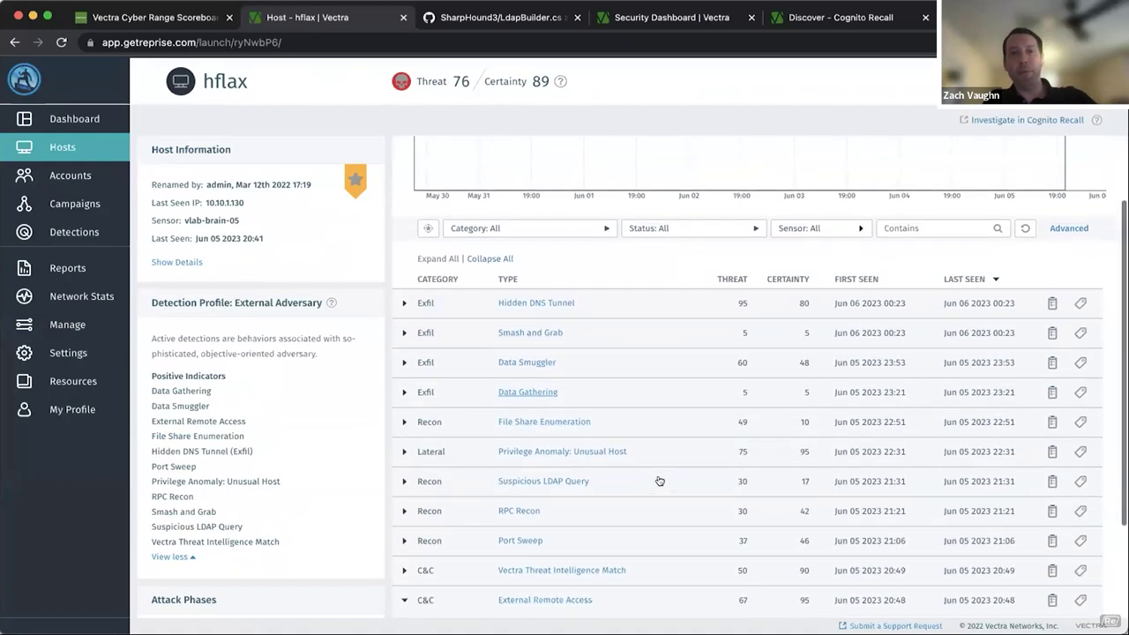
scroll(660, 481, "down", 1)
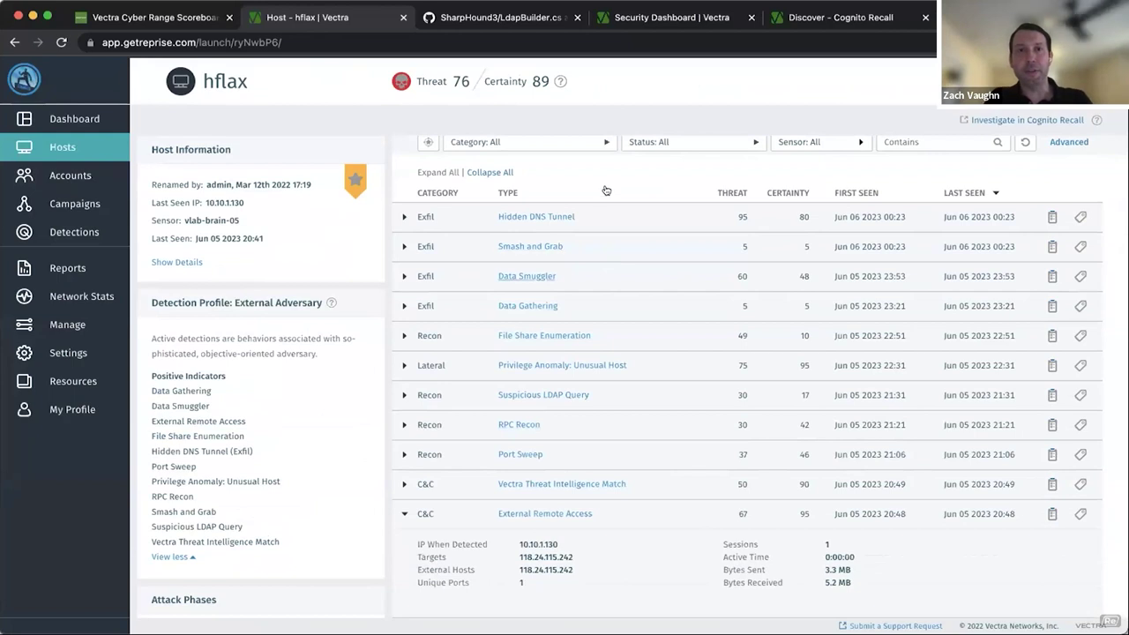
Step: Open the External Remote Access detection and read its help description, covering triggers, root causes, business impact and steps to verify
left_click(530, 513)
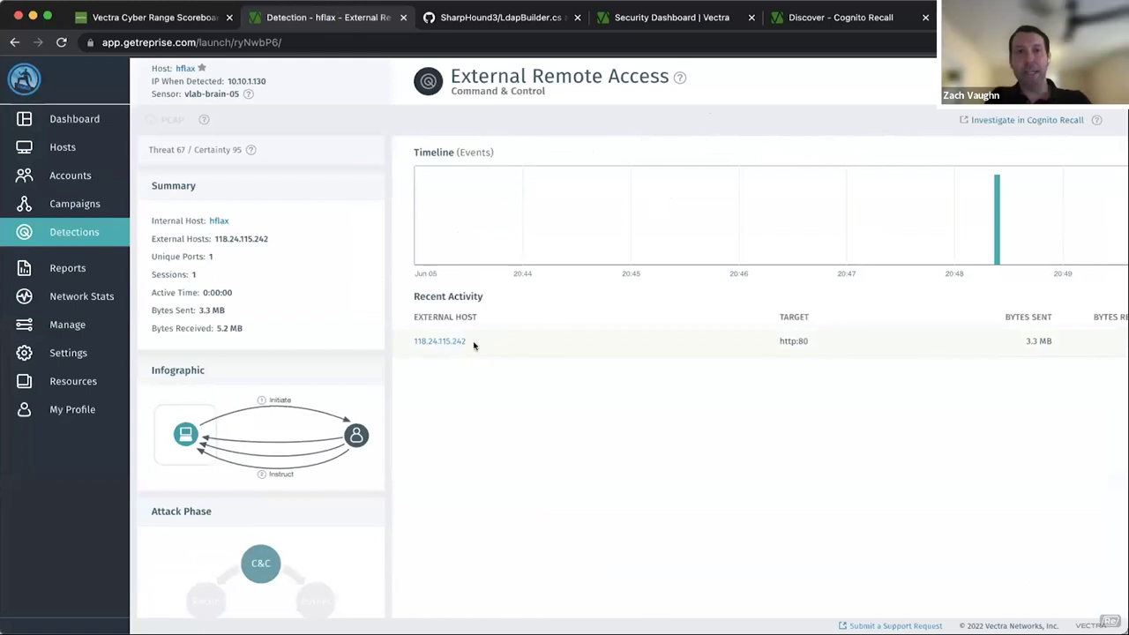
left_click(677, 79)
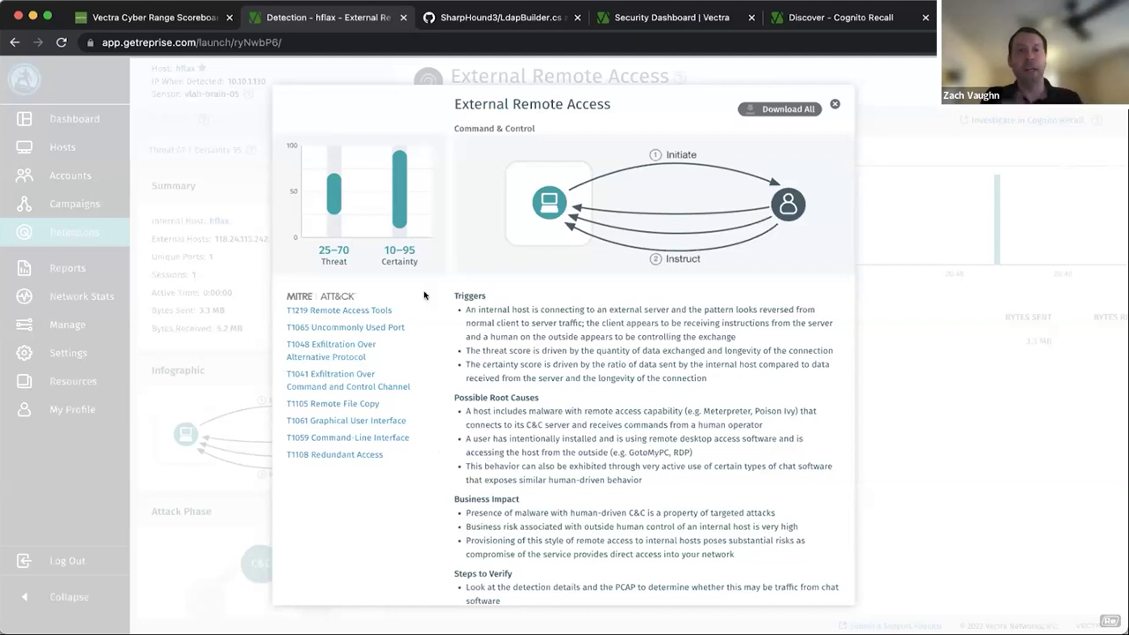
left_click_drag(455, 296, 715, 380)
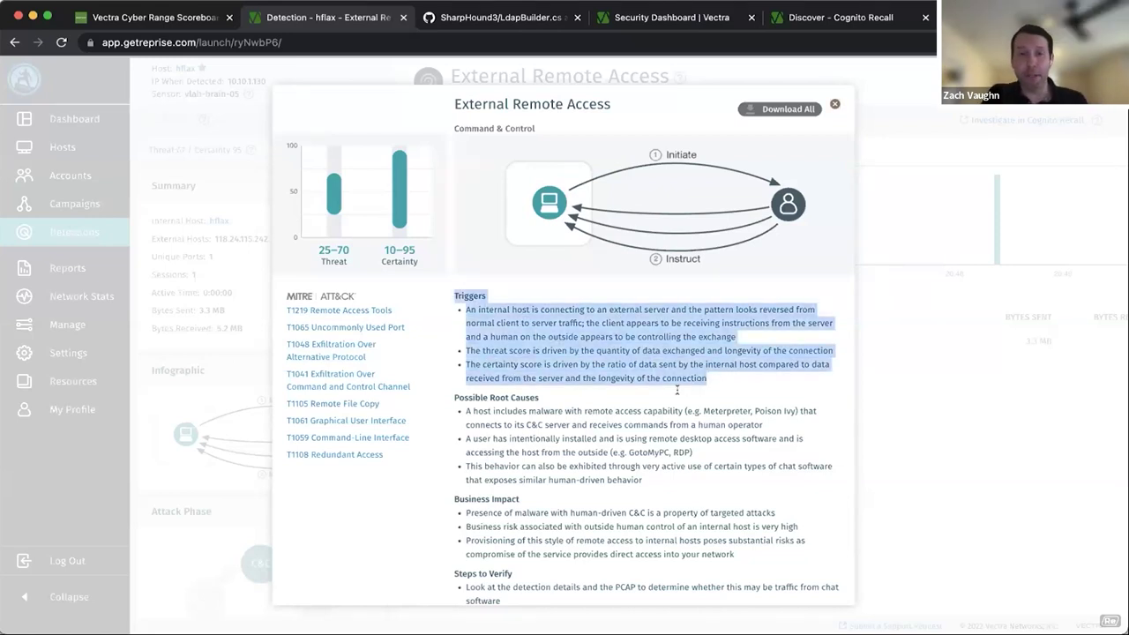
scroll(662, 485, "down", 2)
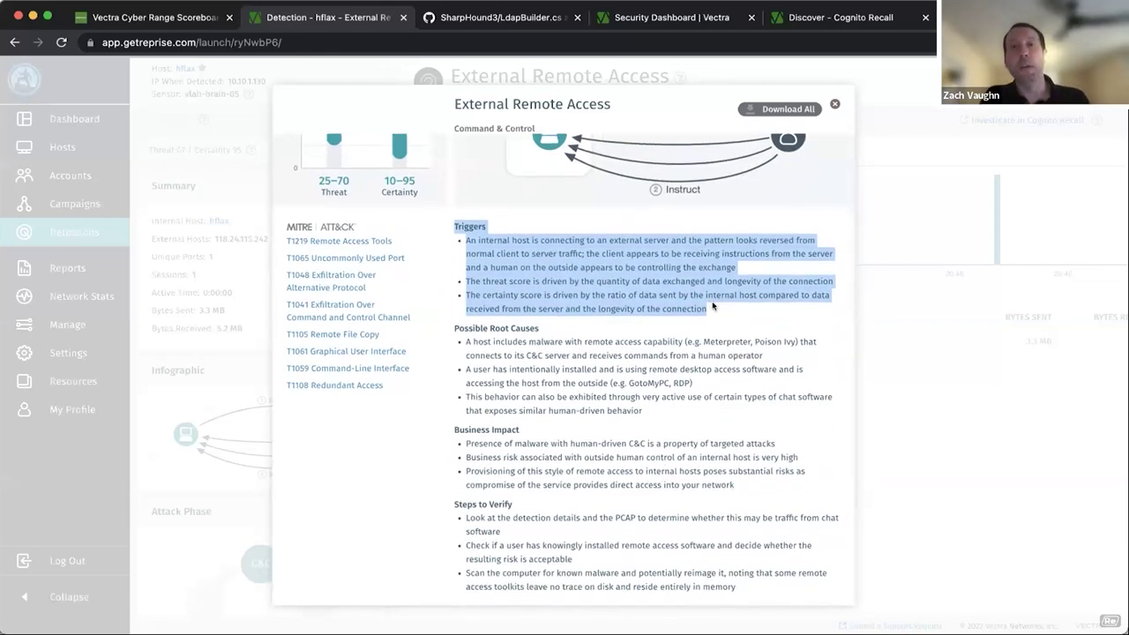
left_click(834, 105)
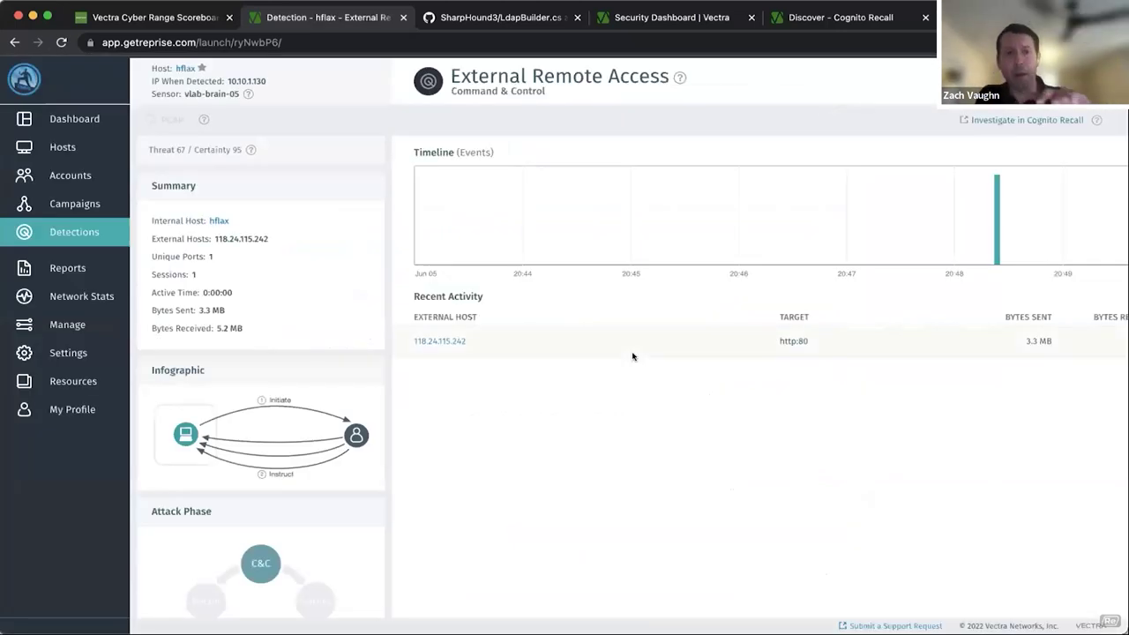
Step: Copy the external host IP 118.24.115.242 from the recent activity of the External Remote Access detection
left_click(466, 342)
left_click_drag(466, 342, 412, 342)
key("super+c")
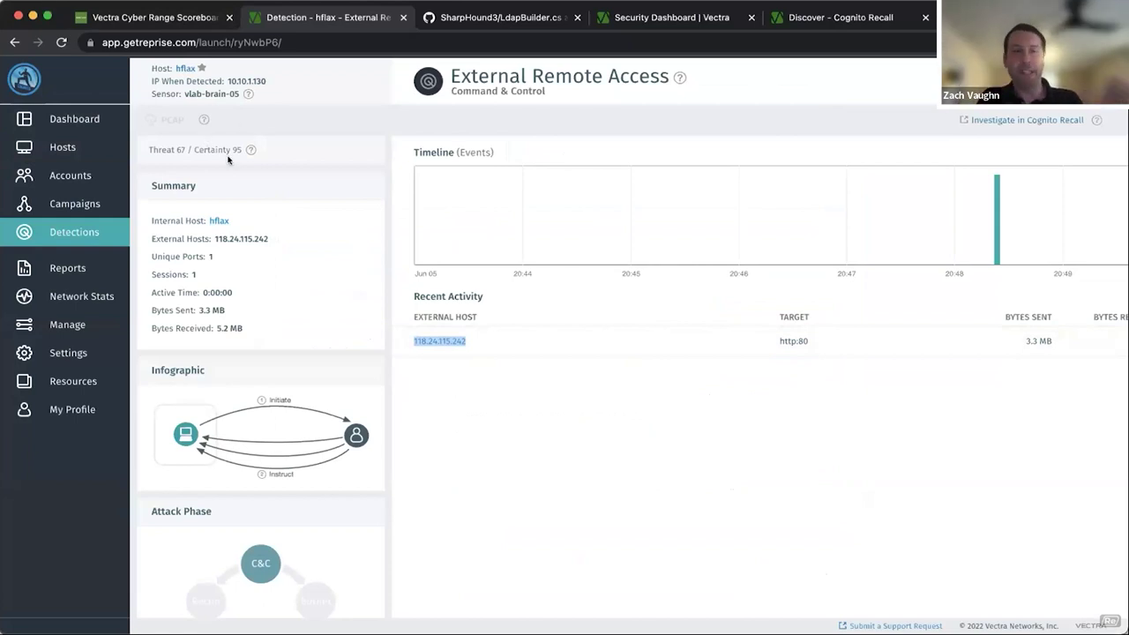
Step: Return to the page of internal host hflax and look over its full detection list
left_click(219, 222)
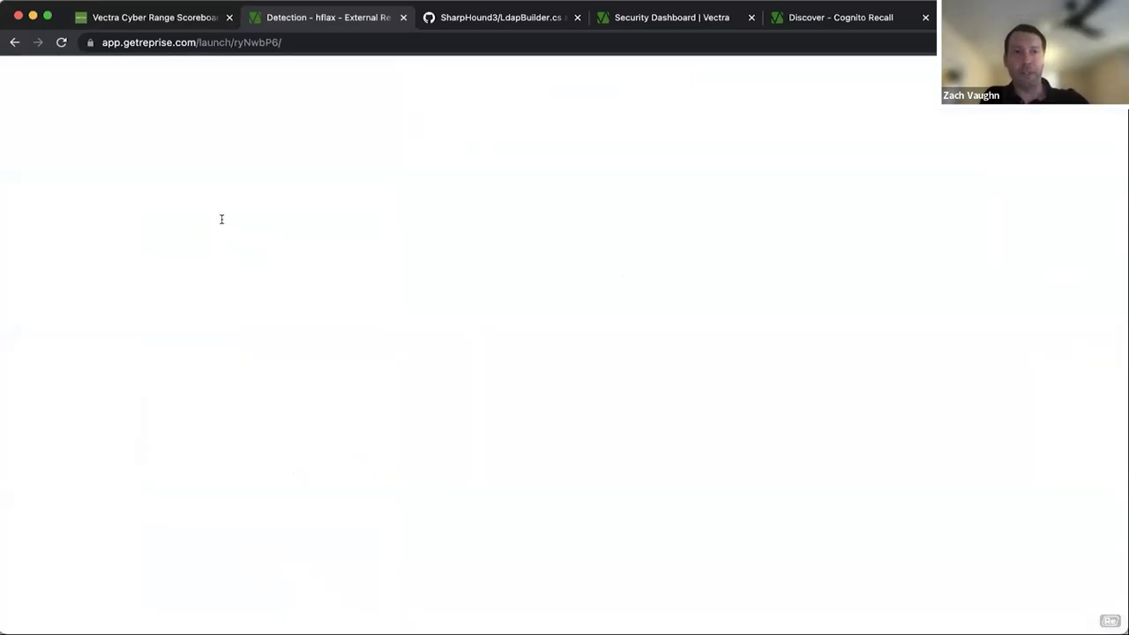
scroll(616, 457, "down", 2)
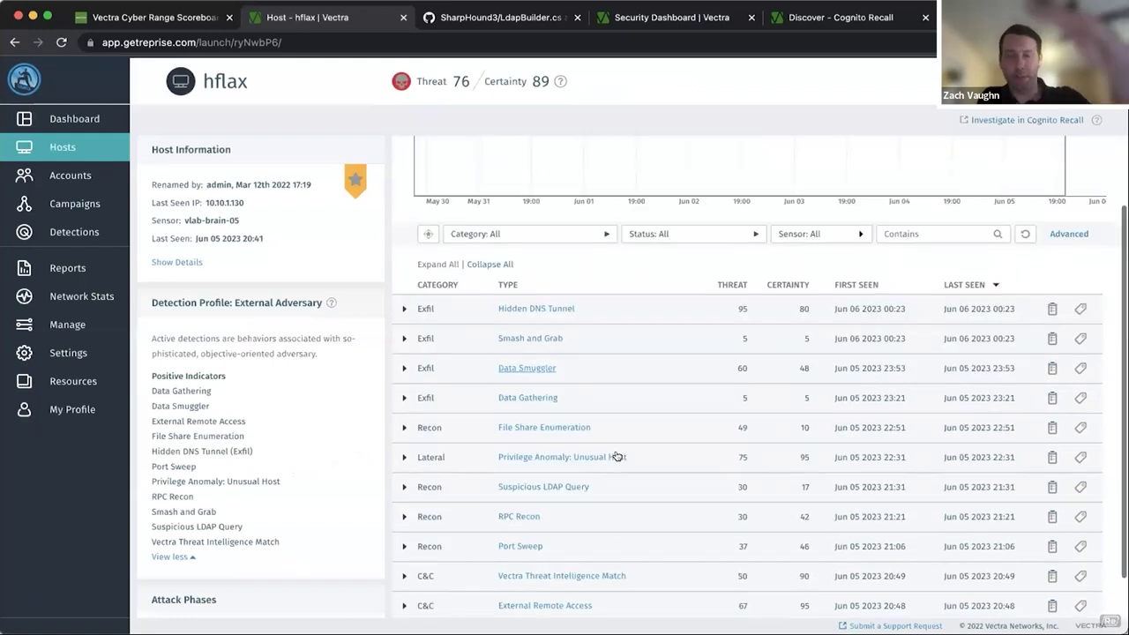
scroll(617, 456, "down", 1)
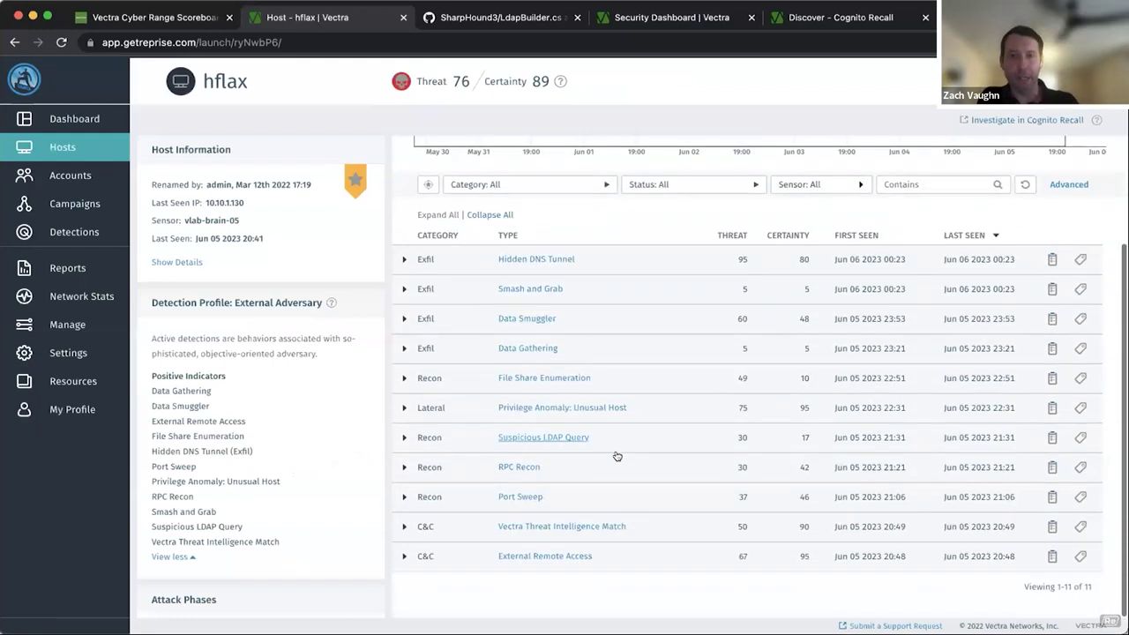
scroll(618, 417, "up", 2)
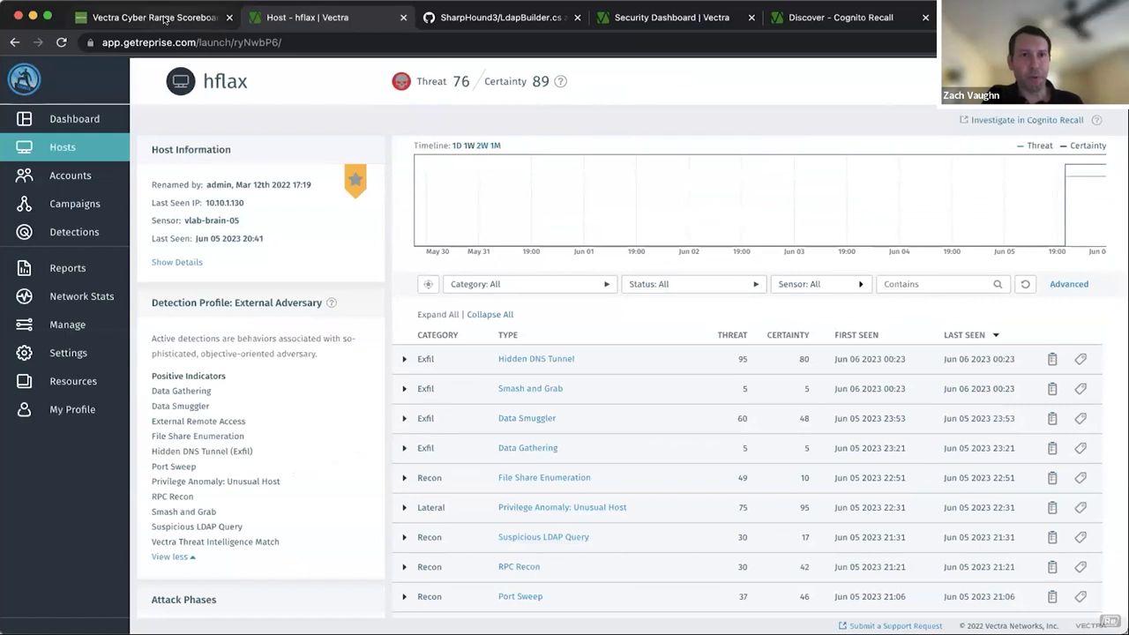
Step: Submit 118.24.115.242 as the flag for the "Command & Control" challenge and close the challenge
left_click(165, 19)
left_click(340, 402)
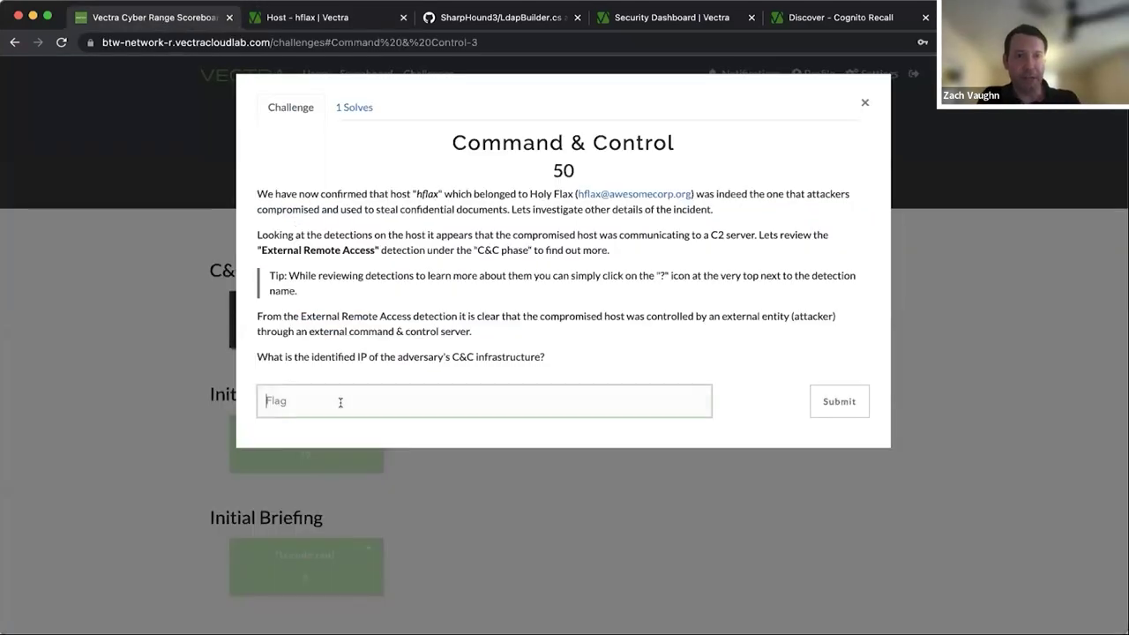
key("super+v")
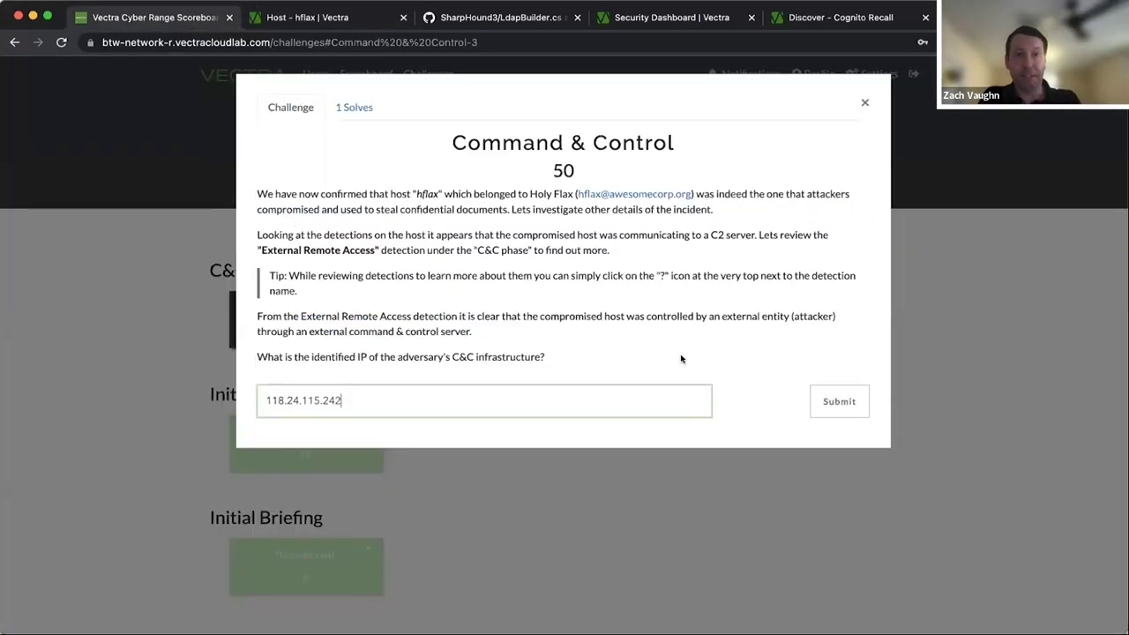
left_click(834, 402)
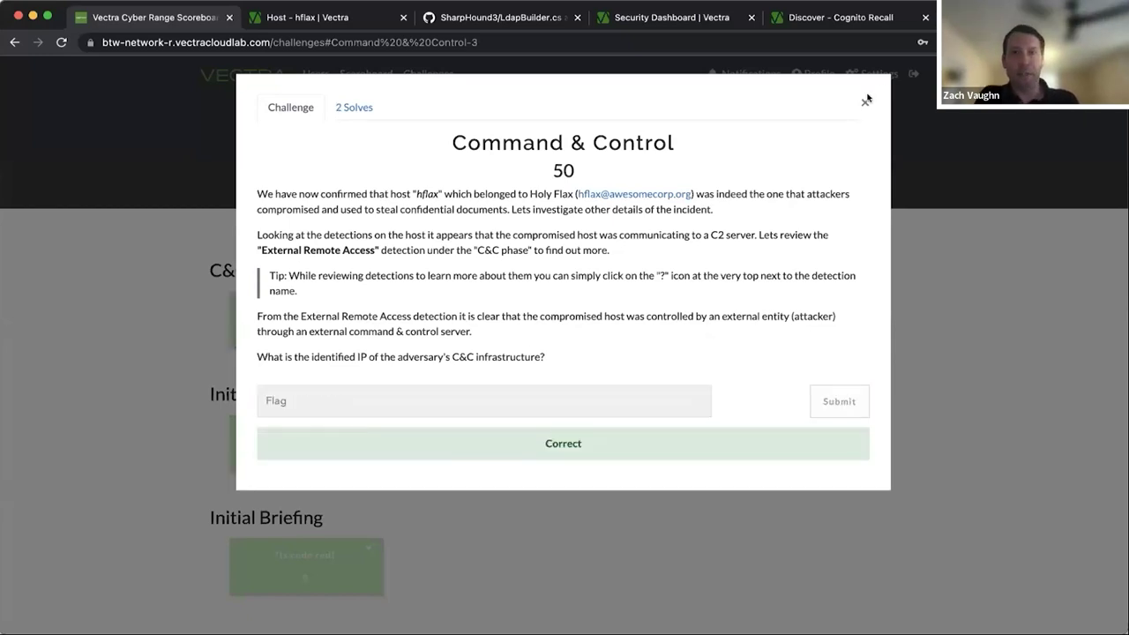
left_click(864, 102)
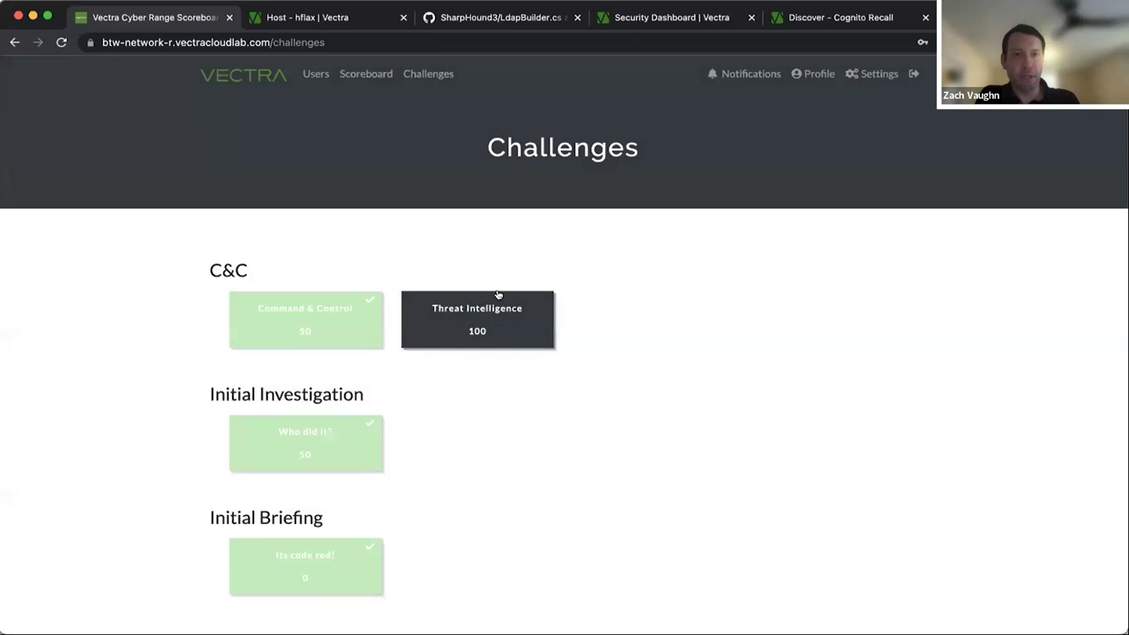
Step: Open the "Threat Intelligence" challenge and compare its question with the detections listed on host hflax
left_click(469, 322)
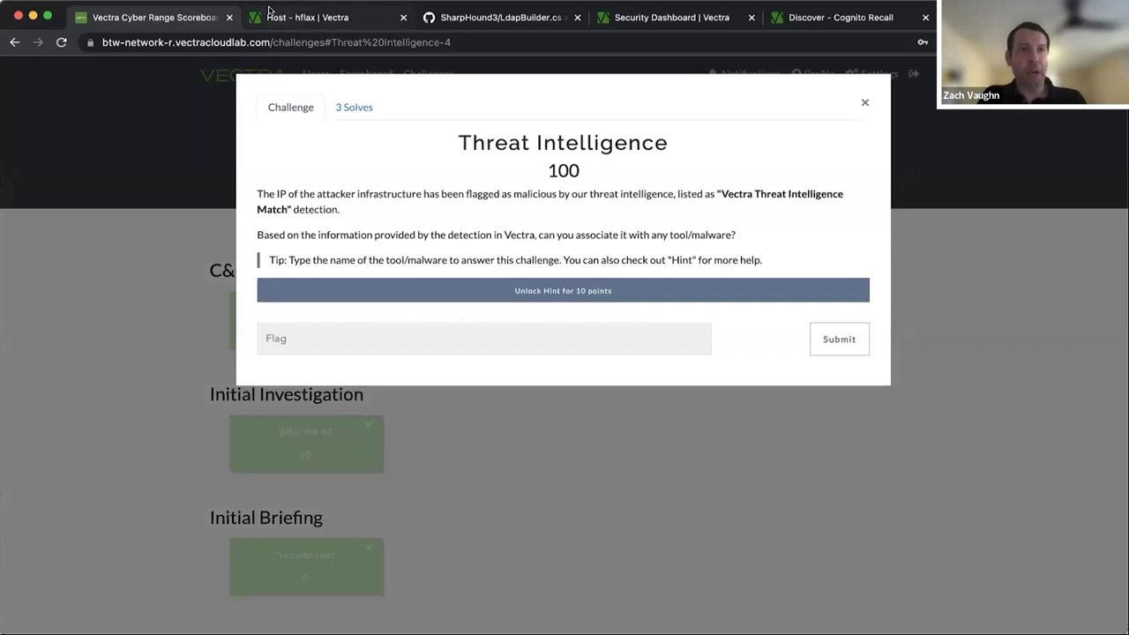
left_click(301, 16)
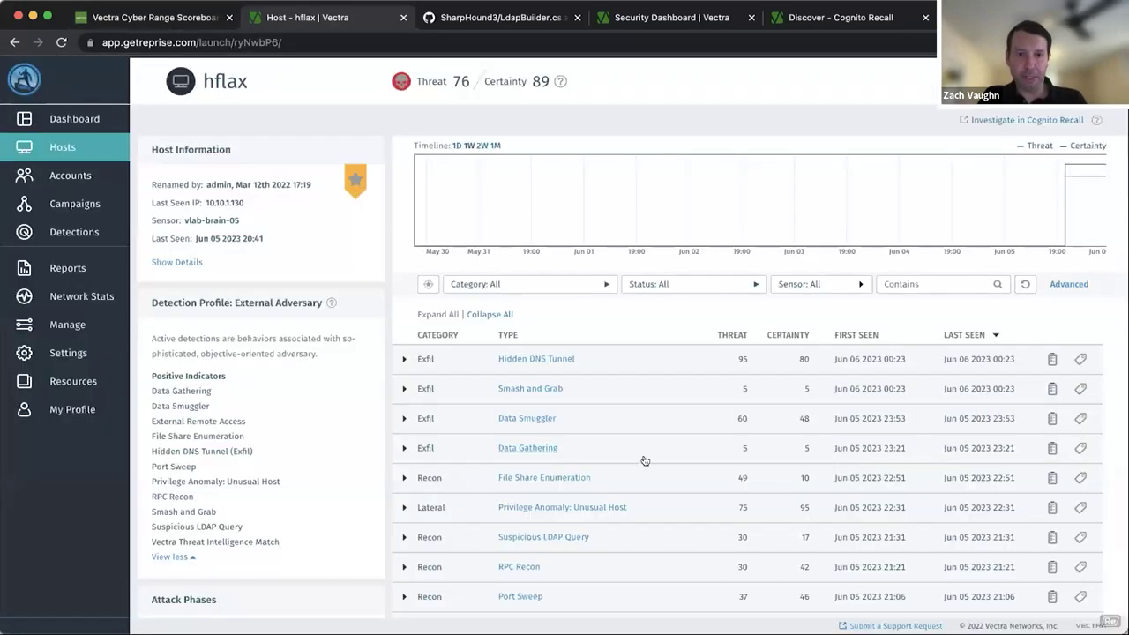
scroll(644, 460, "down", 1)
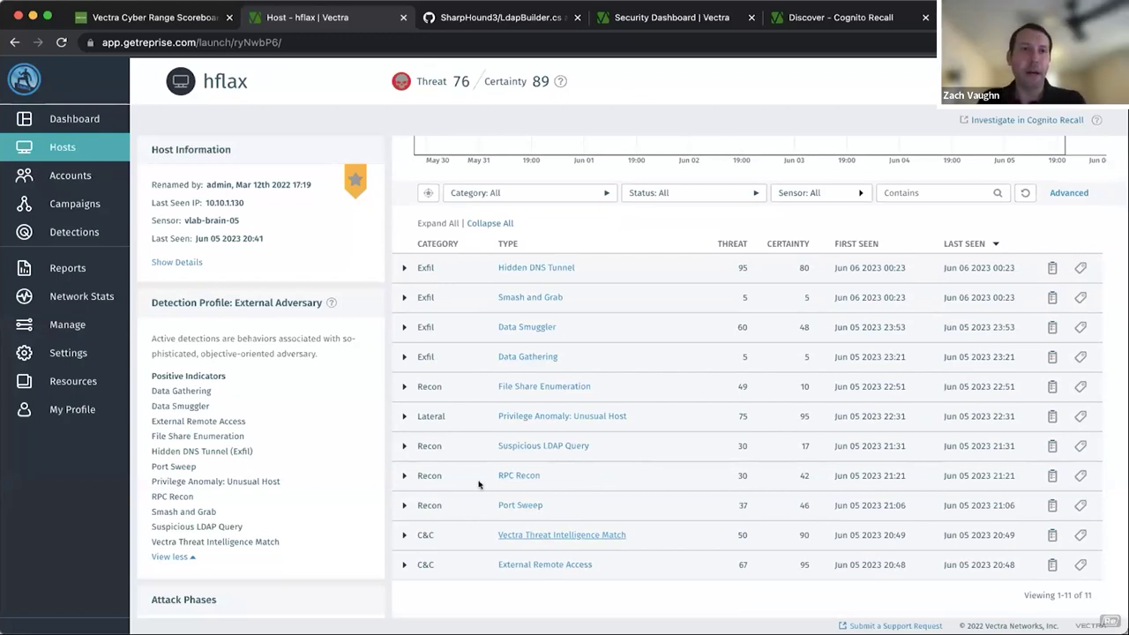
left_click(164, 18)
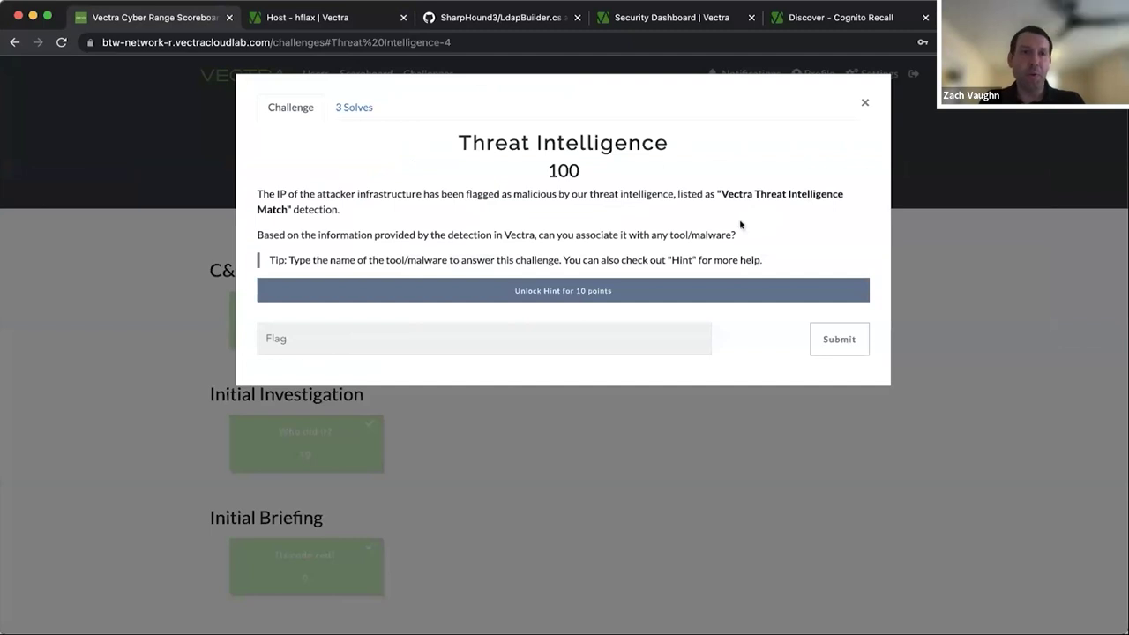
Step: Open the Vectra Threat Intelligence Match detection on host hflax and examine its summary and recent activity
left_click(318, 18)
left_click(569, 535)
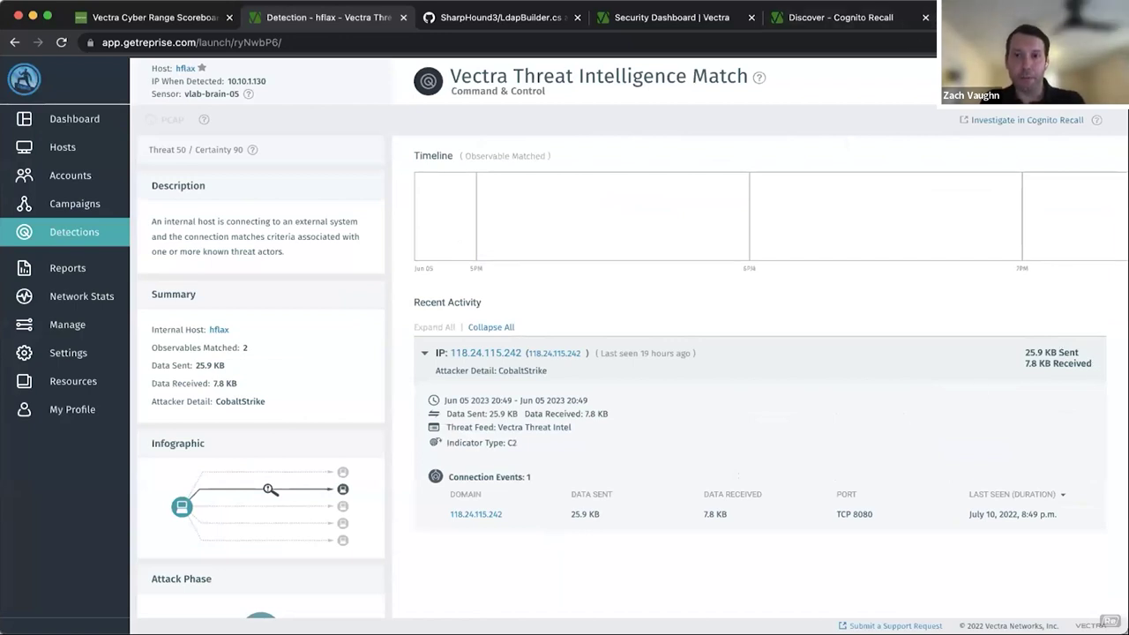
scroll(878, 452, "down", 1)
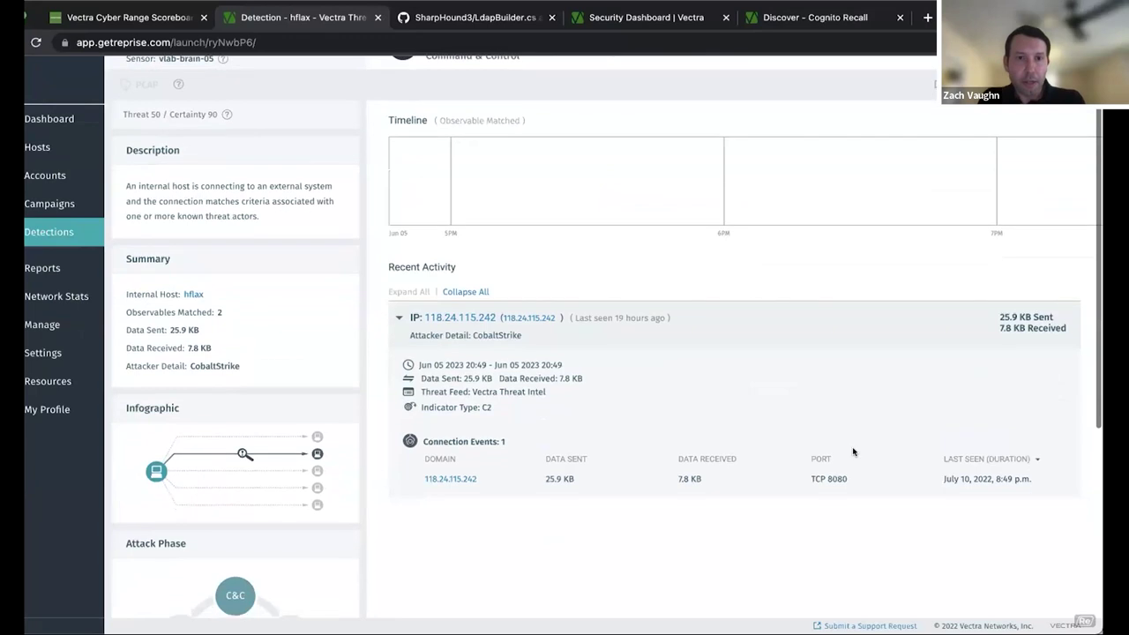
scroll(851, 452, "right", 2)
scroll(850, 454, "left", 2)
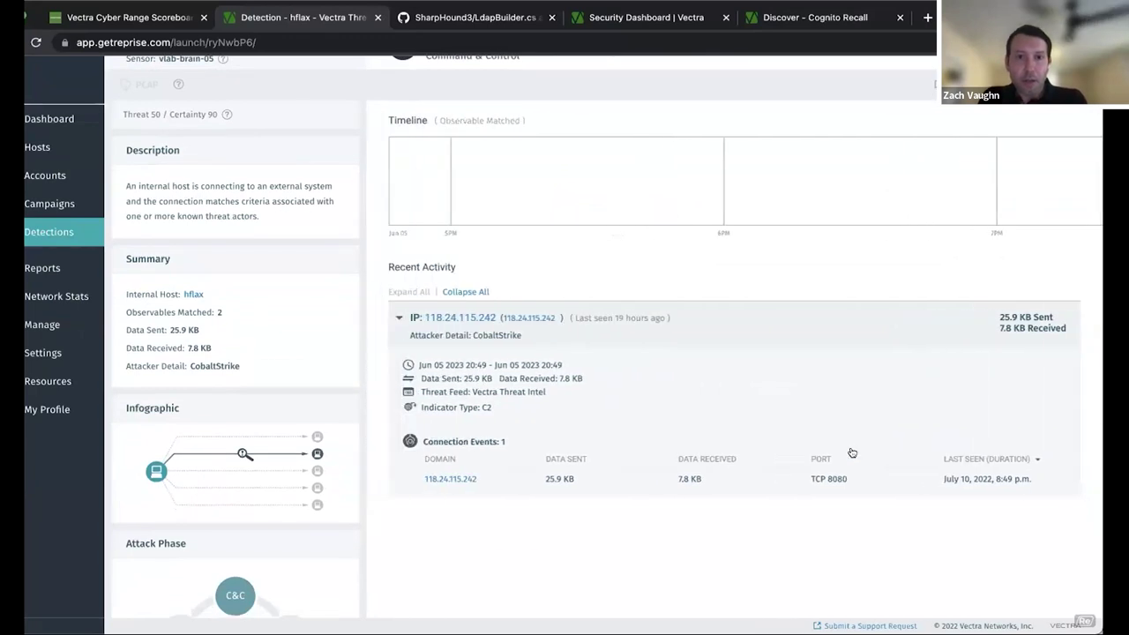
Step: View the external destination details for 118.24.115.242, close them, and examine the Attacker Detail line of the threat intelligence match
left_click(455, 479)
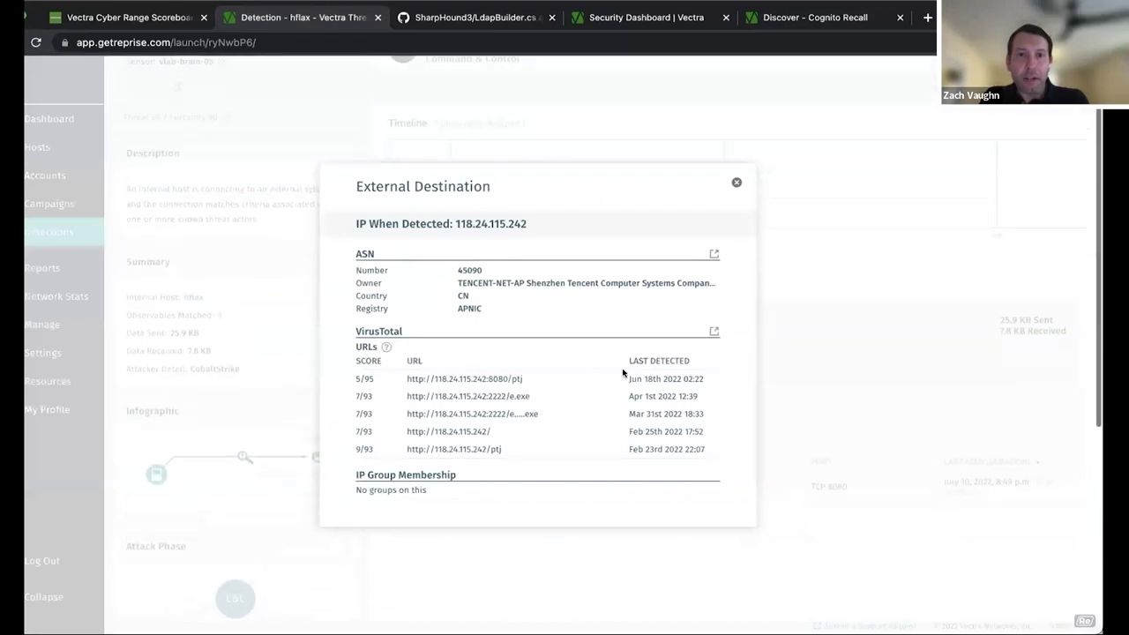
left_click(735, 183)
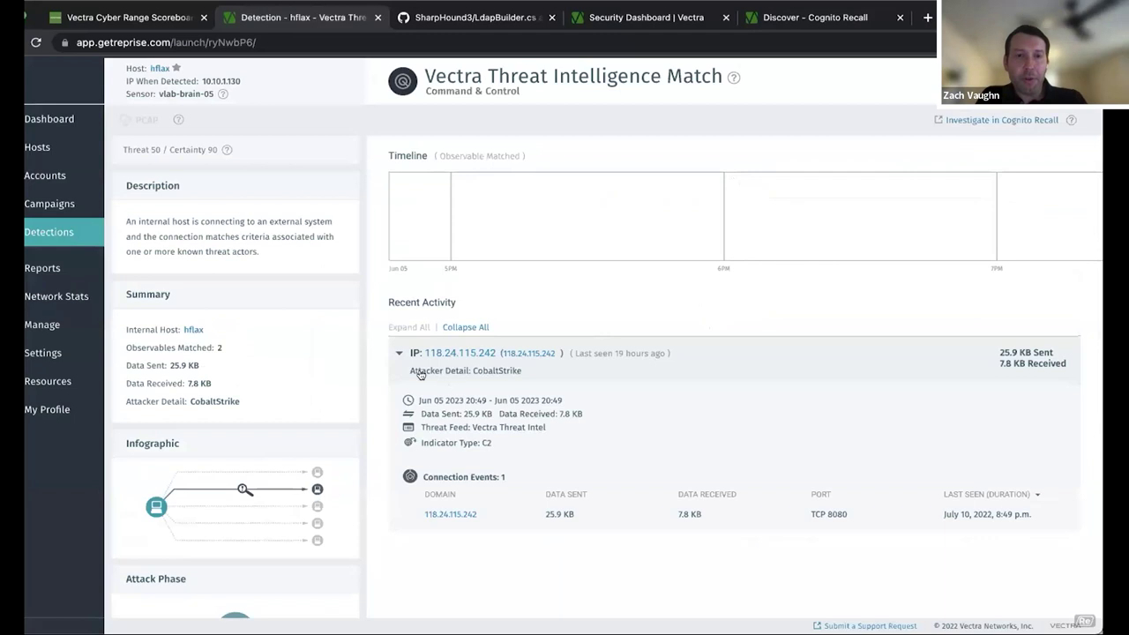
left_click_drag(417, 371, 533, 375)
left_click(534, 375)
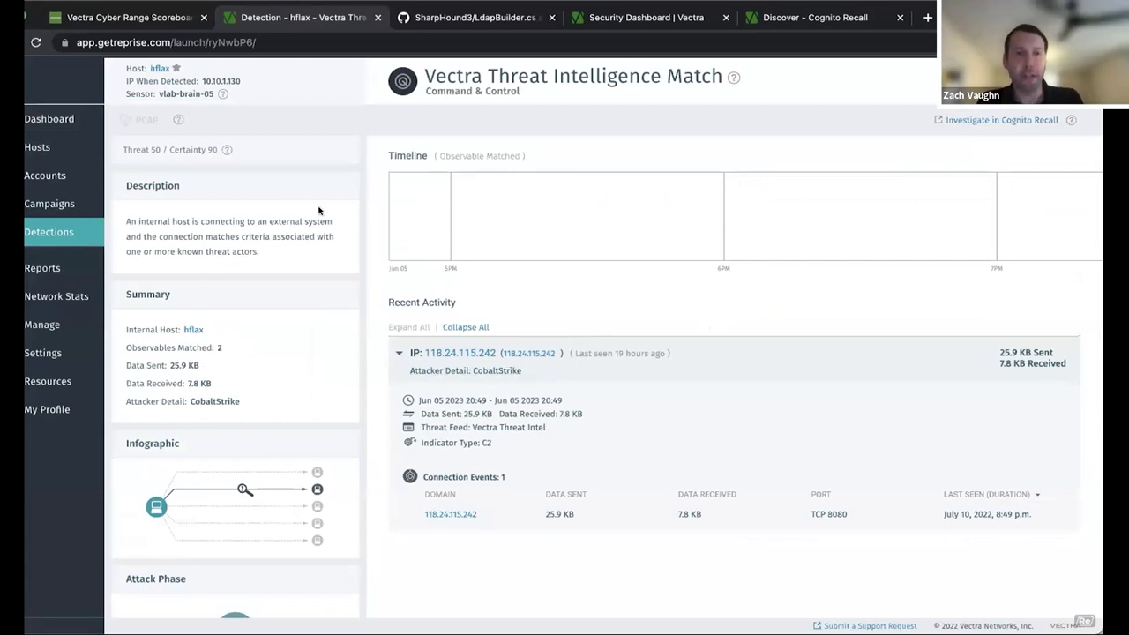
Step: Copy CobaltStrike from the detection's Attacker Detail, submit it as the flag for the "Threat Intelligence" challenge, and close the challenge
left_click_drag(474, 372, 518, 375)
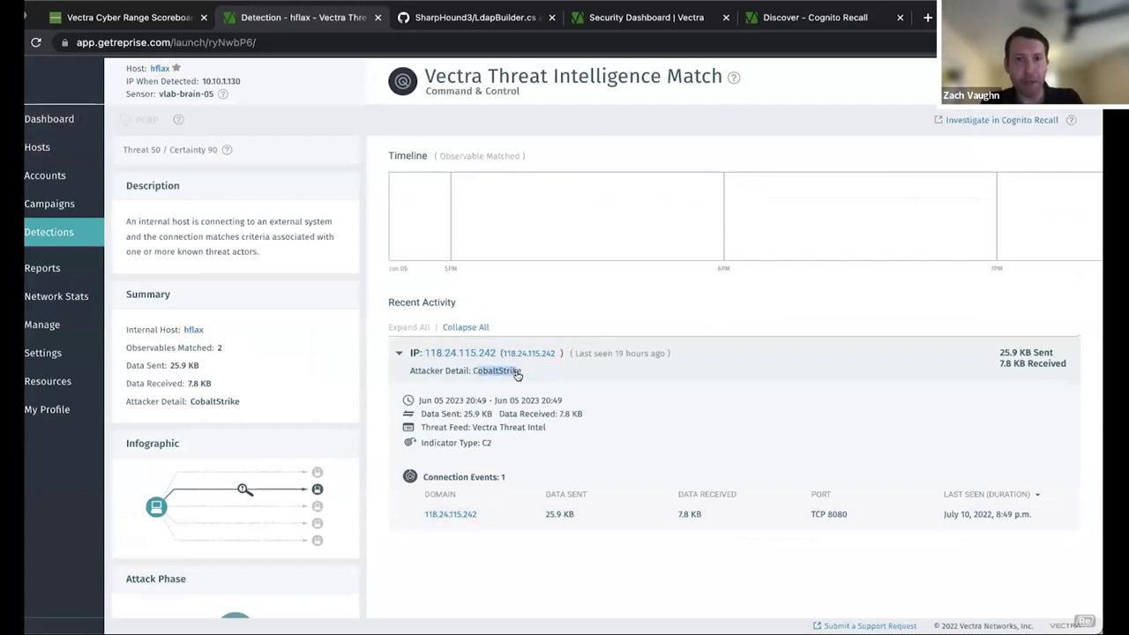
key("ctrl+c")
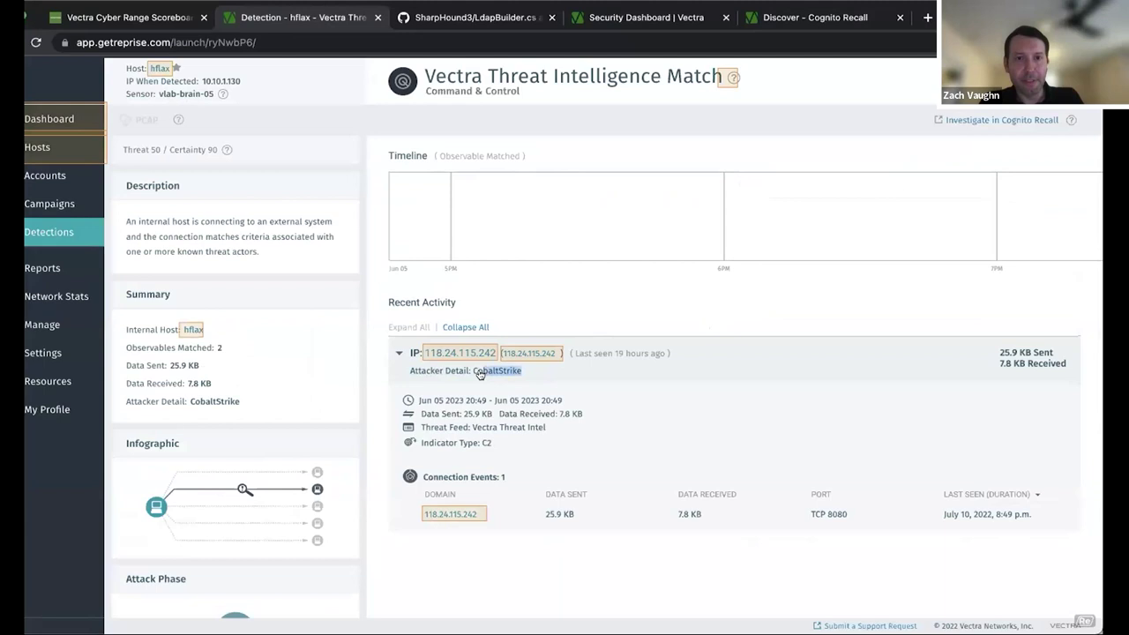
left_click(159, 20)
left_click(292, 338)
key("ctrl+v")
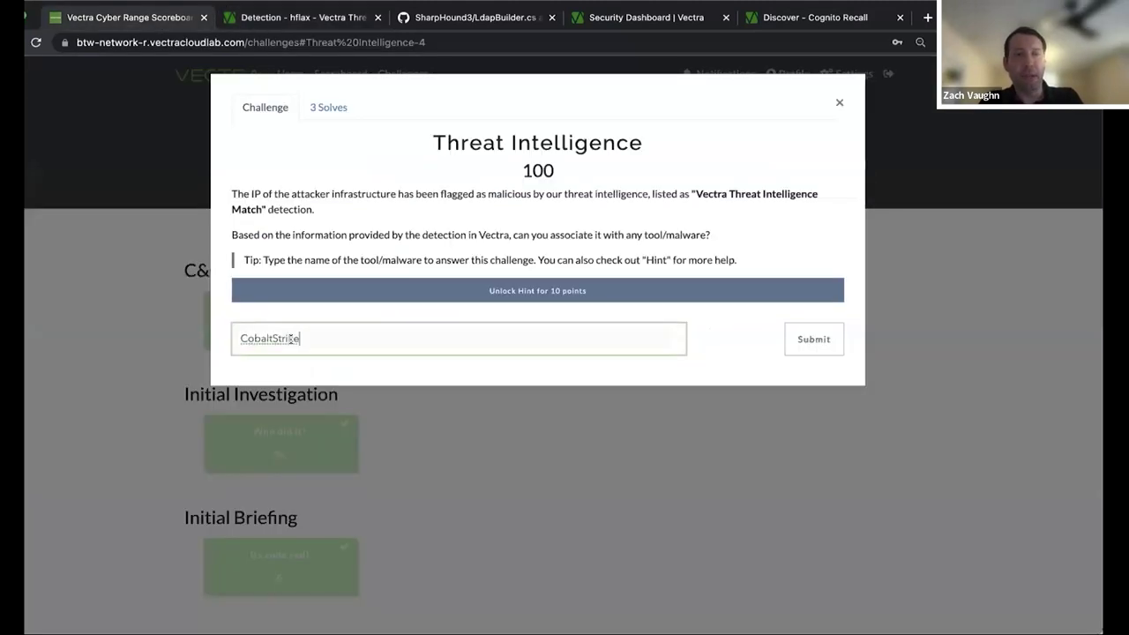
left_click(818, 350)
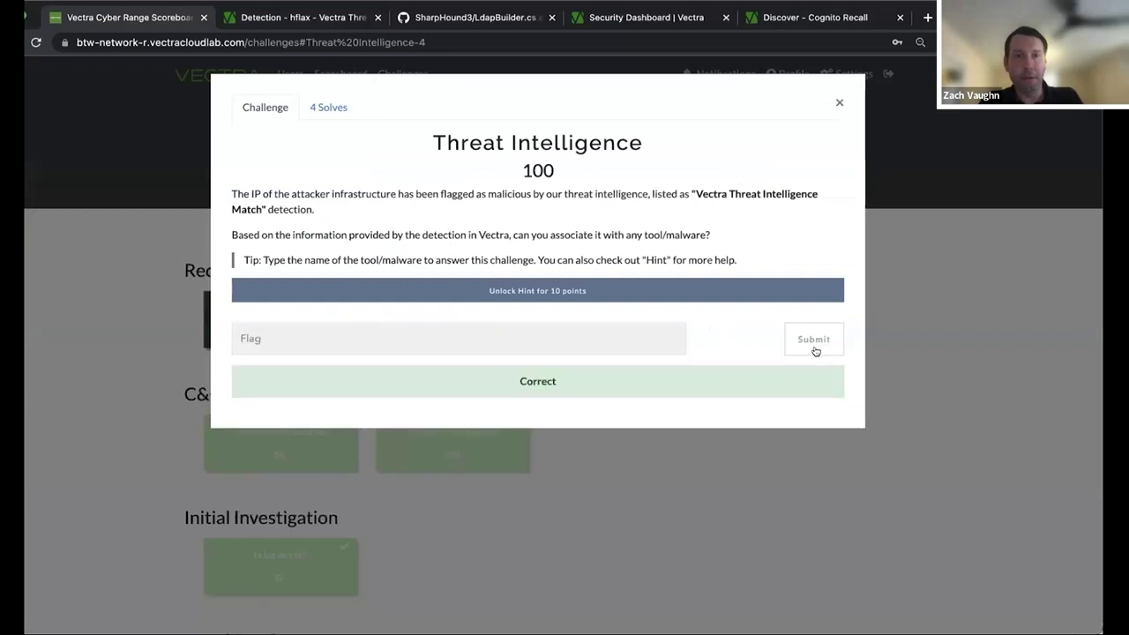
left_click(837, 103)
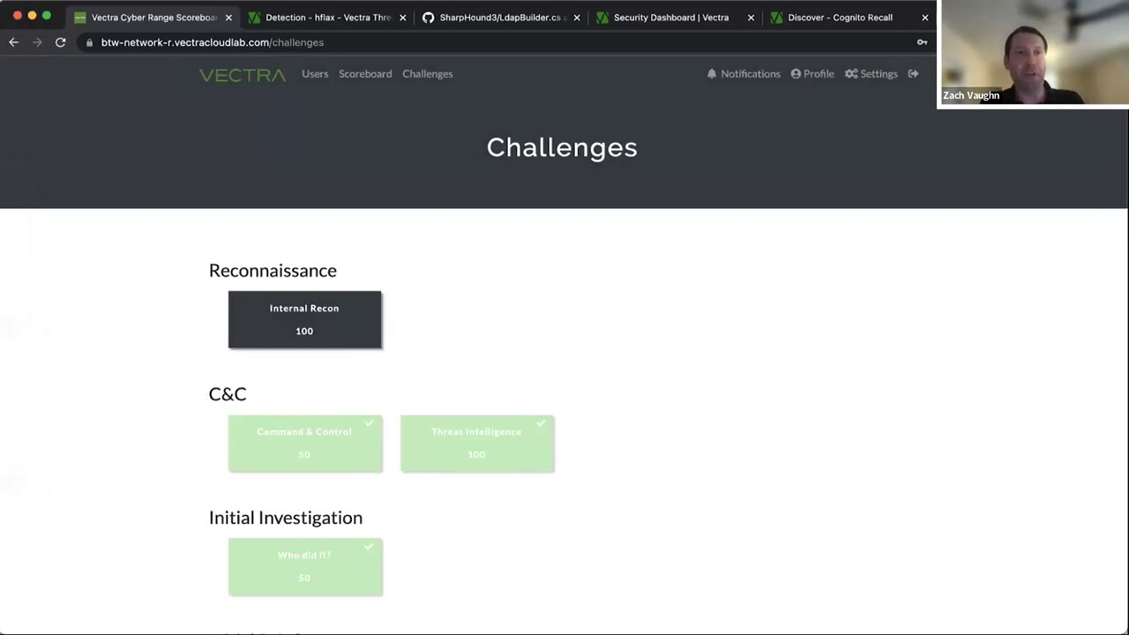
Step: Open the "Internal Recon" challenge and compare its question with the Recon detections listed on host hflax
left_click(291, 320)
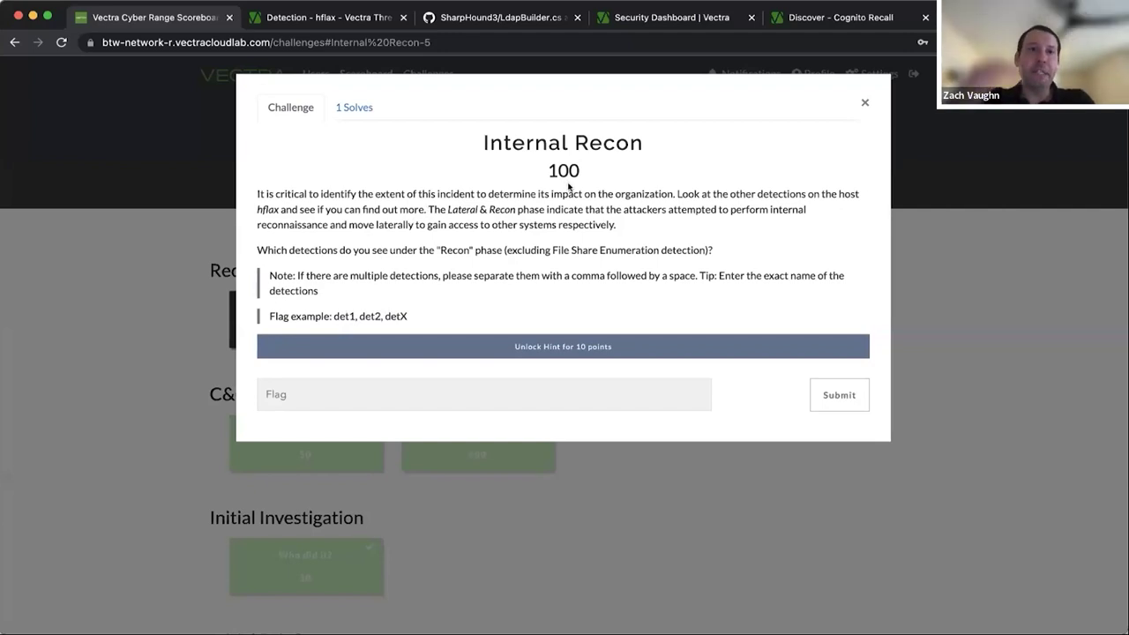
left_click(319, 19)
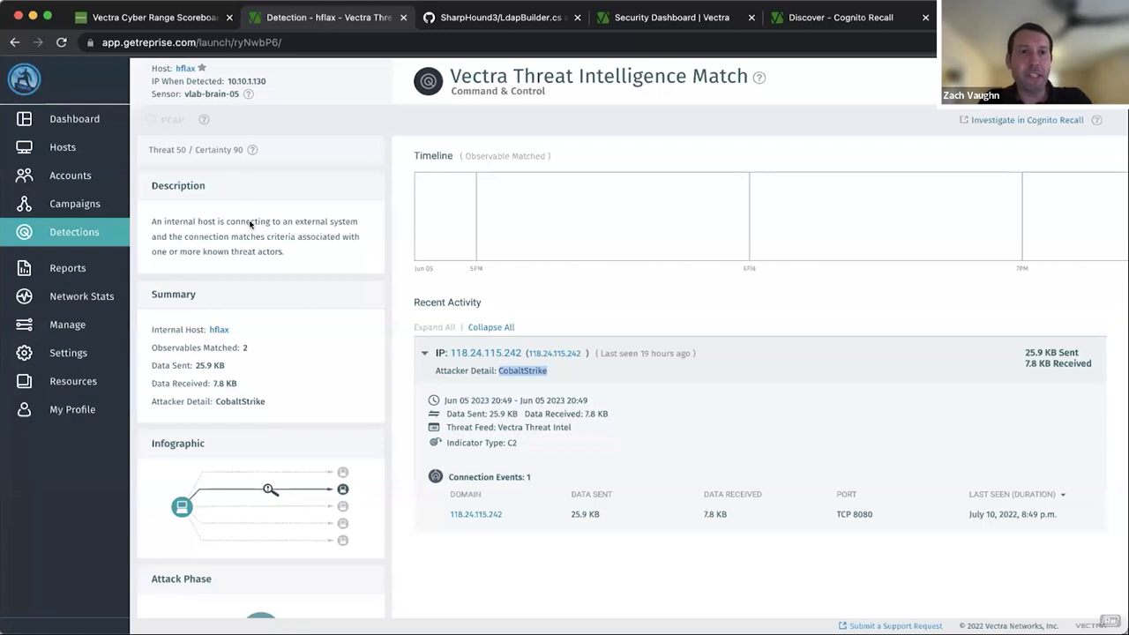
left_click(217, 330)
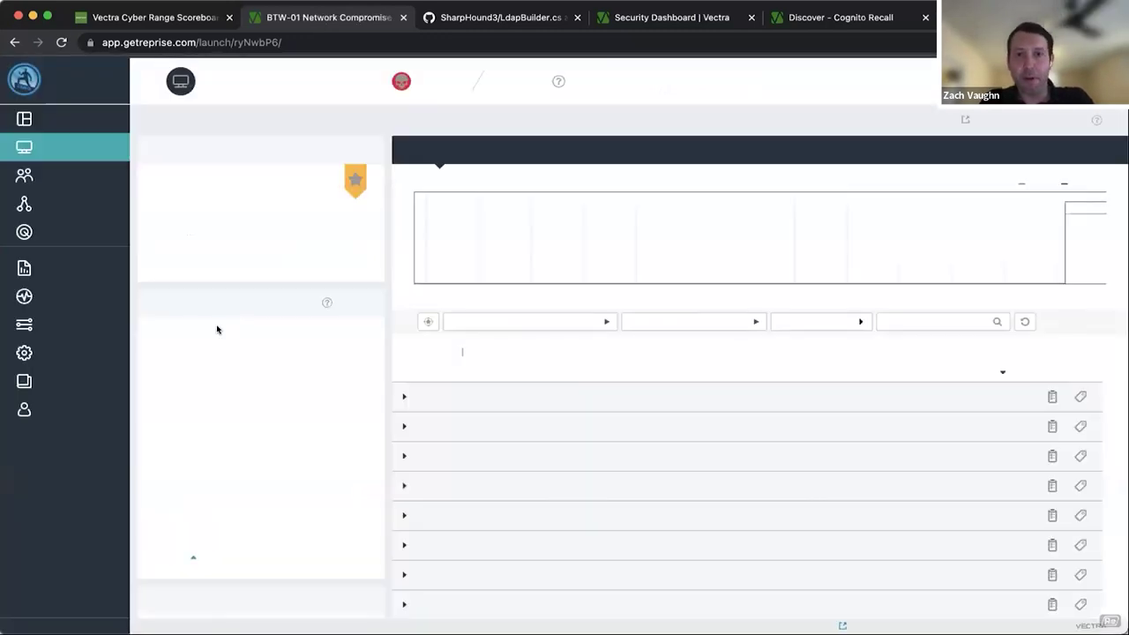
scroll(688, 485, "down", 3)
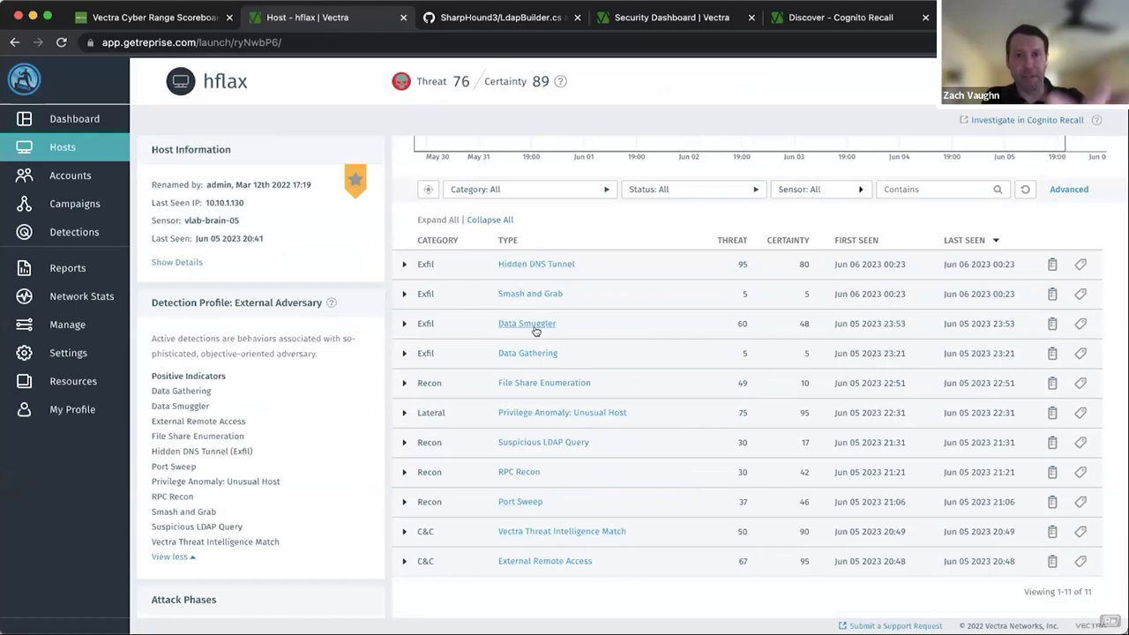
left_click(153, 18)
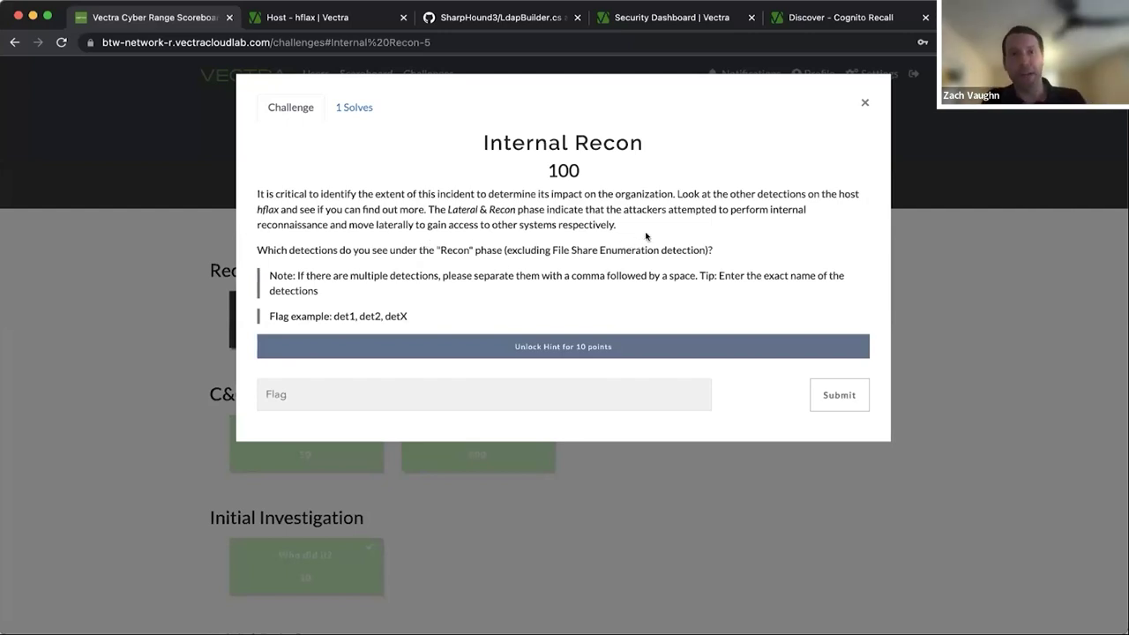
left_click(309, 18)
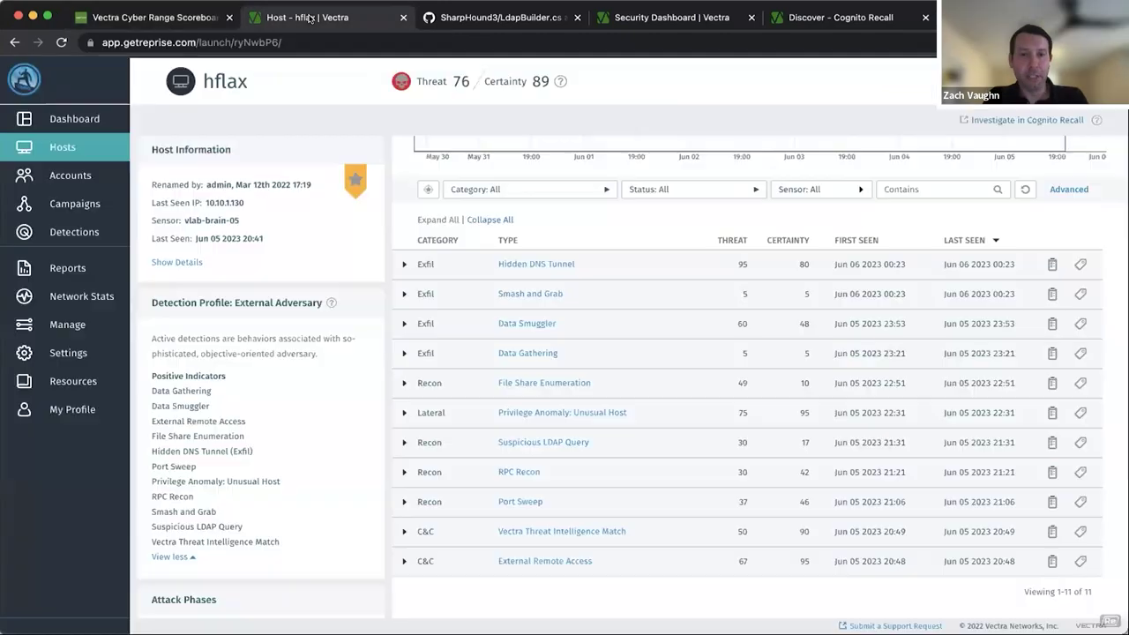
scroll(617, 445, "down", 1)
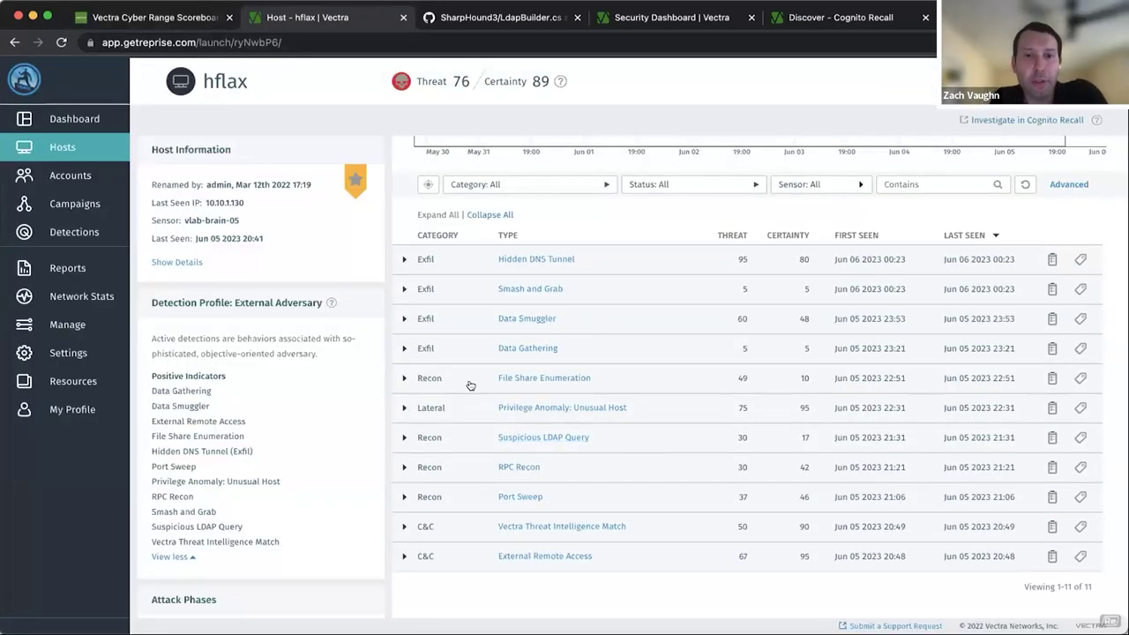
Step: Expand the Port Sweep detection on host hflax and start the "Internal Recon" flag with "Port Sweep,"
left_click(550, 498)
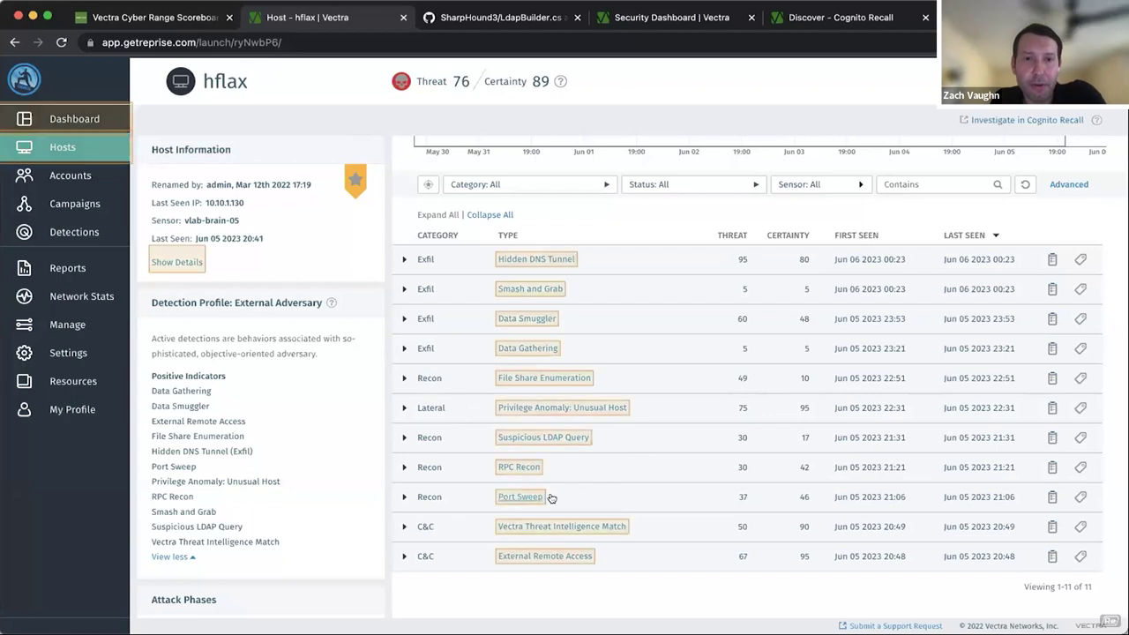
left_click(468, 496)
left_click(494, 499)
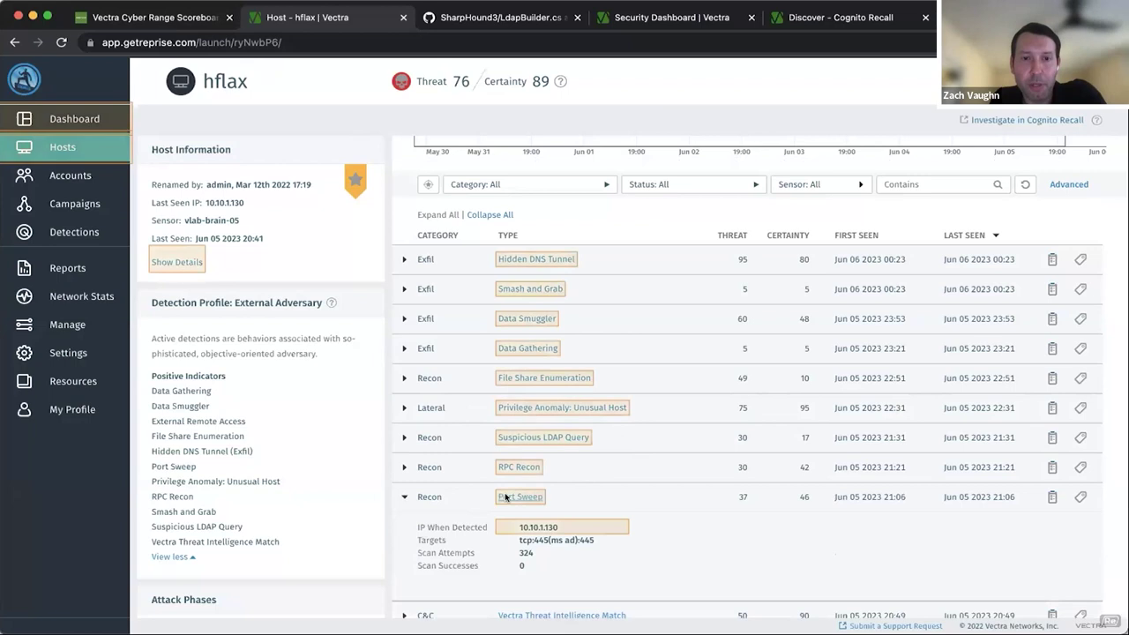
left_click(169, 9)
left_click(292, 391)
type("Port Sweep,")
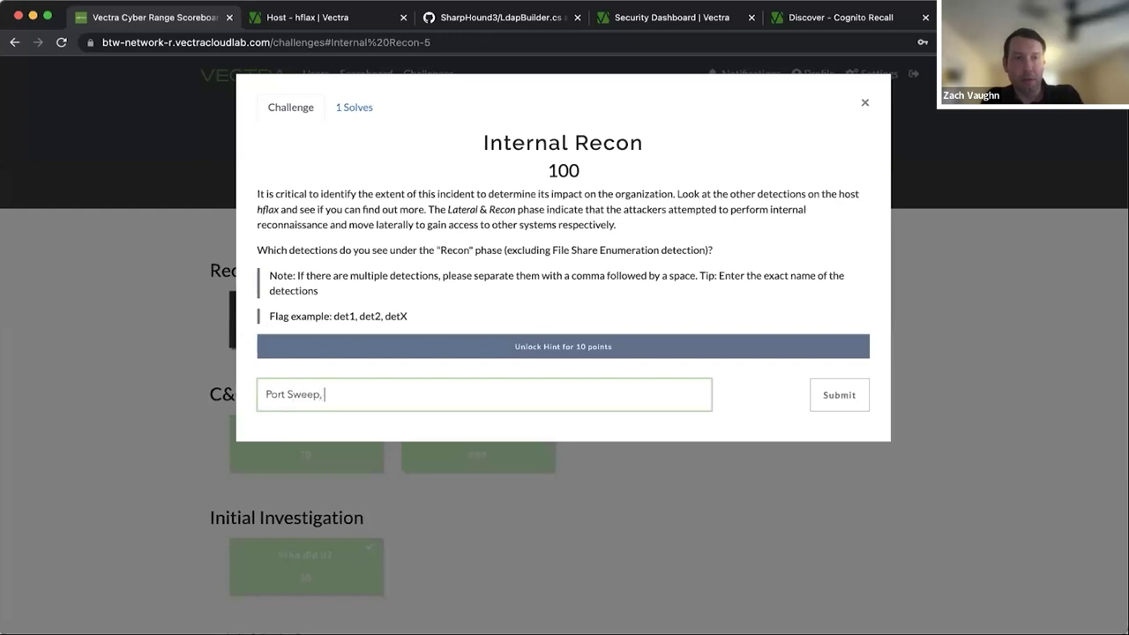
Step: Check the Recon detections on host hflax again and add "Suspicious LDAP Query," to the flag
left_click(297, 16)
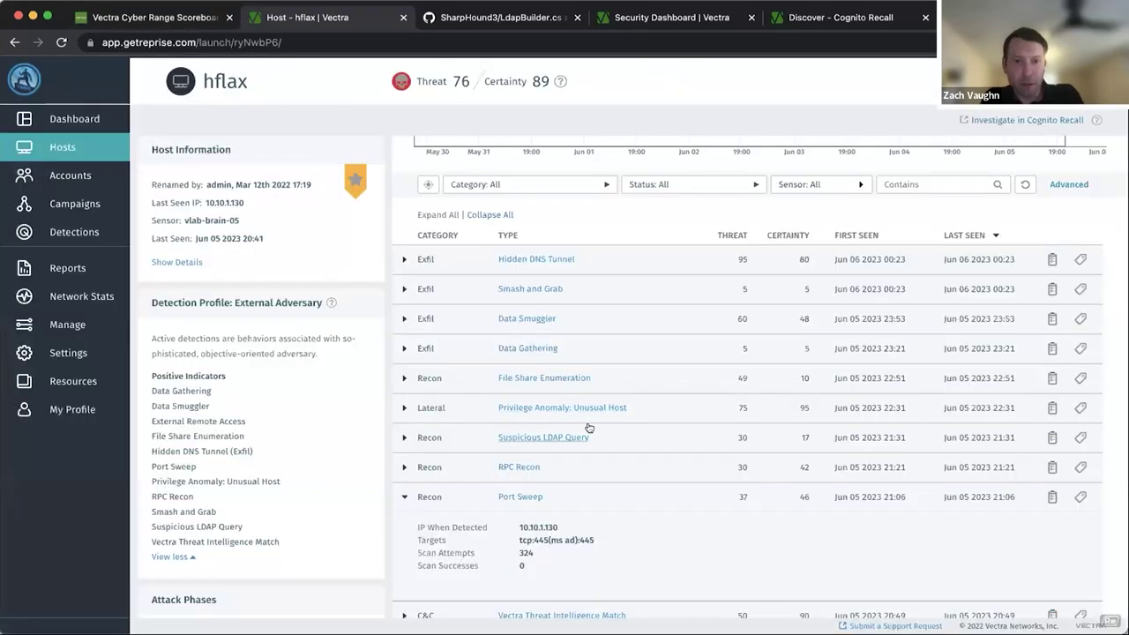
left_click(173, 17)
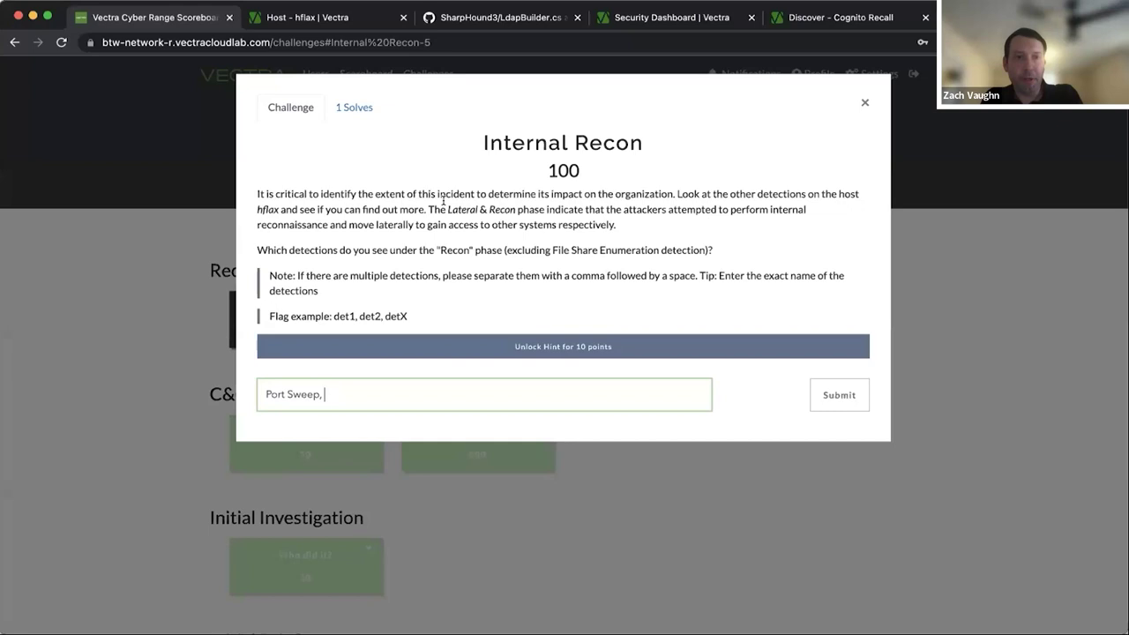
type("Suspicious LDAP Query,")
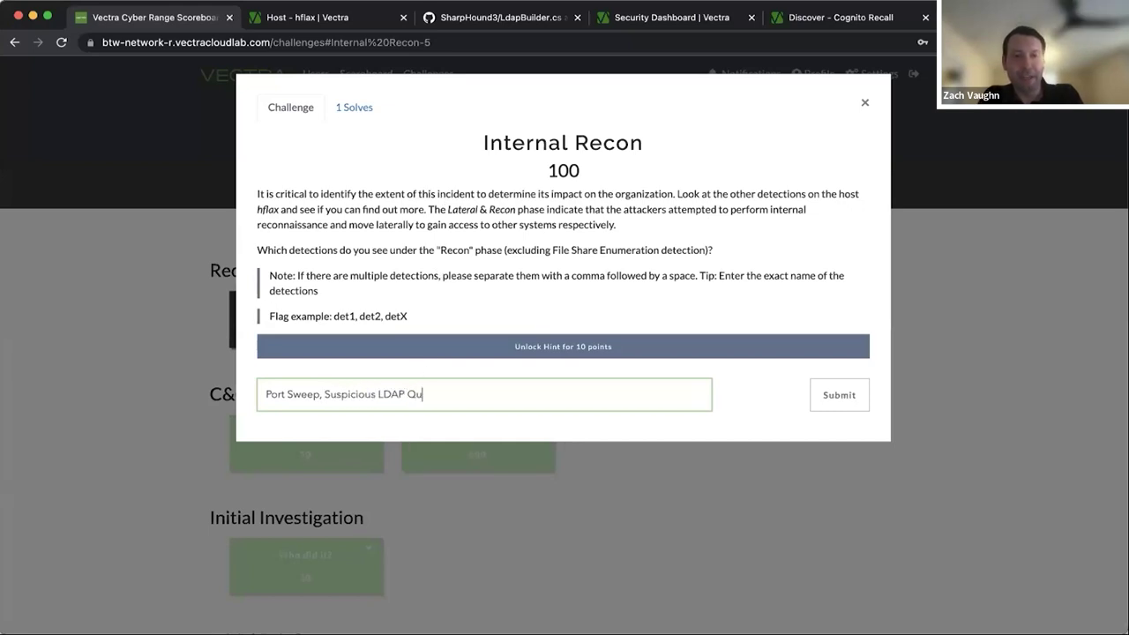
left_click(307, 18)
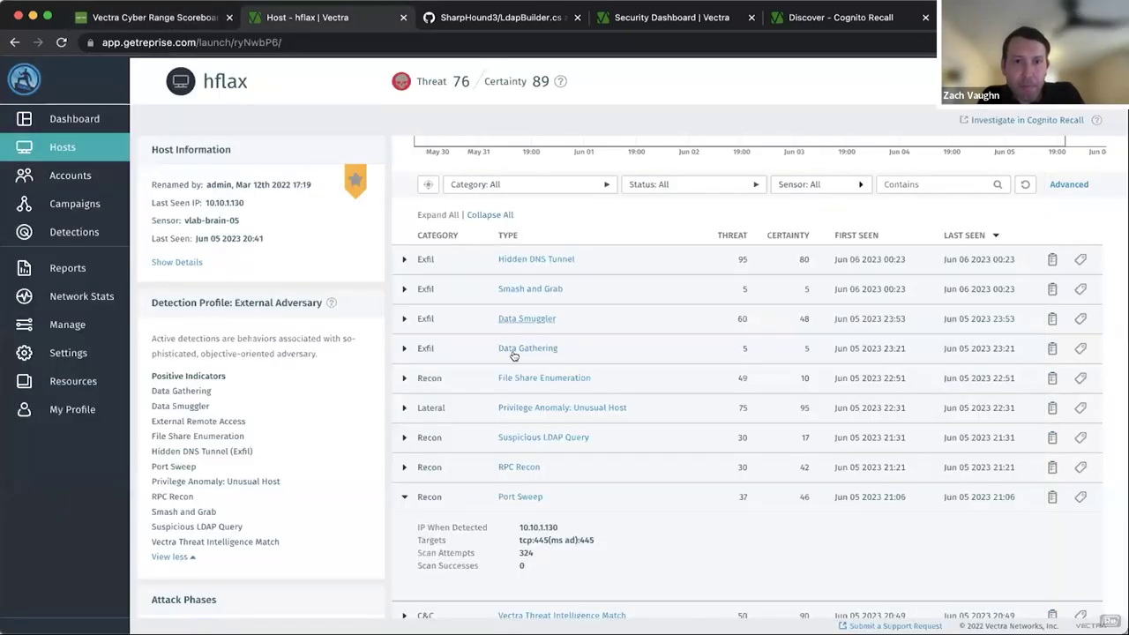
left_click(167, 18)
type("F")
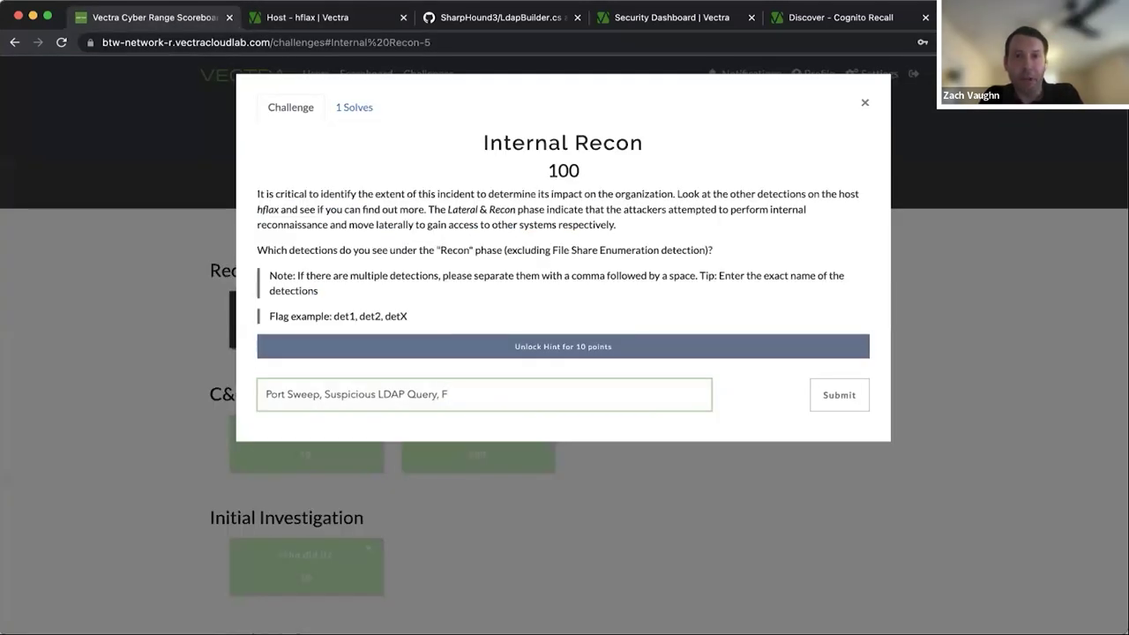
left_click(297, 21)
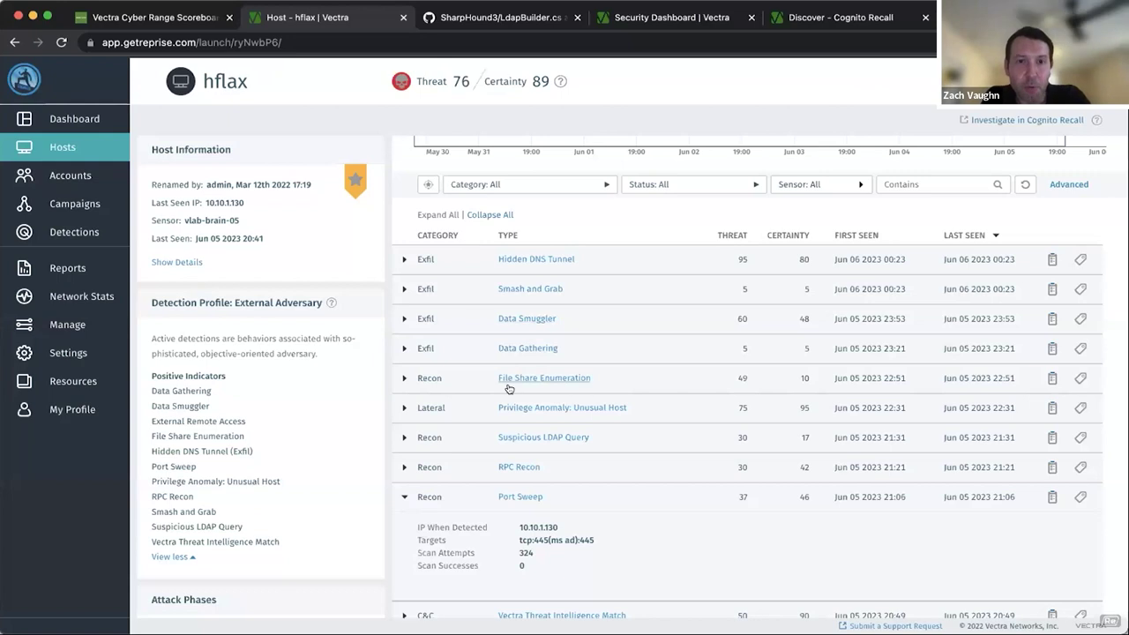
left_click(167, 19)
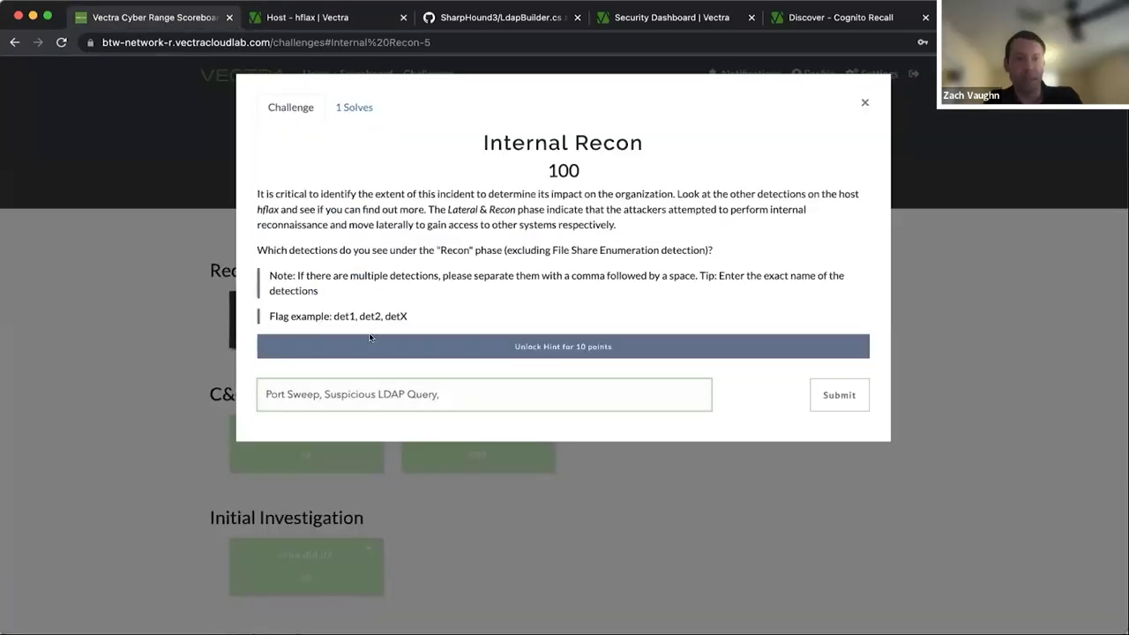
Step: Insert "RPC Recon," between "Port Sweep," and "Suspicious LDAP Query" in the flag
left_click(322, 394)
type("RPC Recon")
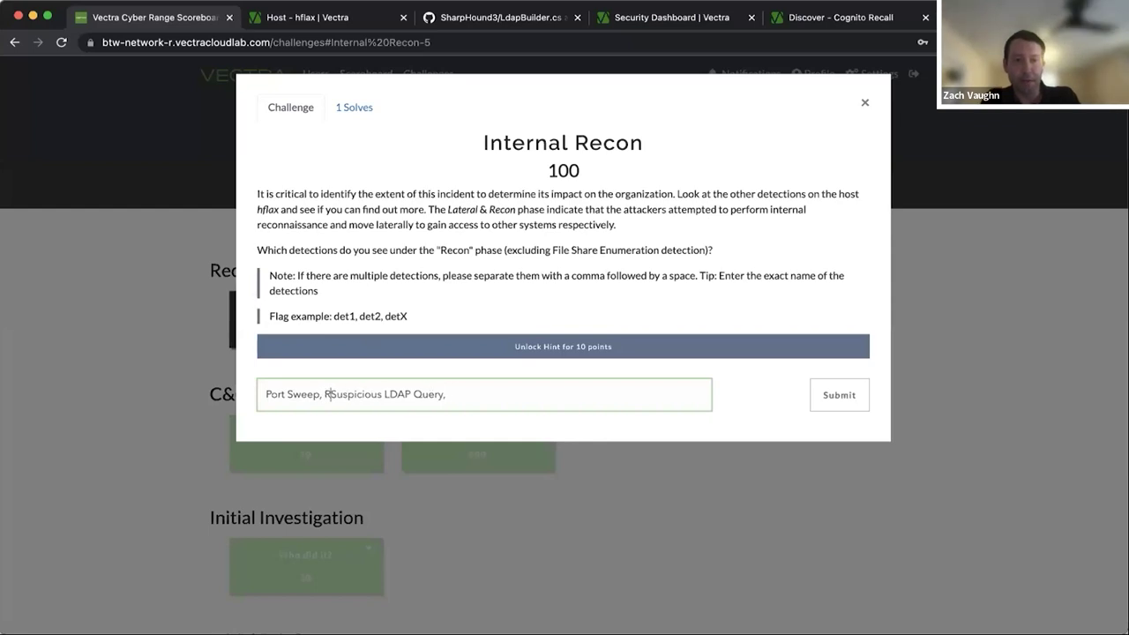
type(",")
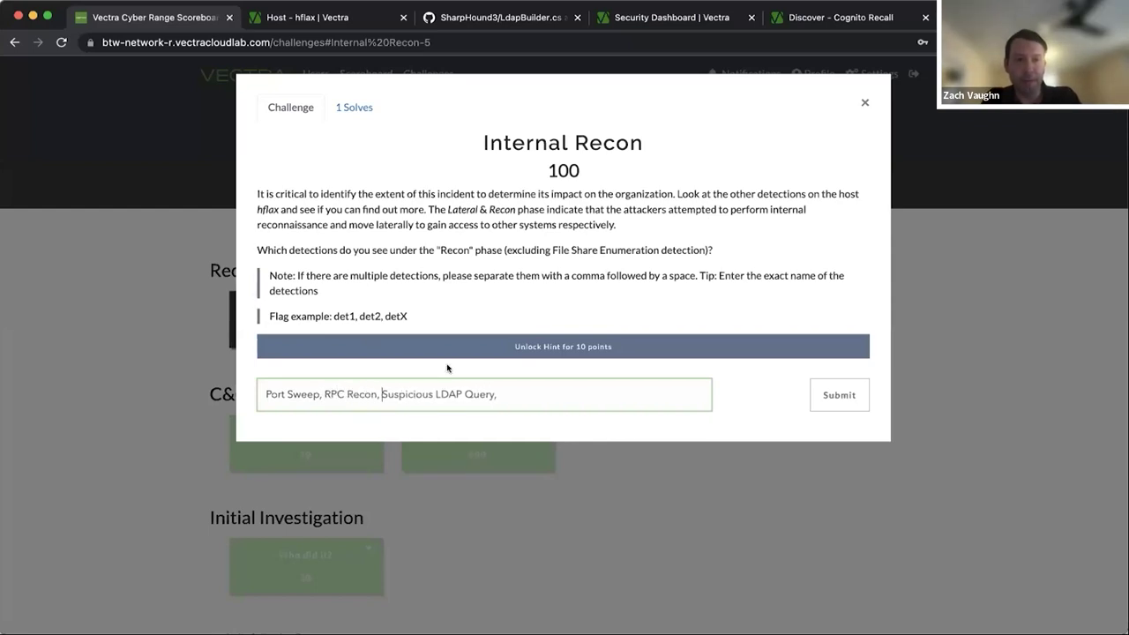
Step: Recheck the detections on host hflax, submit the three Recon detection names as the "Internal Recon" flag, and close the challenge
left_click(334, 19)
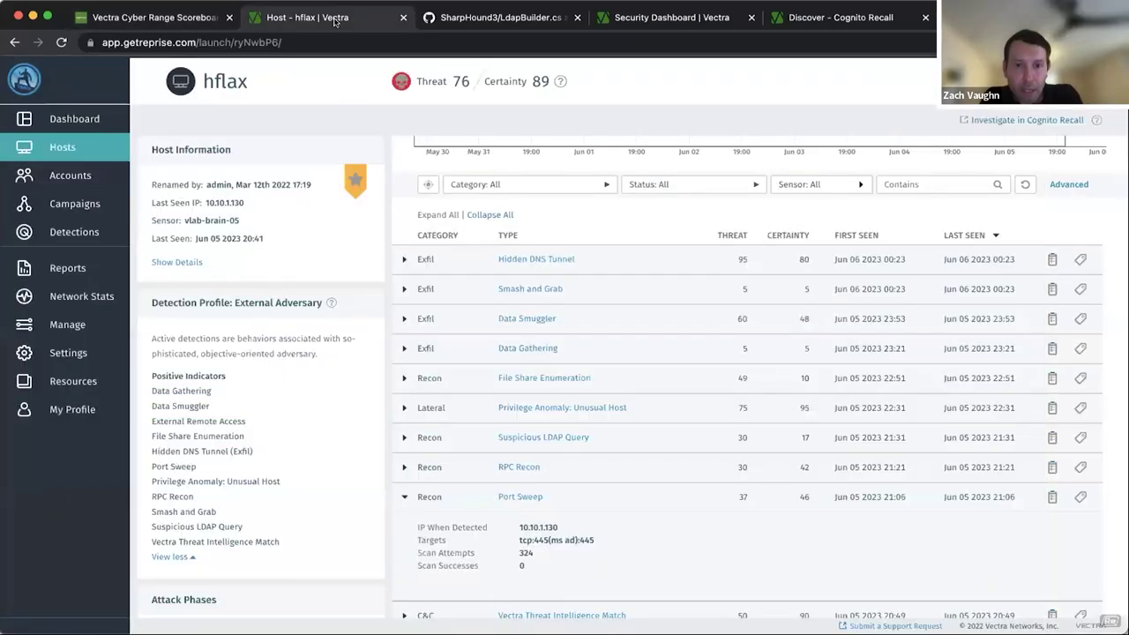
left_click(180, 19)
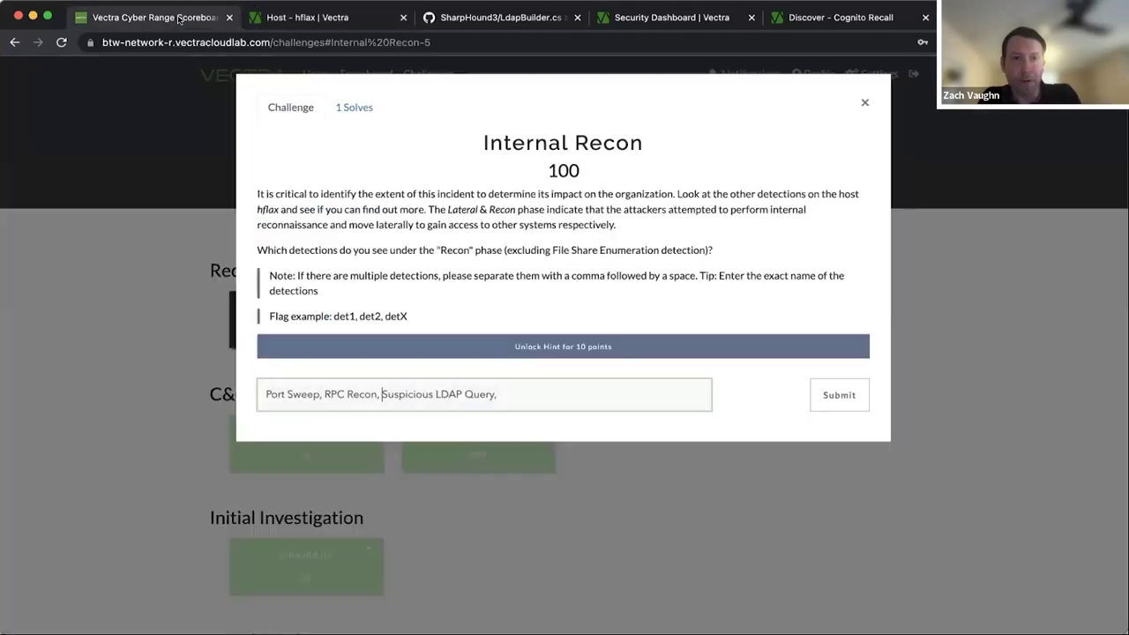
left_click(543, 385)
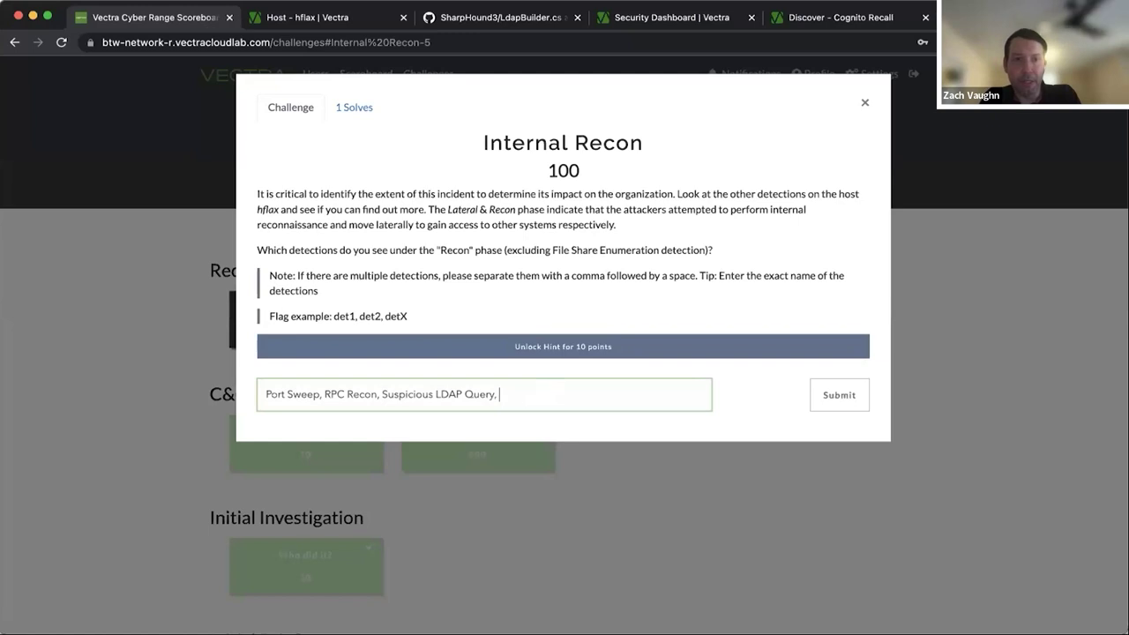
left_click(829, 396)
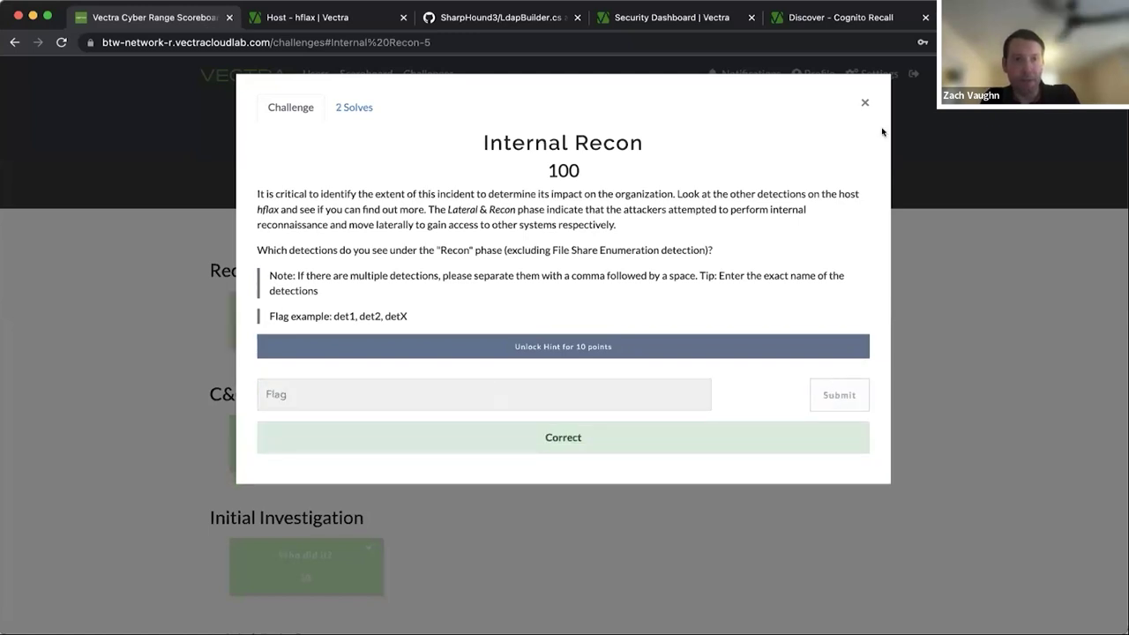
left_click(864, 103)
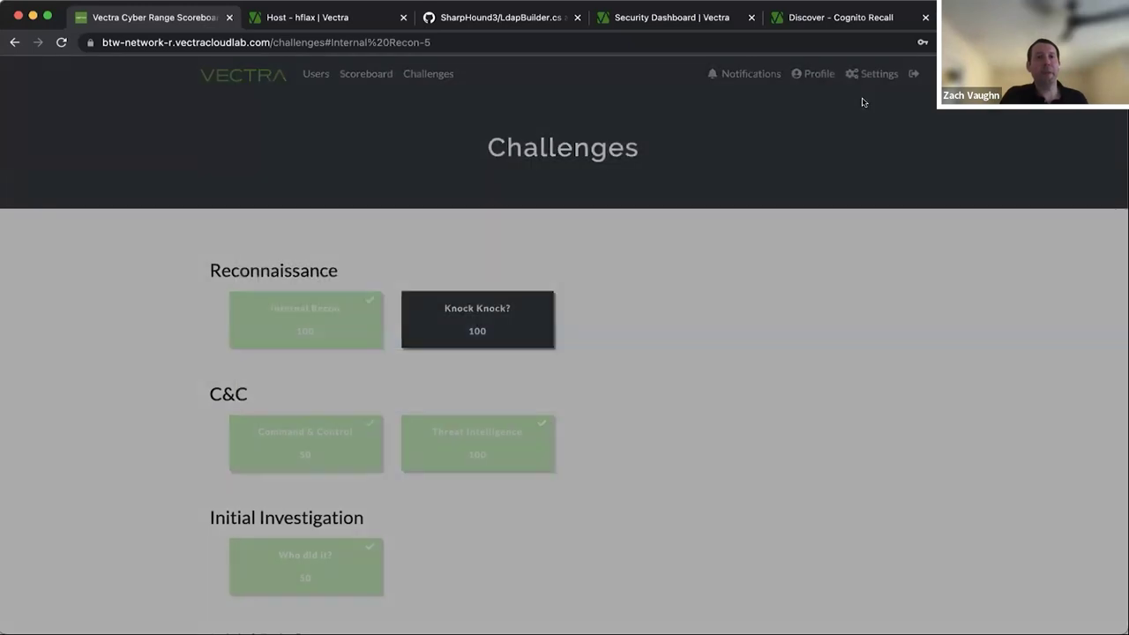
Step: Open the "Knock Knock?" challenge and examine the target port of the Port Sweep detection on host hflax
left_click(471, 315)
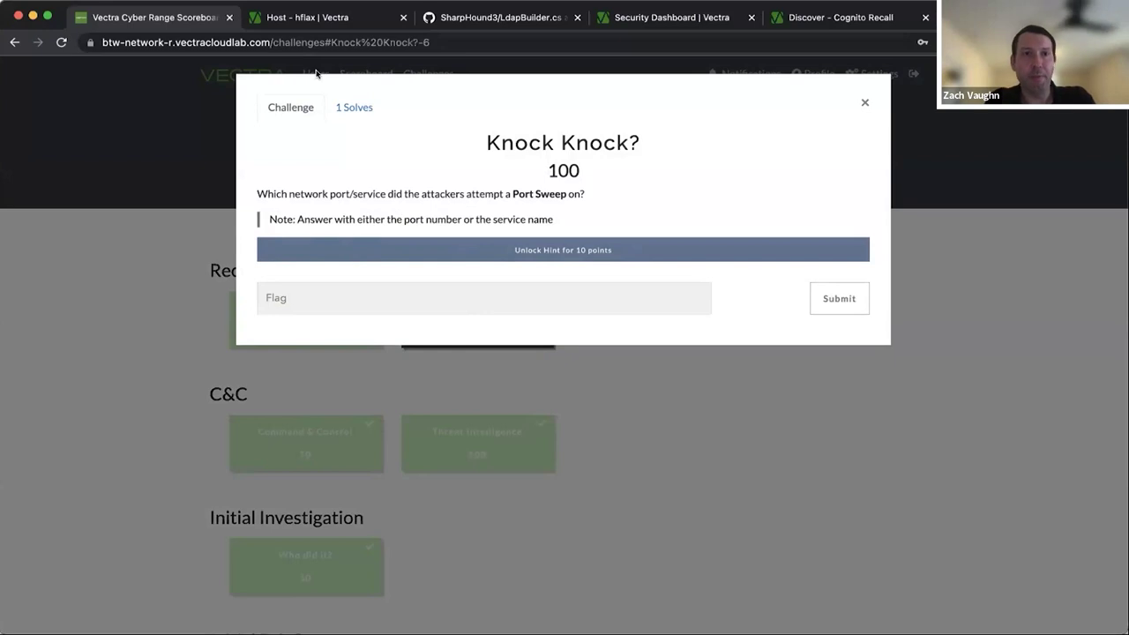
left_click(295, 20)
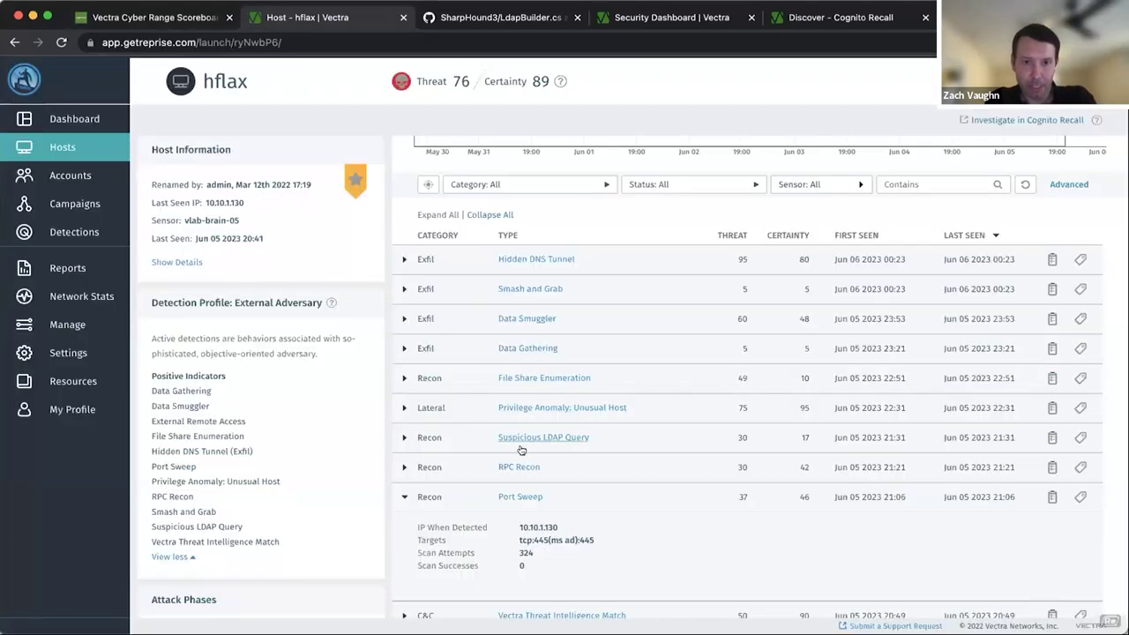
left_click(521, 499)
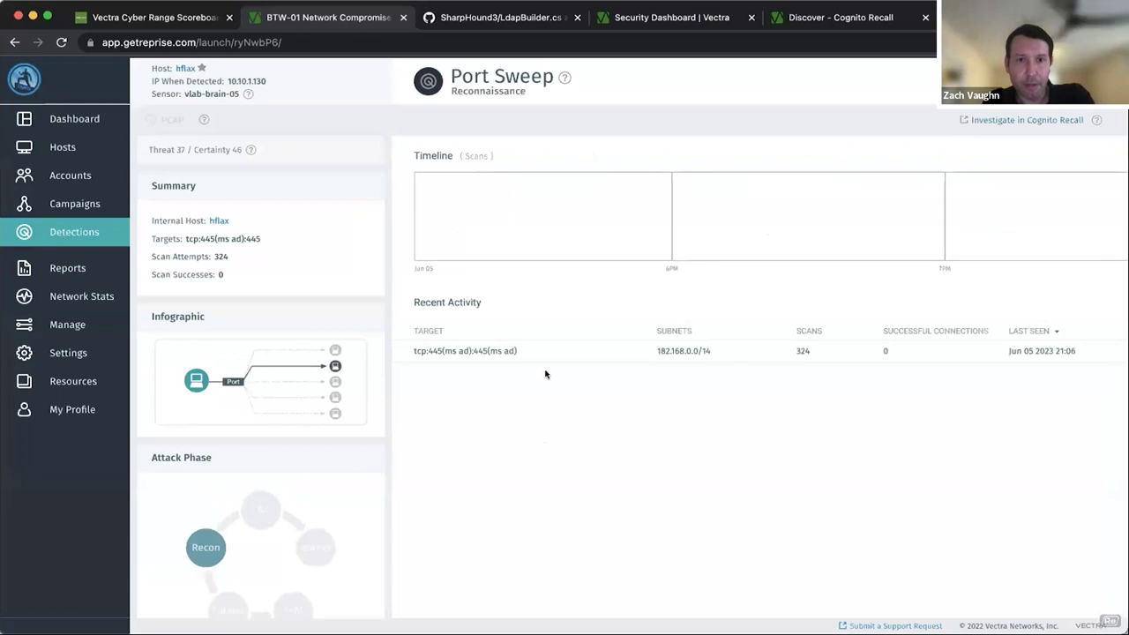
Step: Read the help description of the Port Sweep detection type, including its triggers and possible root causes, and close it
left_click(563, 79)
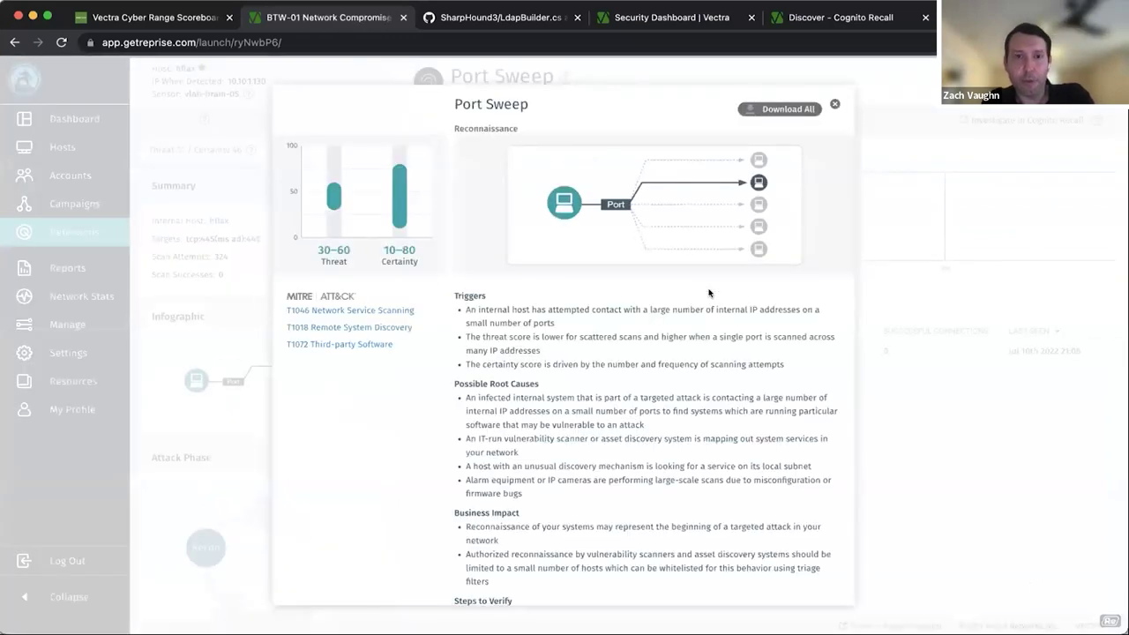
scroll(708, 293, "down", 1)
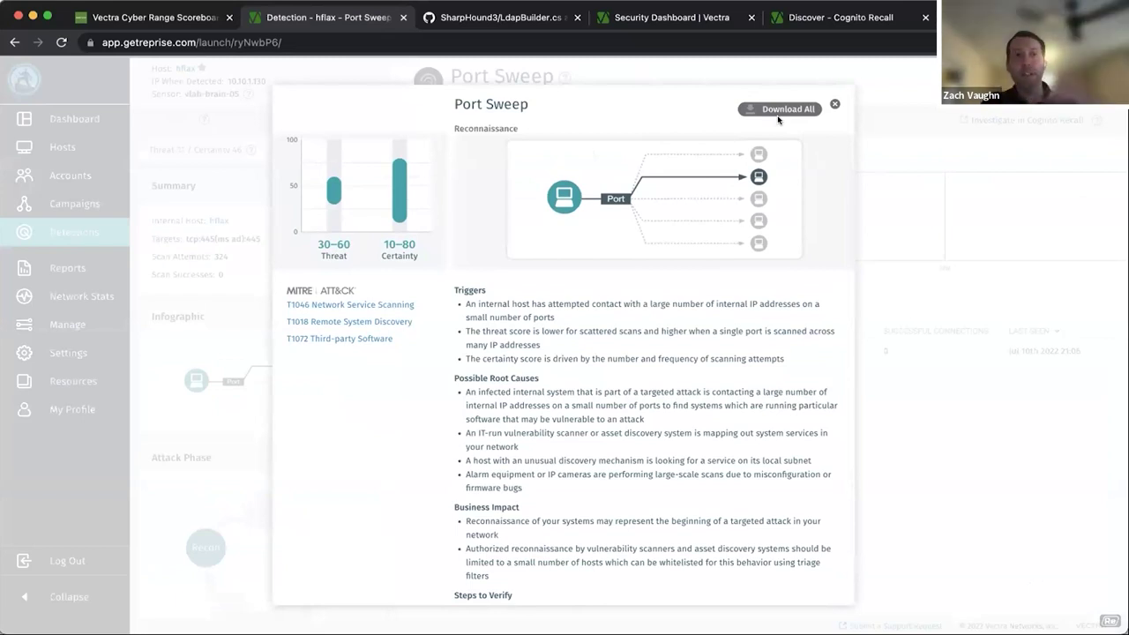
left_click(835, 104)
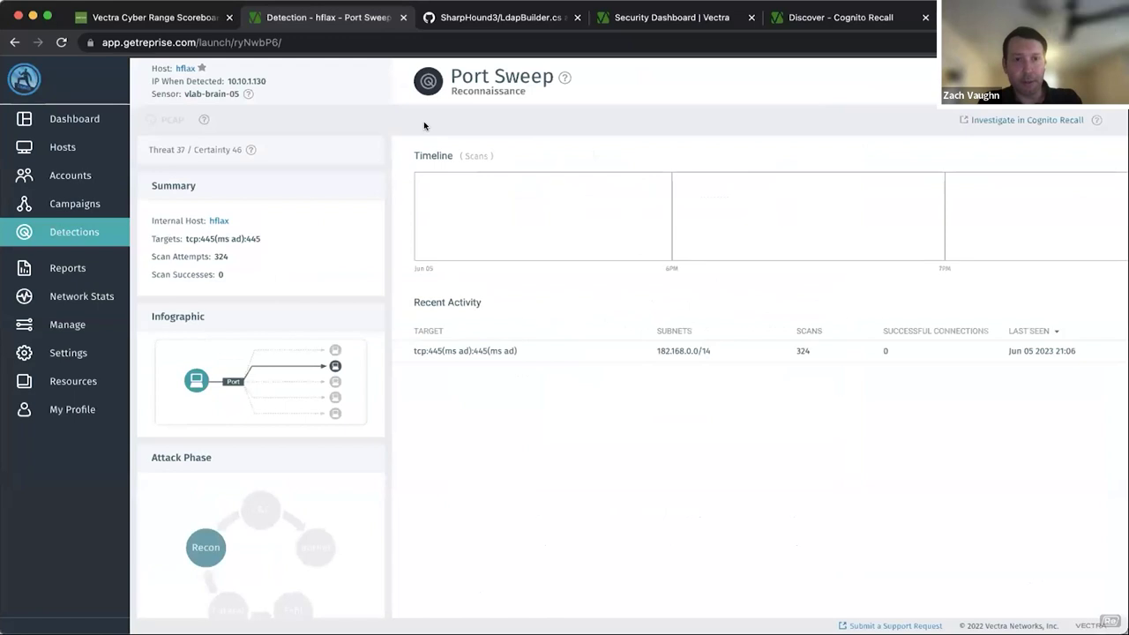
Step: Submit 445 as the flag of the "Knock Knock?" challenge and close the challenge
left_click(177, 16)
left_click(292, 303)
type("443")
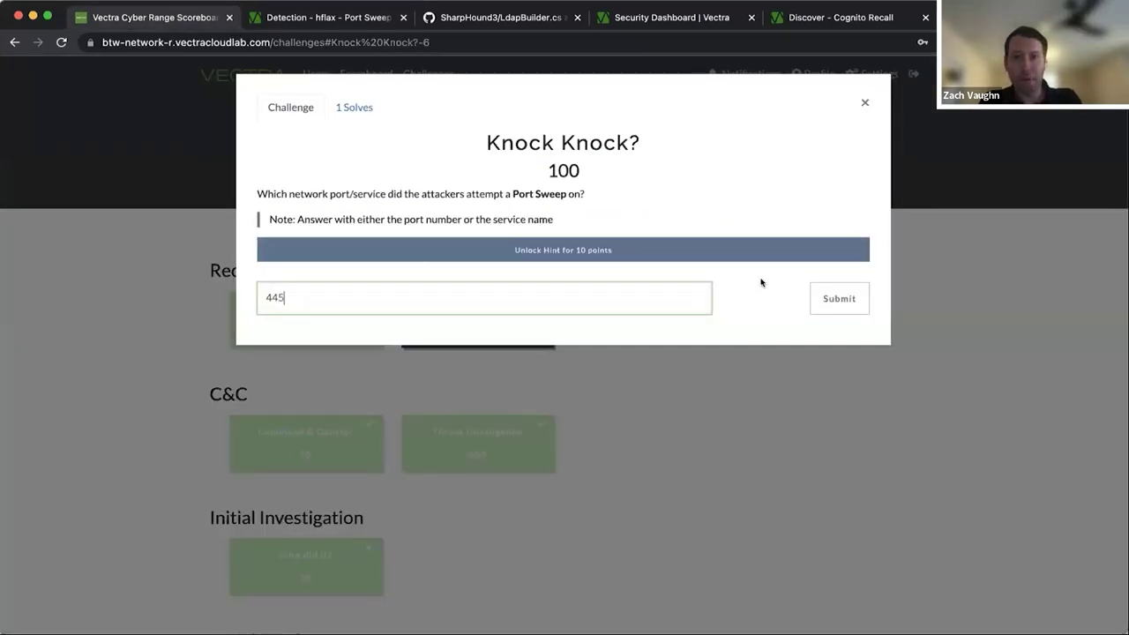
left_click(845, 298)
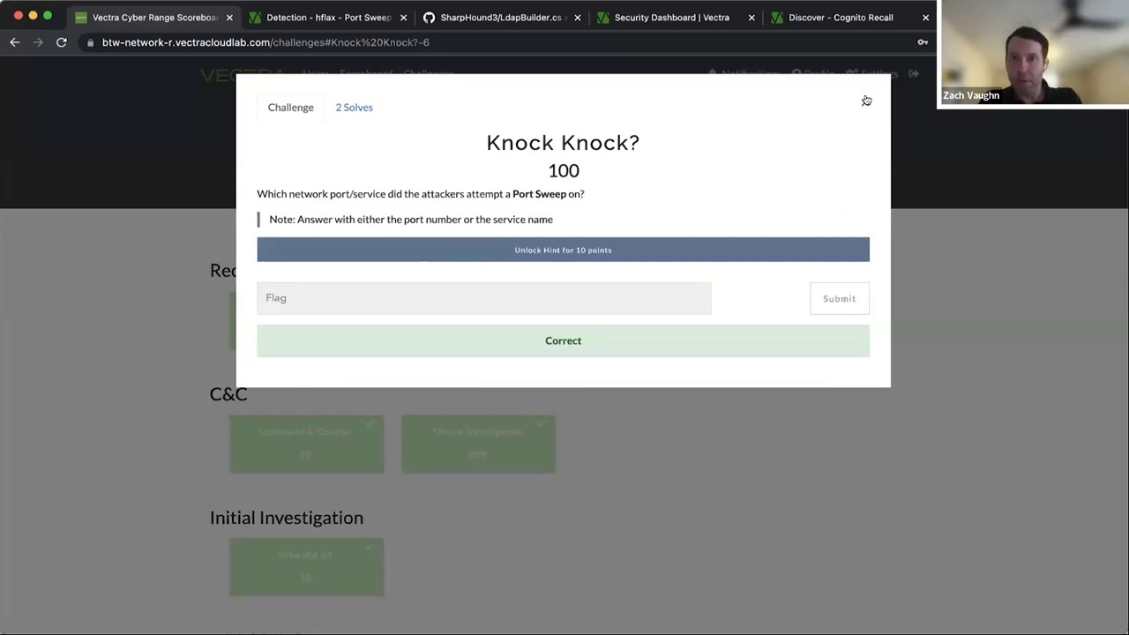
left_click(865, 101)
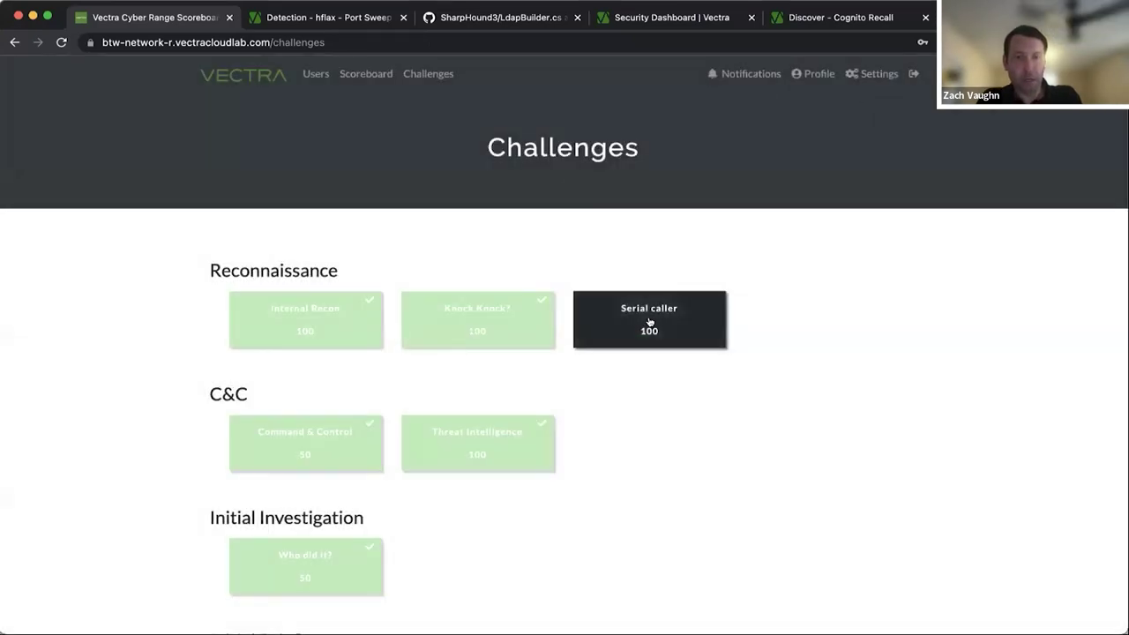
Step: Open the "Serial caller" challenge, and open the RPC Recon detection of host hflax in Vectra Detect
left_click(654, 318)
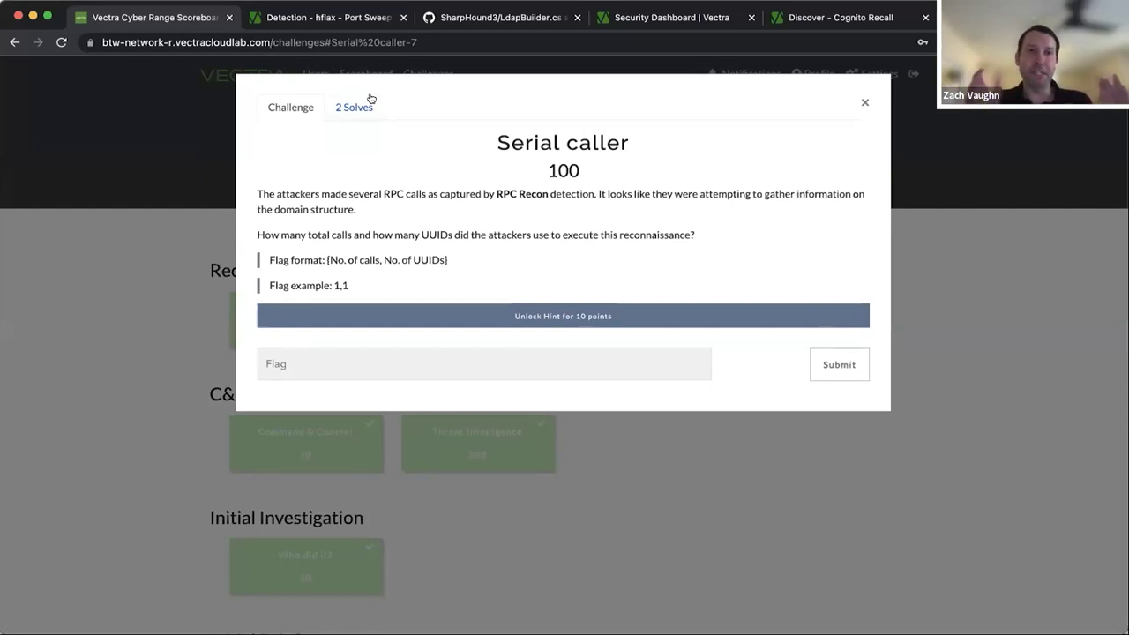
left_click(314, 18)
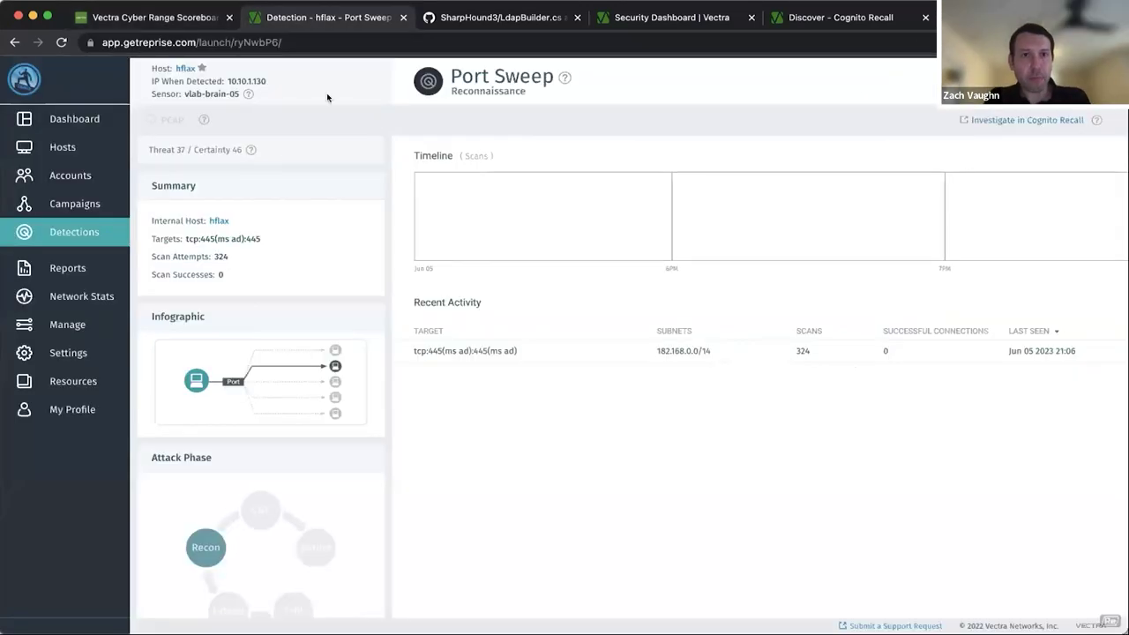
left_click(182, 69)
scroll(559, 426, "down", 2)
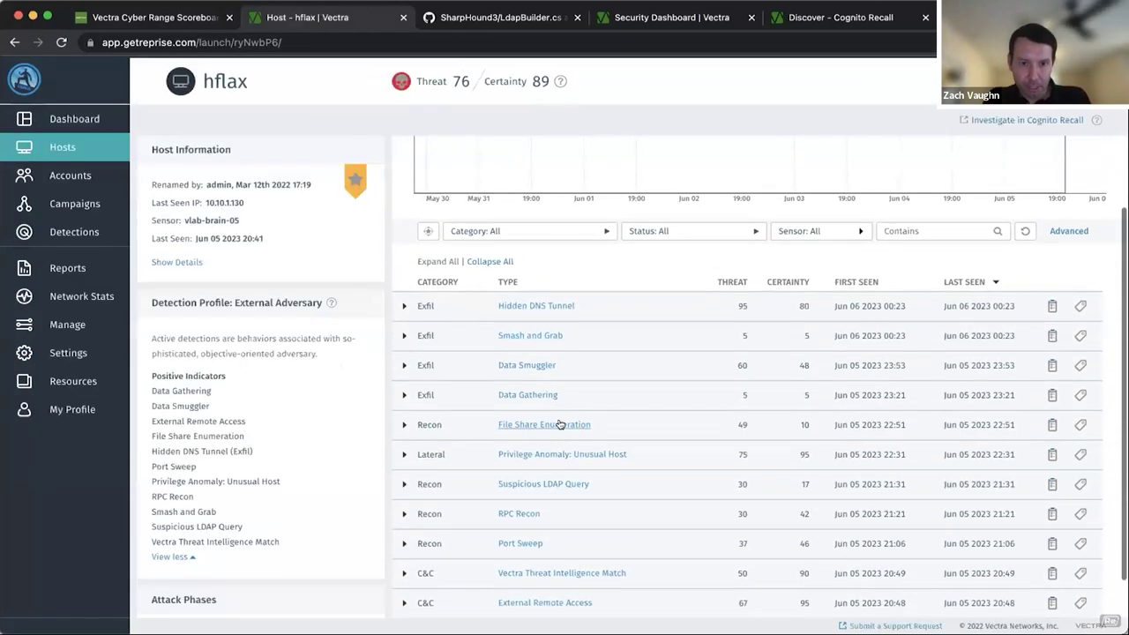
left_click(519, 513)
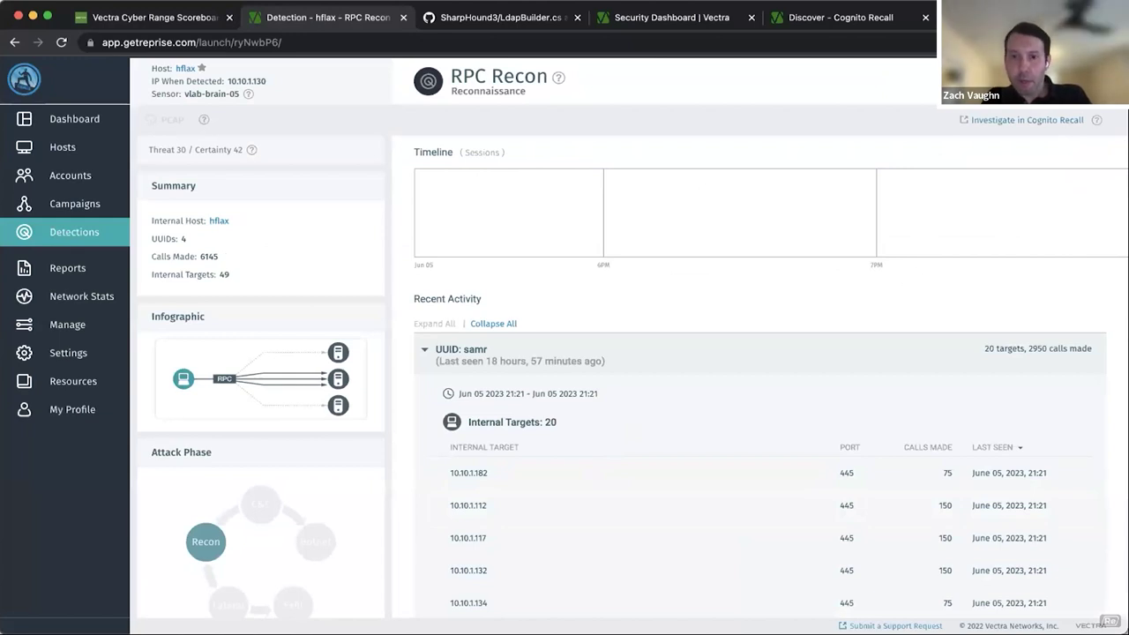
Step: Examine the RPC Recon detection's UUIDs, call totals and internal targets against the "Serial caller" question
scroll(832, 454, "down", 2)
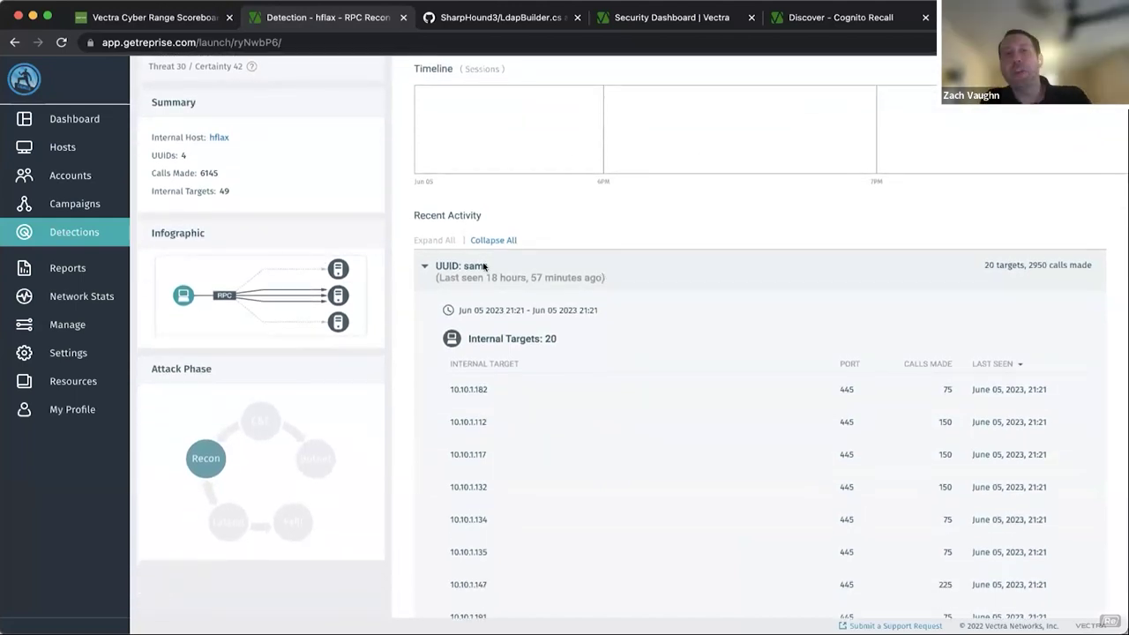
scroll(483, 265, "down", 3)
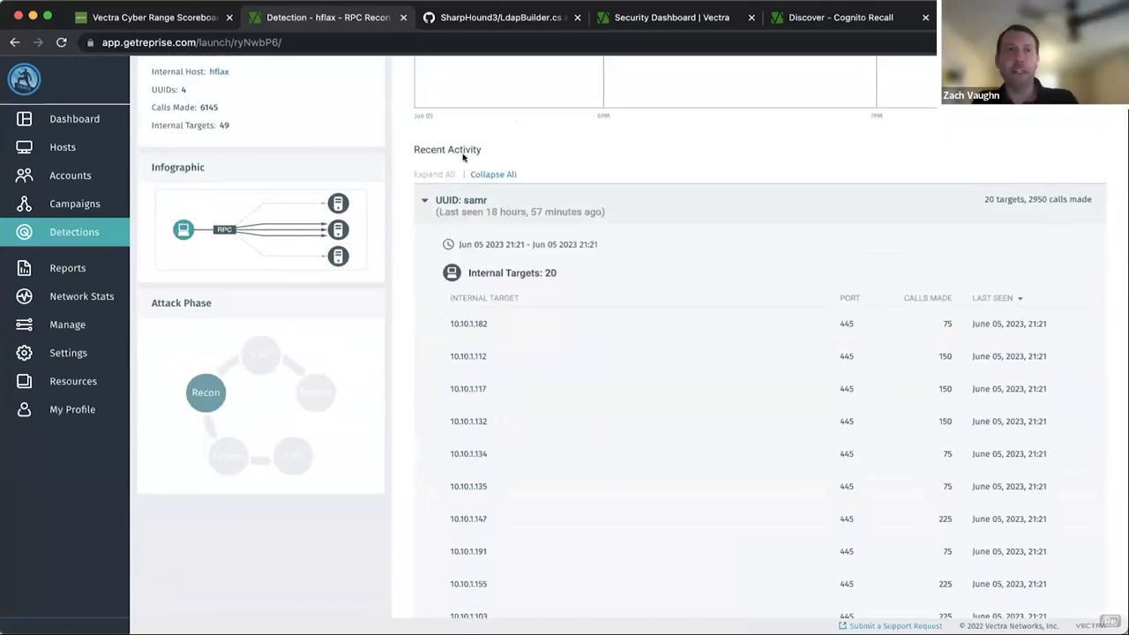
left_click(164, 18)
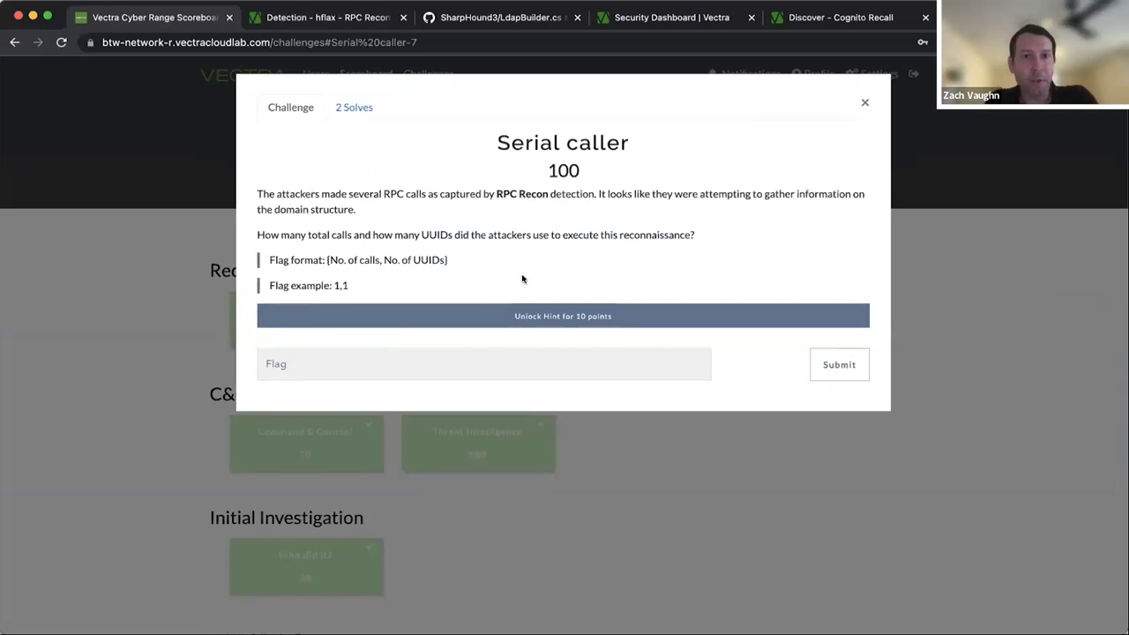
left_click(315, 19)
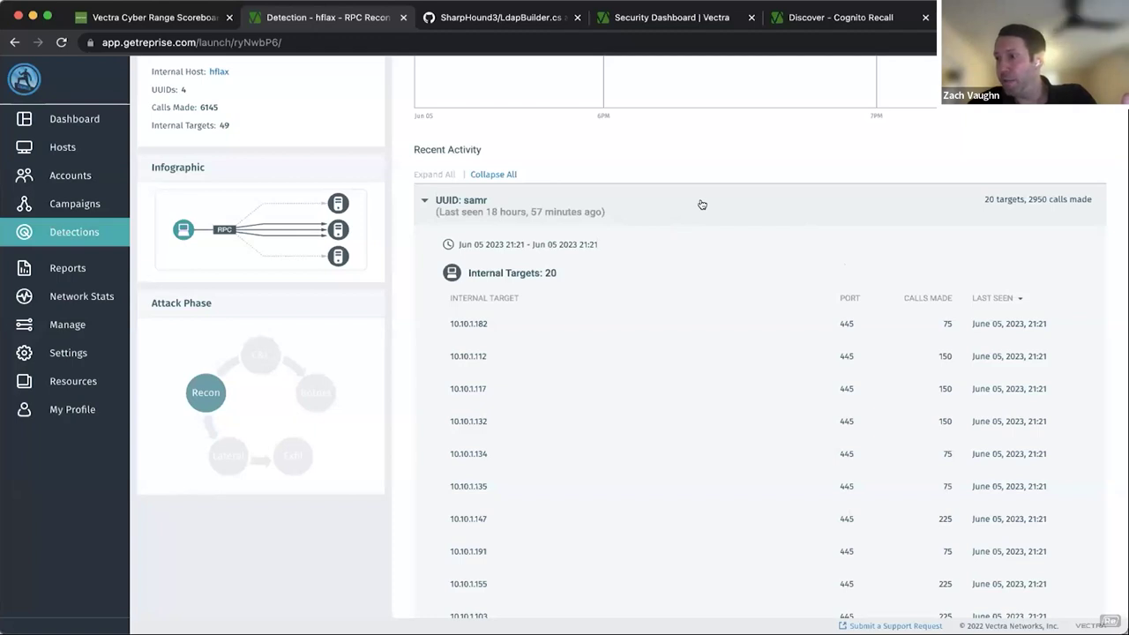
scroll(701, 205, "down", 10)
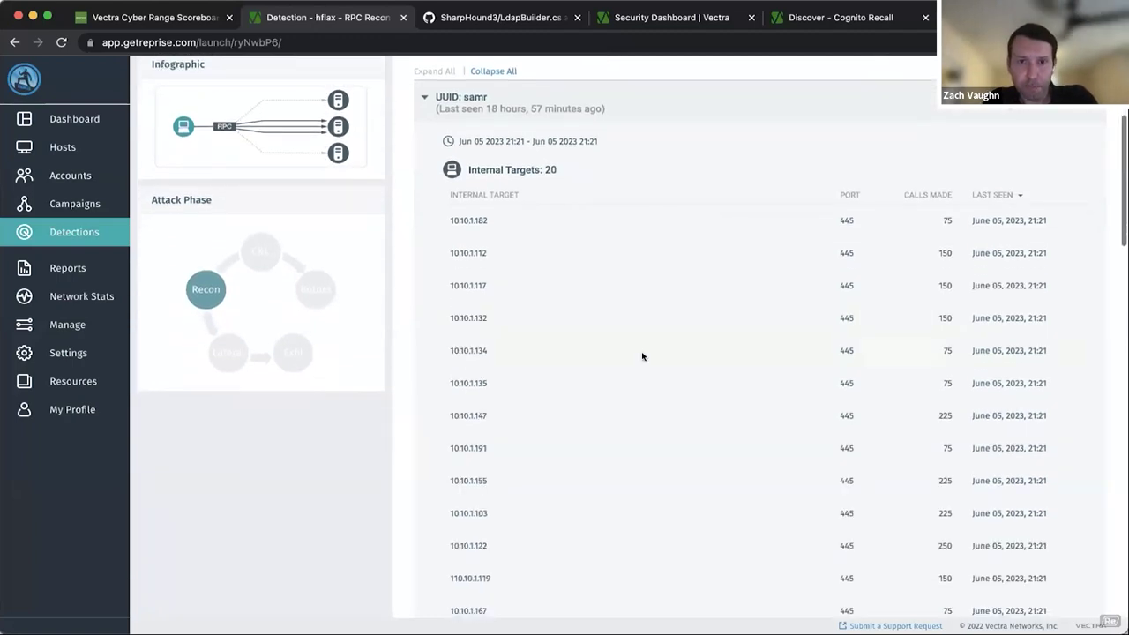
scroll(643, 356, "down", 3)
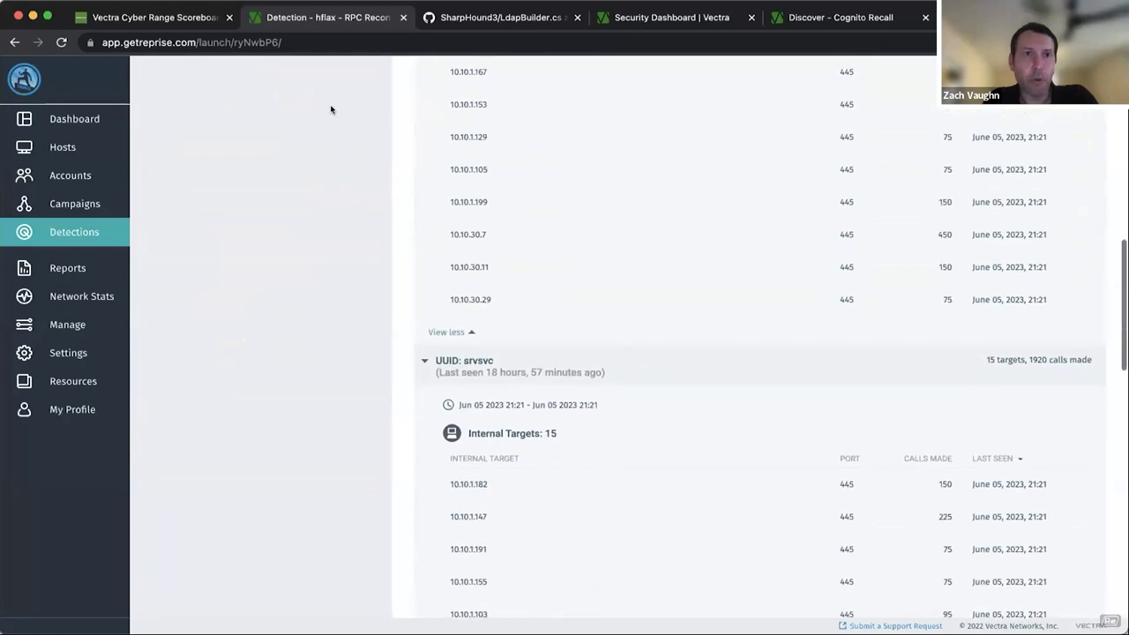
left_click(150, 18)
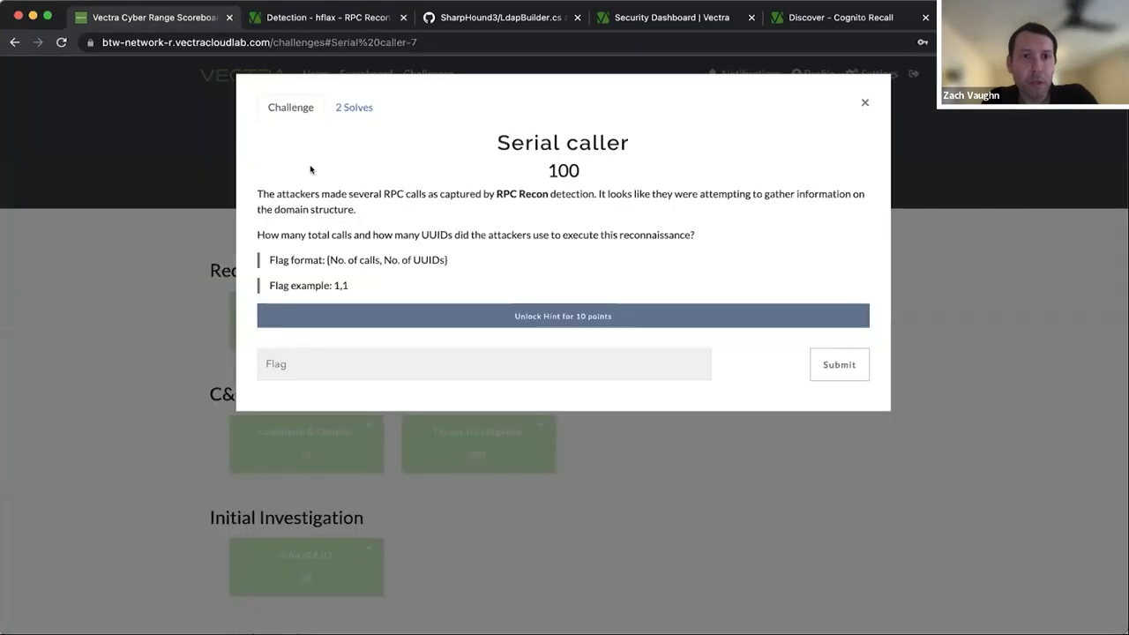
left_click(339, 18)
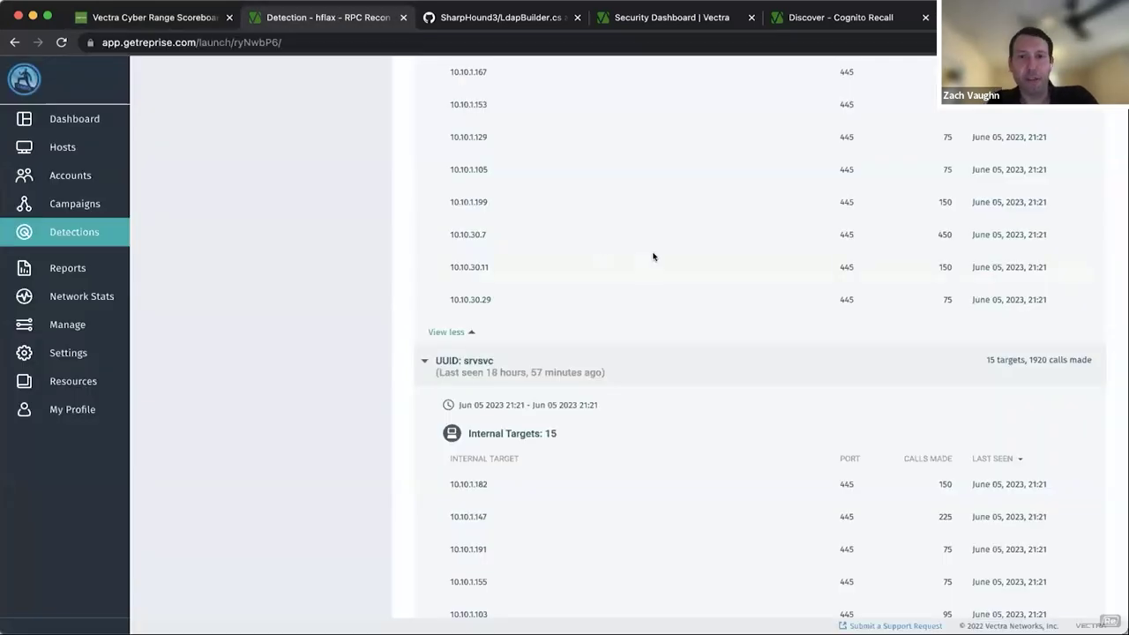
scroll(653, 257, "down", 1)
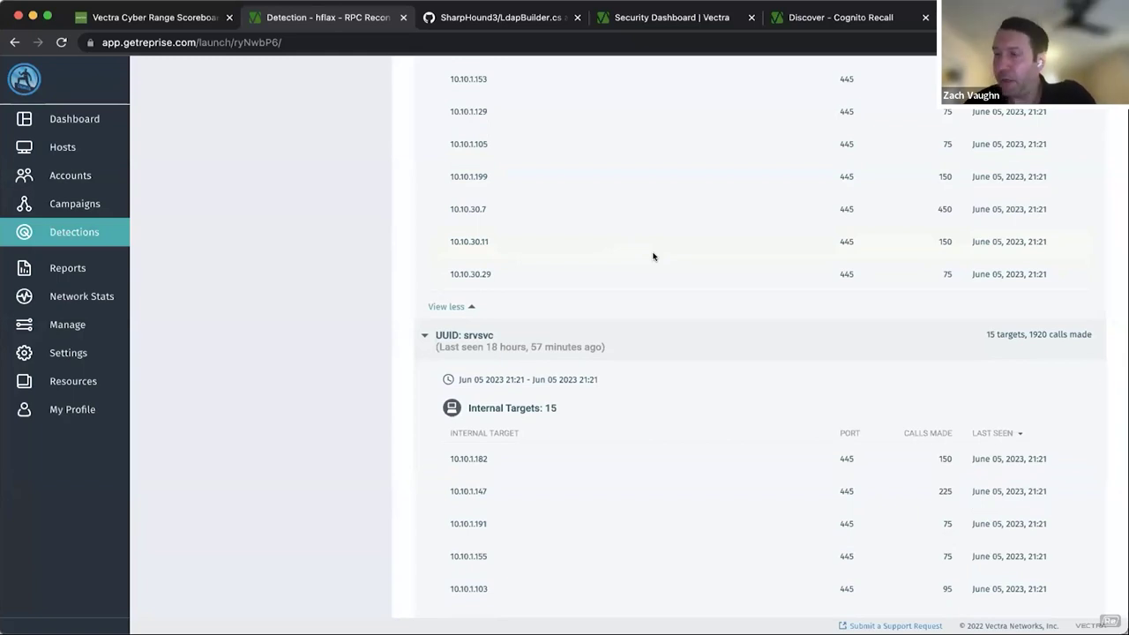
scroll(653, 256, "down", 8)
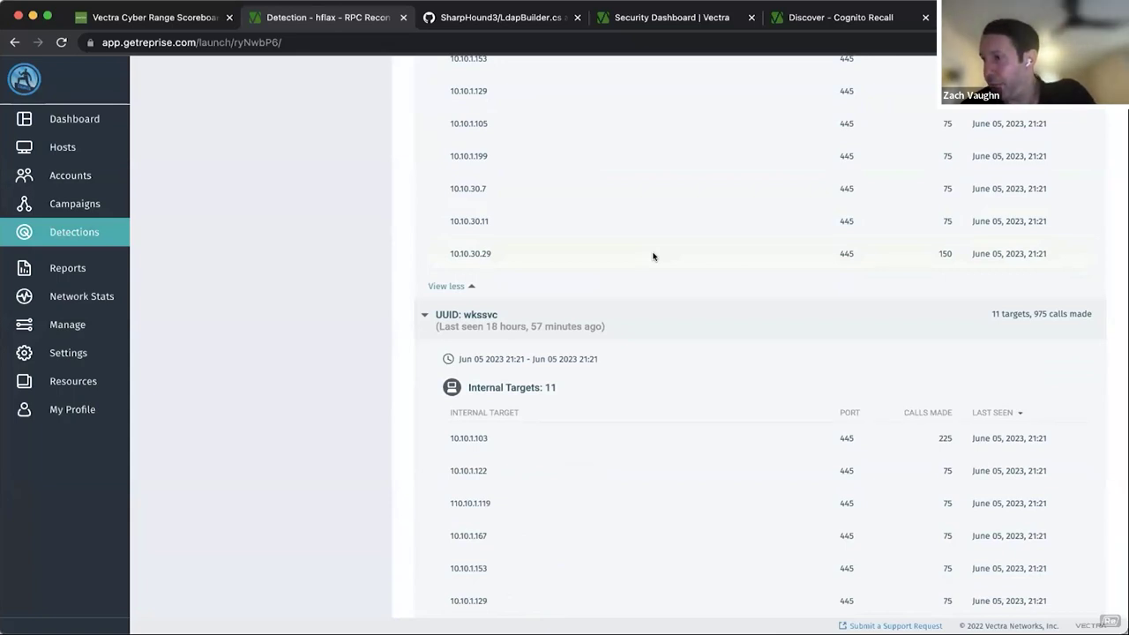
scroll(653, 256, "down", 5)
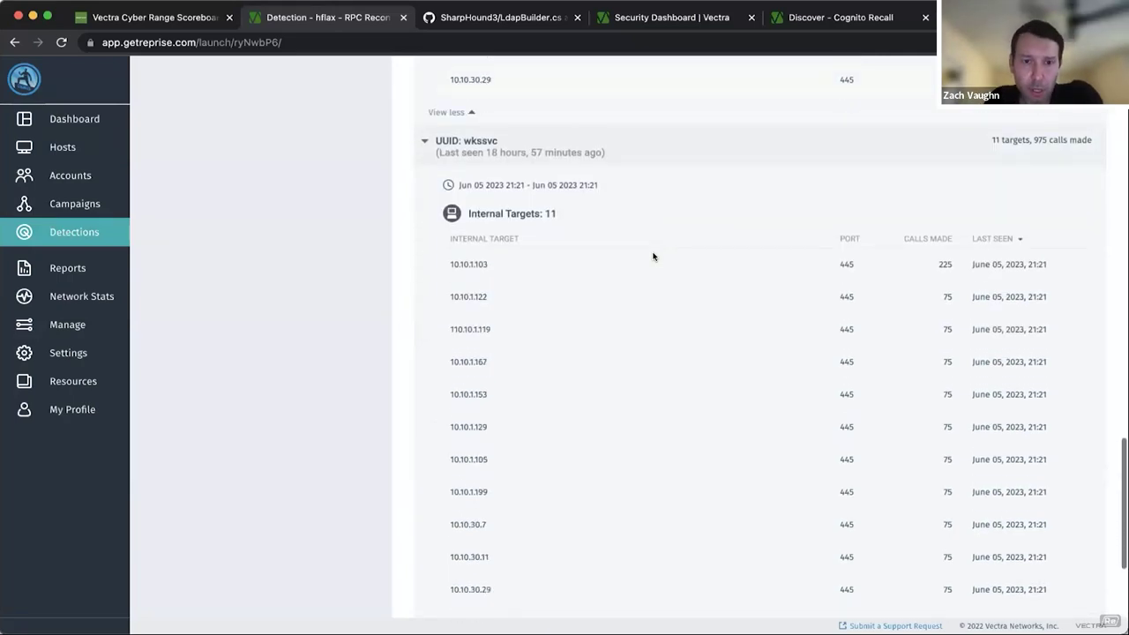
scroll(652, 256, "down", 1)
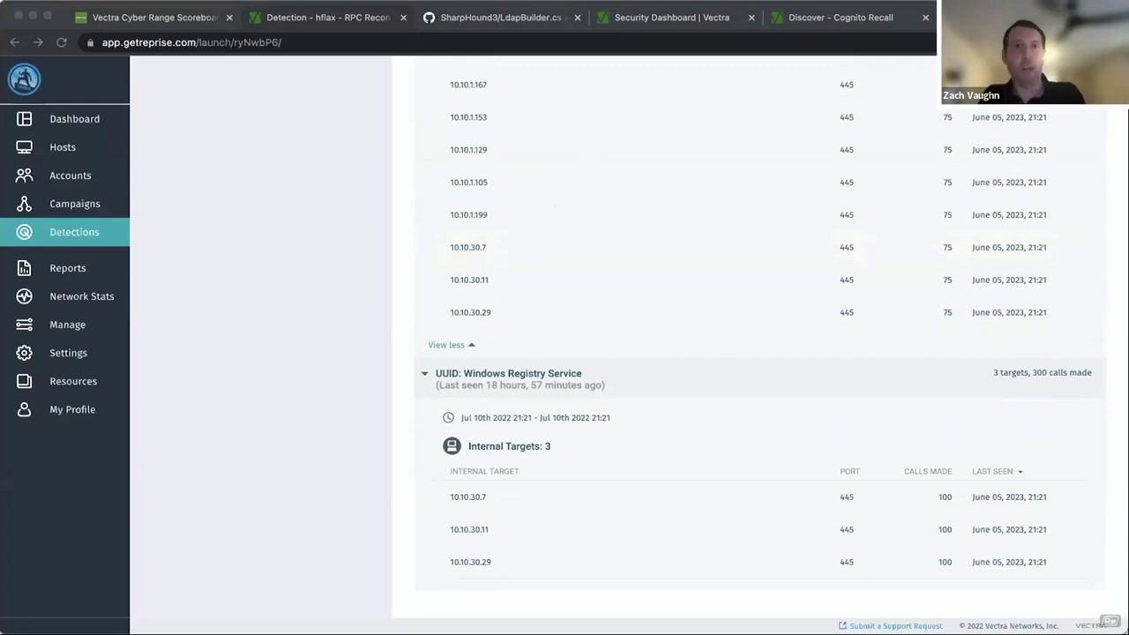
Step: Return to the "Serial caller" challenge and try to submit "4,6145" as the flag
key("super+Tab")
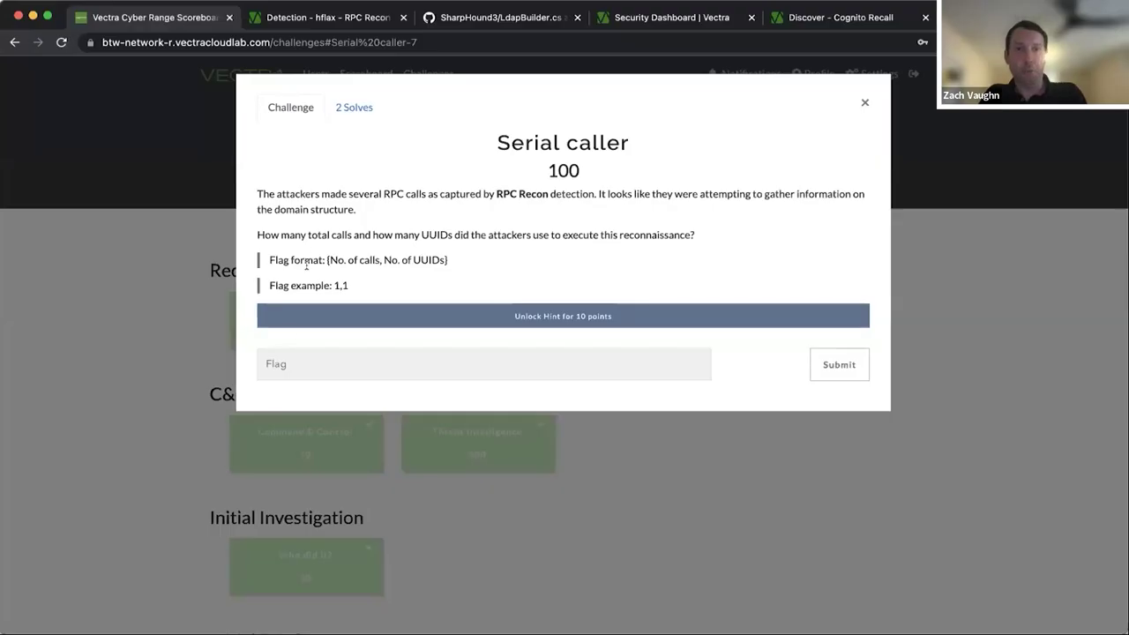
left_click(303, 368)
type("4,")
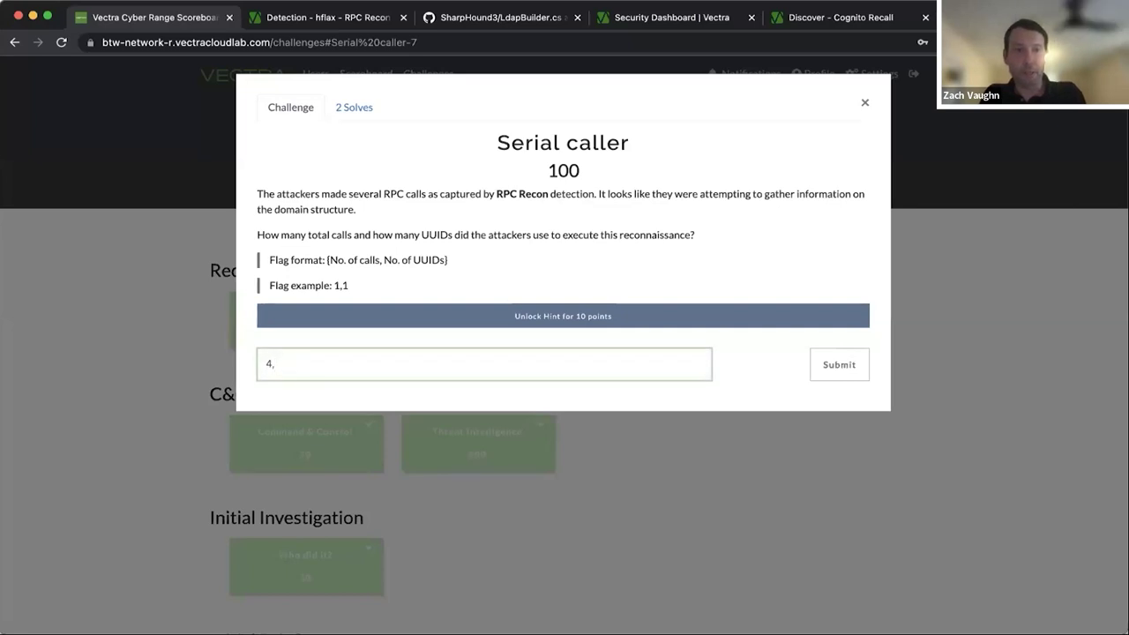
type("6,145")
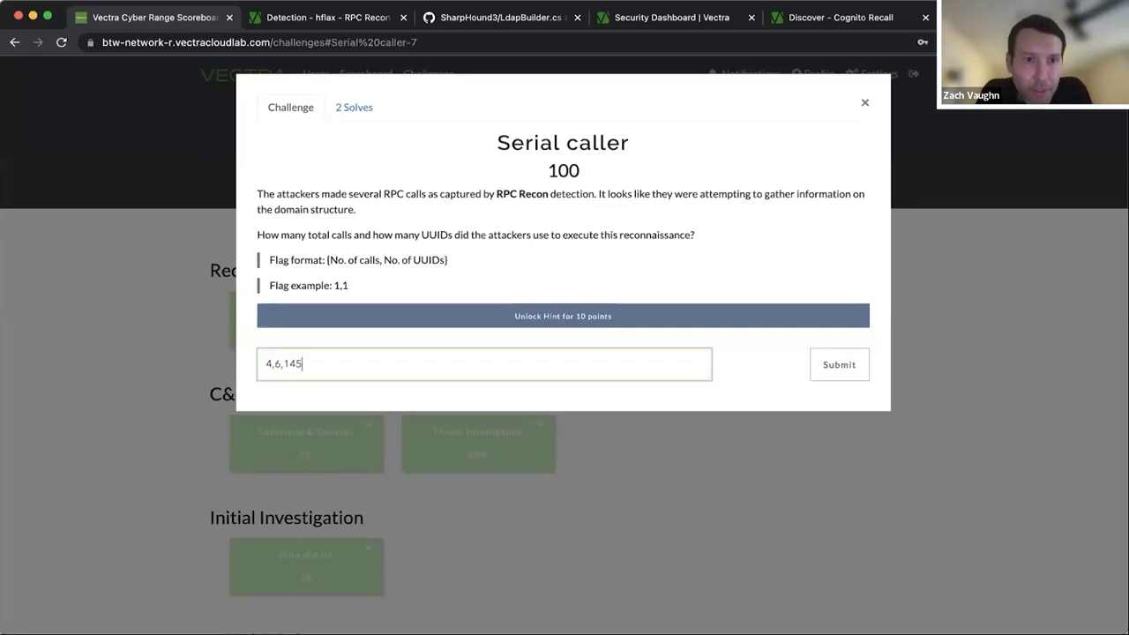
left_click(283, 363)
key("BackSpace")
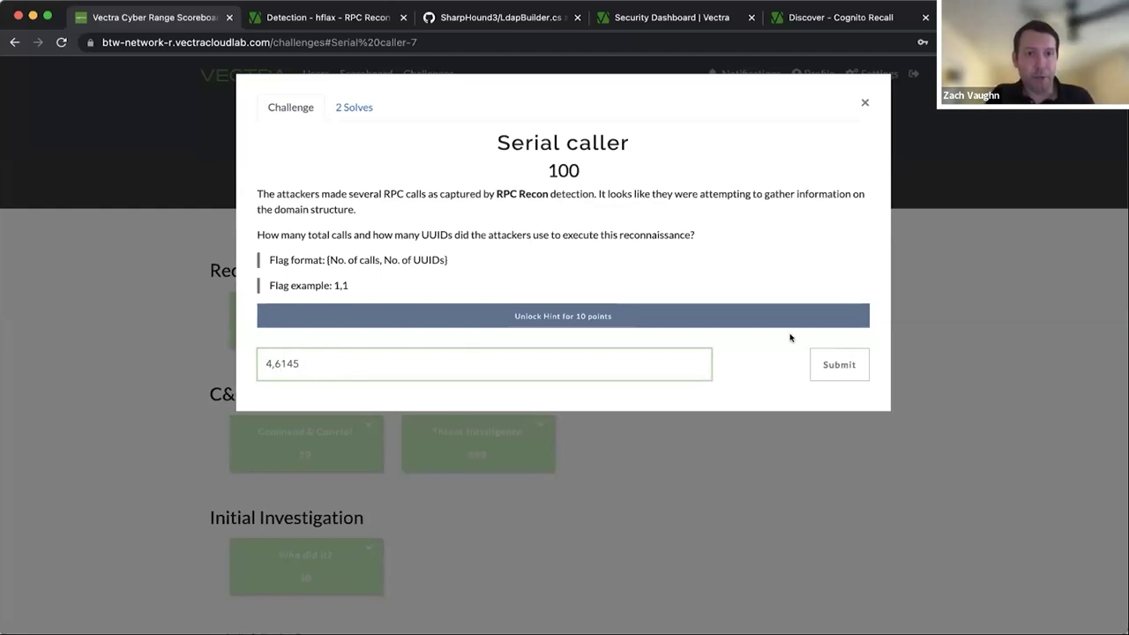
left_click(853, 364)
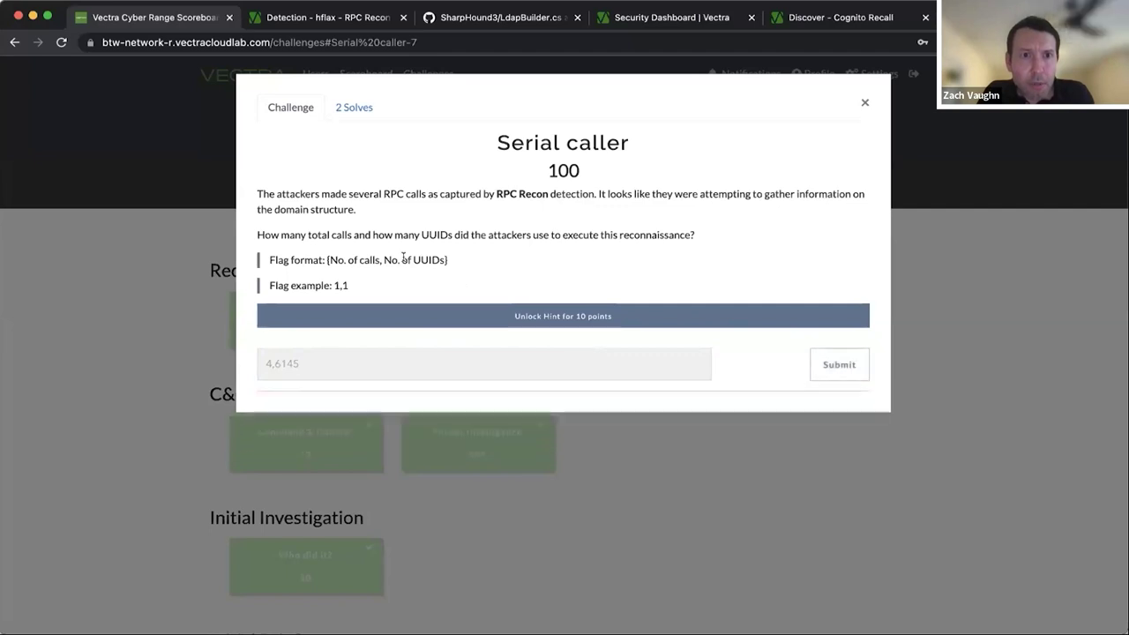
Step: Reorder the flag to "6145,4", submit it for "Serial caller", and close the challenge
left_click(273, 362)
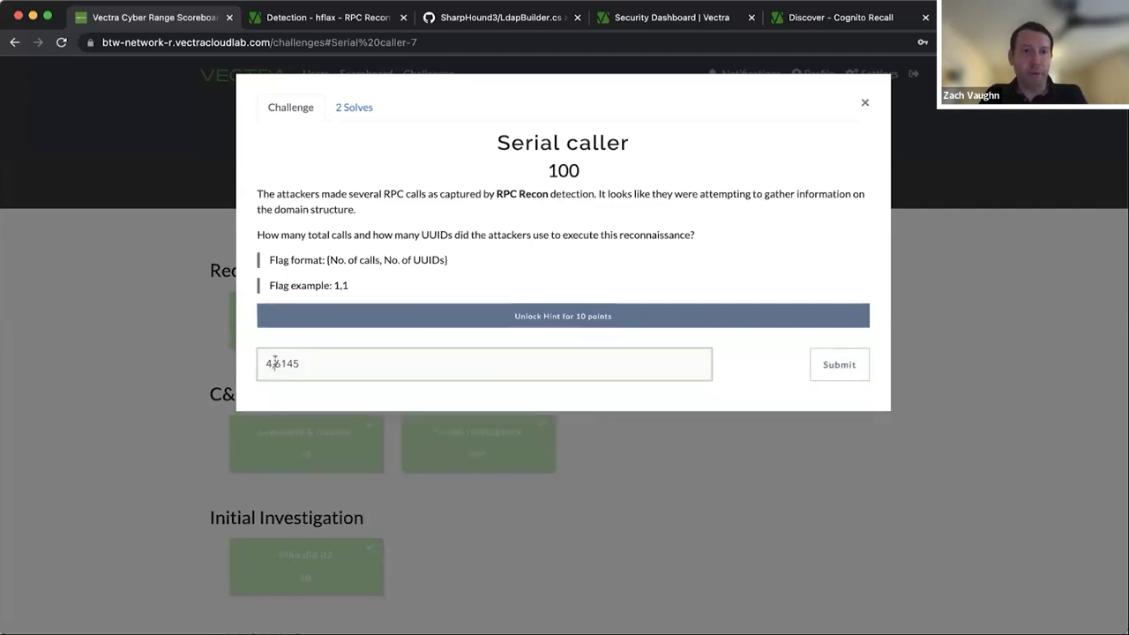
key("BackSpace")
key("BackSpace")
left_click(290, 364)
type(",4")
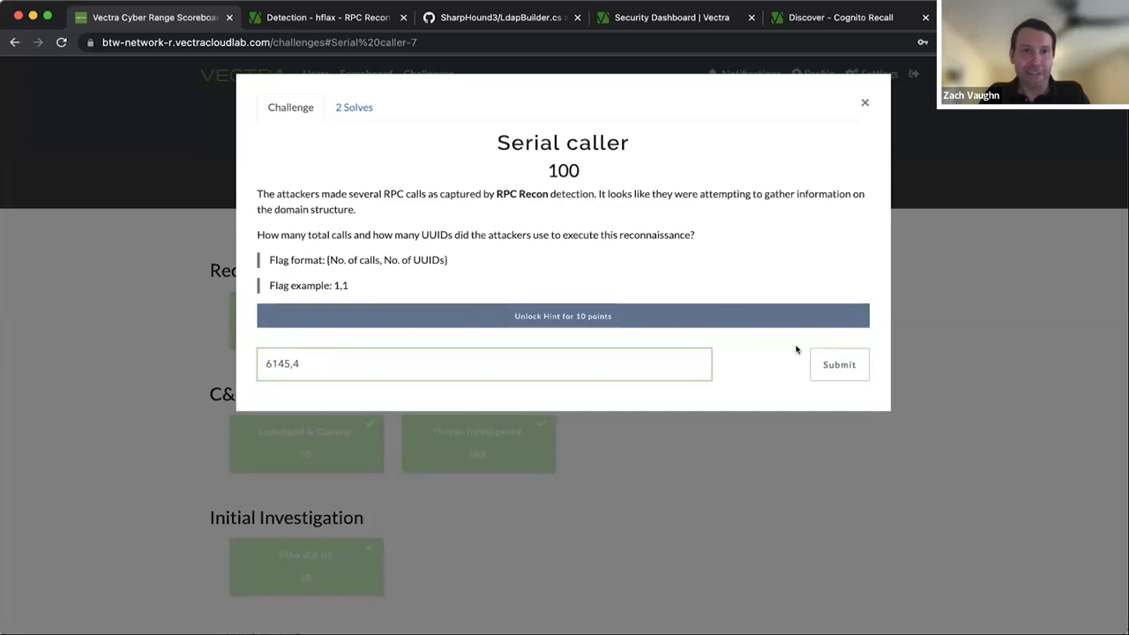
left_click(838, 363)
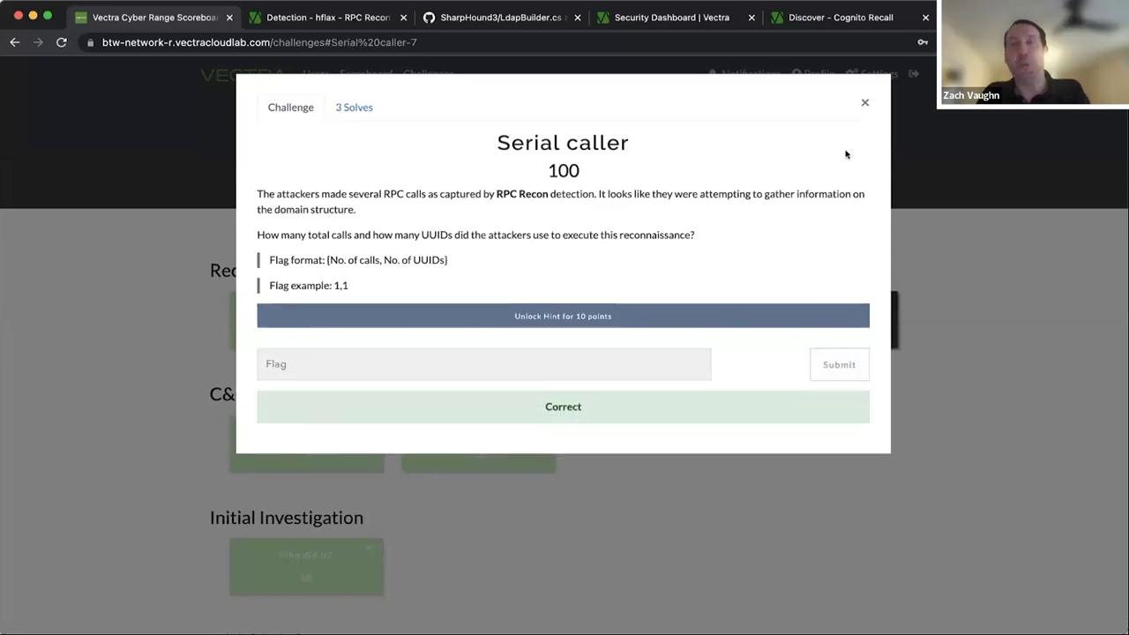
left_click(865, 103)
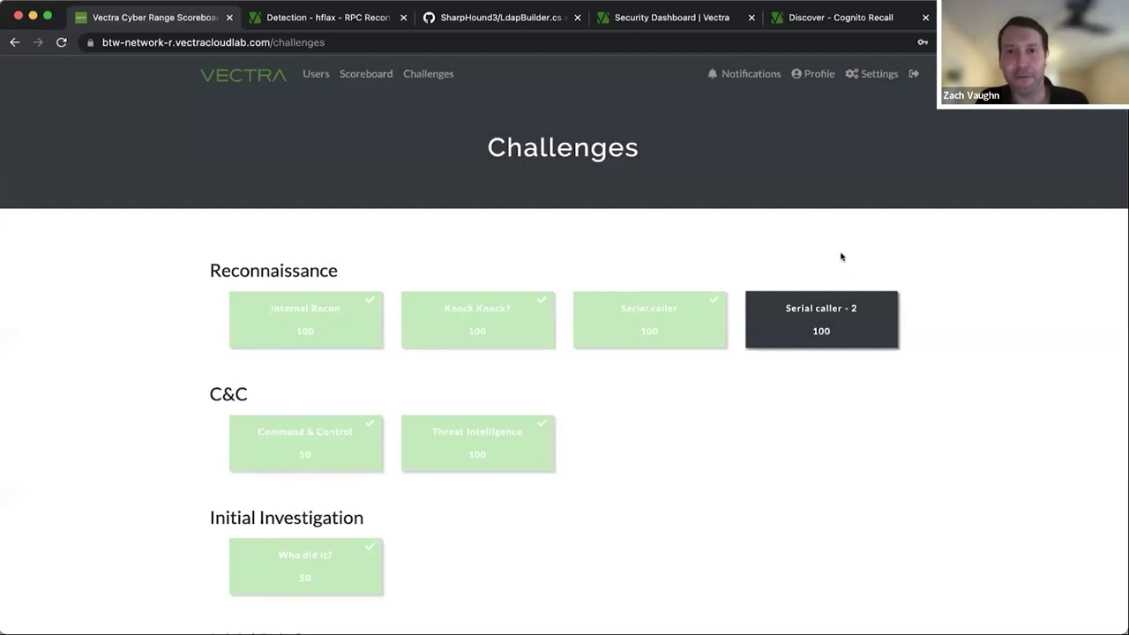
Step: Open the "Serial caller - 2" challenge and compare the target counts of the UUIDs in the RPC Recon detection on host hflax
left_click(813, 315)
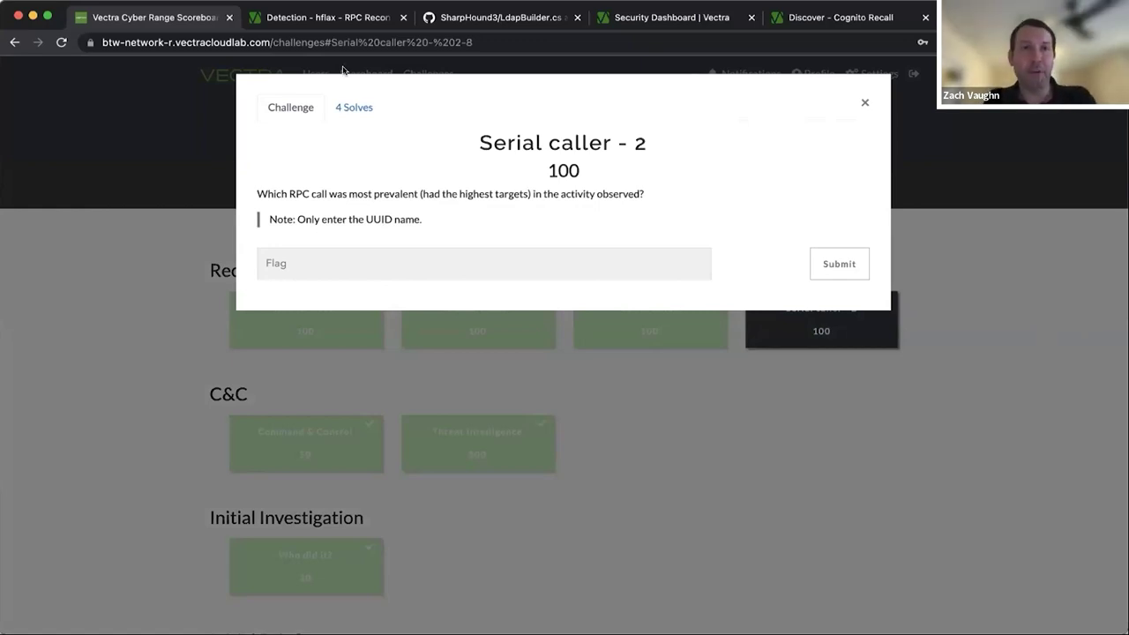
left_click(321, 16)
scroll(824, 333, "up", 1)
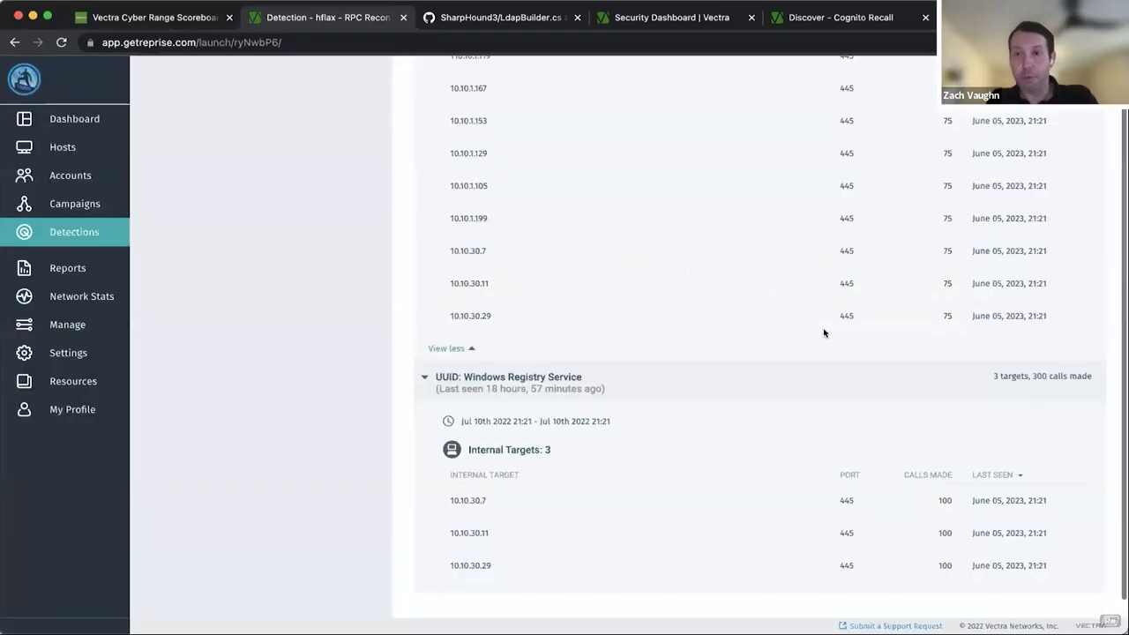
scroll(824, 333, "up", 15)
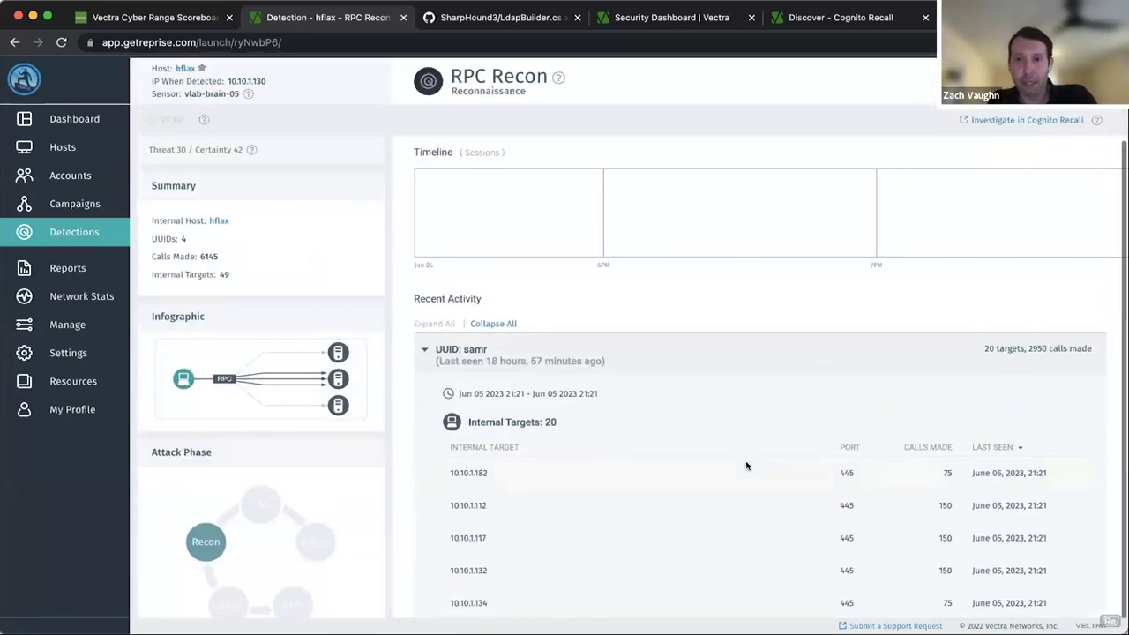
scroll(726, 379, "down", 2)
scroll(726, 380, "down", 15)
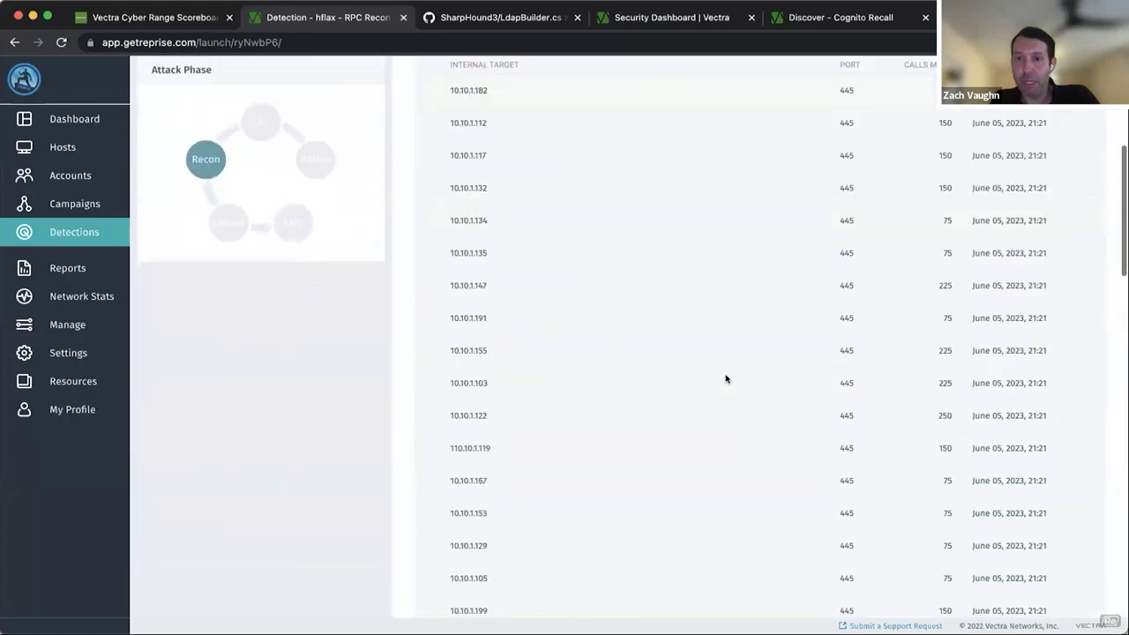
scroll(726, 379, "down", 3)
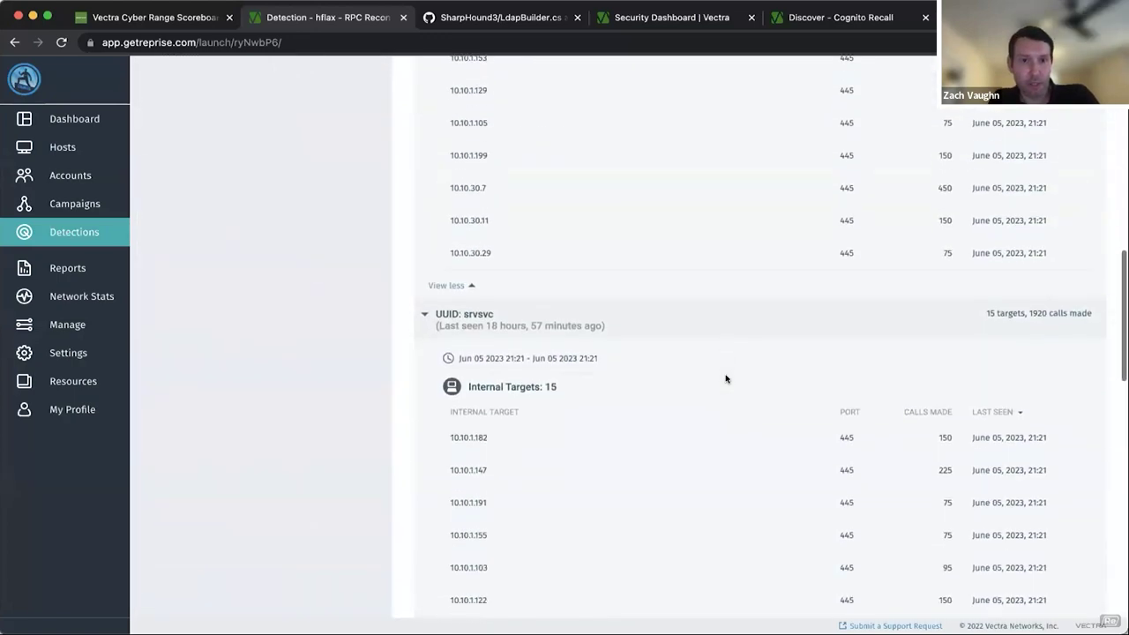
scroll(726, 379, "down", 18)
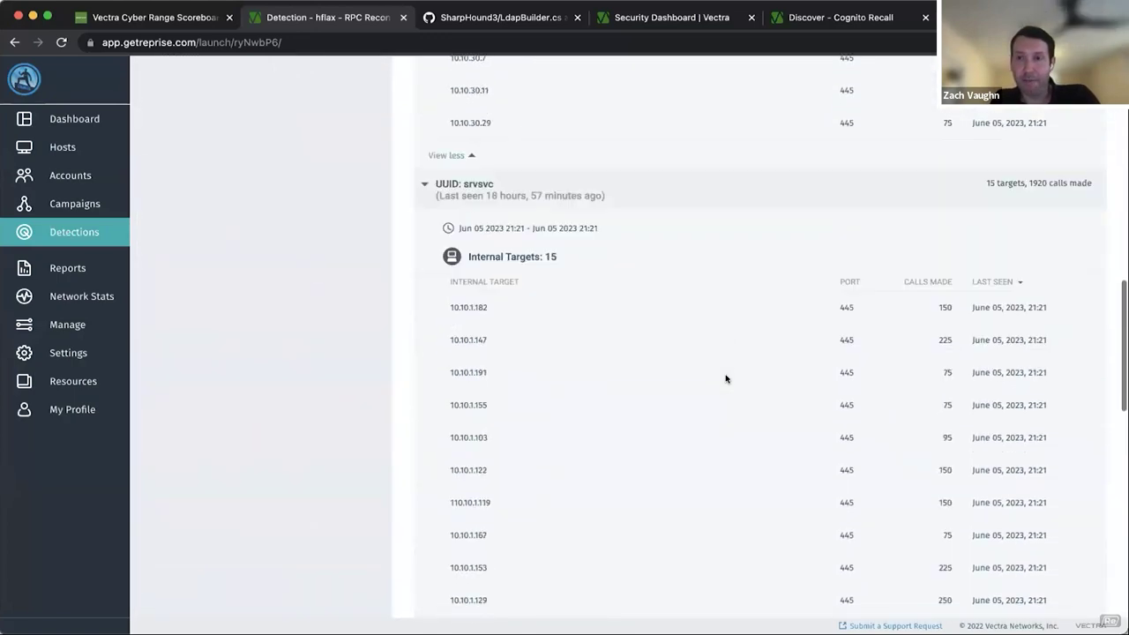
scroll(725, 379, "down", 2)
scroll(726, 380, "down", 12)
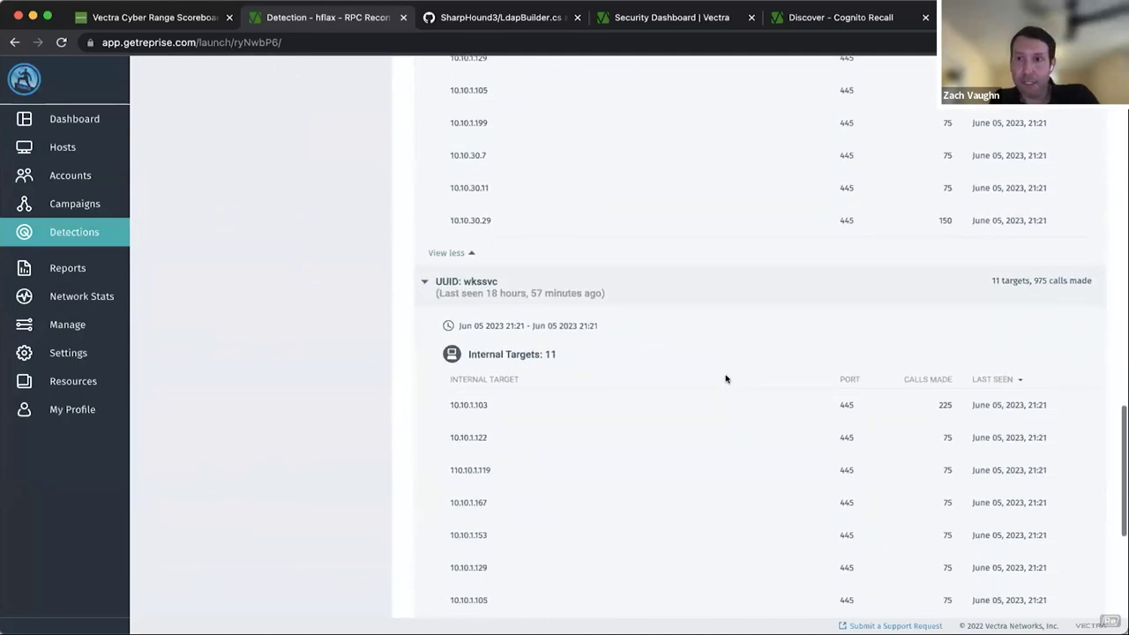
Step: Finish comparing the UUIDs' target counts in the RPC Recon detection and submit "samr" as the flag for "Serial caller - 2"
scroll(726, 380, "down", 2)
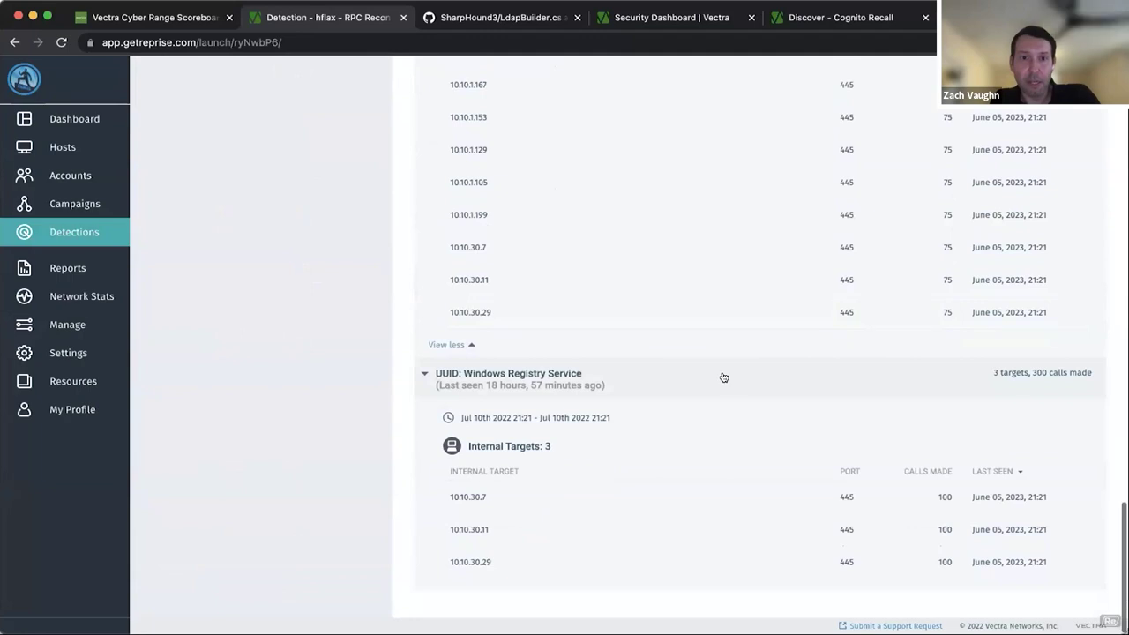
scroll(725, 379, "up", 13)
scroll(726, 379, "up", 8)
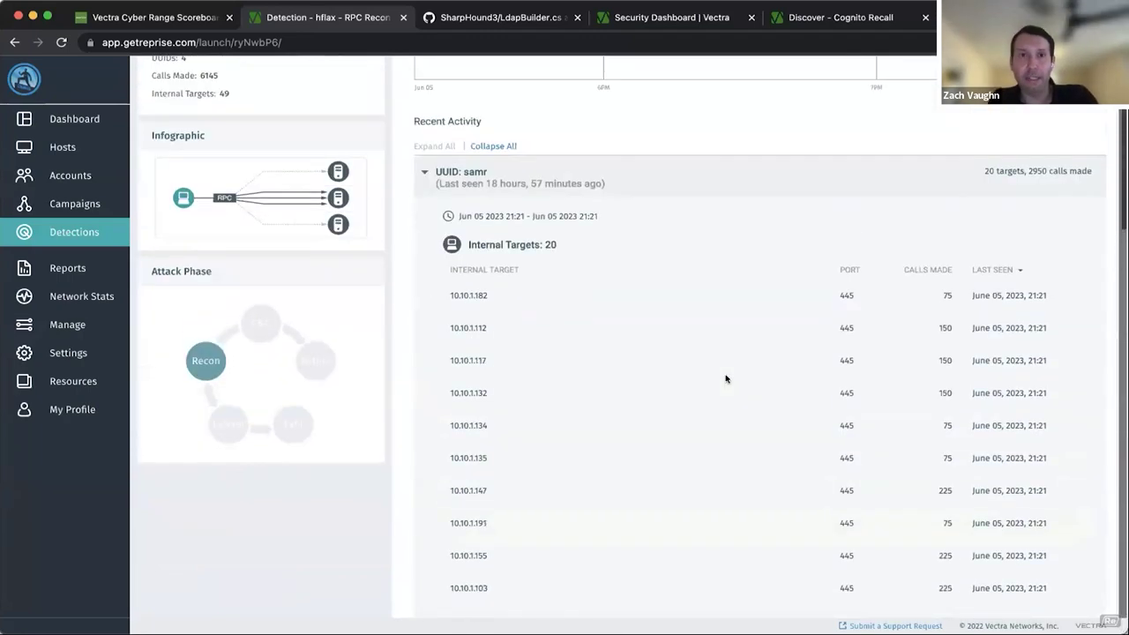
left_click(155, 17)
left_click(309, 267)
type("samr")
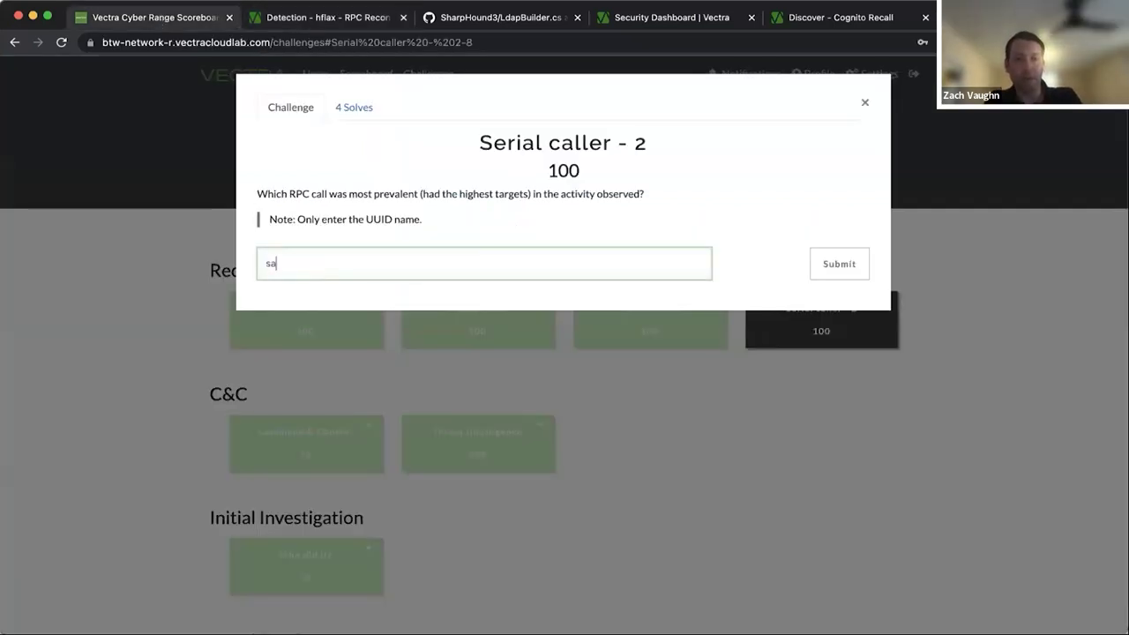
left_click(851, 263)
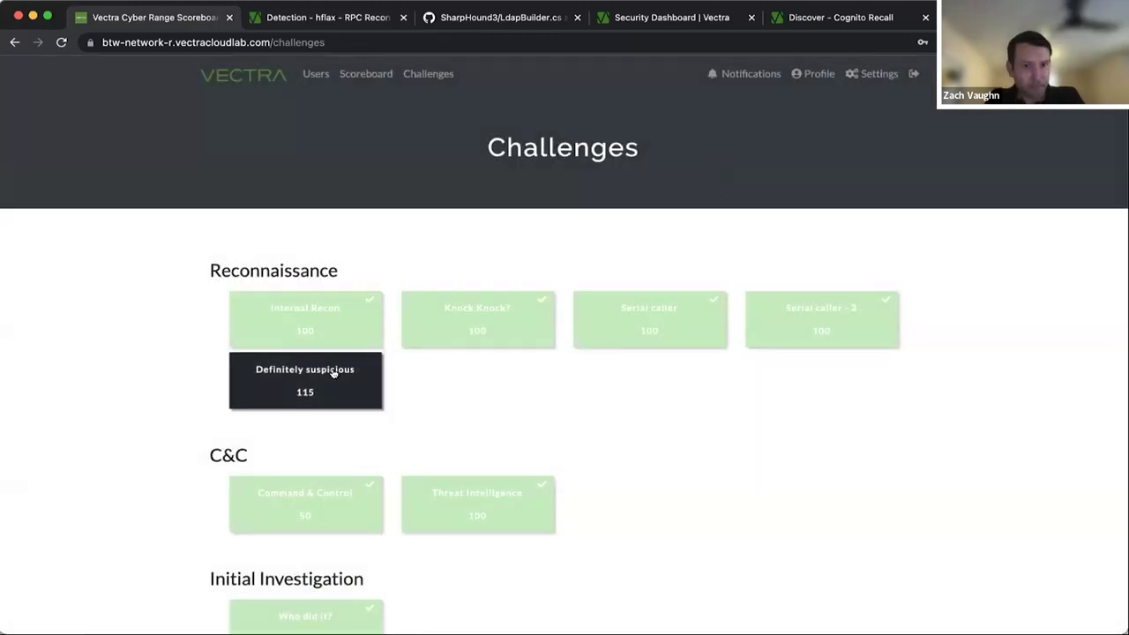
Step: Open the "Definitely suspicious" challenge, read its question, and open the Suspicious LDAP Query detection on host hflax
left_click(326, 371)
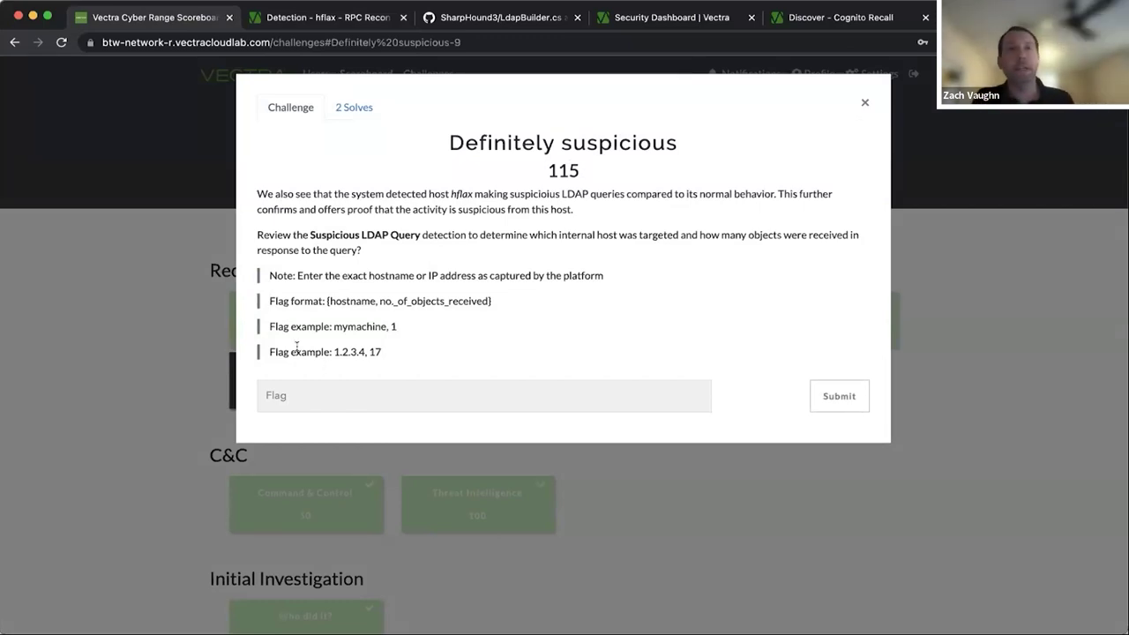
left_click(292, 21)
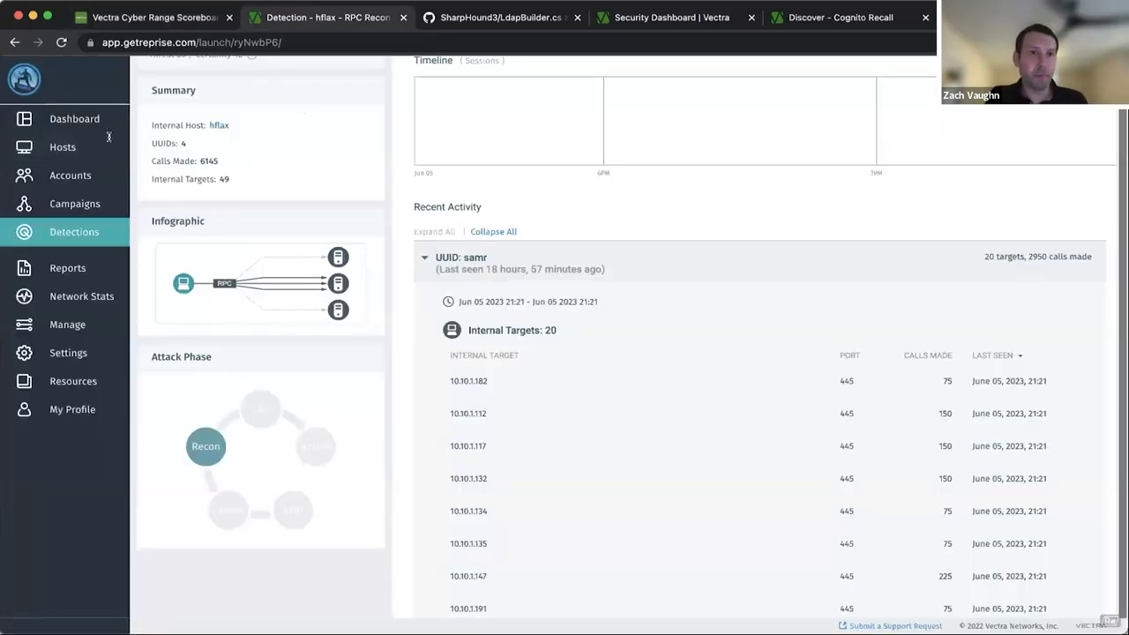
left_click(214, 126)
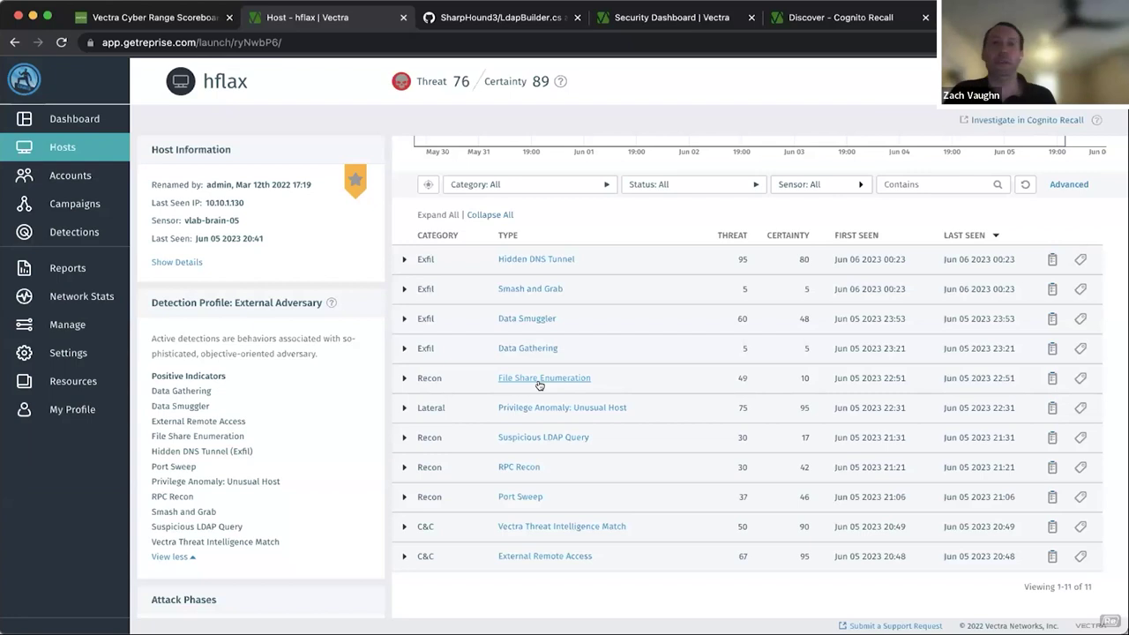
left_click(155, 18)
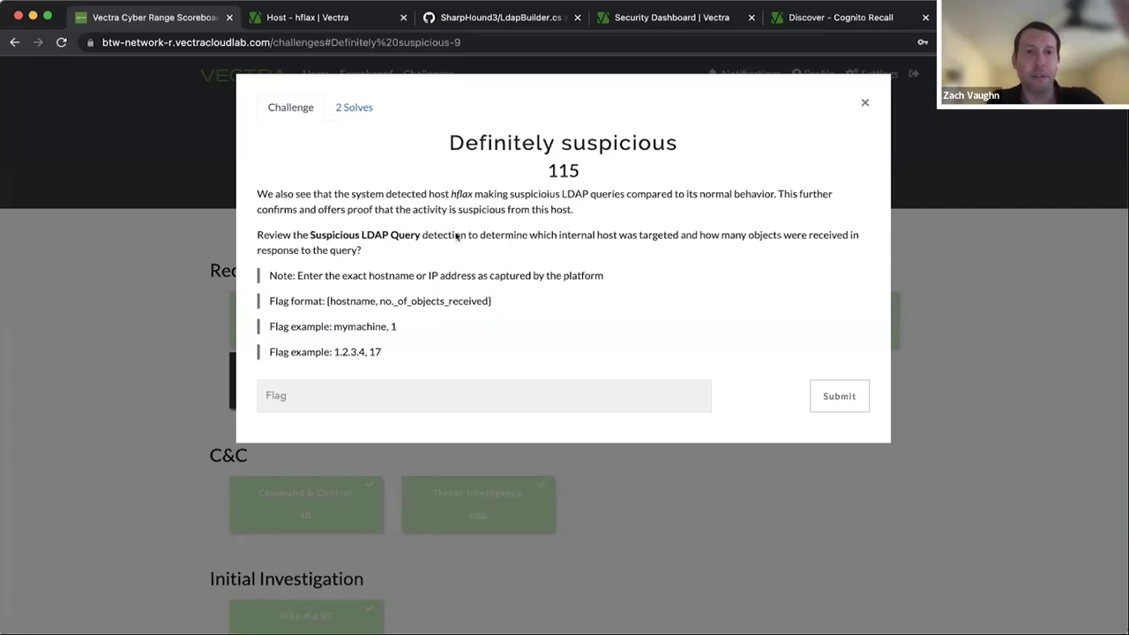
left_click(295, 21)
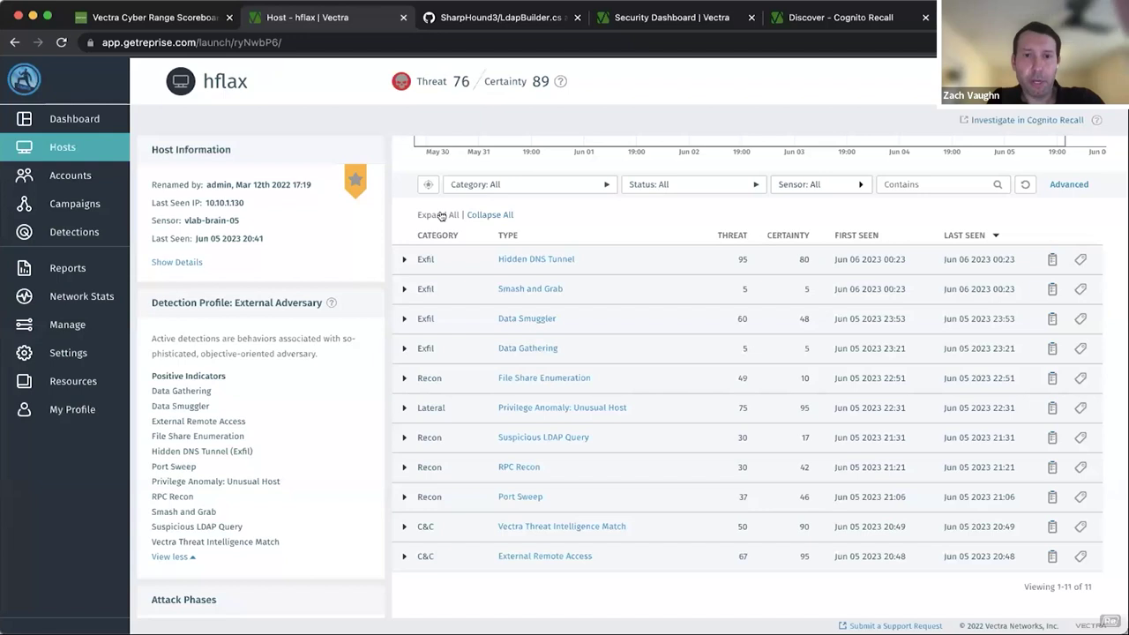
left_click(540, 436)
left_click(540, 437)
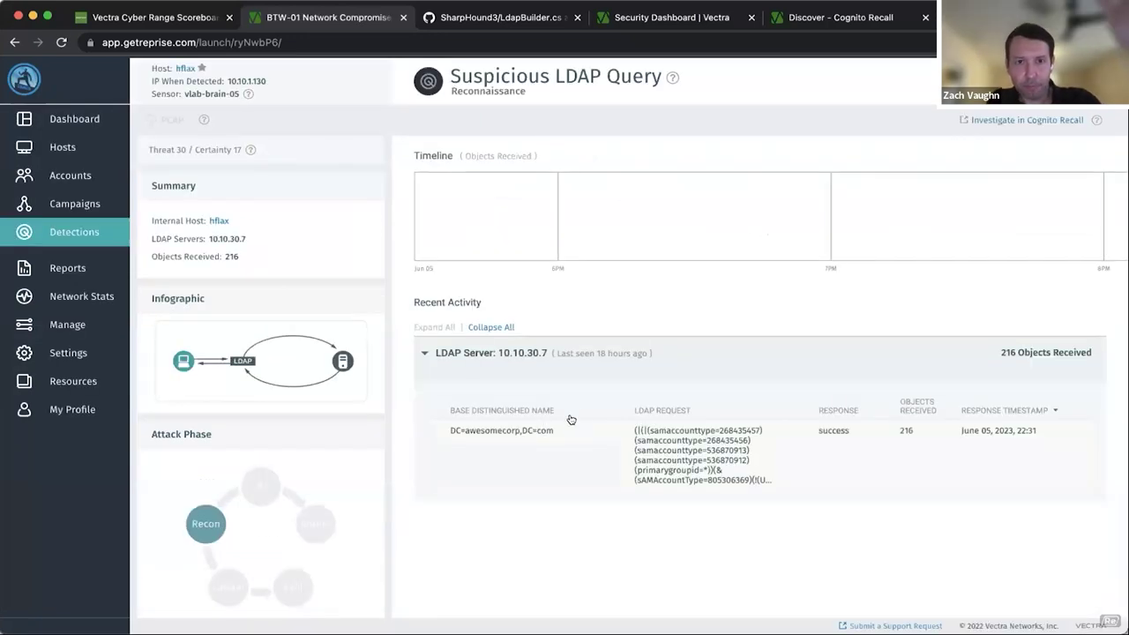
Step: Copy the LDAP server address 10.10.30.7 from the Suspicious LDAP Query detection into the flag for "Definitely suspicious"
scroll(589, 400, "down", 1)
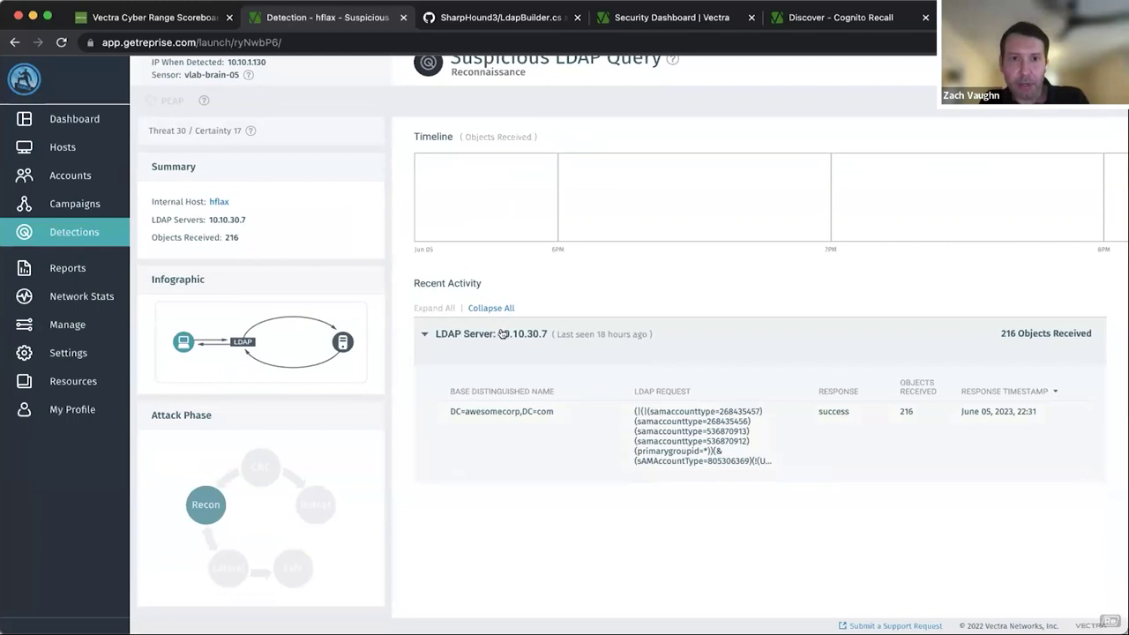
left_click_drag(498, 334, 545, 337)
key("super+c")
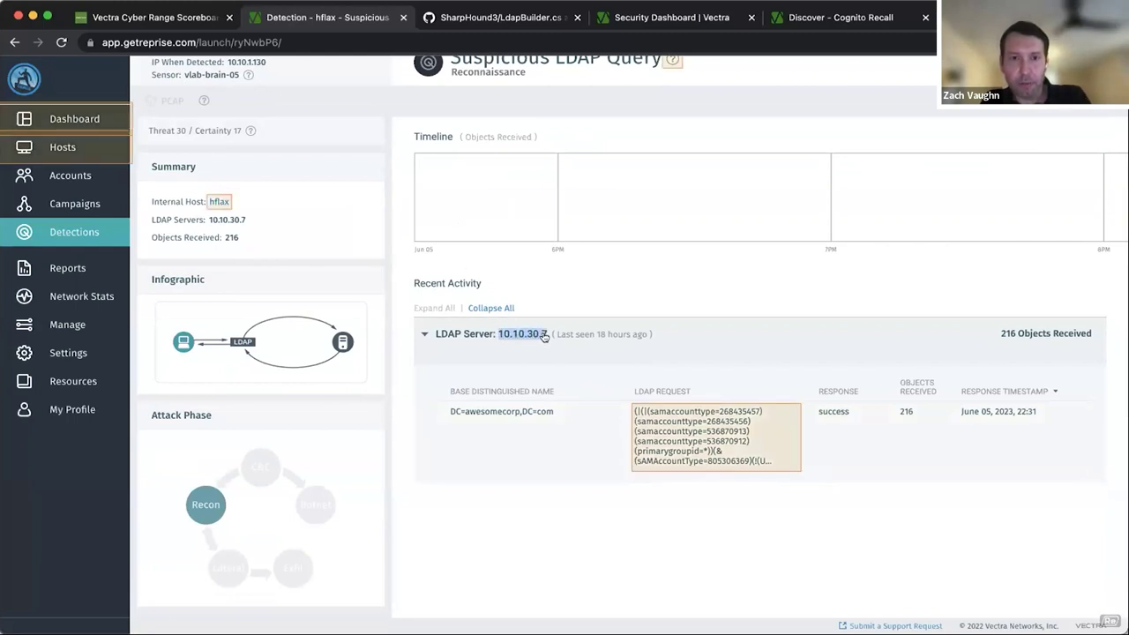
left_click(193, 12)
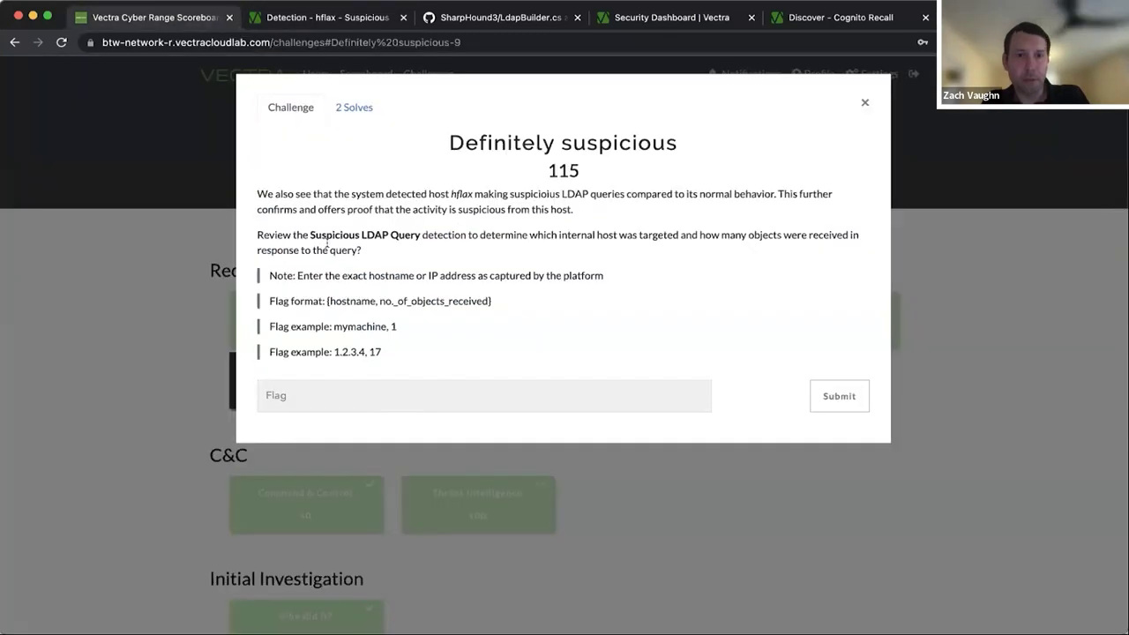
left_click(296, 388)
key("super+v")
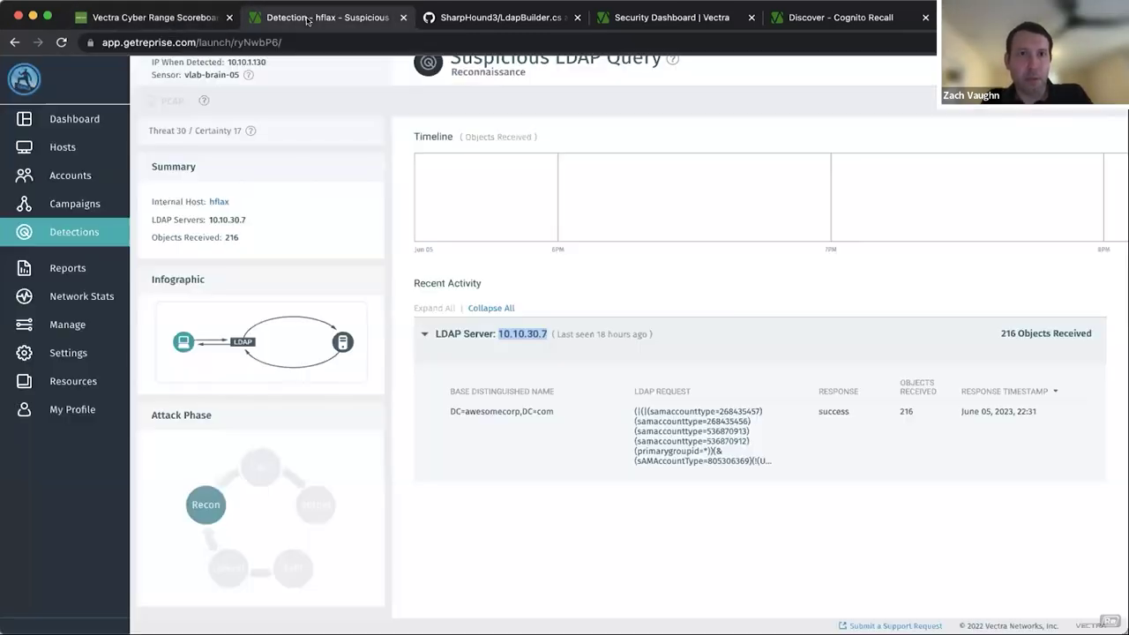
Step: Check the objects received in the detection, complete the flag as "10.10.30.7, 216", submit it, and close the "Definitely suspicious" challenge
left_click(305, 18)
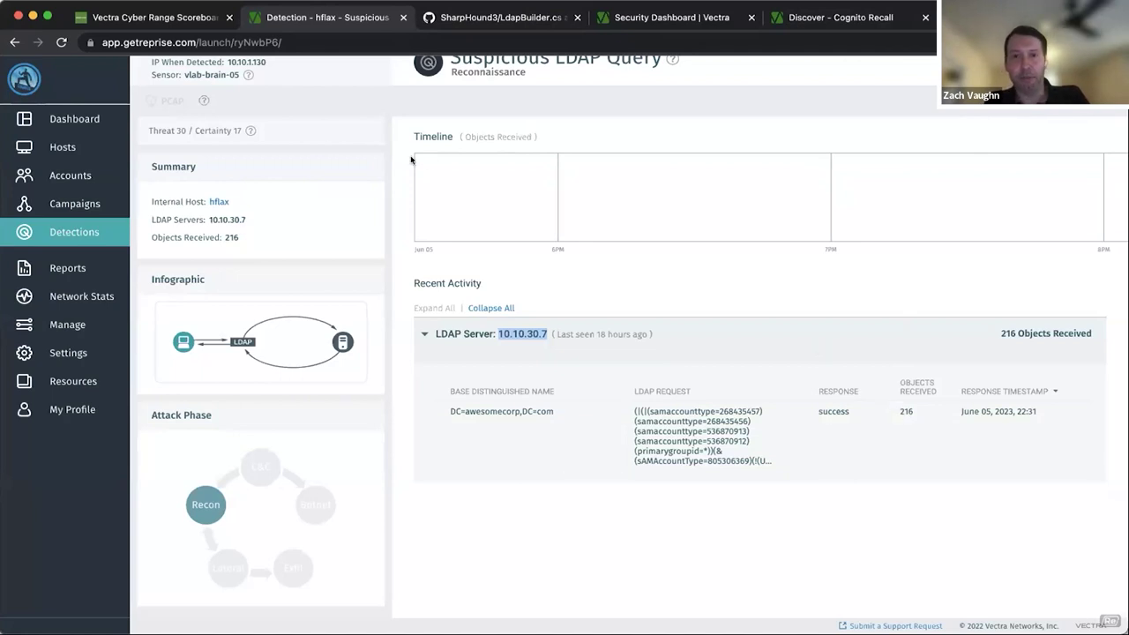
left_click(150, 17)
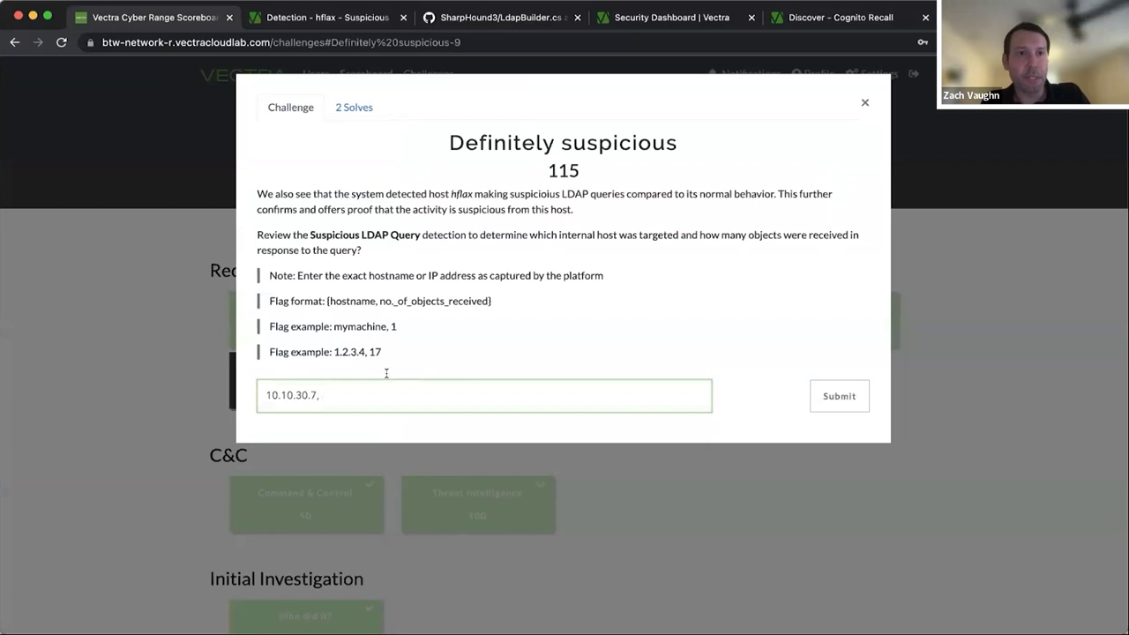
type("216")
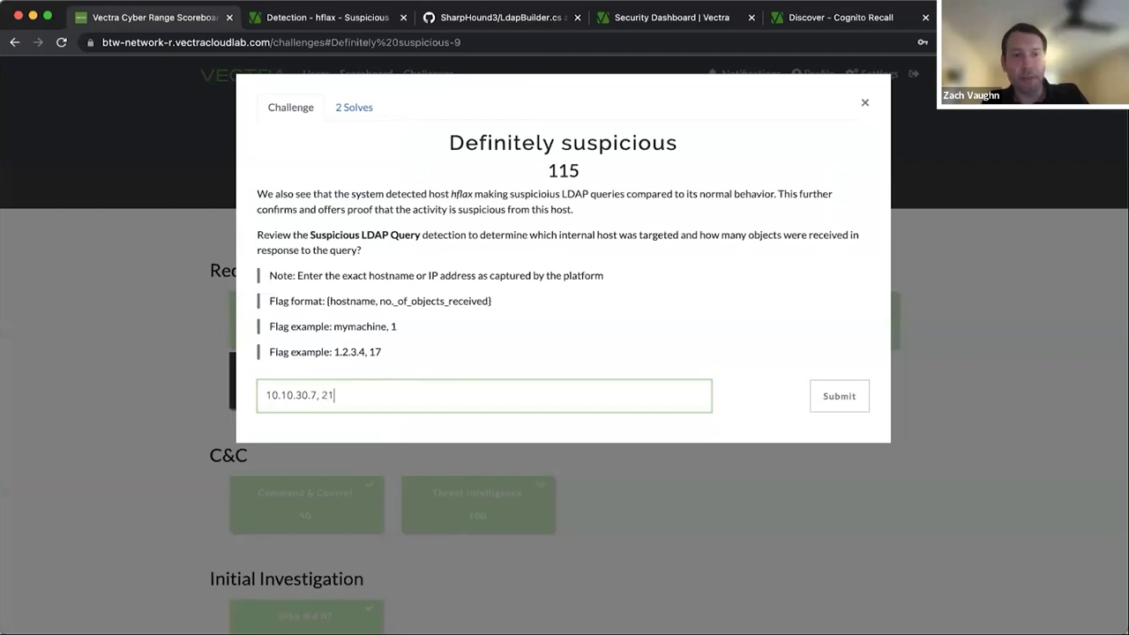
left_click(838, 398)
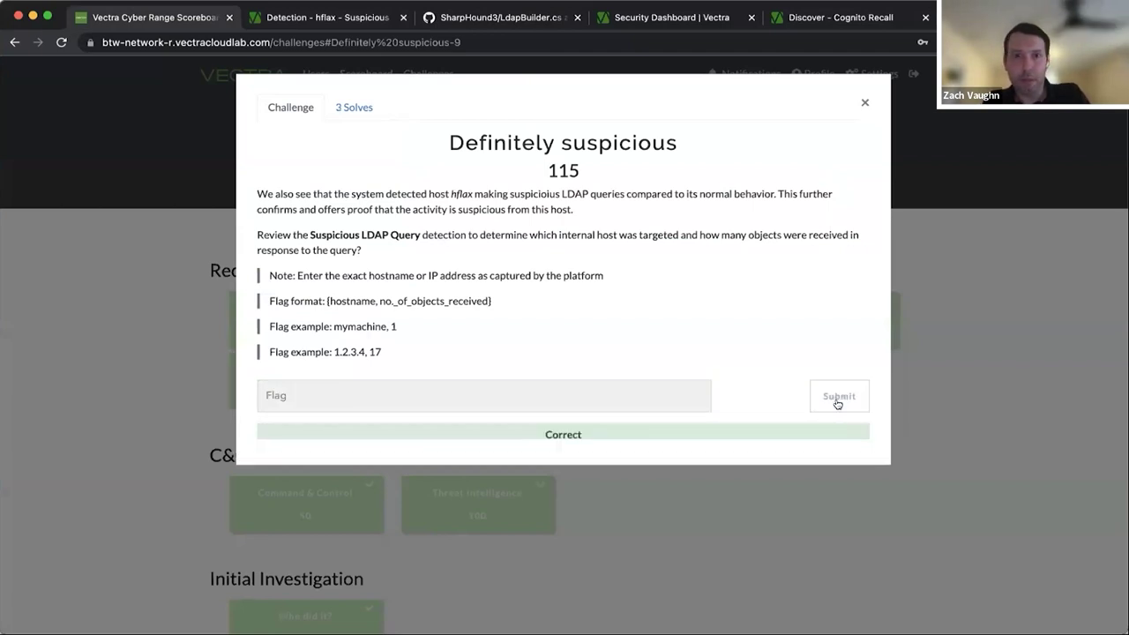
left_click(866, 105)
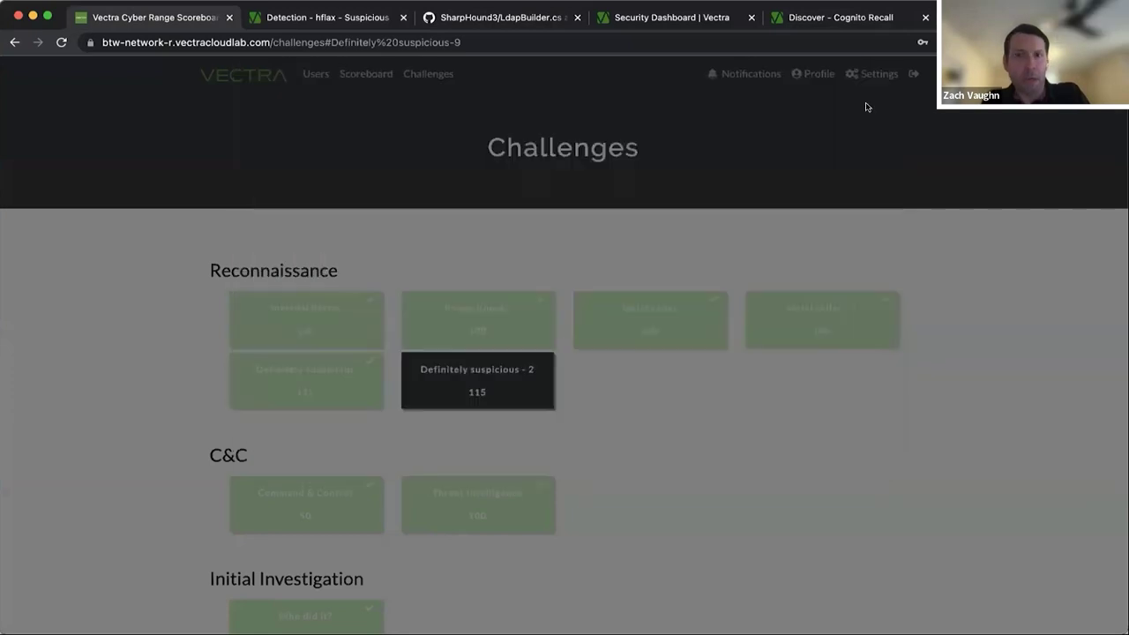
Step: Open the "Definitely suspicious - 2" challenge and pick out the distinct sam account types in the detection's full LDAP request
left_click(459, 388)
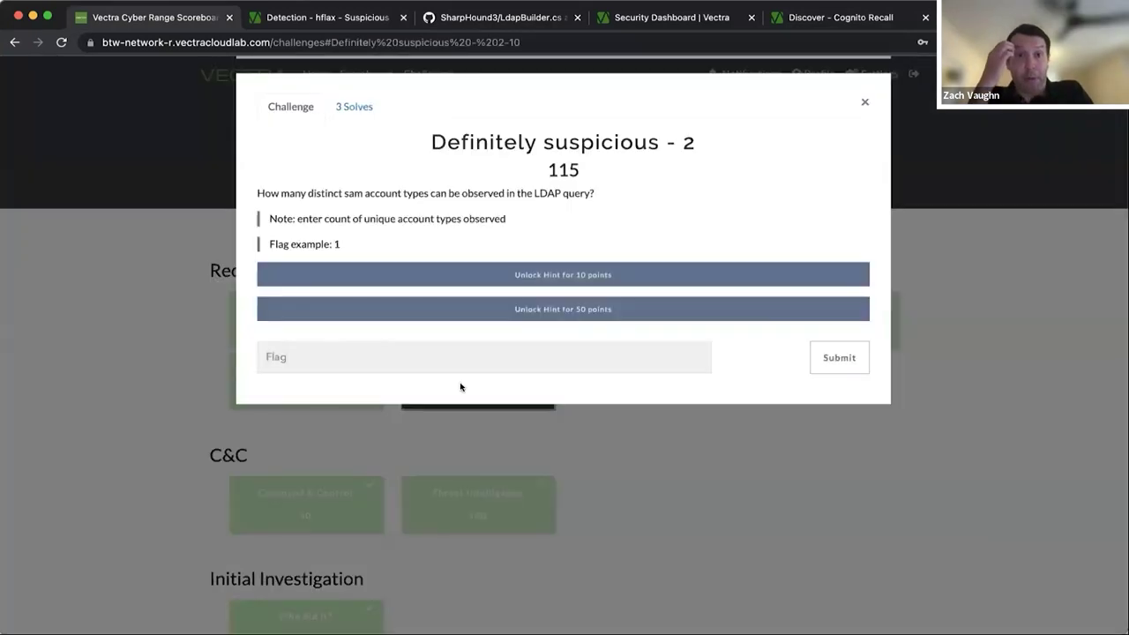
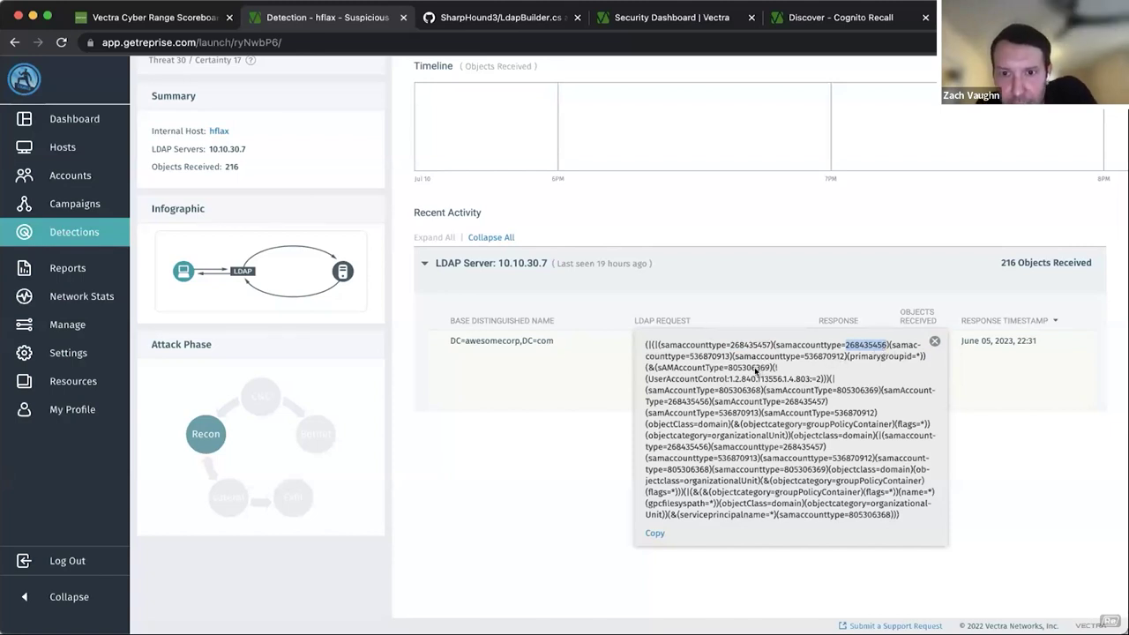
double_click(756, 368)
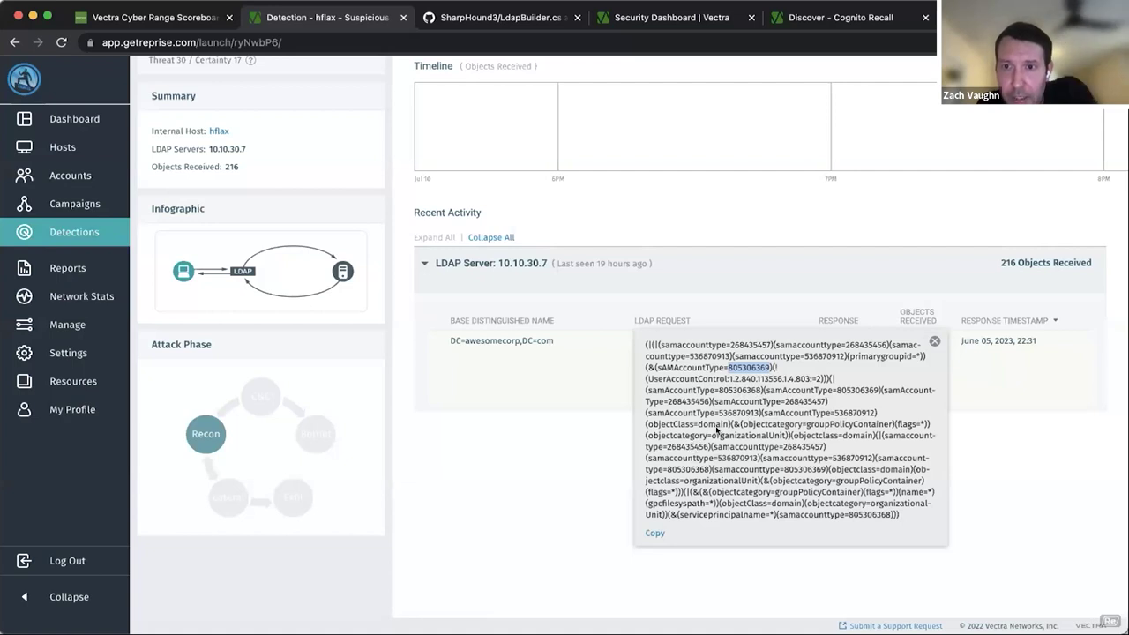
double_click(856, 459)
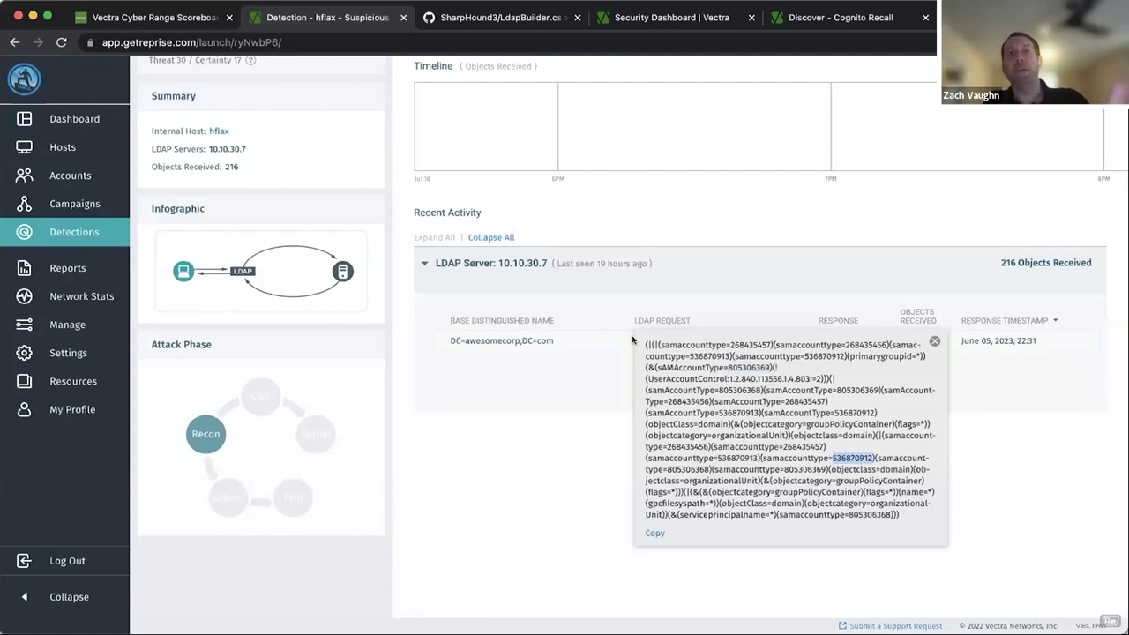
Step: Return to the "Definitely suspicious - 2" challenge and submit "6" as the flag
left_click(162, 17)
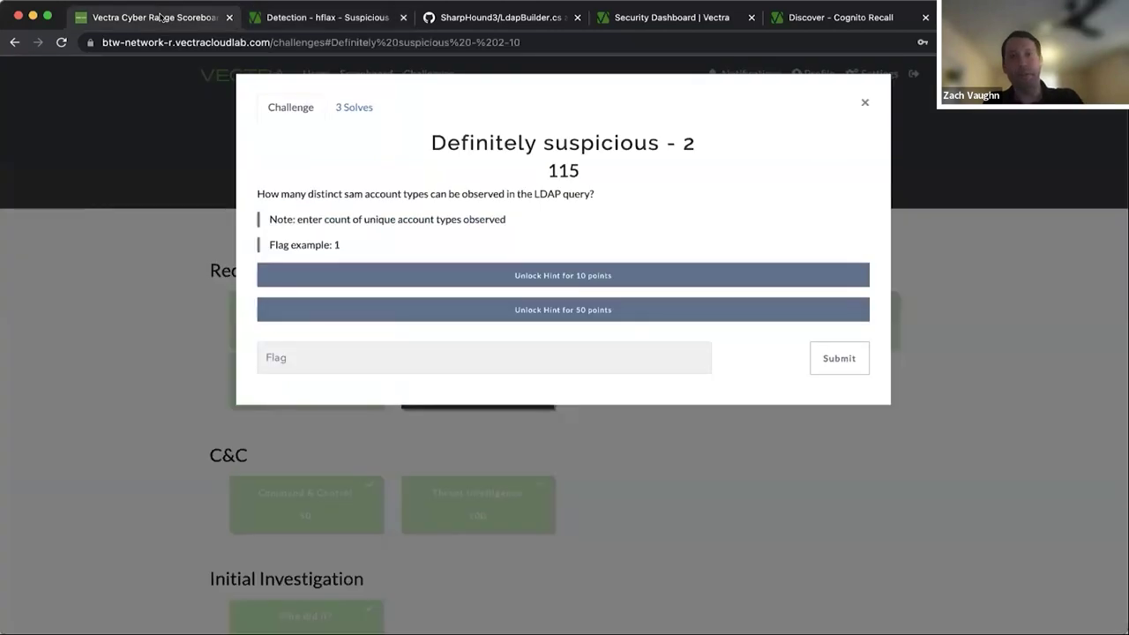
left_click(313, 352)
type("6")
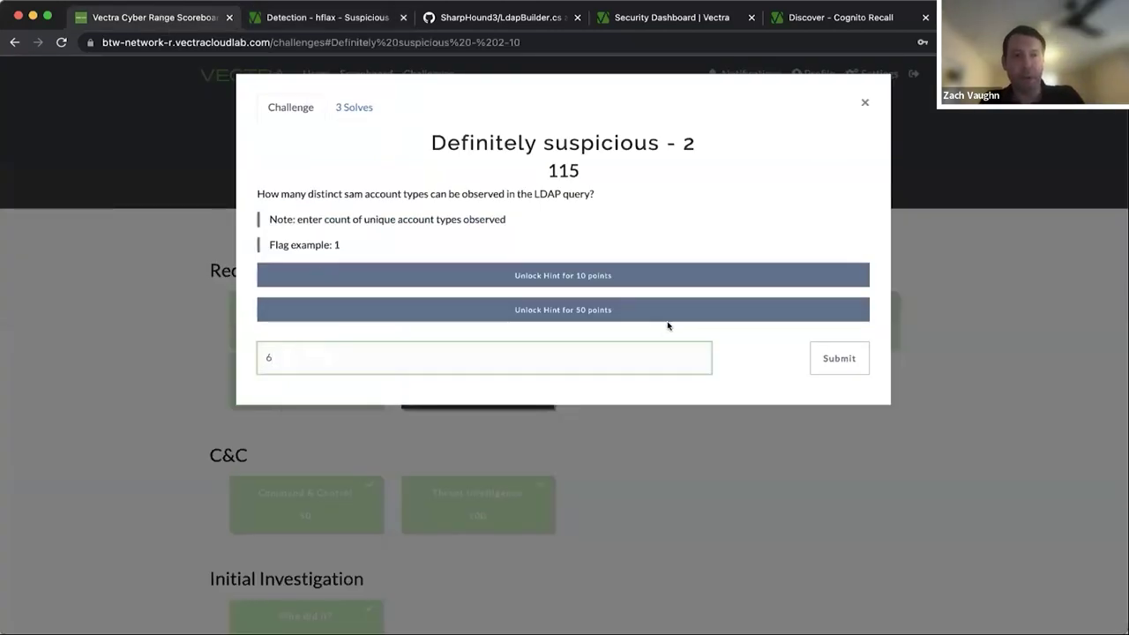
left_click(848, 359)
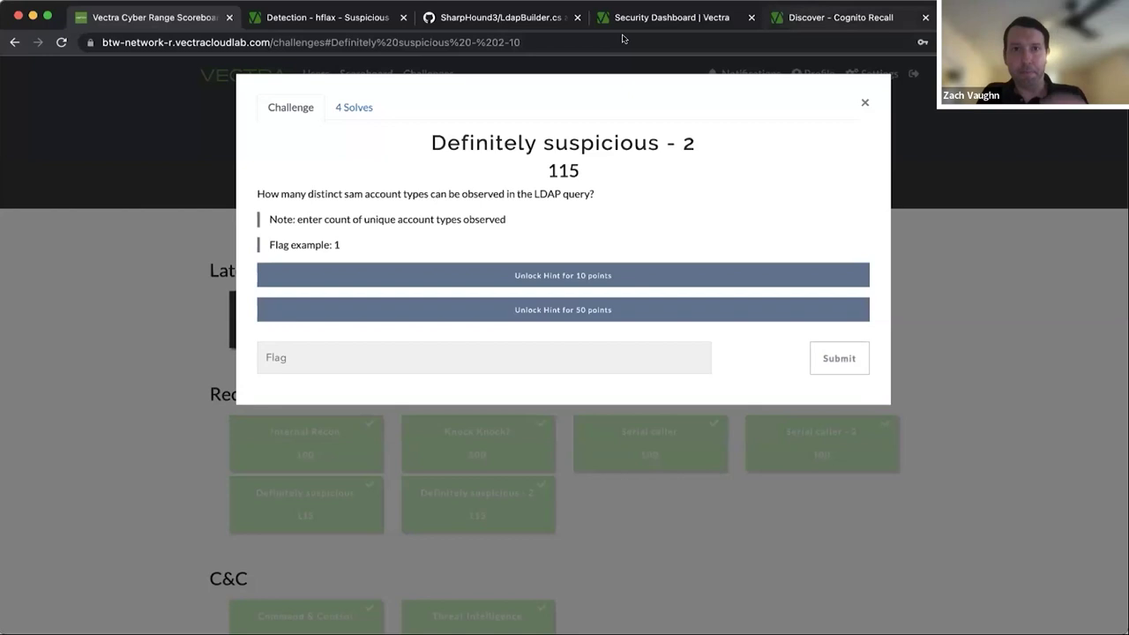
Step: View SharpHound3's LdapBuilder.cs source on GitHub and select the samAccountType value 805306368 in the detection's LDAP request
left_click(503, 17)
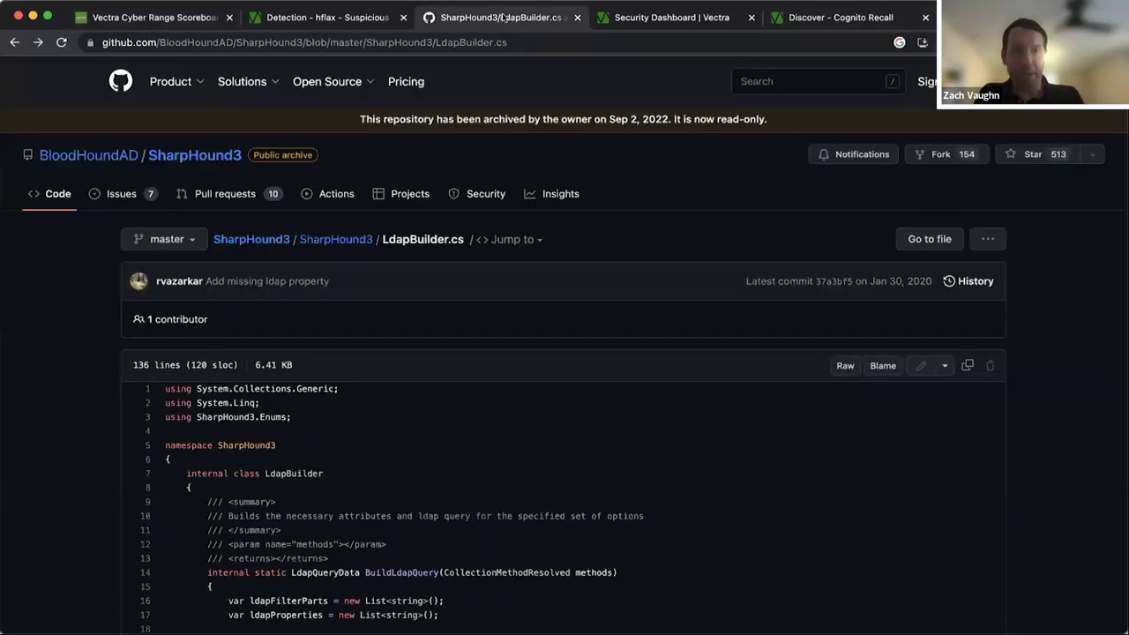
scroll(569, 371, "down", 2)
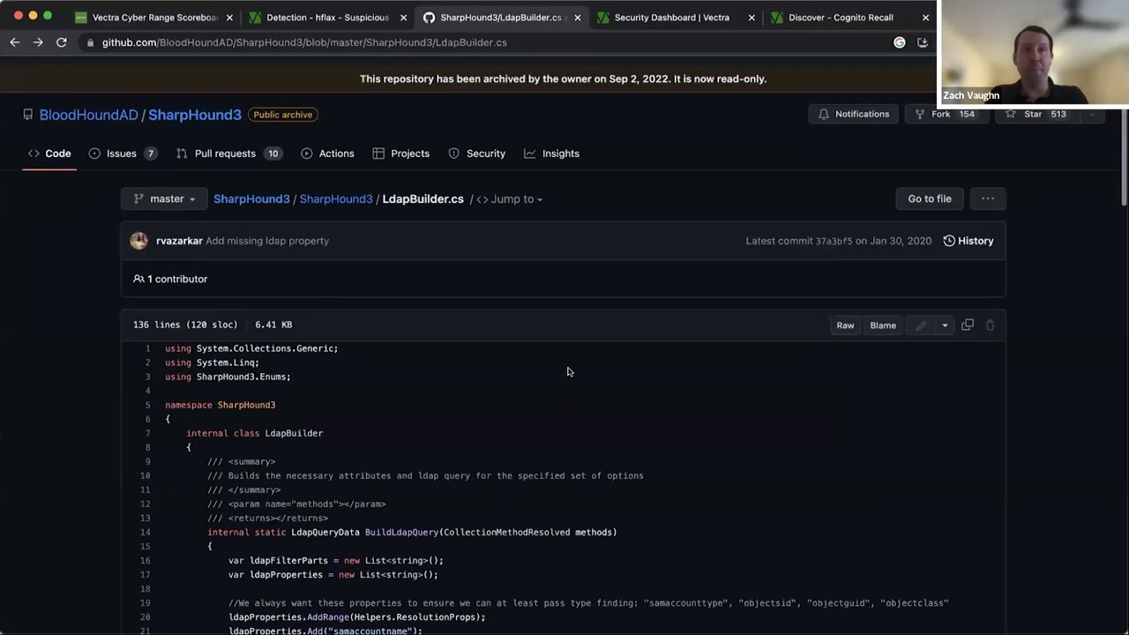
scroll(568, 371, "down", 1)
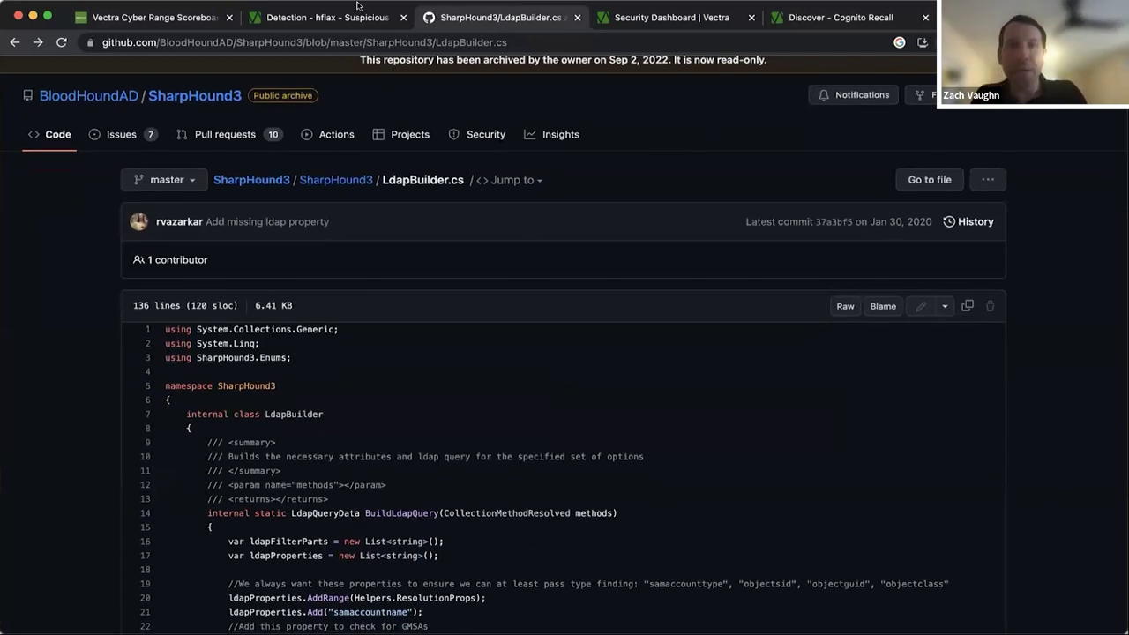
left_click(329, 17)
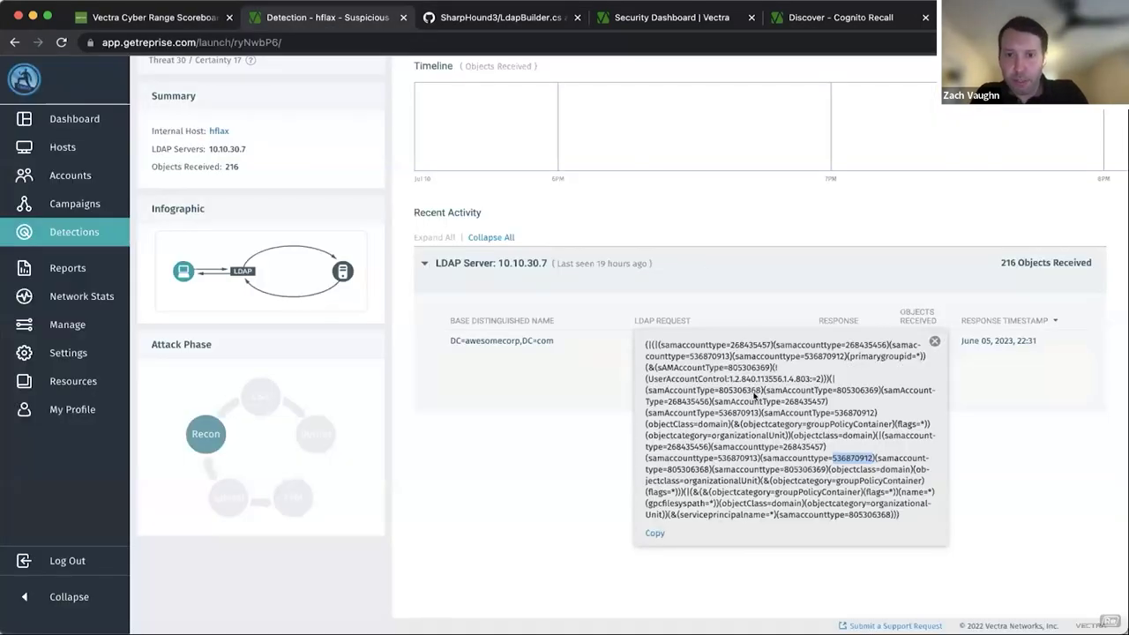
double_click(739, 390)
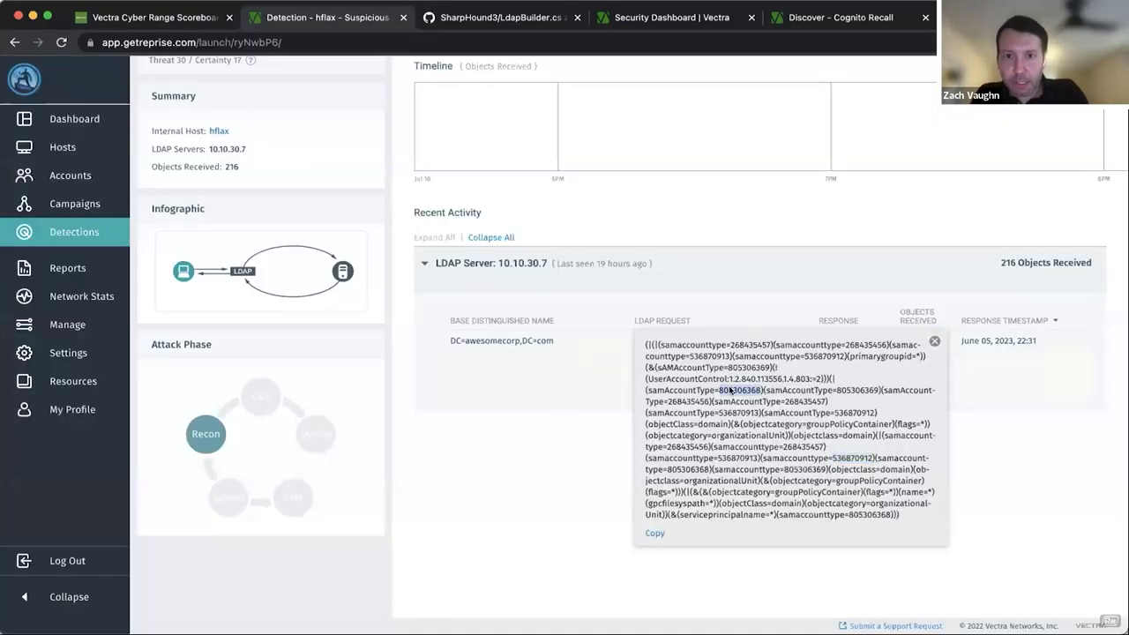
Step: Search LdapBuilder.cs on GitHub for 805306368 and examine the surrounding LDAP filter code for a match with the detected query
left_click(484, 20)
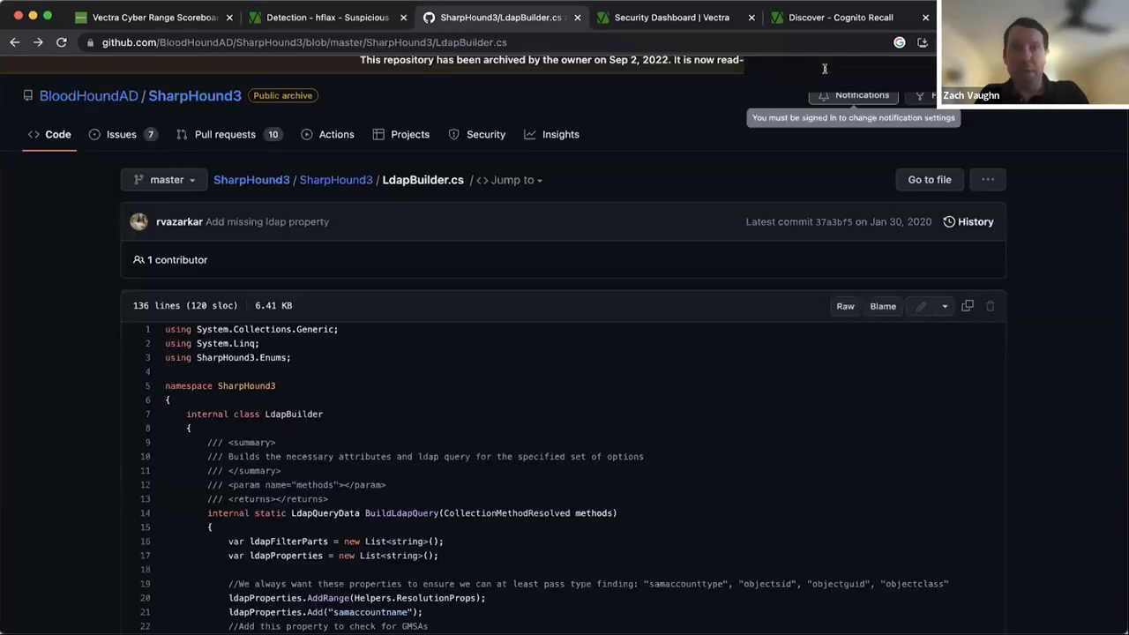
key("super+f")
key("super+v")
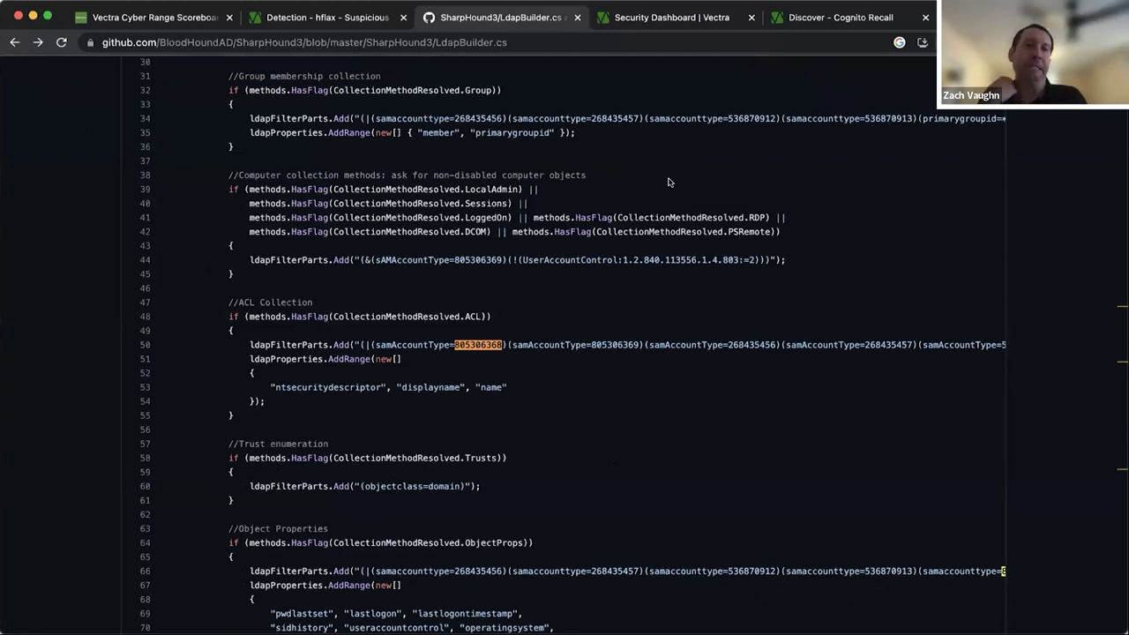
scroll(669, 181, "up", 3)
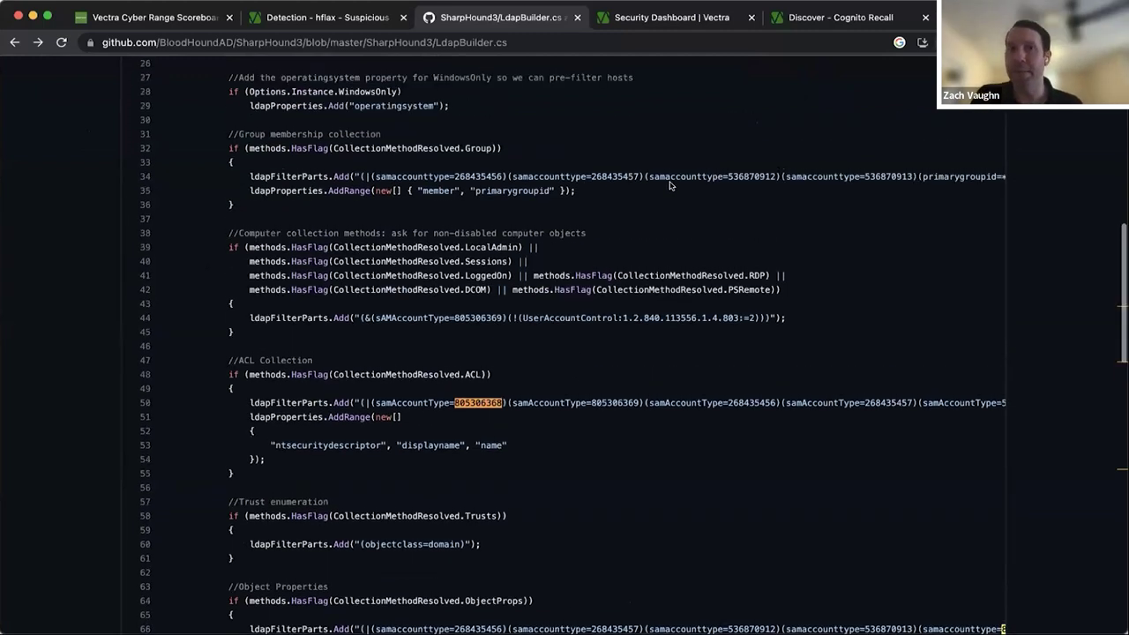
scroll(668, 185, "up", 6)
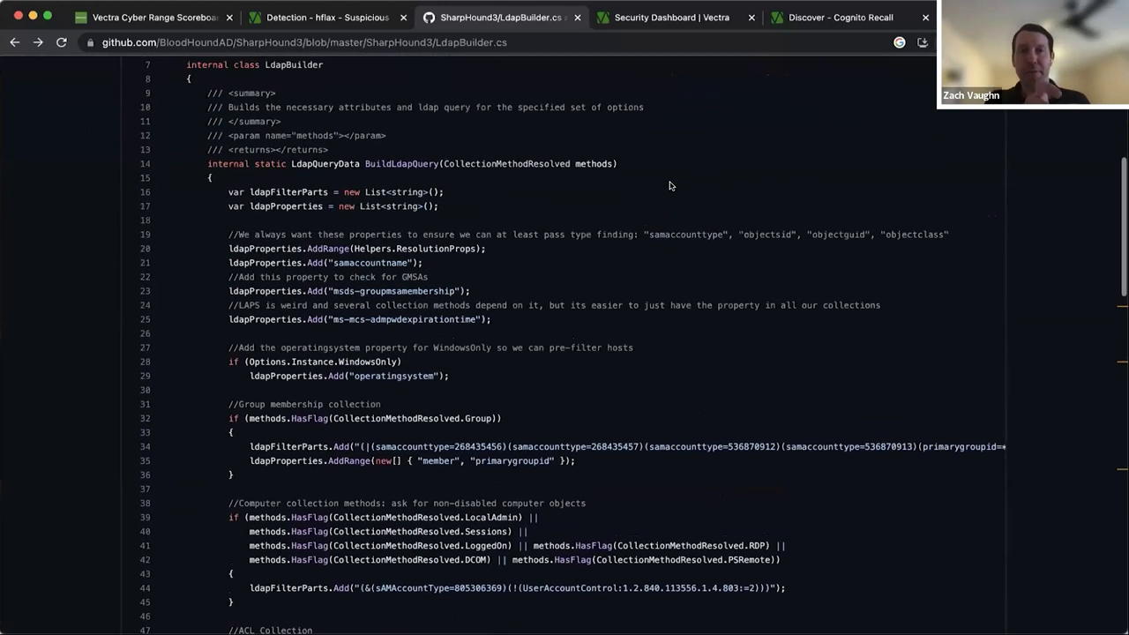
Step: Open the BloodHound repository on GitHub and read the README's description of what BloodHound does
scroll(669, 187, "up", 5)
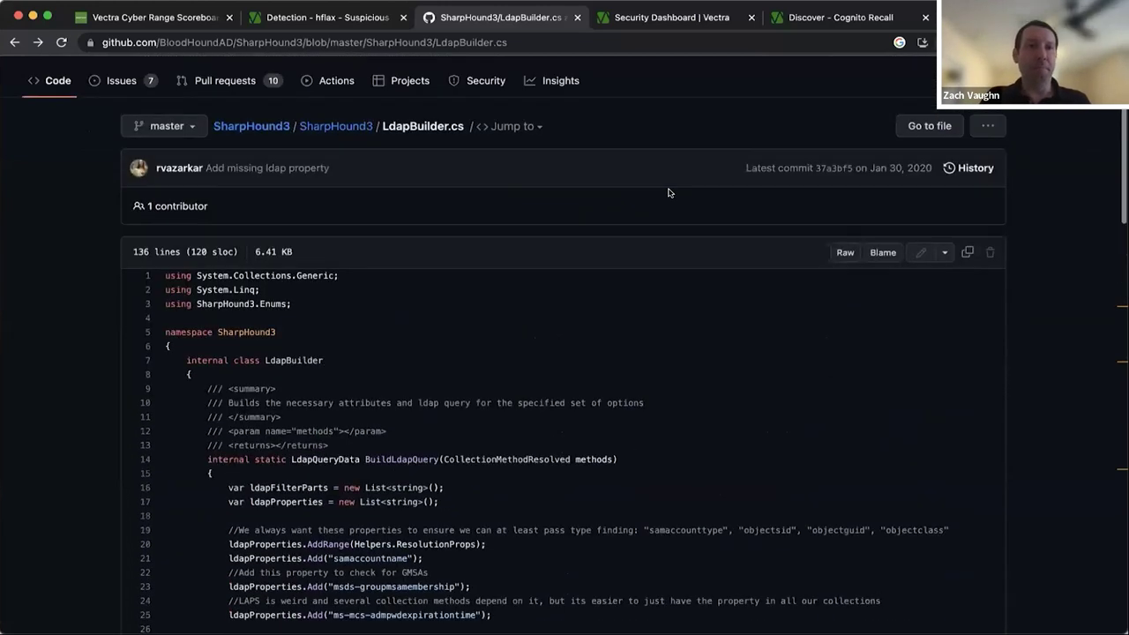
scroll(669, 193, "up", 2)
left_click(75, 159)
left_click(163, 288)
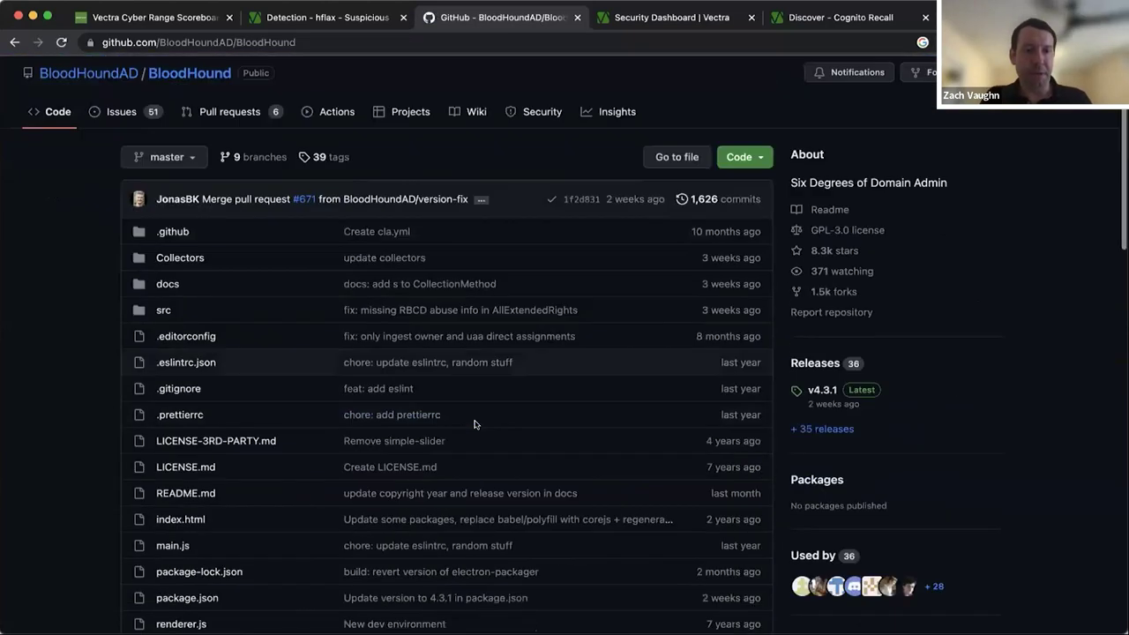
scroll(477, 424, "down", 8)
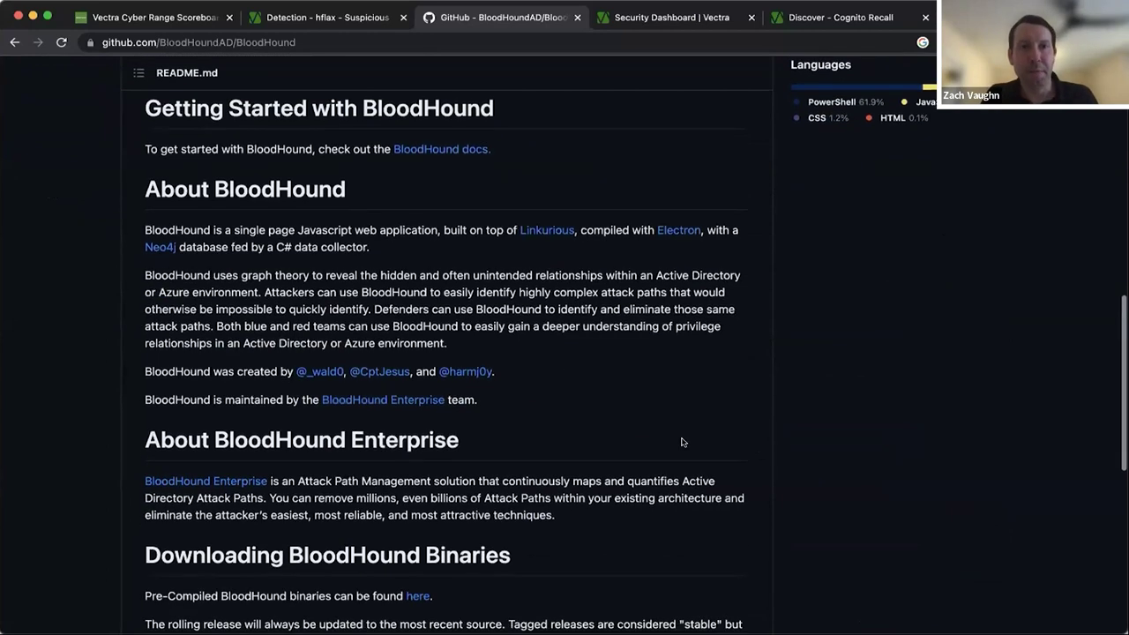
scroll(682, 442, "down", 1)
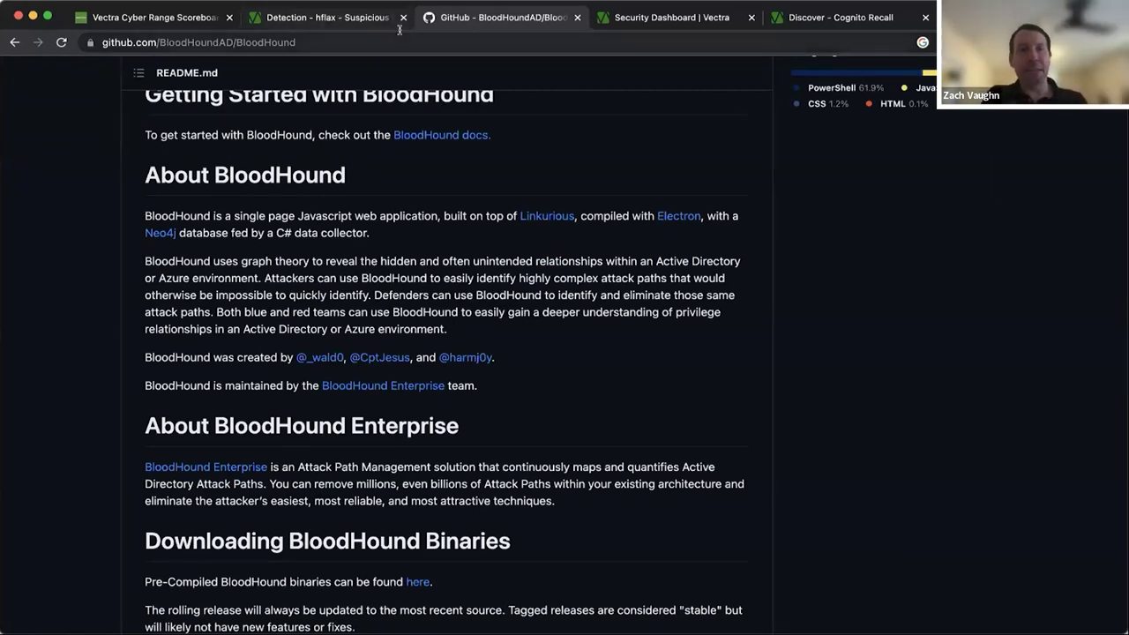
Step: Return the detection view to host hflax's page, and open the "Bigger fish to fry" challenge to read its task
left_click(315, 17)
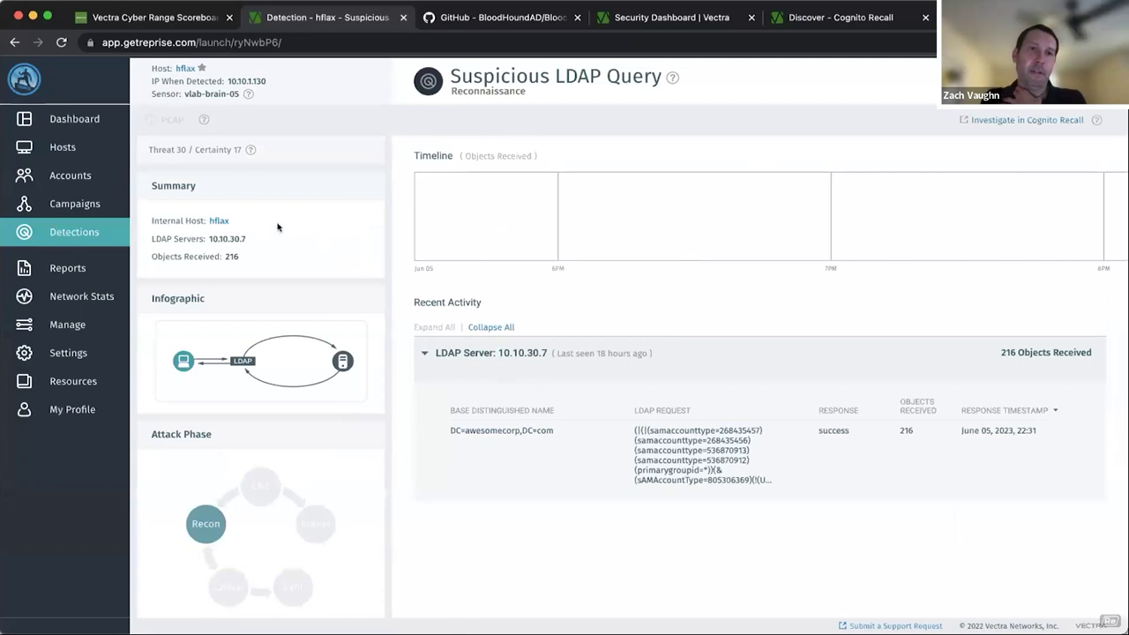
left_click(217, 220)
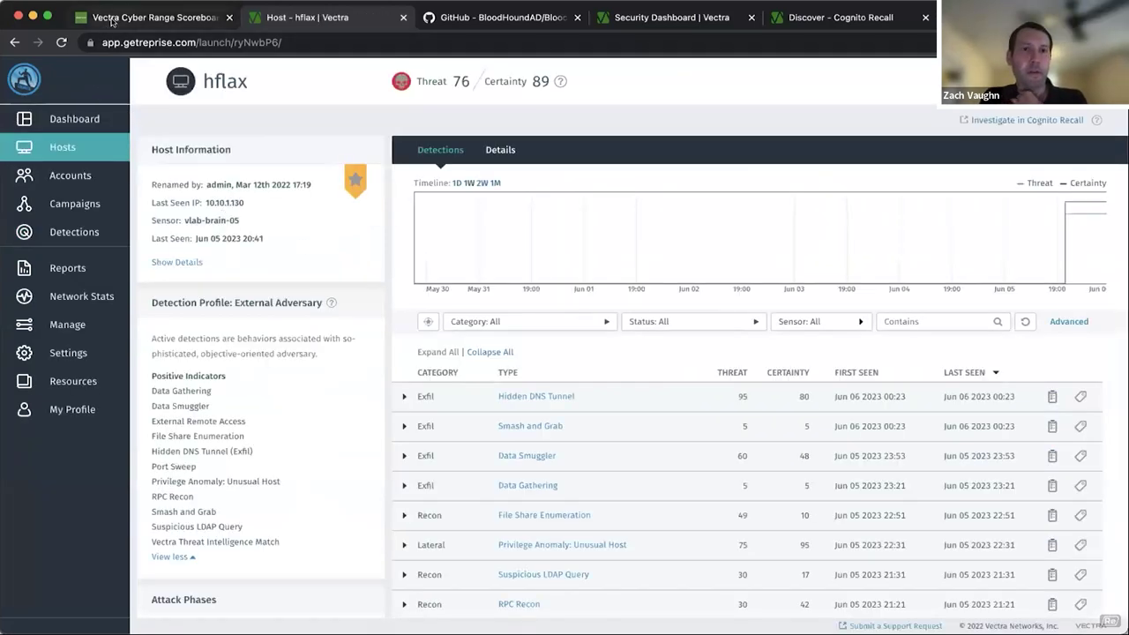
left_click(112, 19)
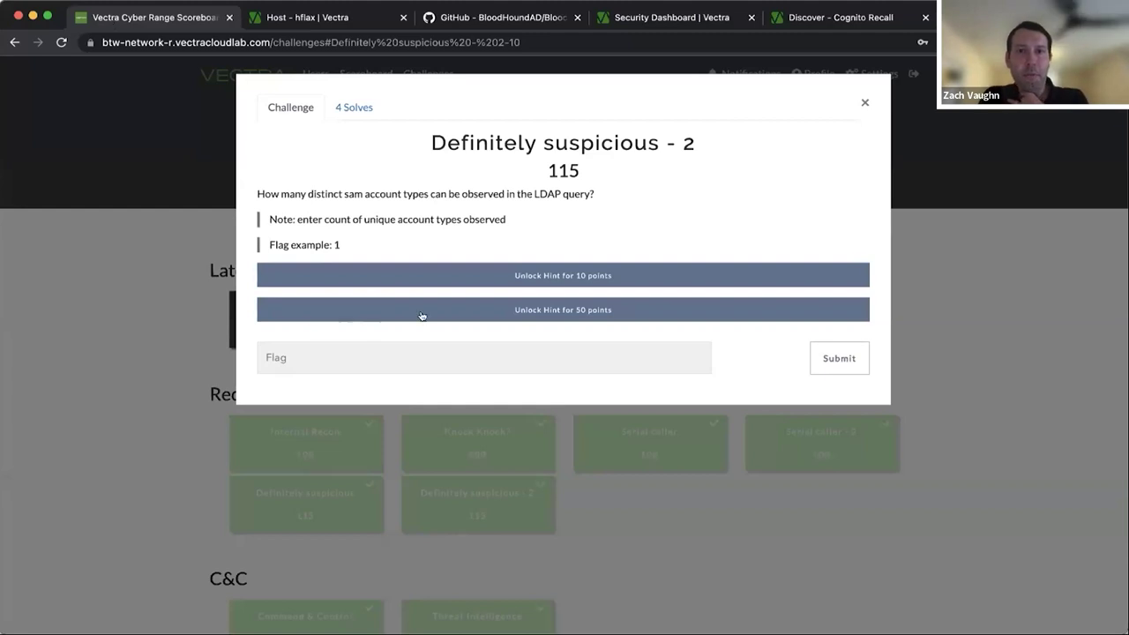
left_click(864, 102)
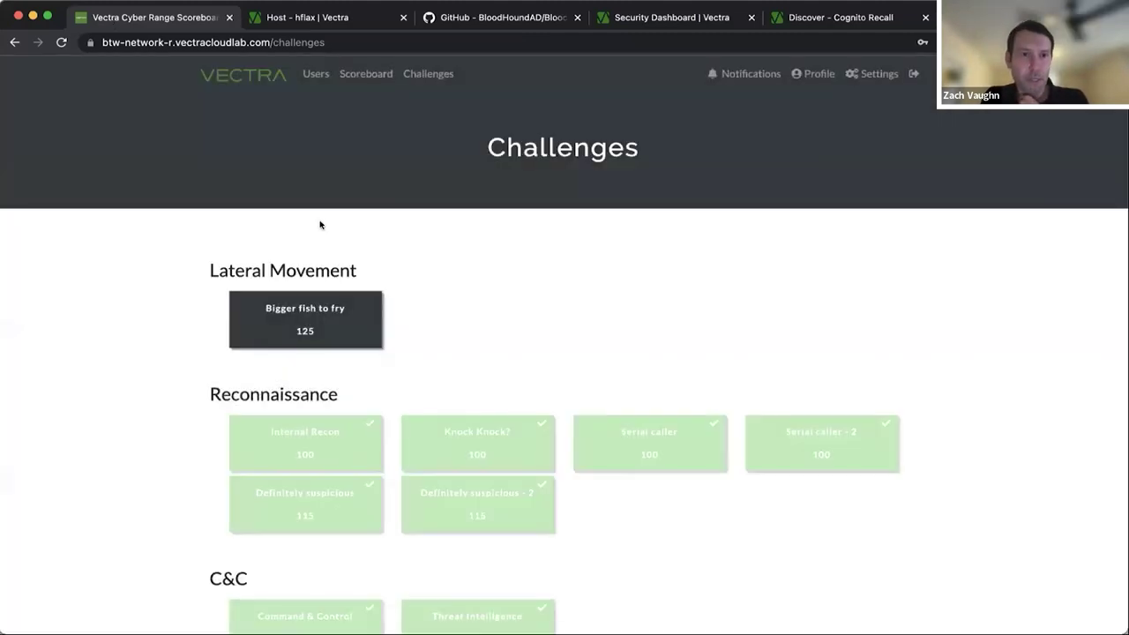
left_click(297, 304)
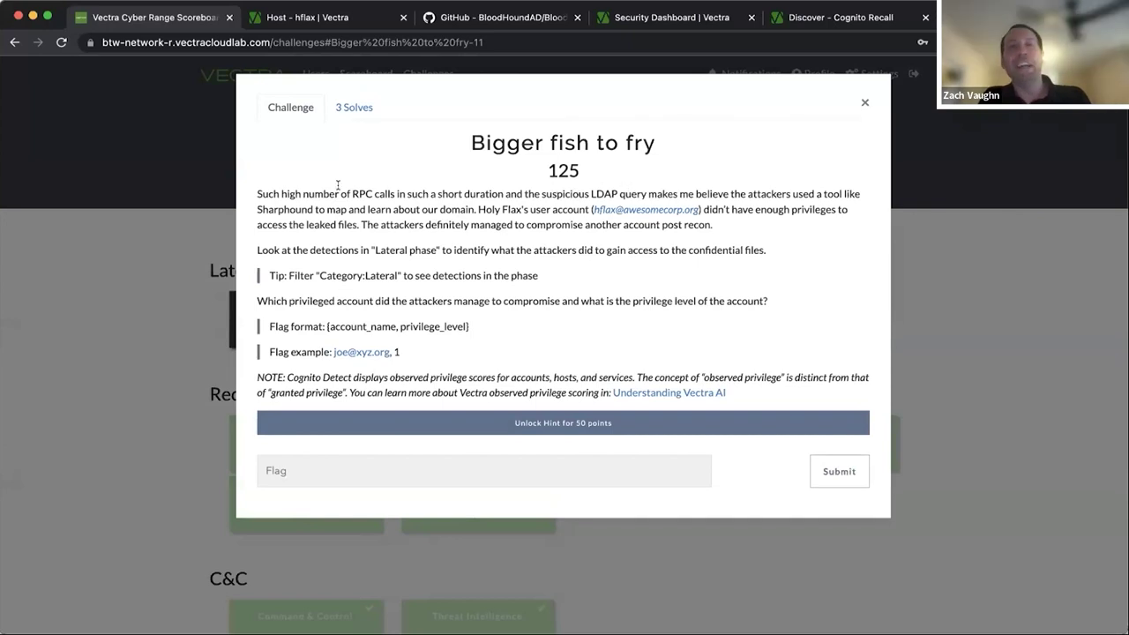
left_click_drag(258, 192, 312, 209)
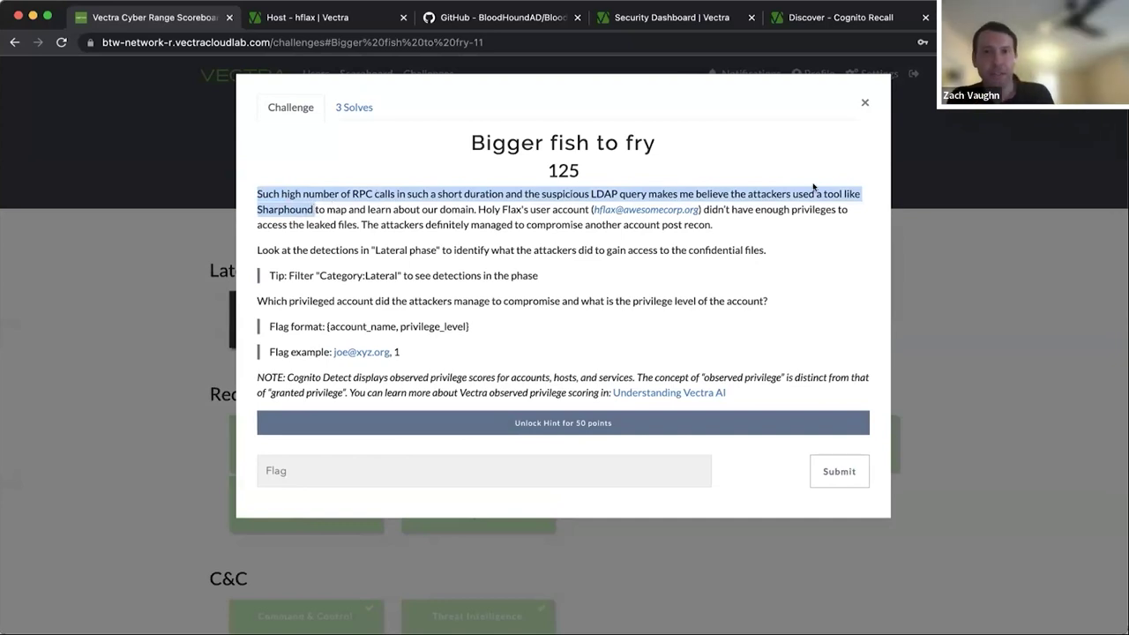
left_click(416, 210)
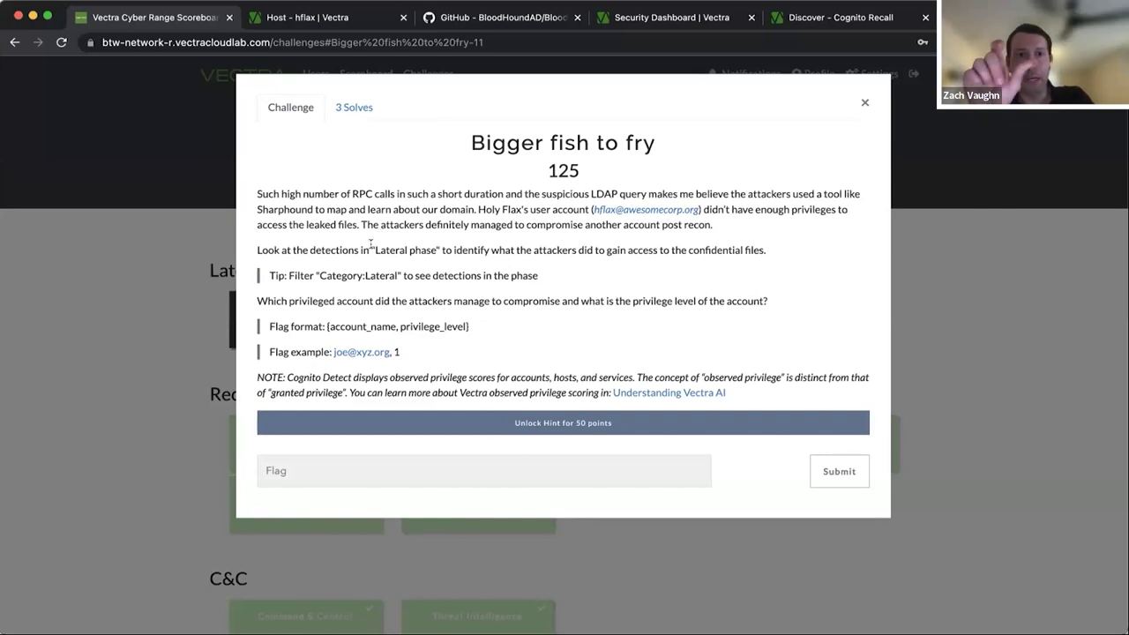
left_click(317, 19)
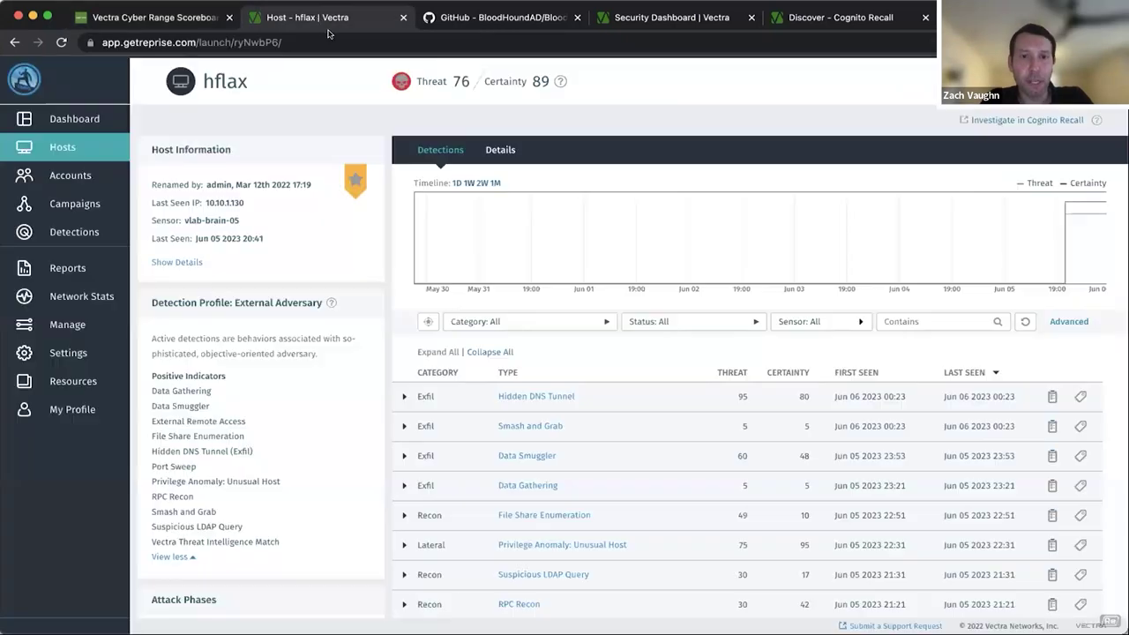
scroll(524, 276, "down", 1)
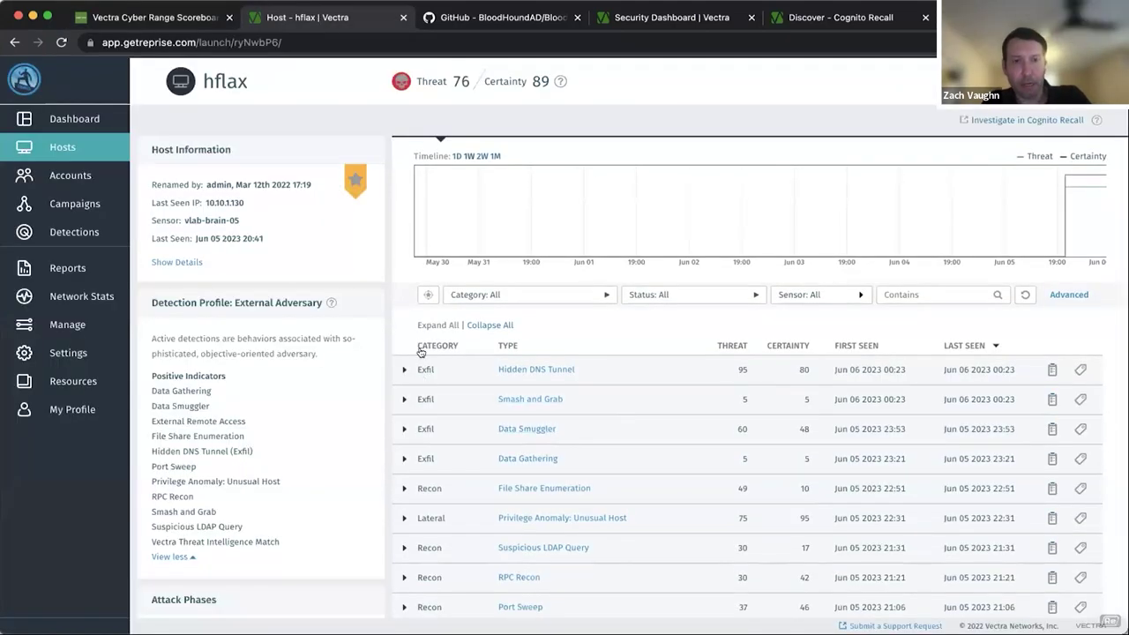
scroll(429, 360, "down", 1)
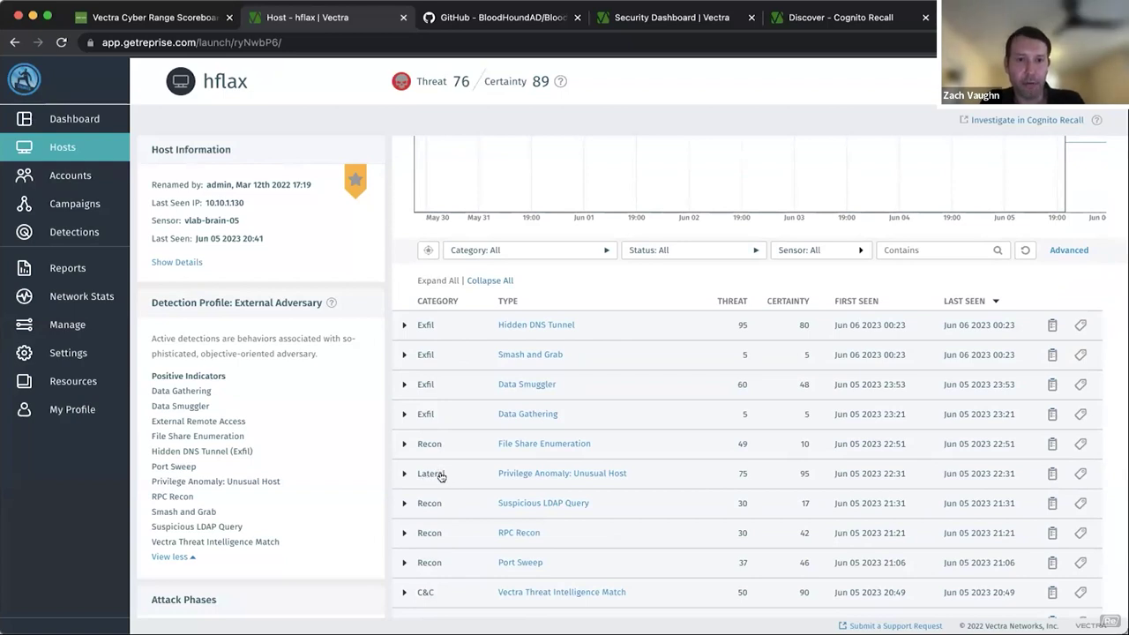
scroll(441, 477, "down", 2)
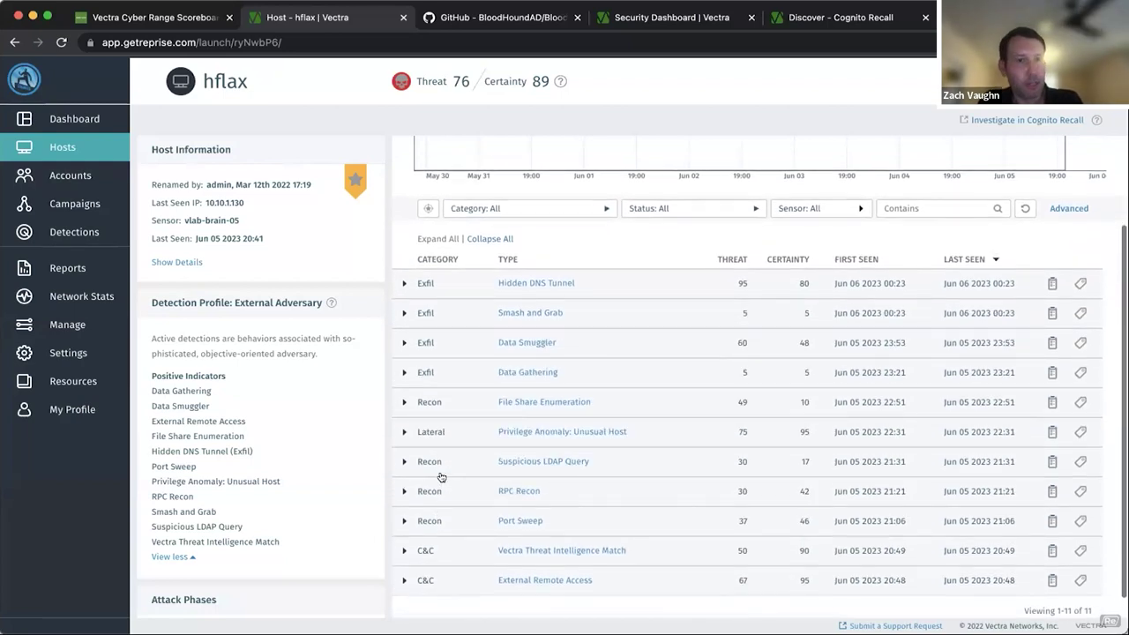
left_click(568, 431)
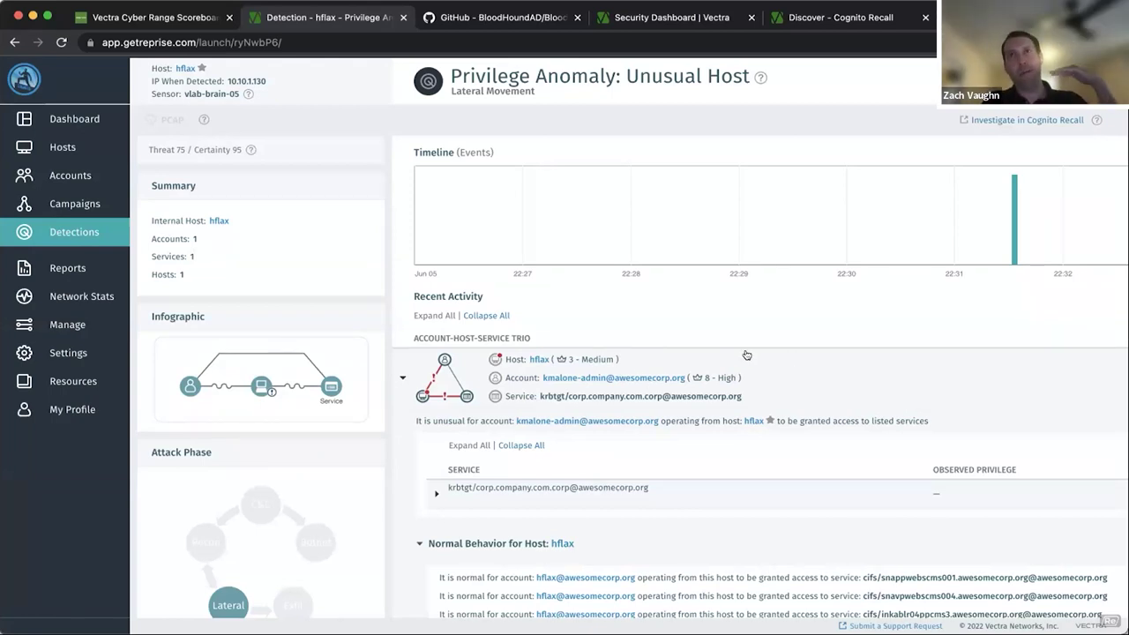
scroll(823, 368, "down", 1)
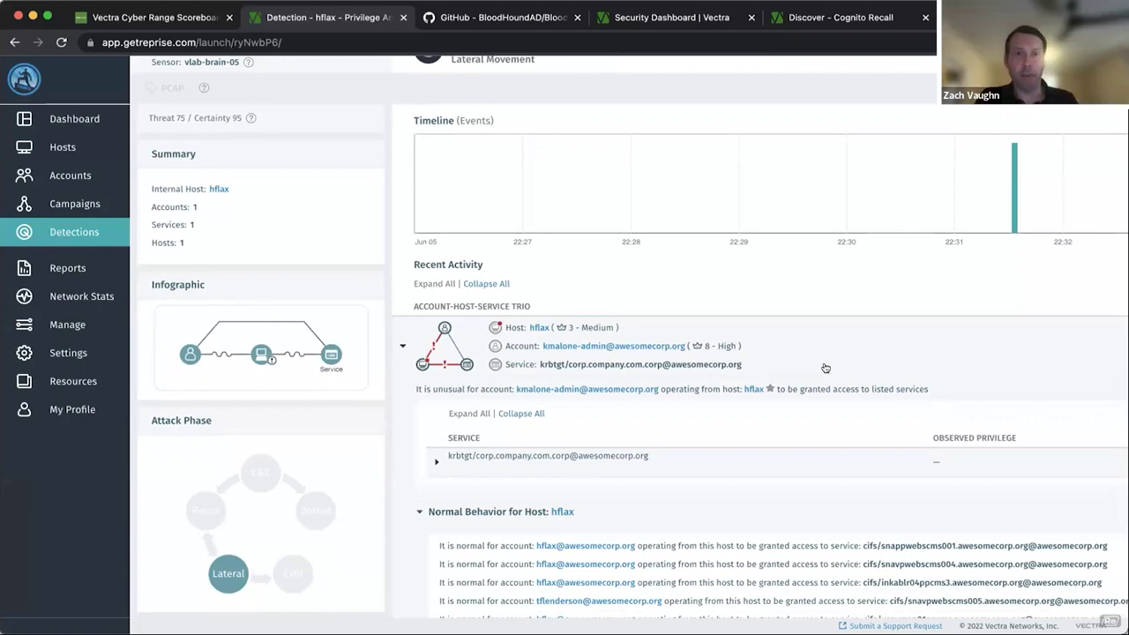
scroll(825, 368, "down", 1)
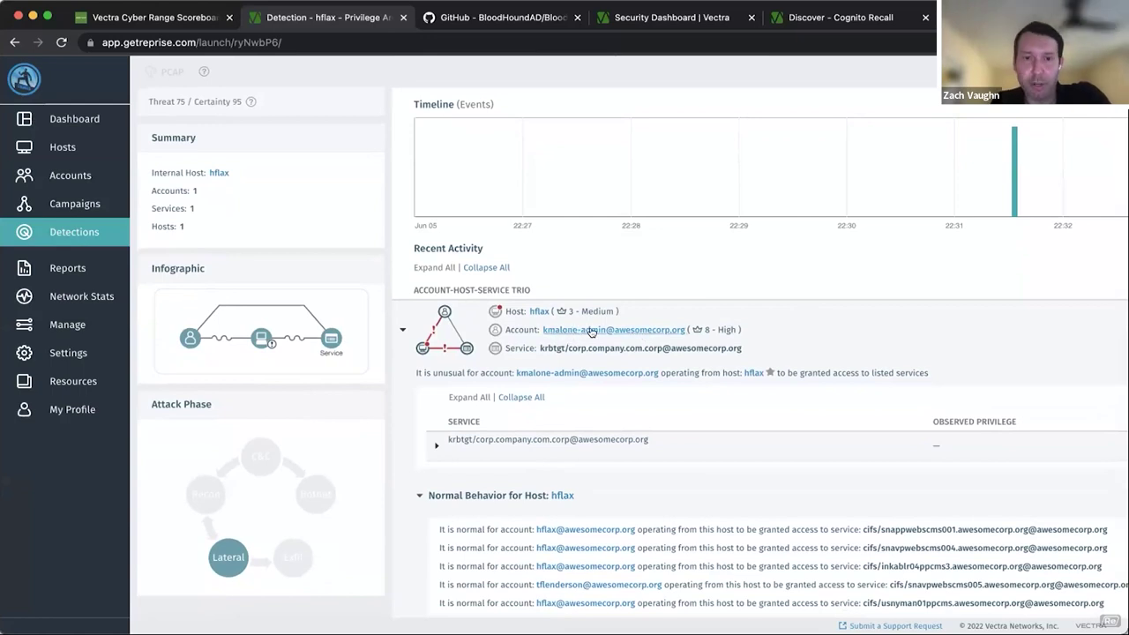
Step: Recheck the challenge text and expand the krbtgt service in the detection to view its normal behavior
left_click(213, 19)
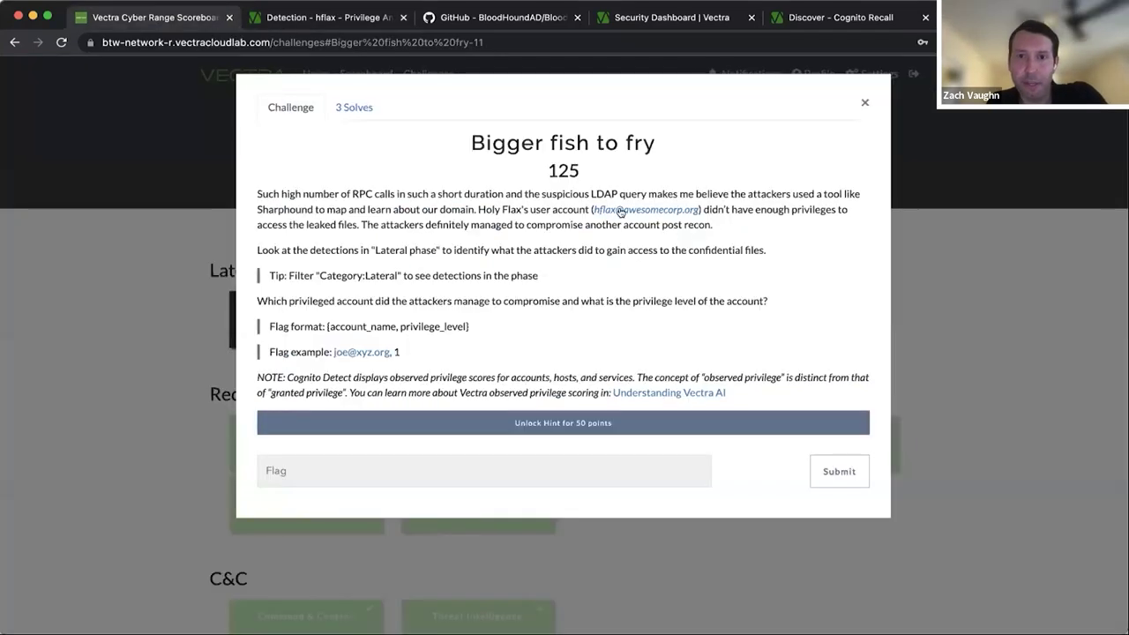
left_click(312, 20)
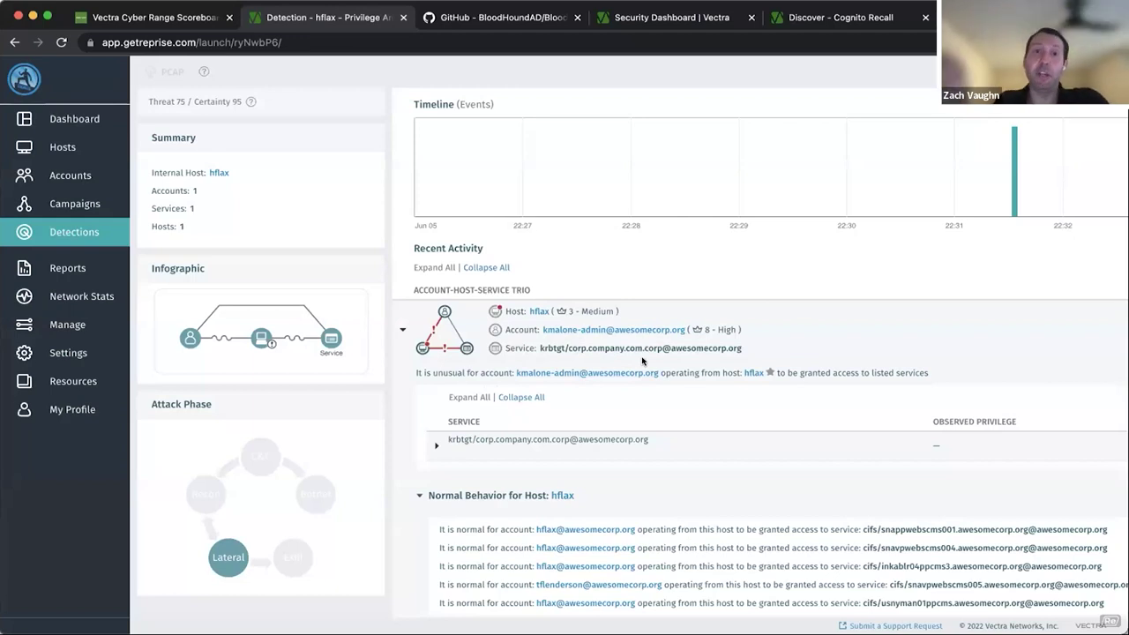
left_click(435, 446)
scroll(688, 438, "down", 2)
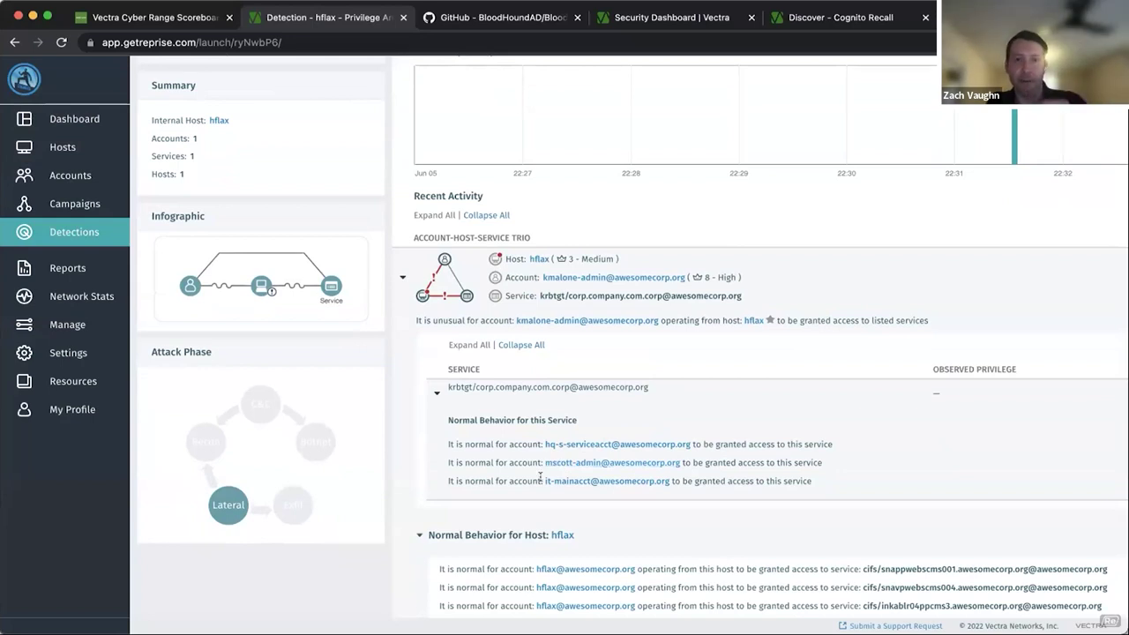
Step: Check the required flag format and copy the unusual account's full name from the detection's account-host-service trio
left_click(168, 17)
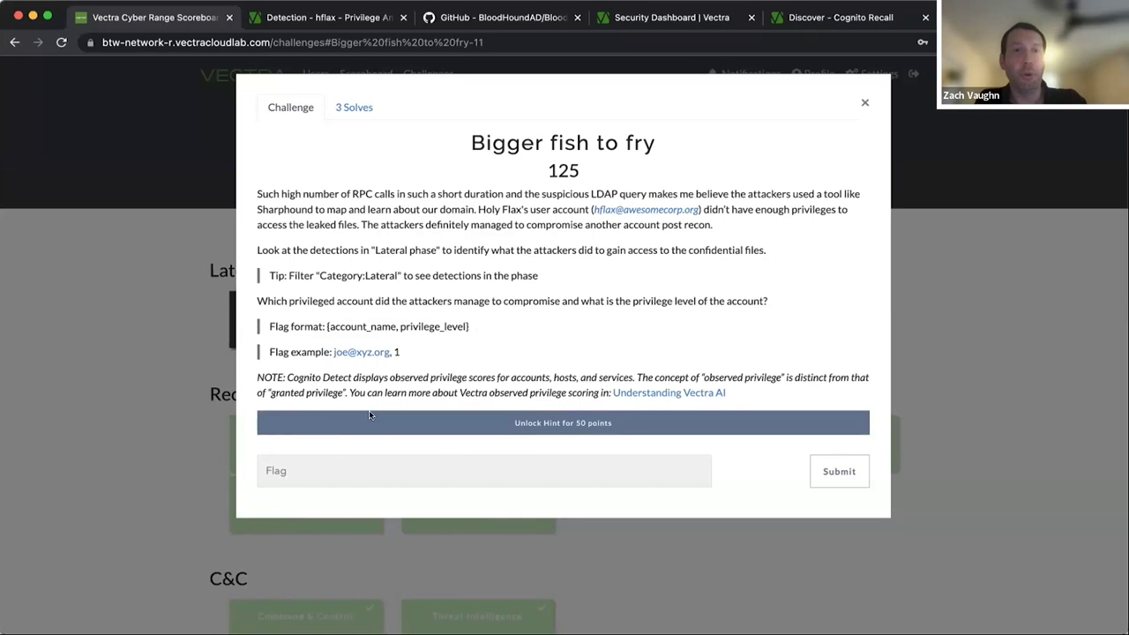
left_click(327, 17)
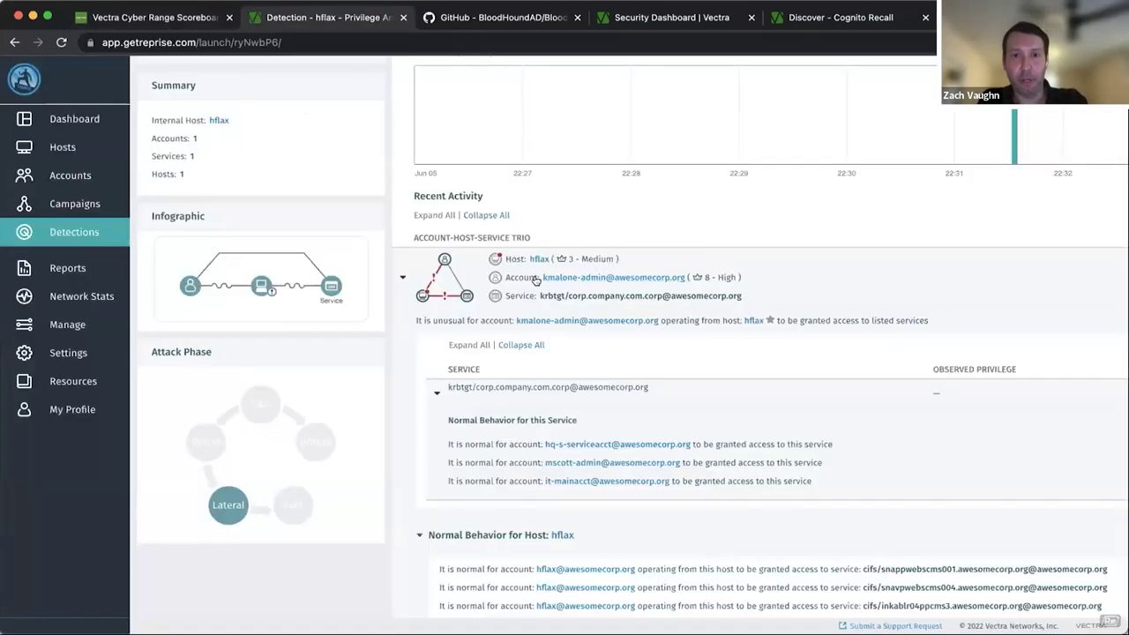
left_click_drag(535, 280, 686, 278)
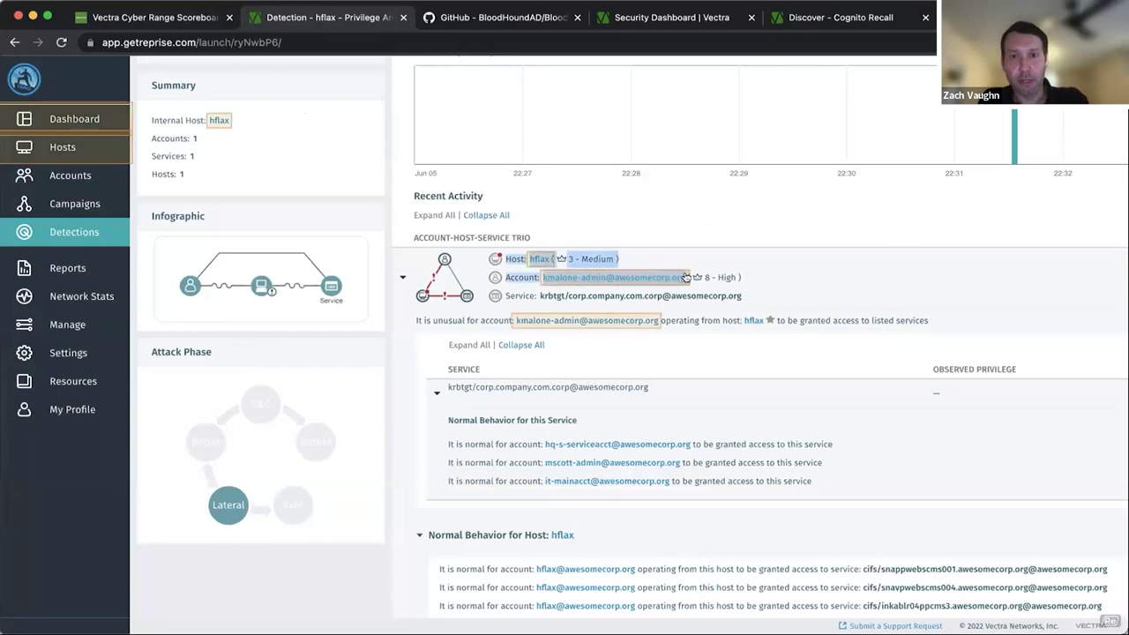
scroll(691, 315, "up", 2)
scroll(666, 353, "down", 2)
left_click(666, 367)
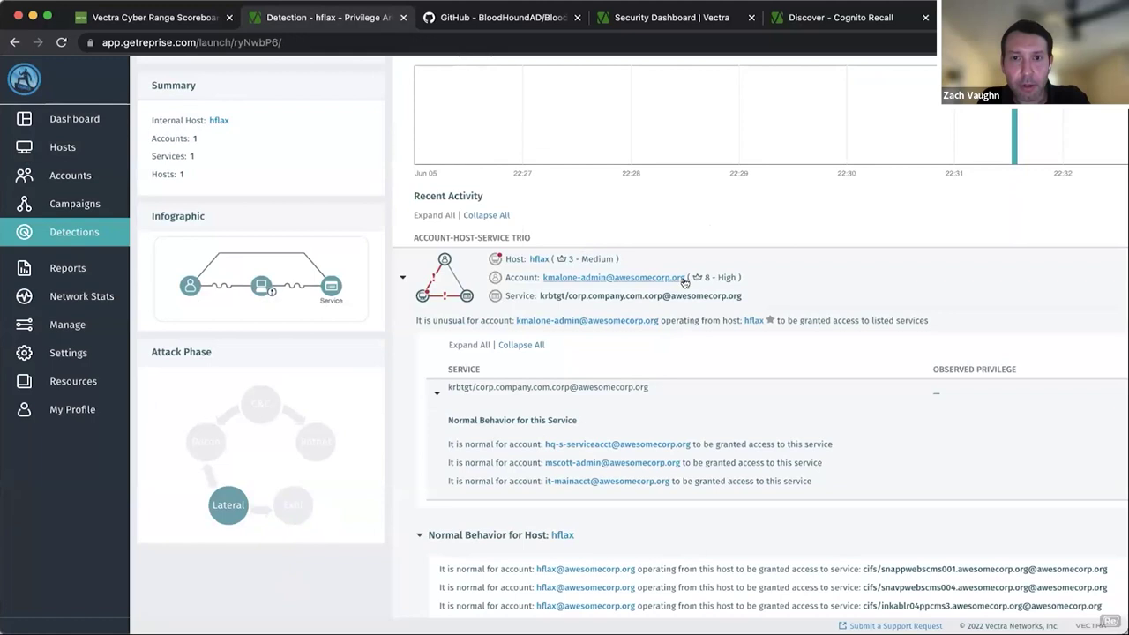
left_click(656, 283)
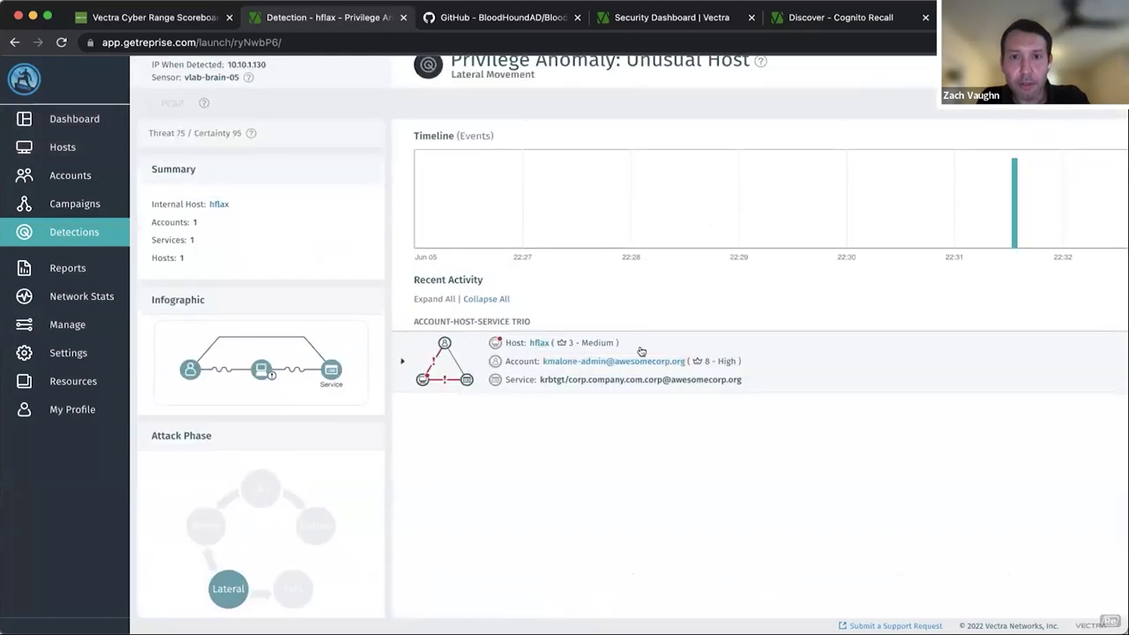
left_click_drag(540, 362, 684, 360)
key("super+c")
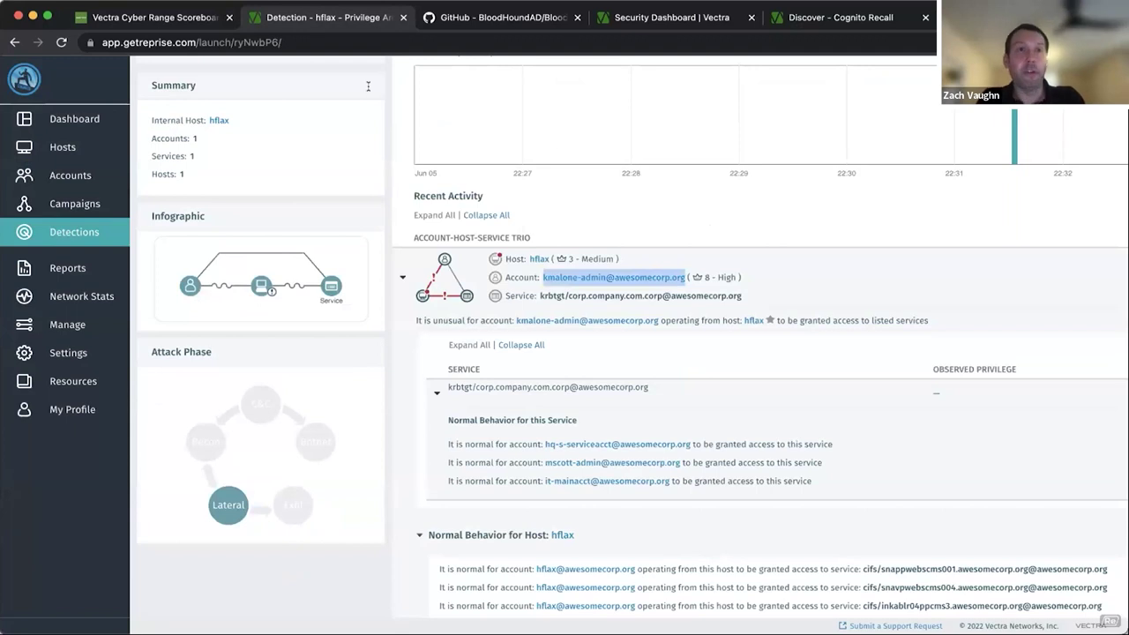
Step: Submit the compromised admin account's name followed by privilege level 8 as the "Bigger fish to fry" flag
left_click(155, 17)
left_click(327, 460)
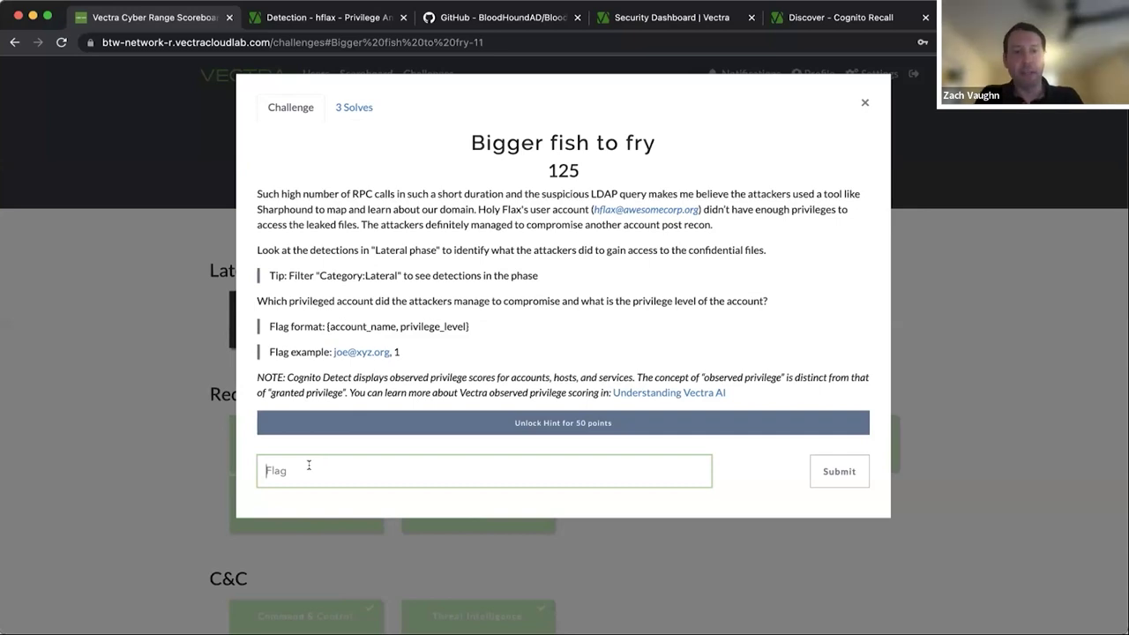
key("super+v")
type(",")
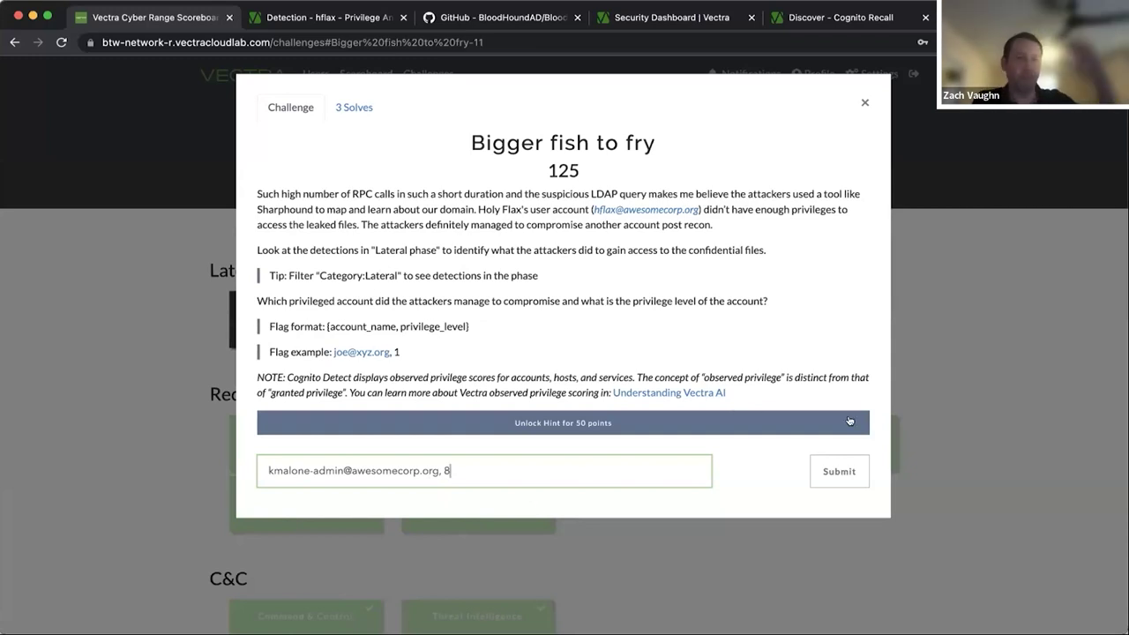
left_click(836, 456)
left_click(838, 460)
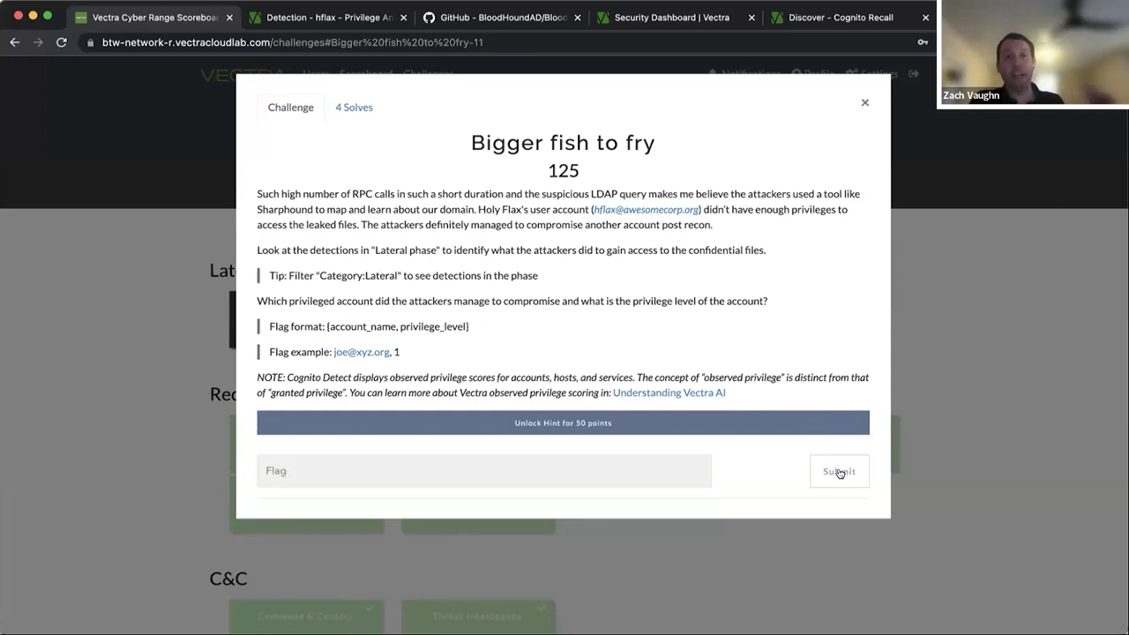
Step: Open the "Bigger fish to fry - 2" challenge and look up the accounts that normally use the krbtgt service in the detection
left_click(864, 102)
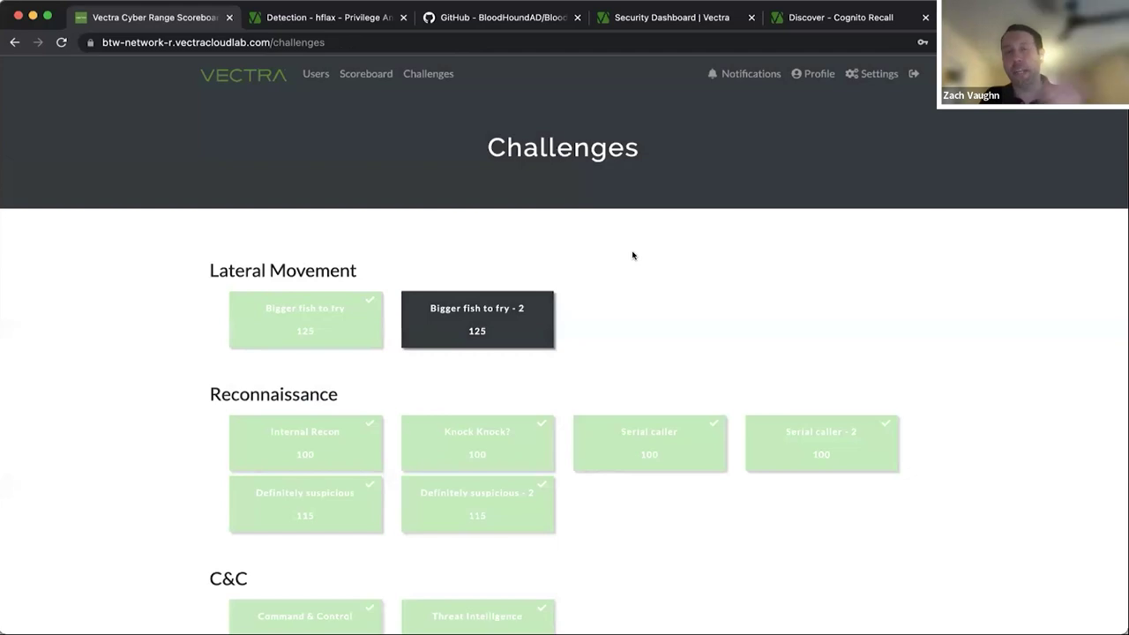
left_click(485, 323)
left_click(485, 323)
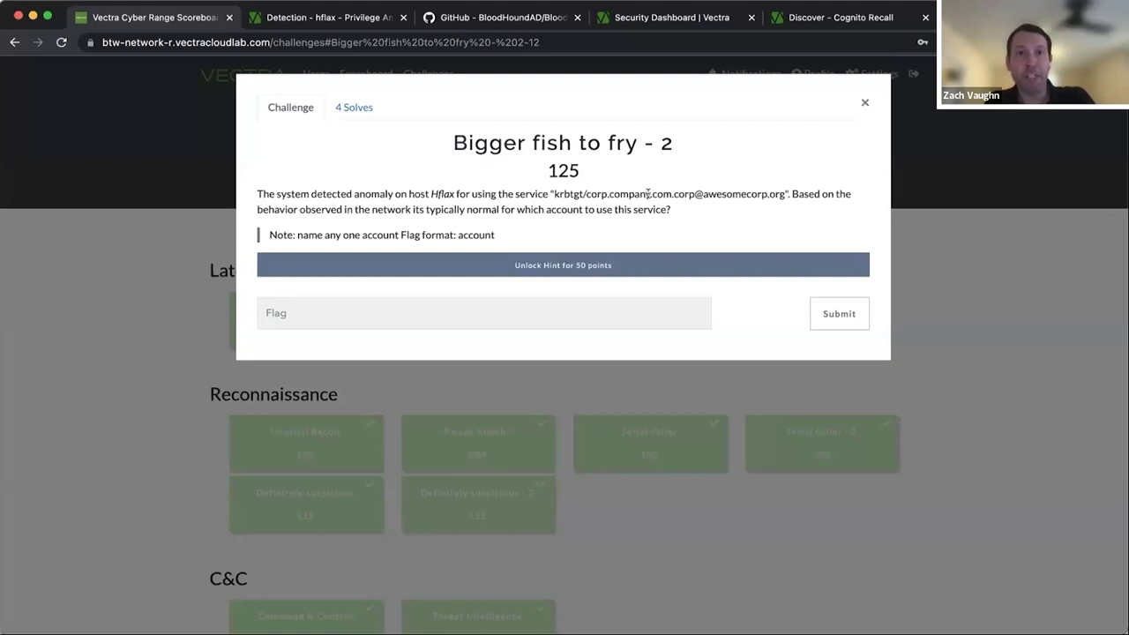
left_click(340, 18)
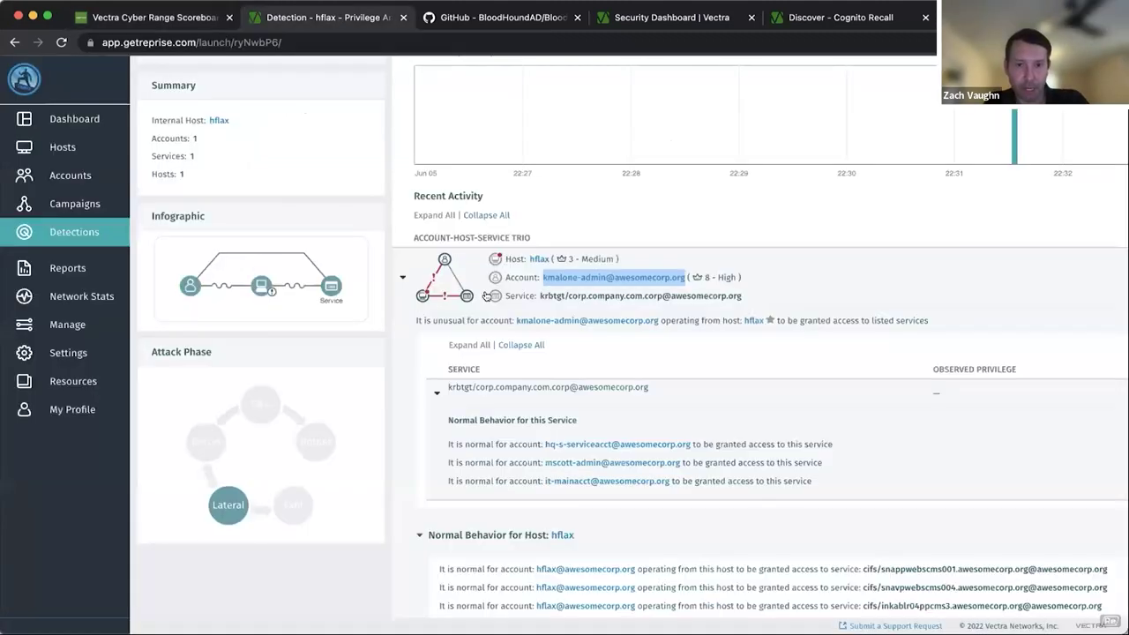
Step: Submit the last account listed as normal for the krbtgt service on host hflax as the "Bigger fish to fry - 2" flag
left_click_drag(544, 481, 667, 476)
key("super+c")
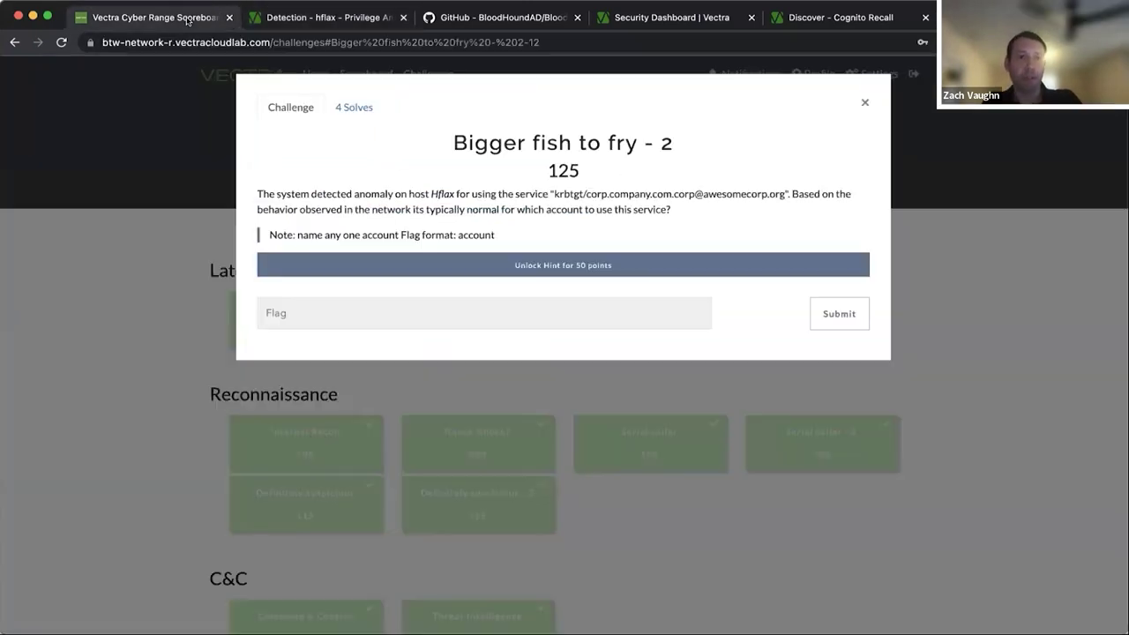
left_click(185, 19)
left_click(291, 312)
key("super+v")
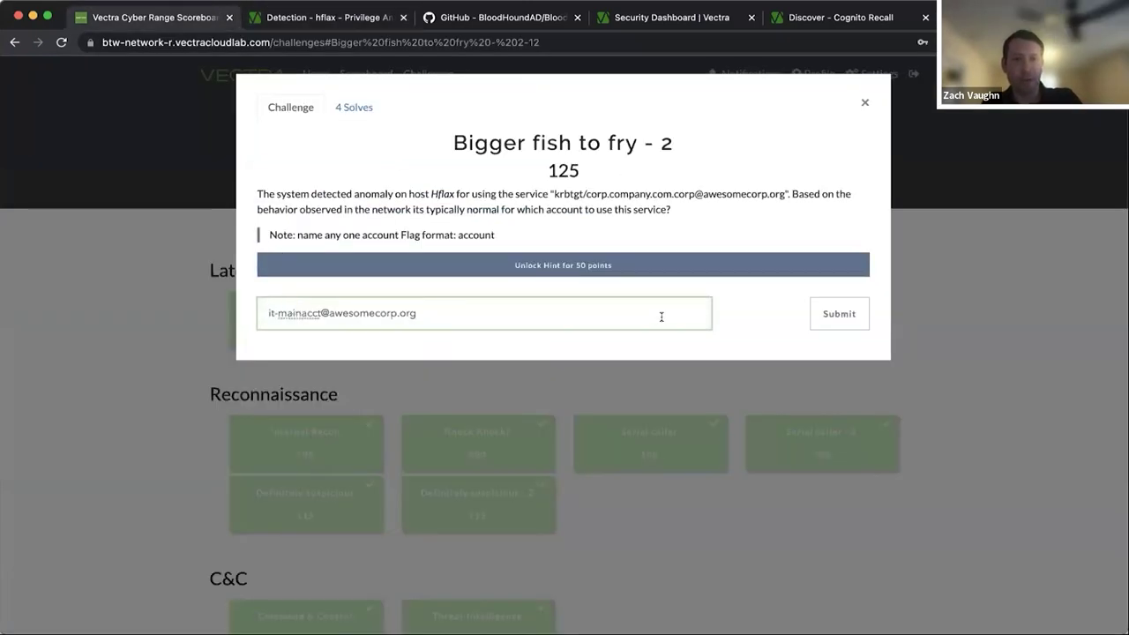
left_click(836, 312)
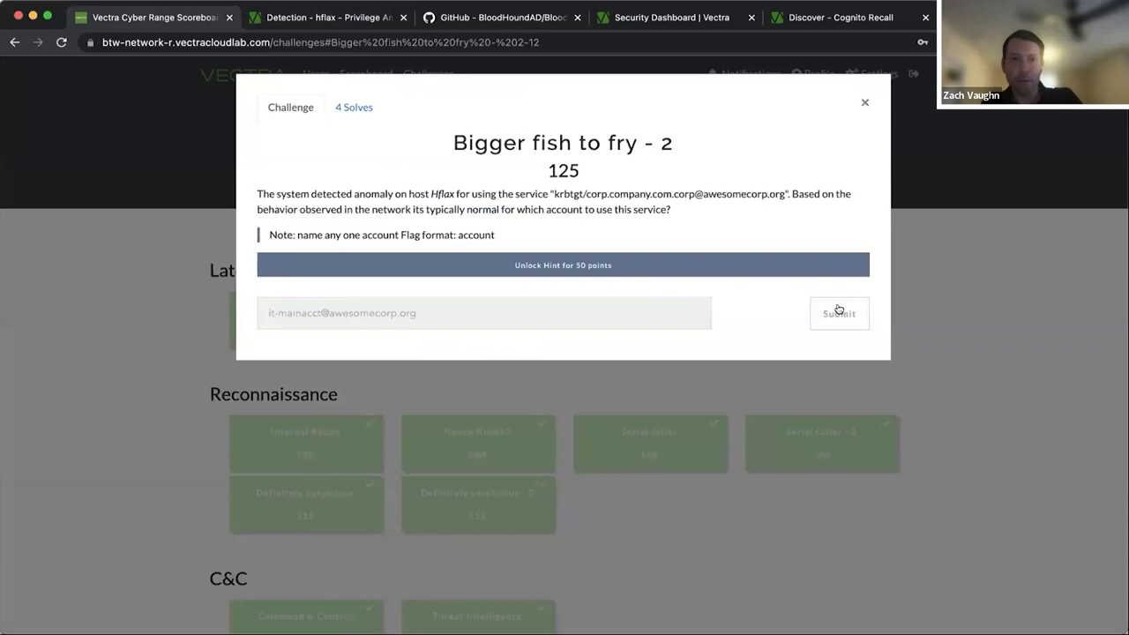
Step: Open the "Nightmare!" challenge, and bring up the File Share Enumeration detection of host hflax in the Vectra detection console
left_click(864, 101)
left_click(313, 495)
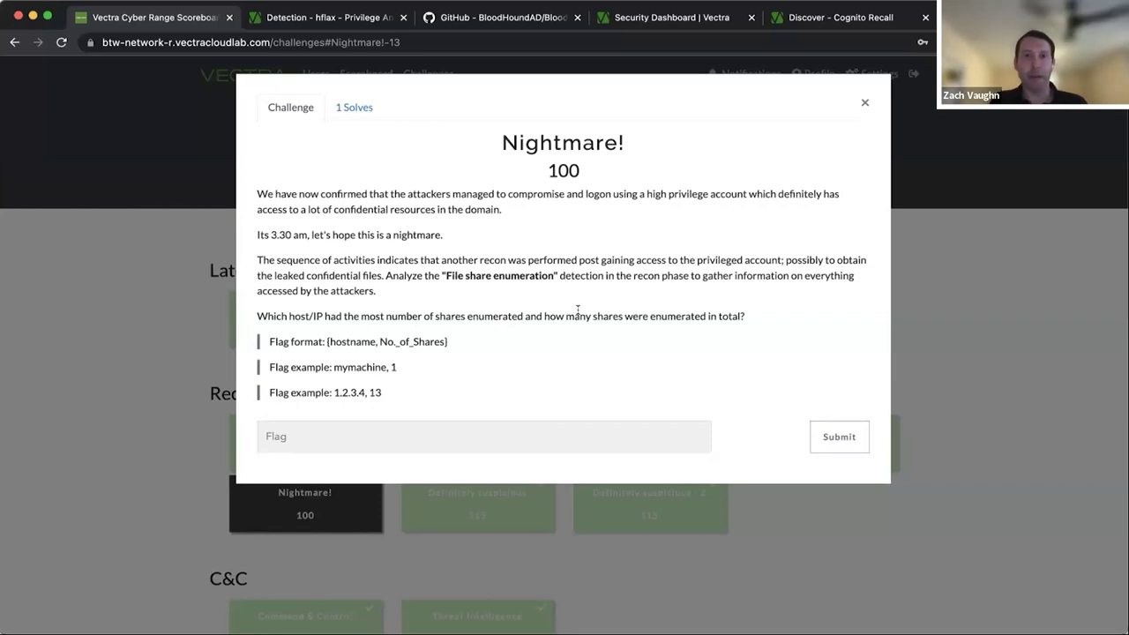
left_click(315, 17)
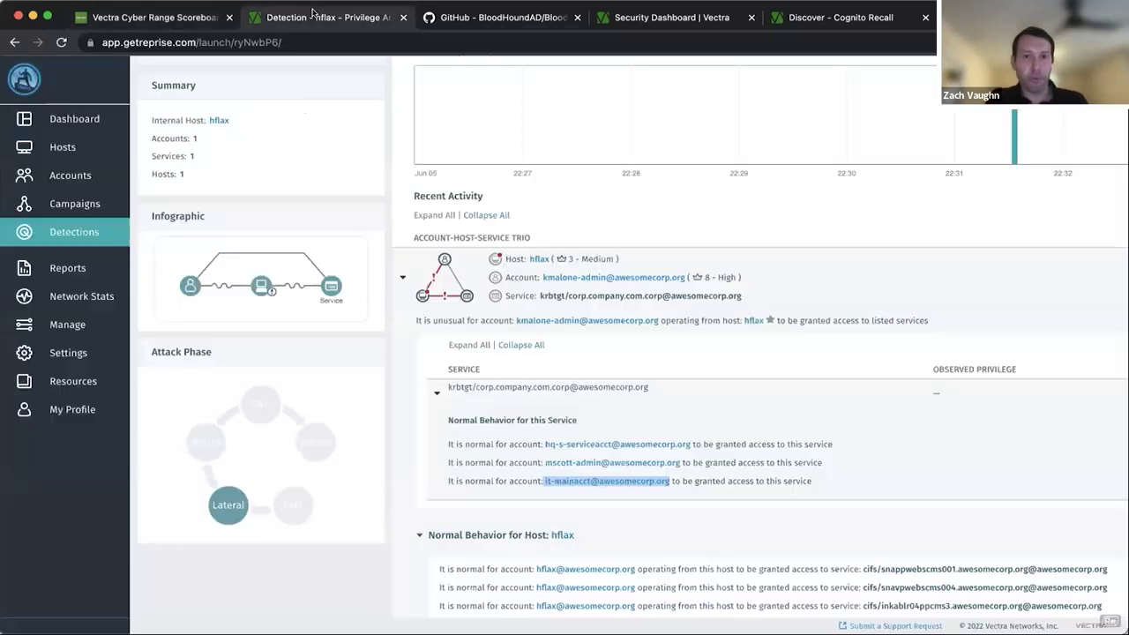
left_click(220, 121)
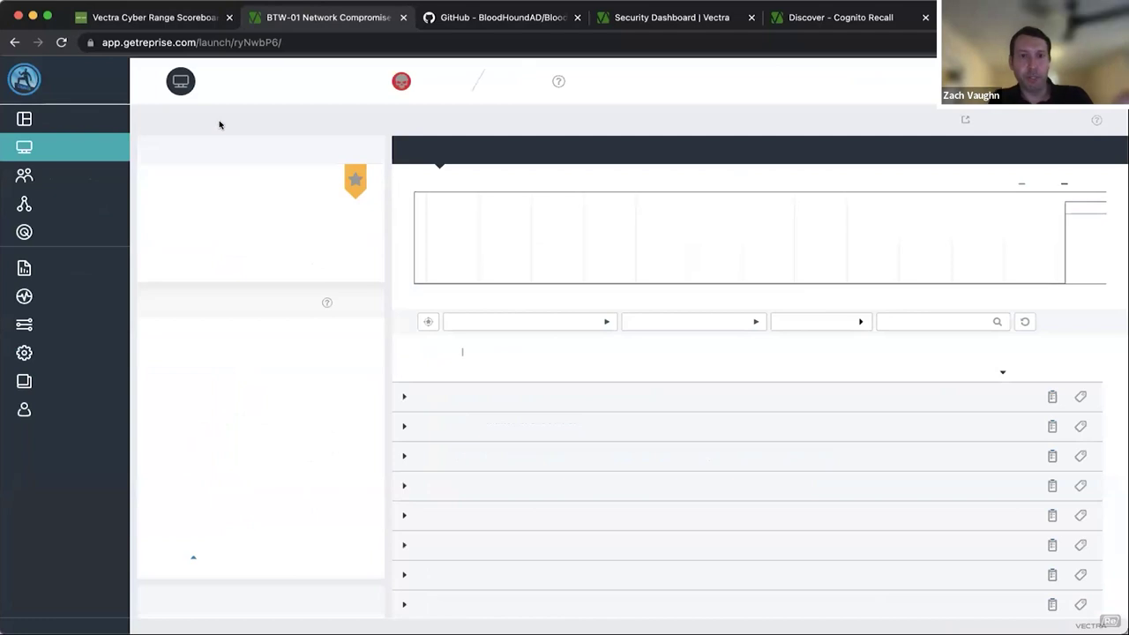
scroll(673, 506, "down", 2)
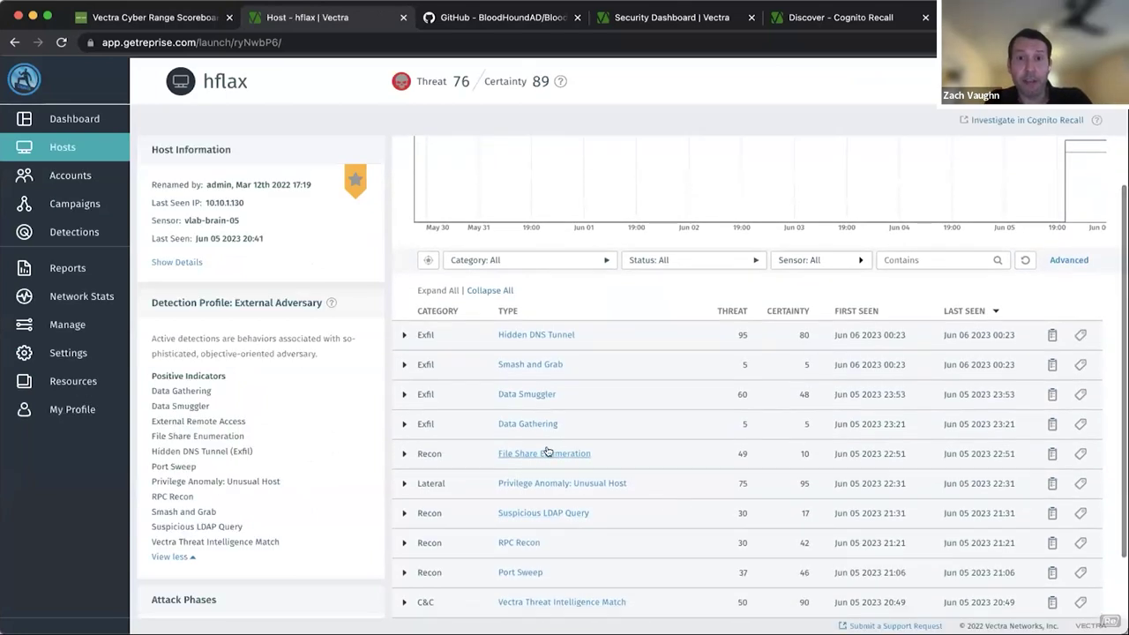
left_click(545, 453)
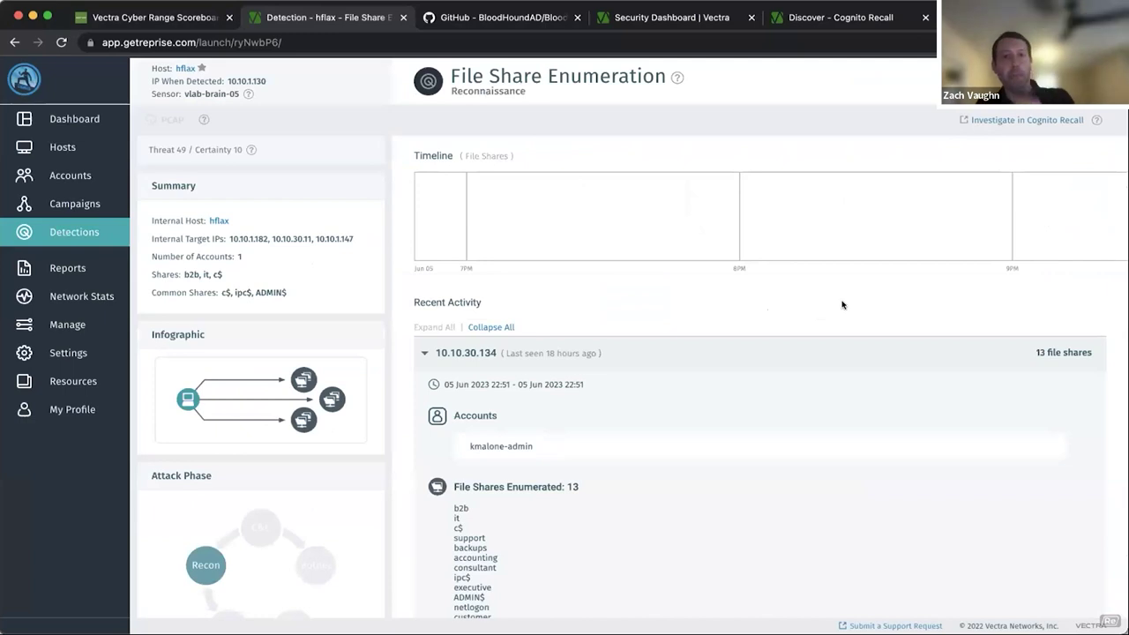
Step: Examine the Recent Activity entries of the File Share Enumeration detection for the number of shares enumerated on each IP
scroll(842, 305, "down", 1)
scroll(635, 532, "down", 3)
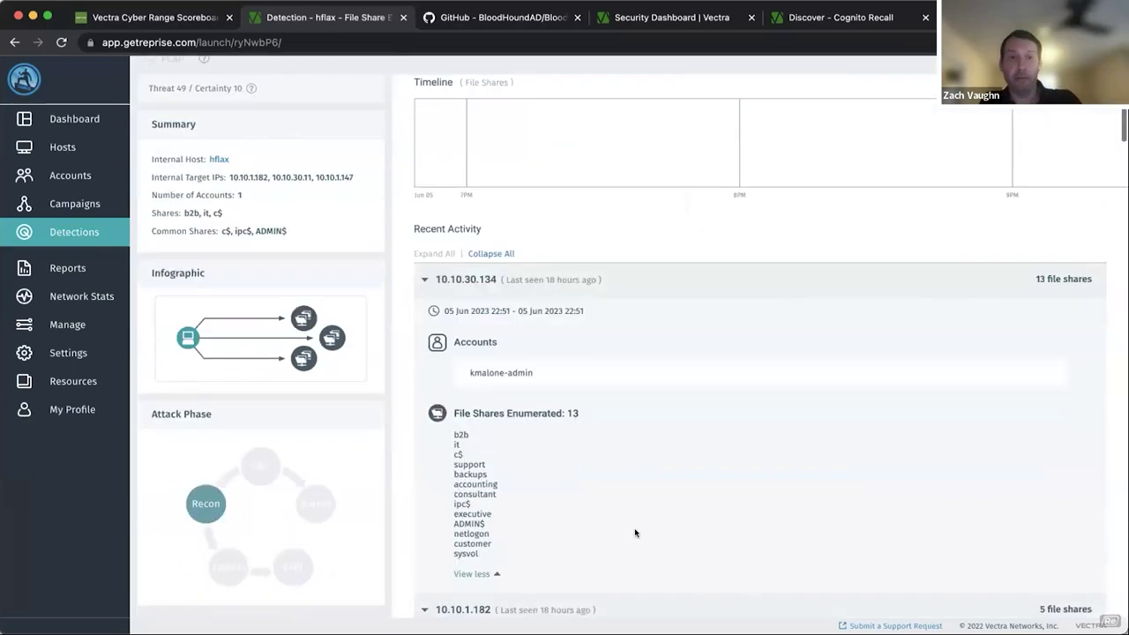
scroll(556, 482, "down", 3)
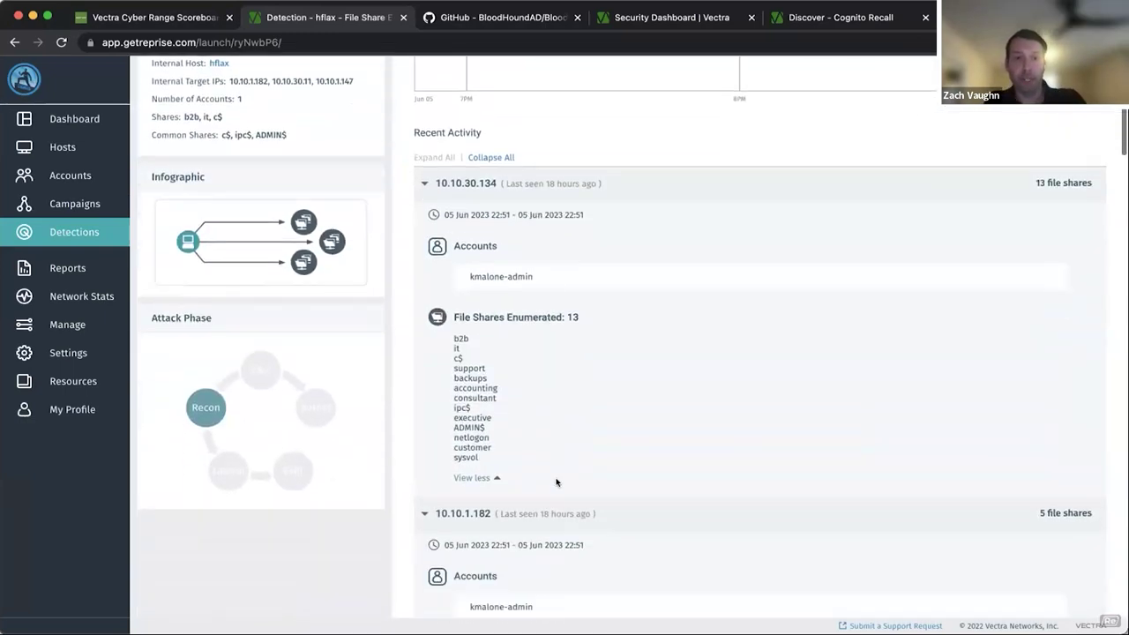
scroll(660, 346, "down", 1)
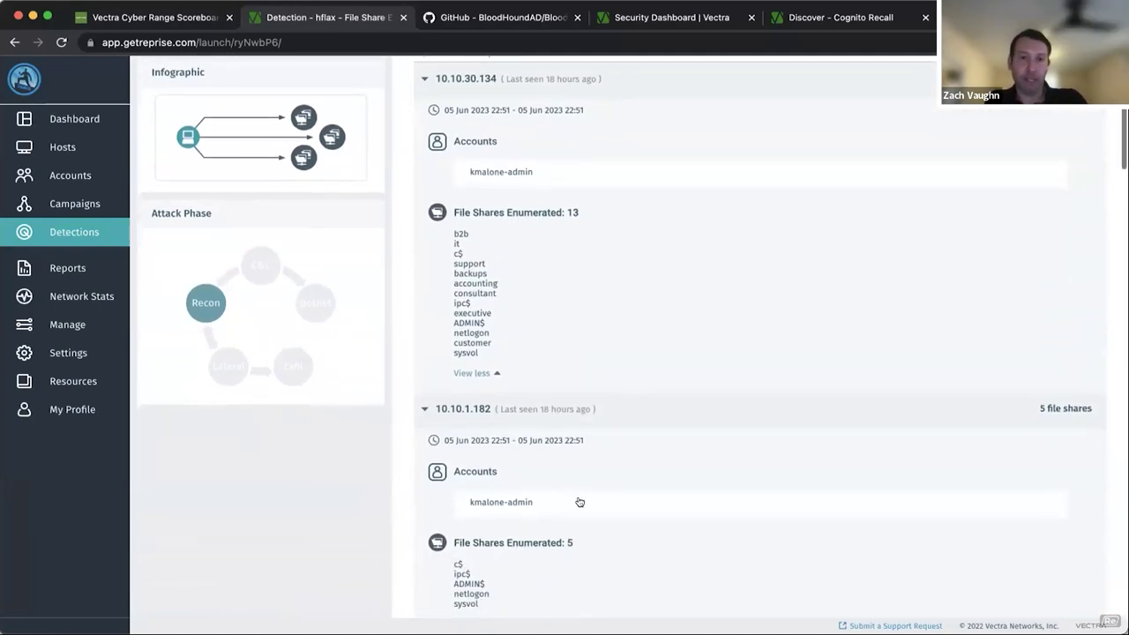
scroll(573, 502, "down", 5)
scroll(580, 504, "down", 7)
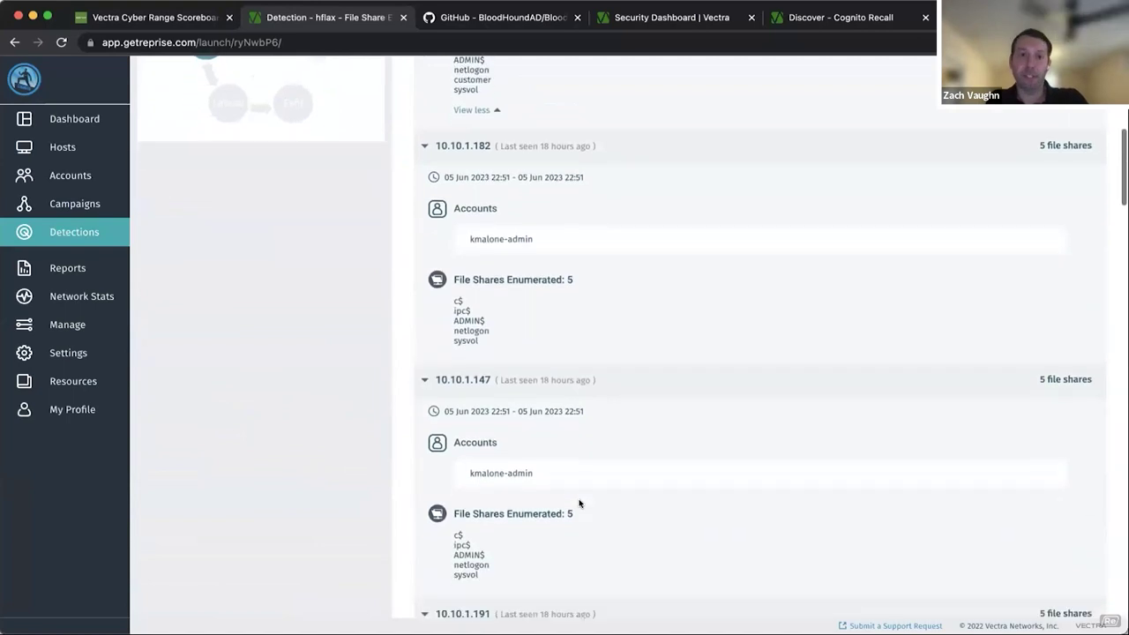
scroll(580, 502, "down", 10)
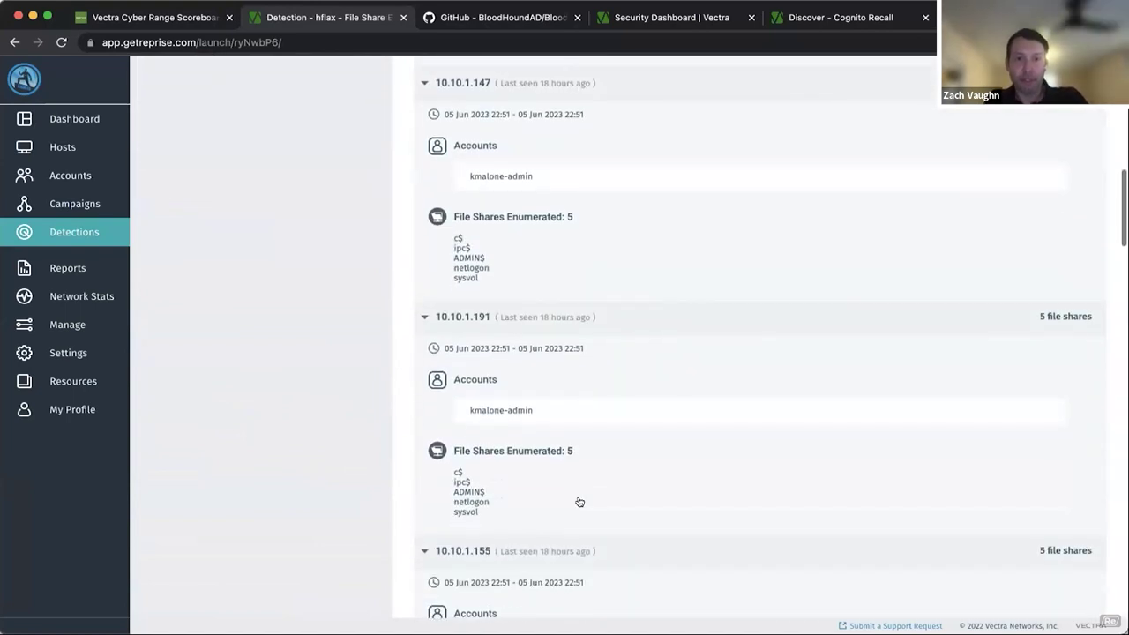
scroll(580, 502, "down", 3)
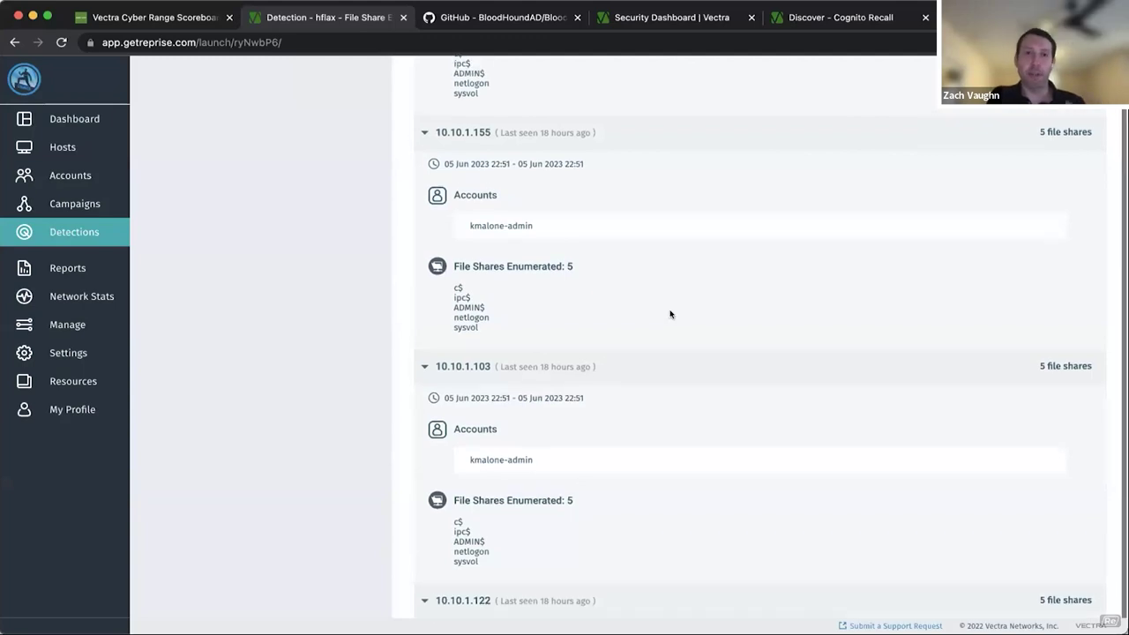
scroll(670, 314, "down", 3)
scroll(671, 314, "down", 9)
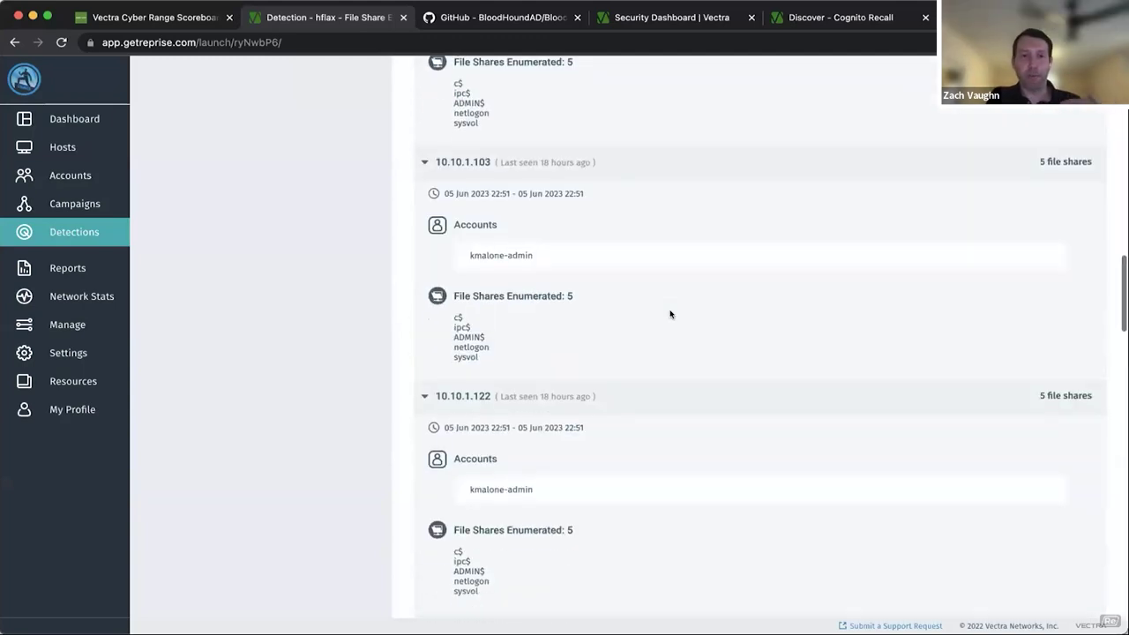
scroll(670, 314, "down", 11)
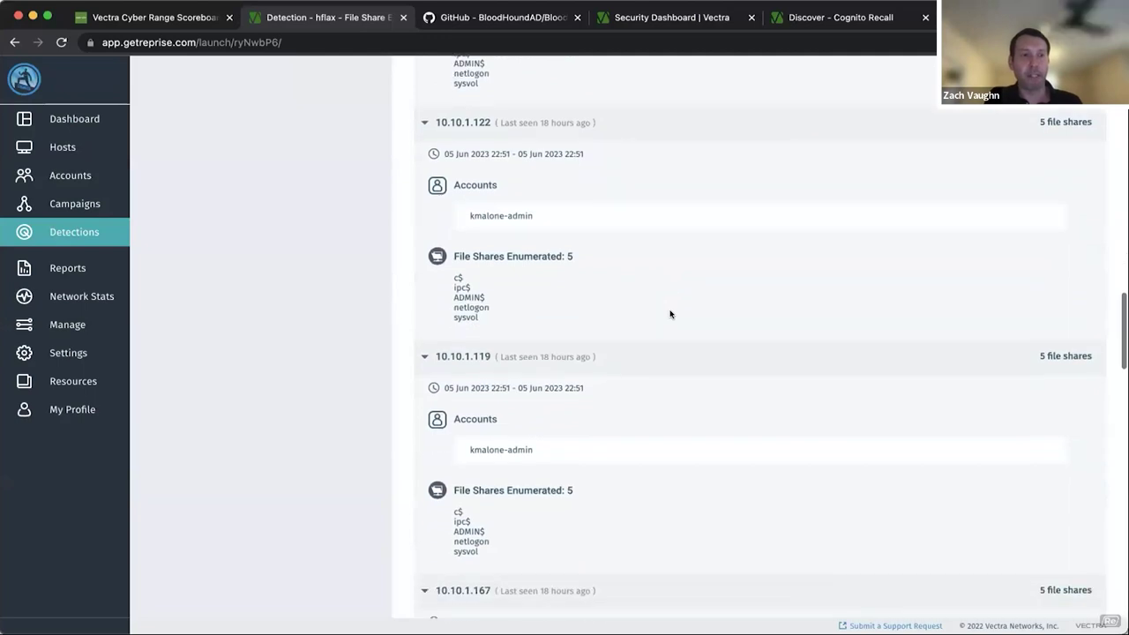
scroll(670, 315, "down", 3)
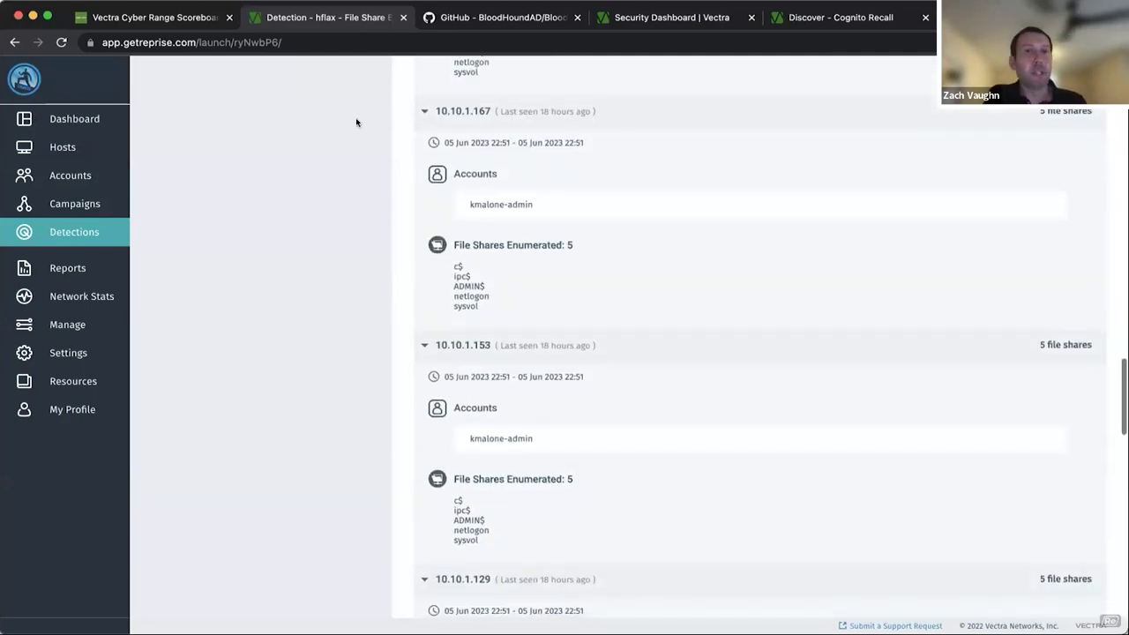
Step: Reread the "Nightmare!" question and its flag format on the challenge scoreboard
left_click(176, 18)
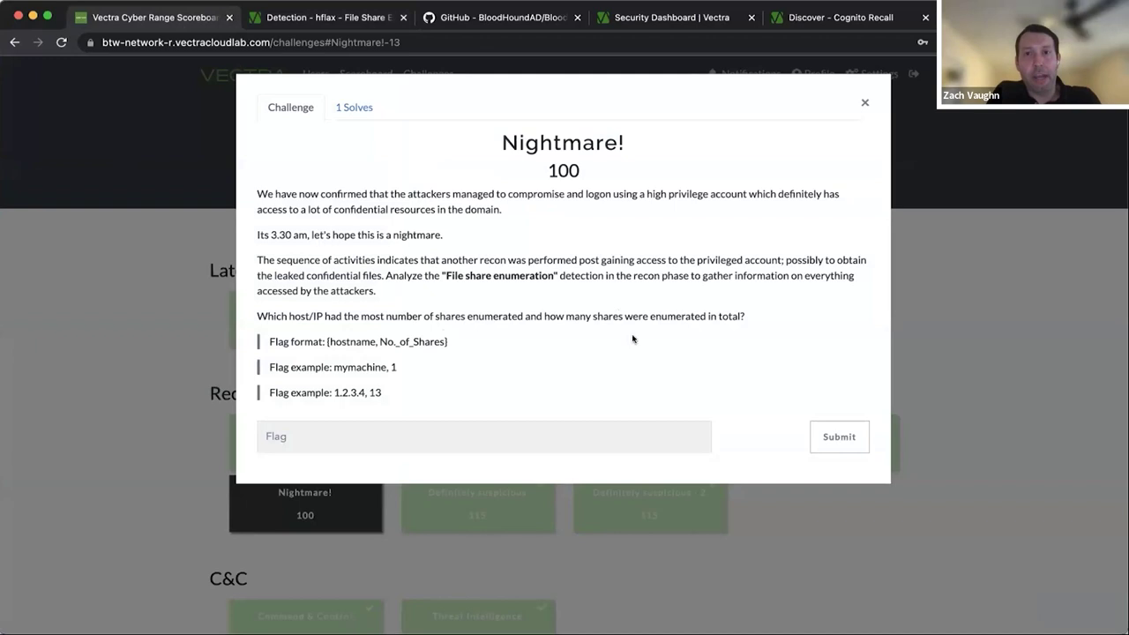
left_click(409, 442)
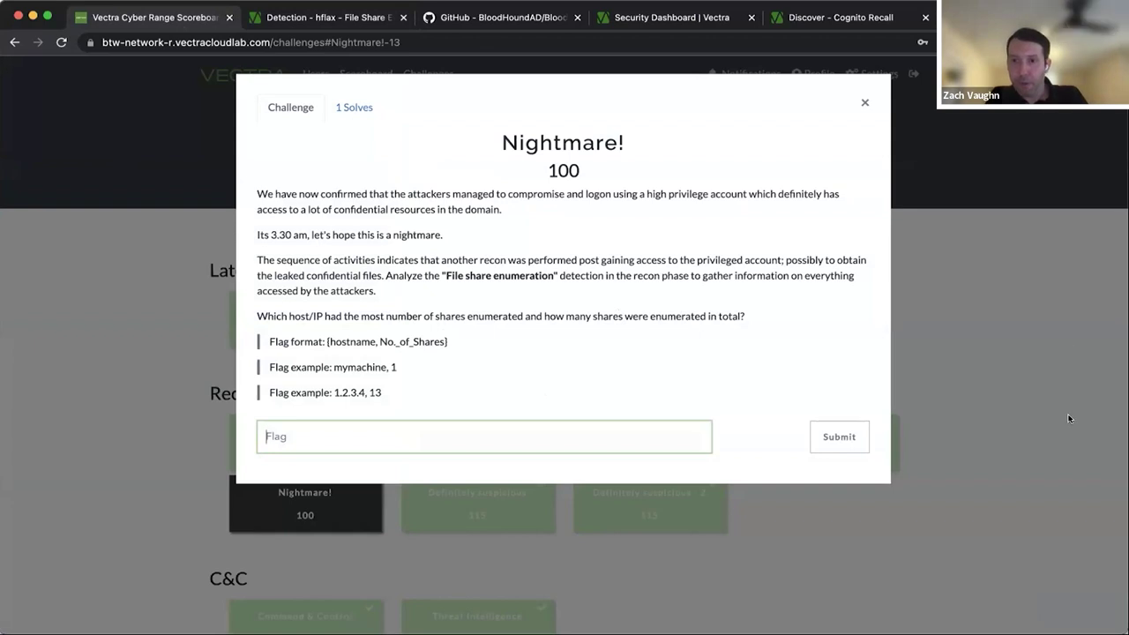
left_click(312, 18)
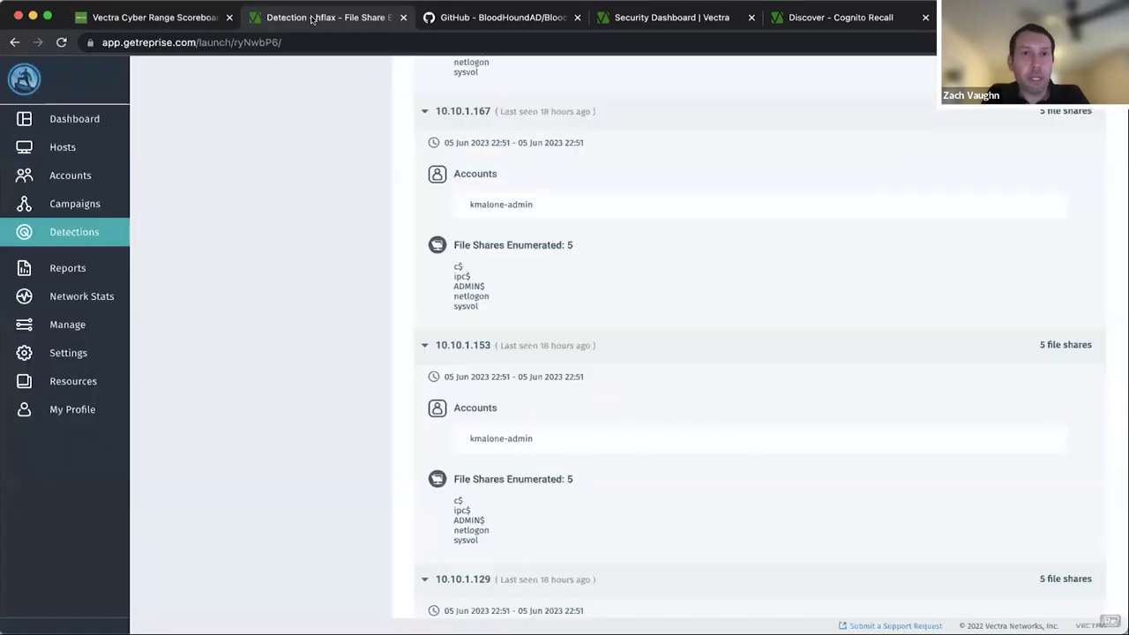
key("ctrl+shift+Tab")
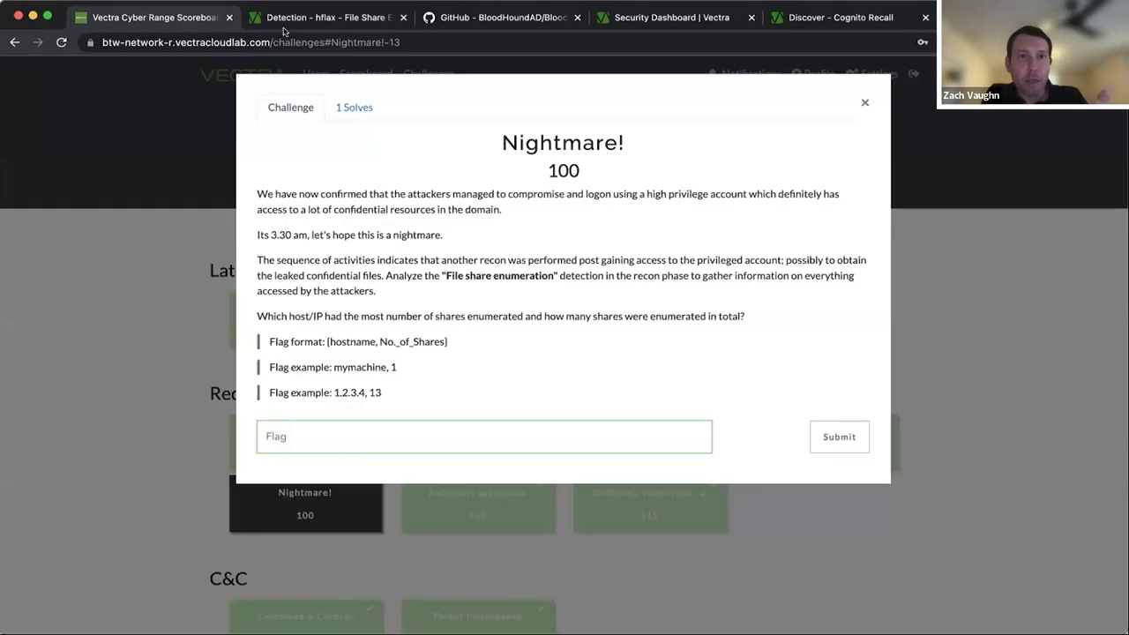
Step: Compare the number of file shares enumerated on each IP in the Recent Activity of hflax's File Share Enumeration detection, starting from the first entry
left_click(313, 19)
scroll(564, 222, "up", 1)
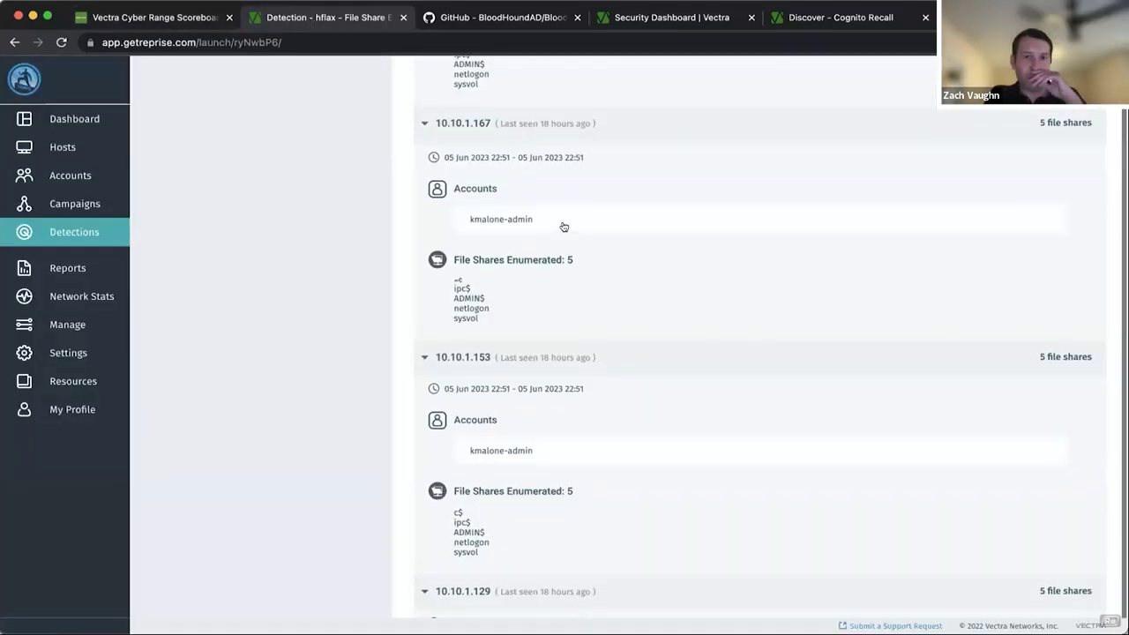
scroll(563, 227, "up", 10)
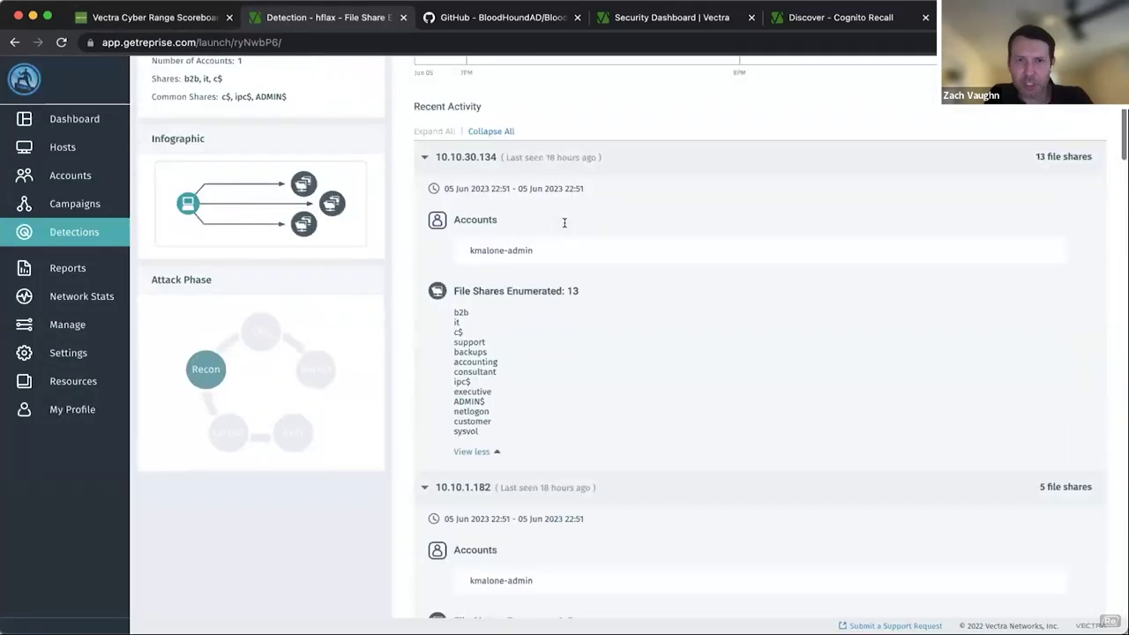
scroll(617, 370, "up", 1)
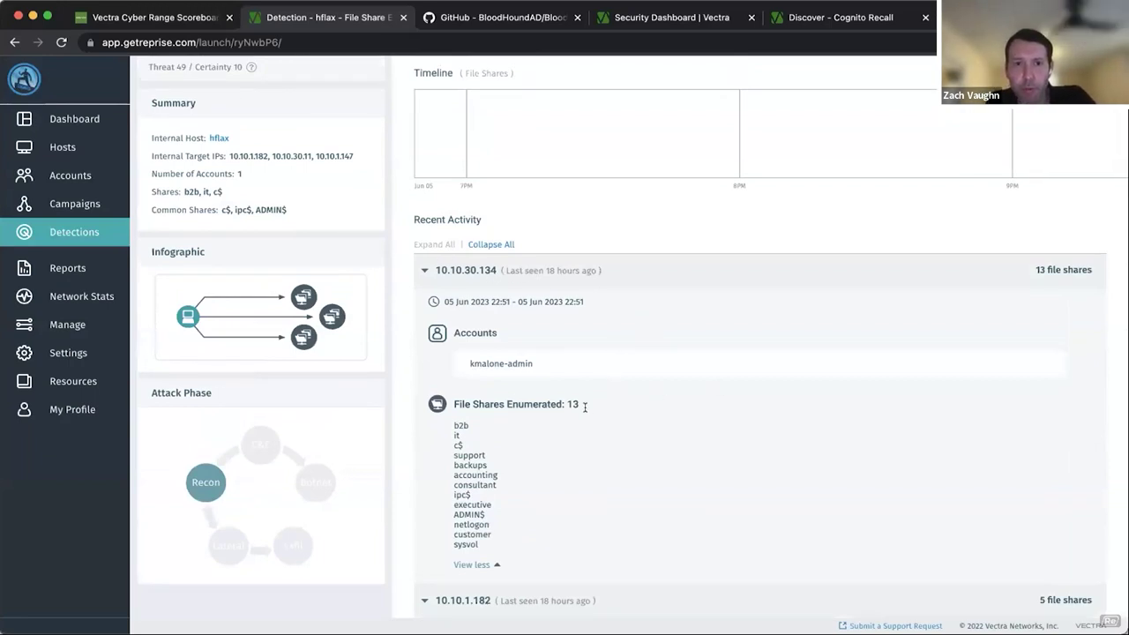
scroll(640, 417, "down", 1)
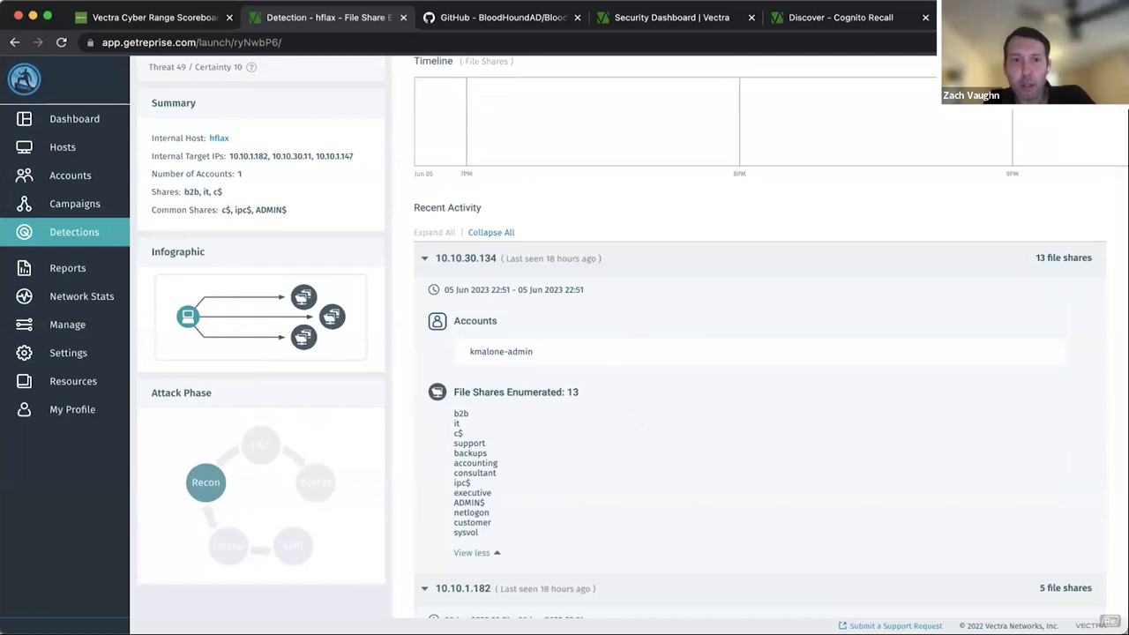
scroll(804, 430, "down", 5)
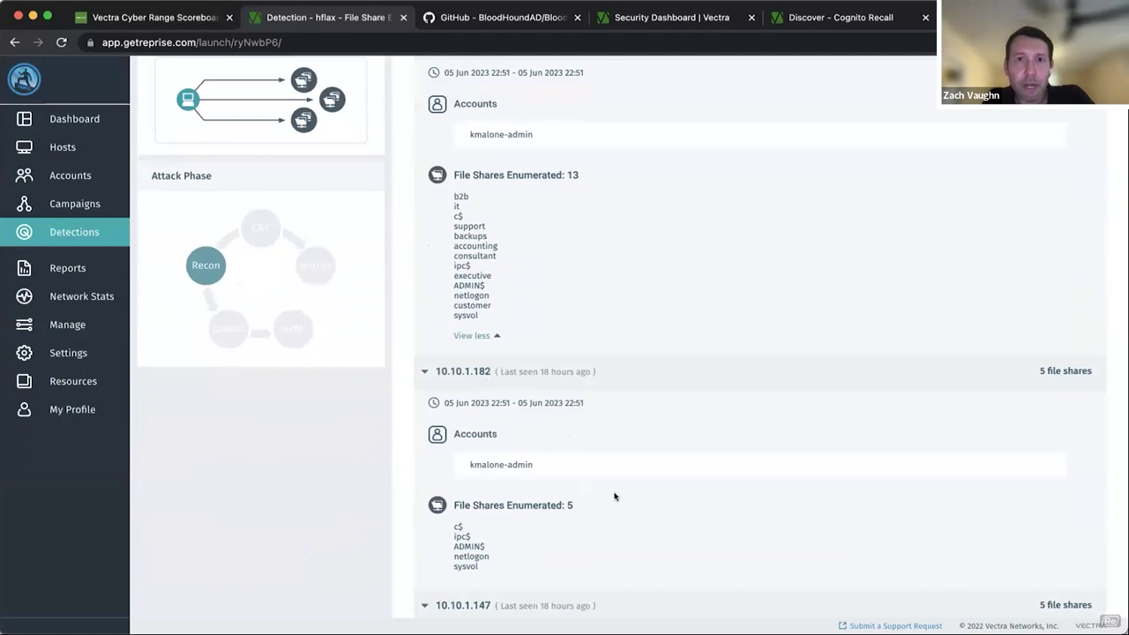
scroll(615, 496, "down", 6)
scroll(615, 496, "down", 1)
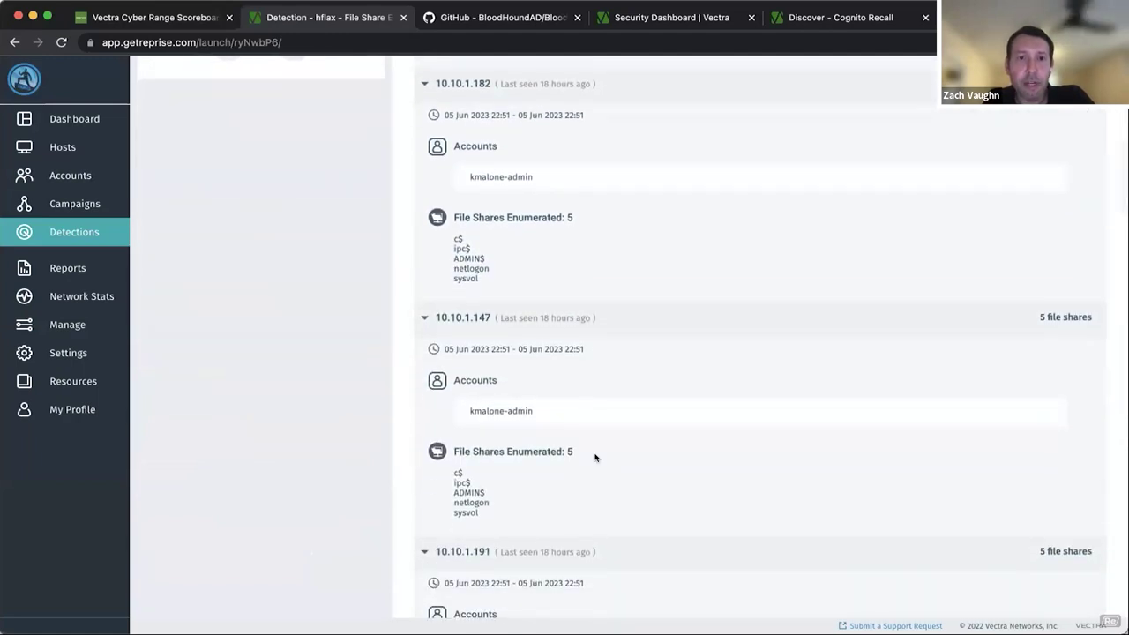
scroll(676, 449, "down", 3)
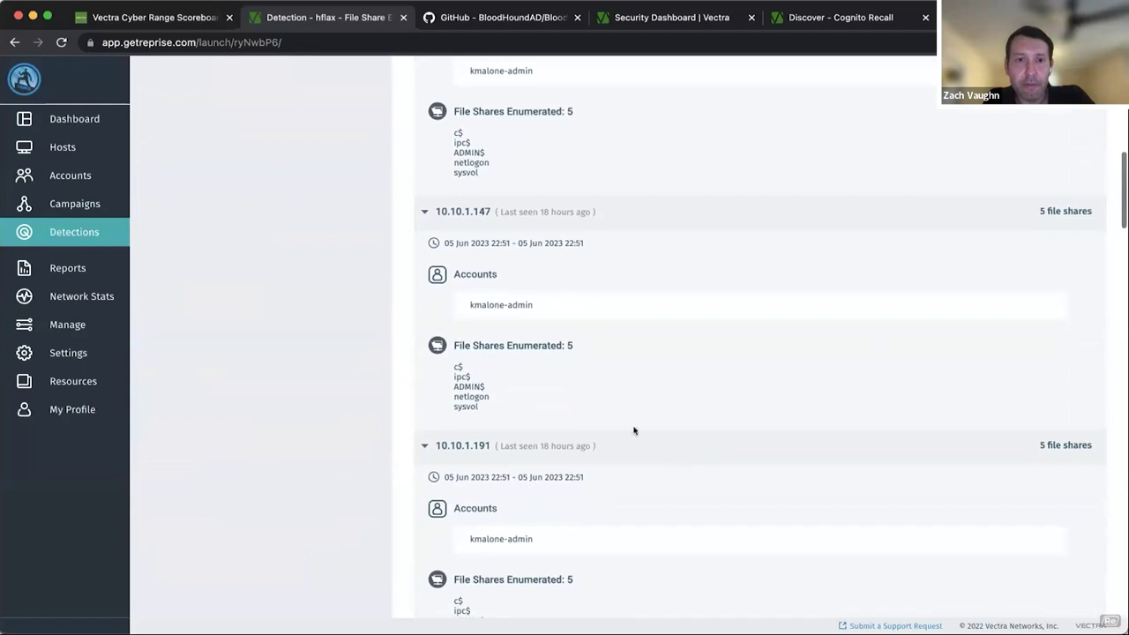
scroll(672, 462, "down", 4)
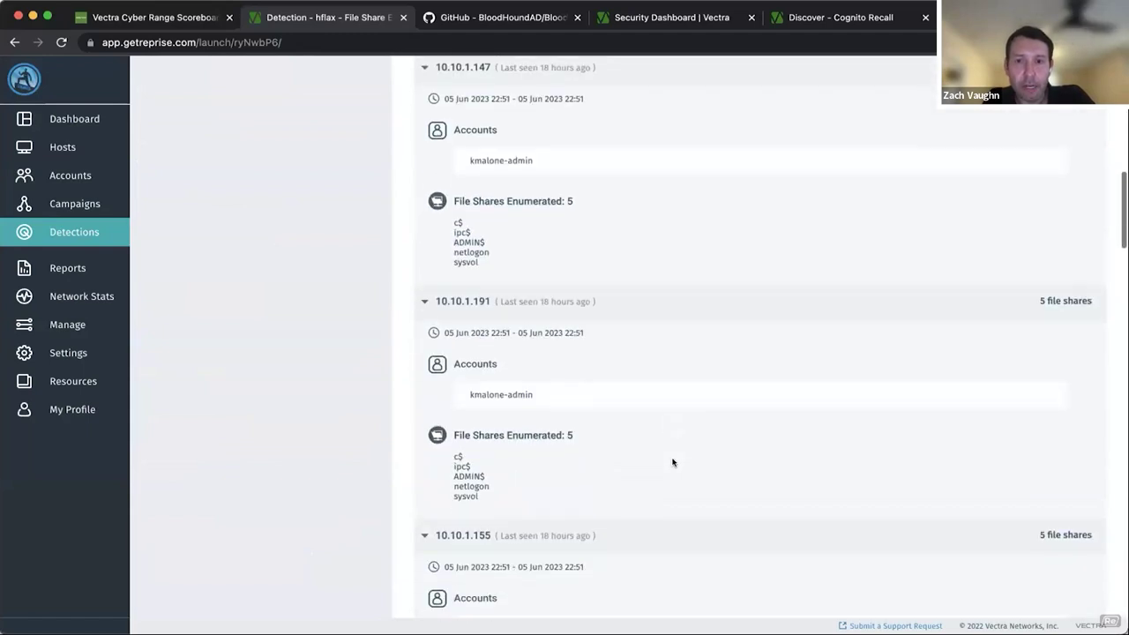
scroll(618, 527, "down", 6)
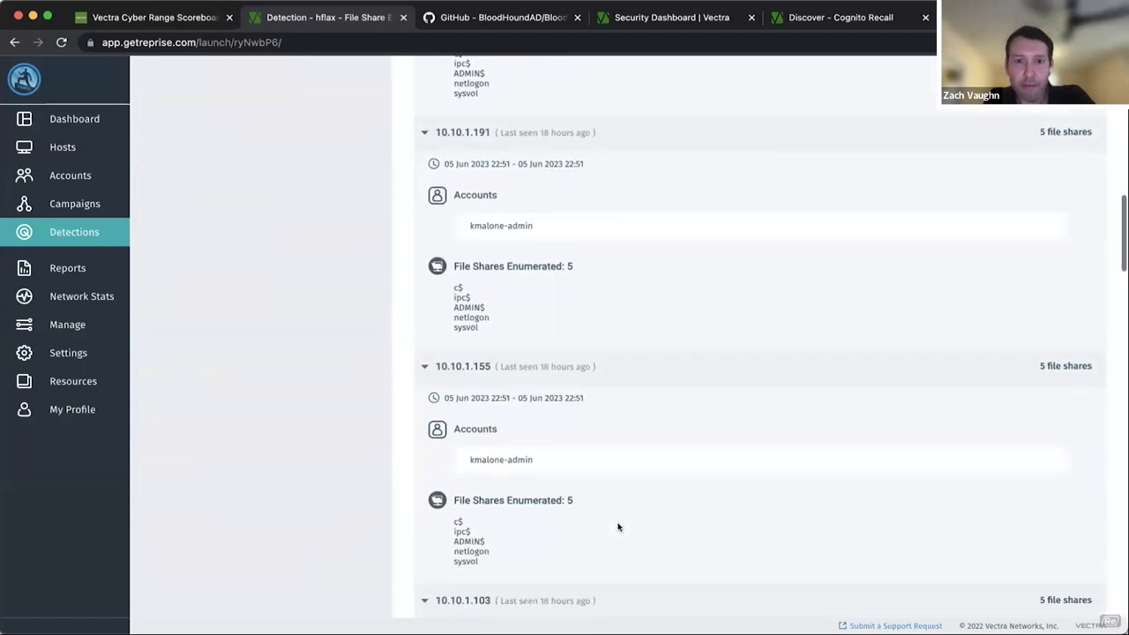
scroll(612, 480, "down", 3)
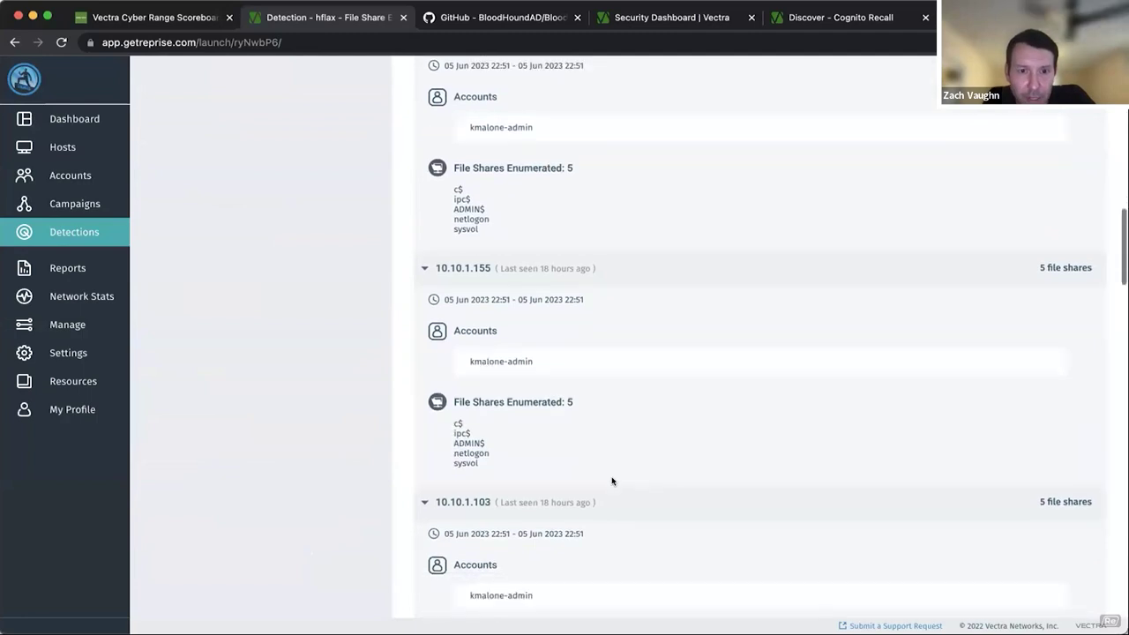
scroll(612, 481, "down", 6)
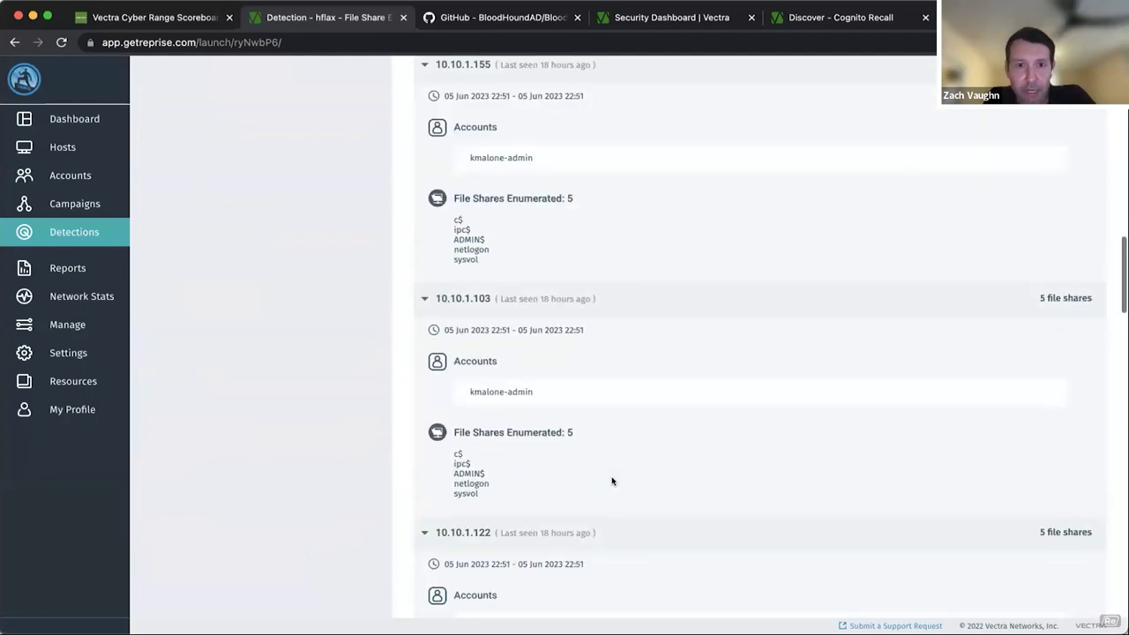
scroll(612, 480, "down", 1)
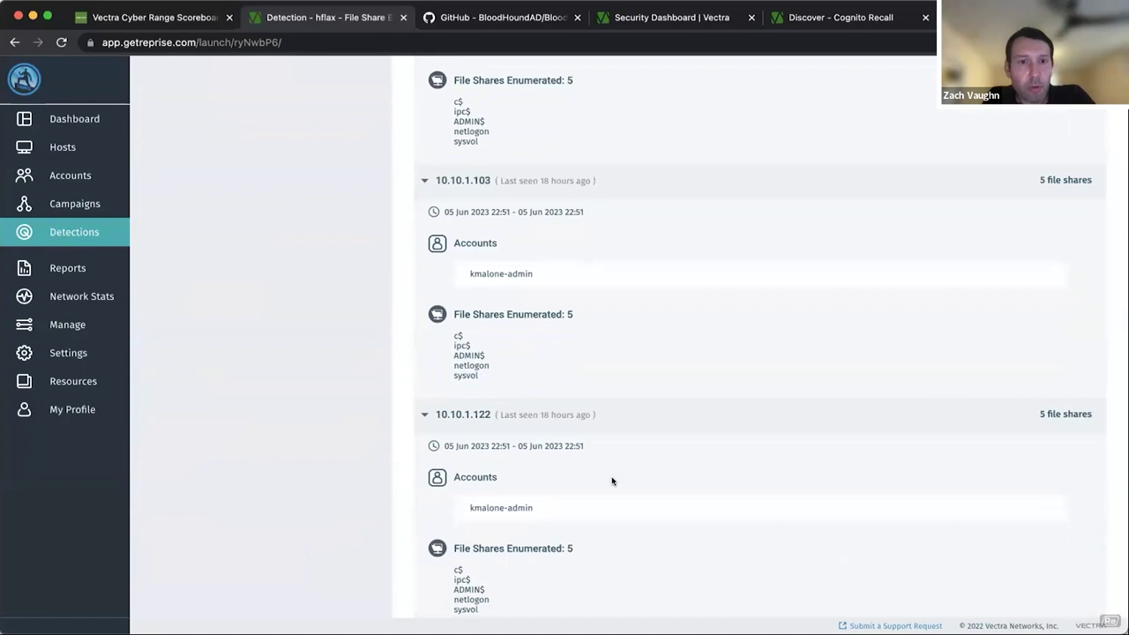
scroll(612, 481, "down", 6)
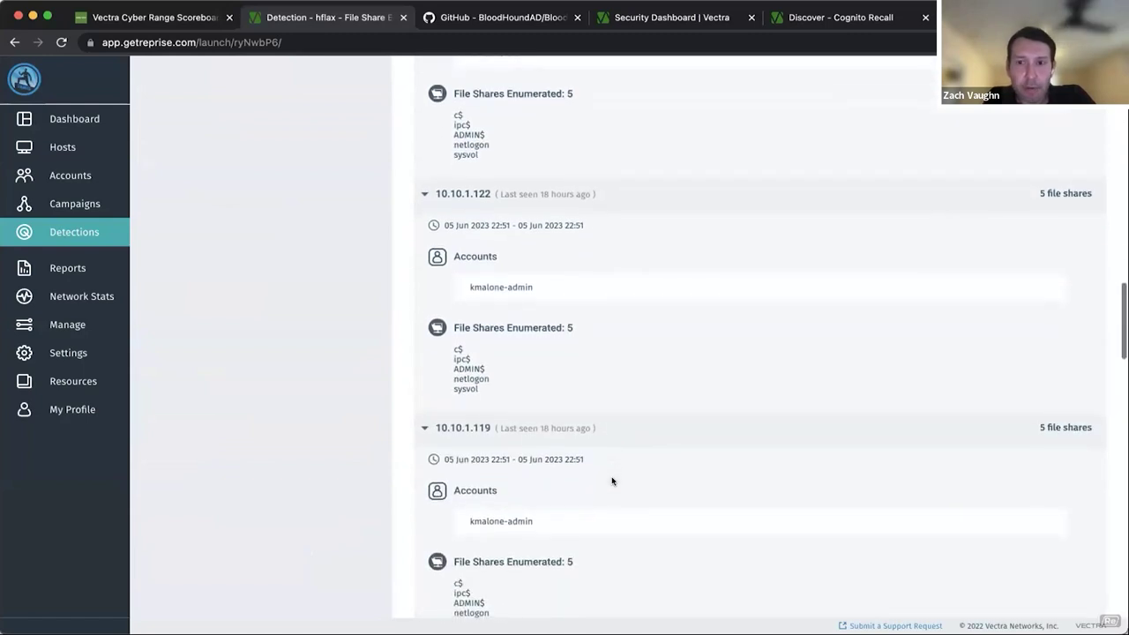
scroll(612, 481, "down", 4)
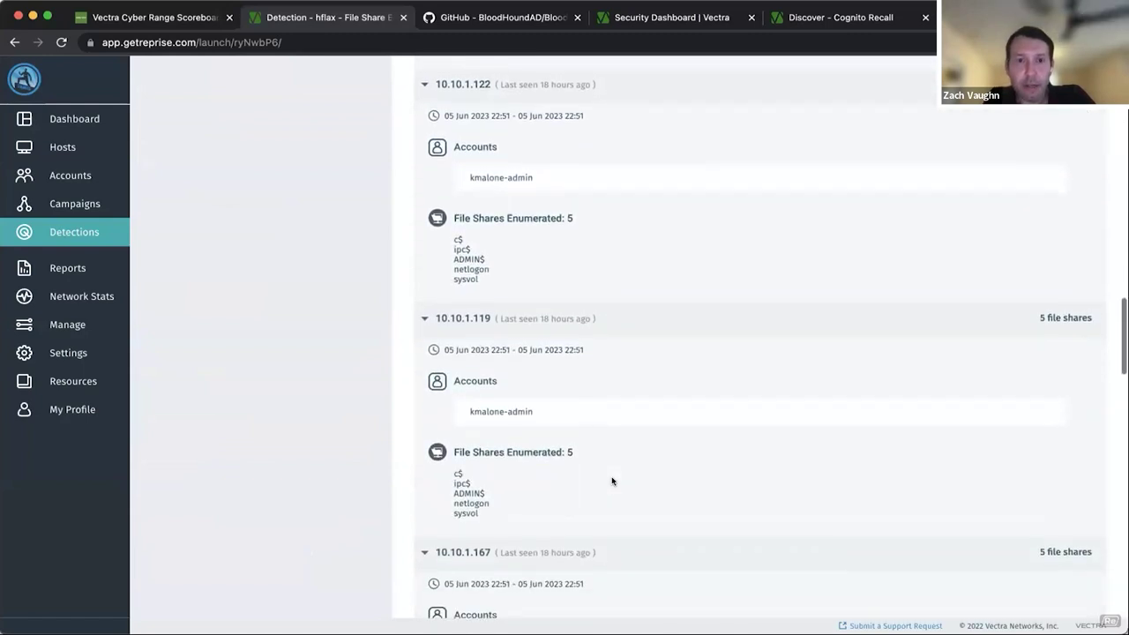
scroll(612, 481, "down", 3)
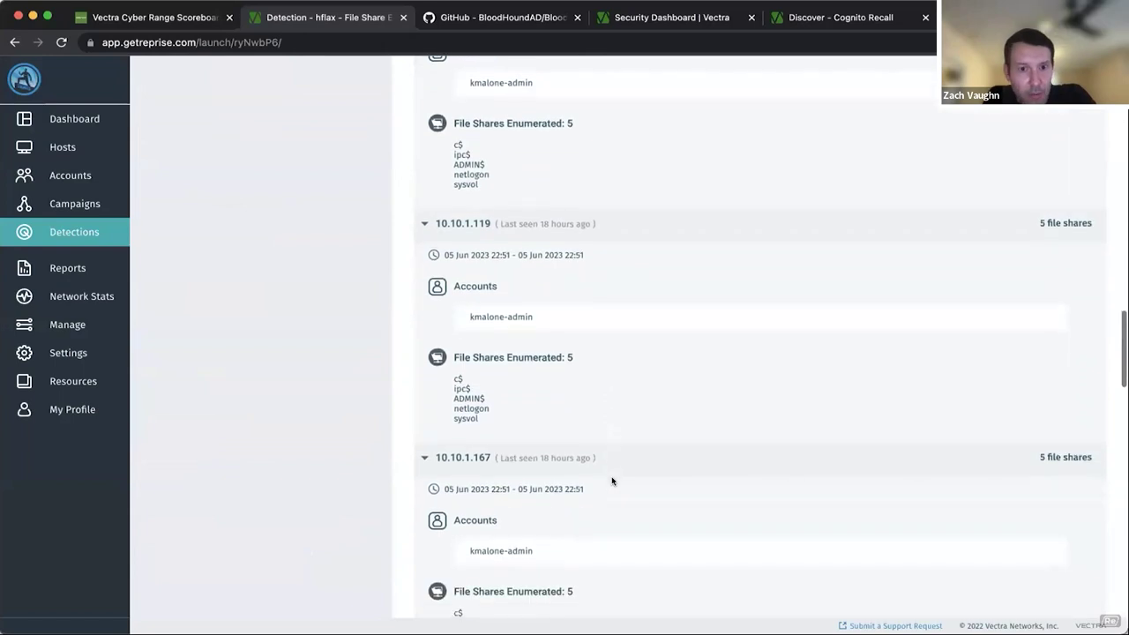
scroll(612, 481, "down", 6)
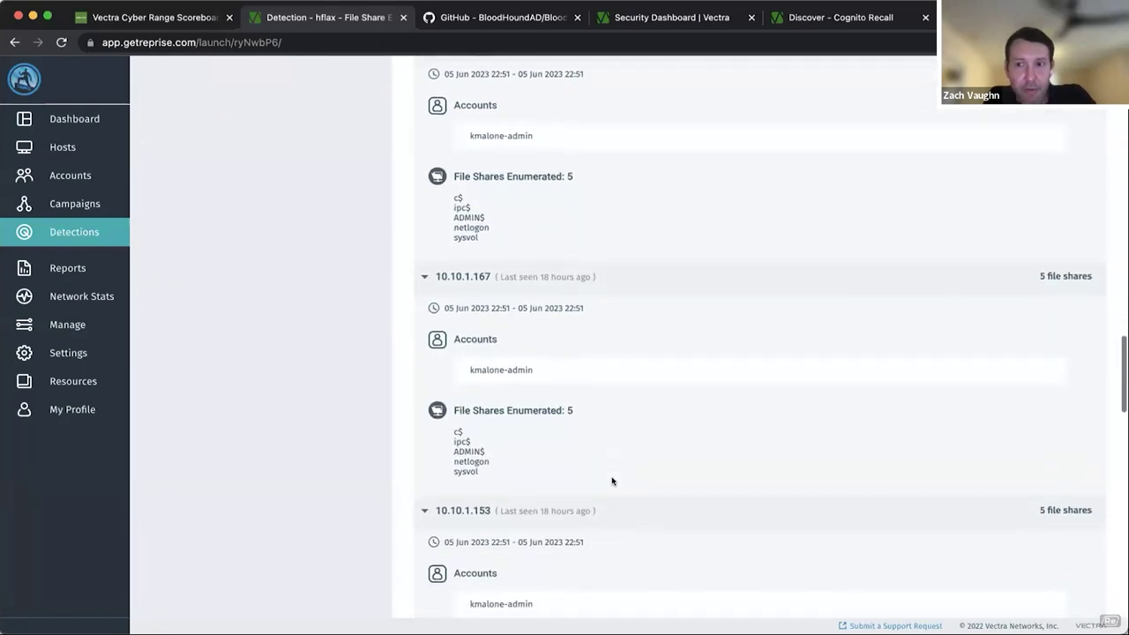
scroll(612, 481, "down", 1)
scroll(612, 481, "down", 6)
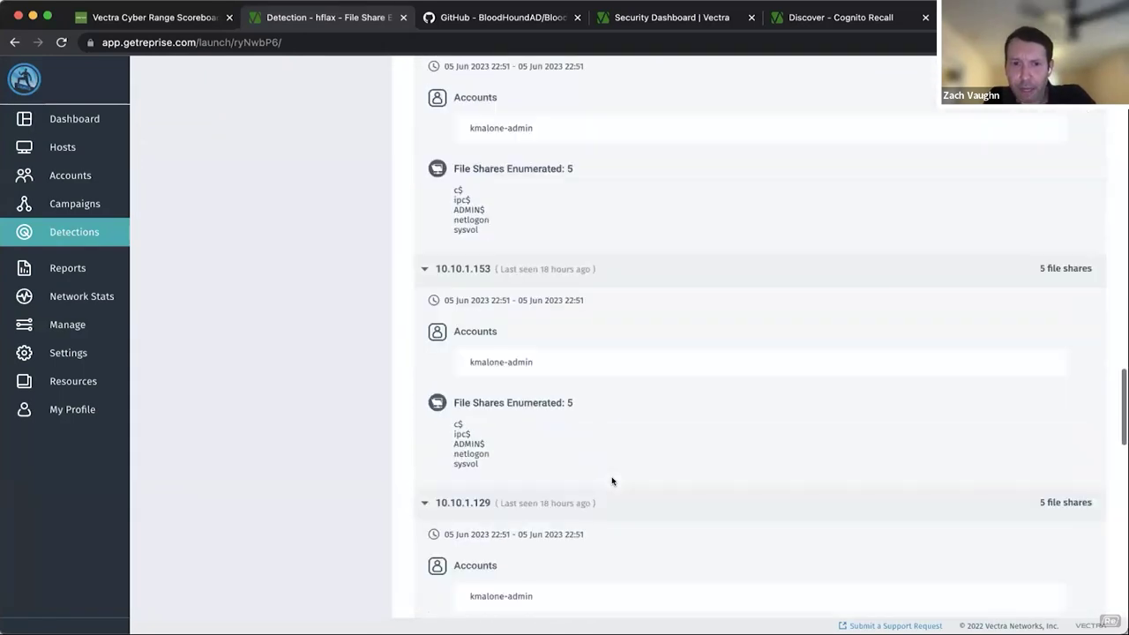
scroll(612, 481, "down", 6)
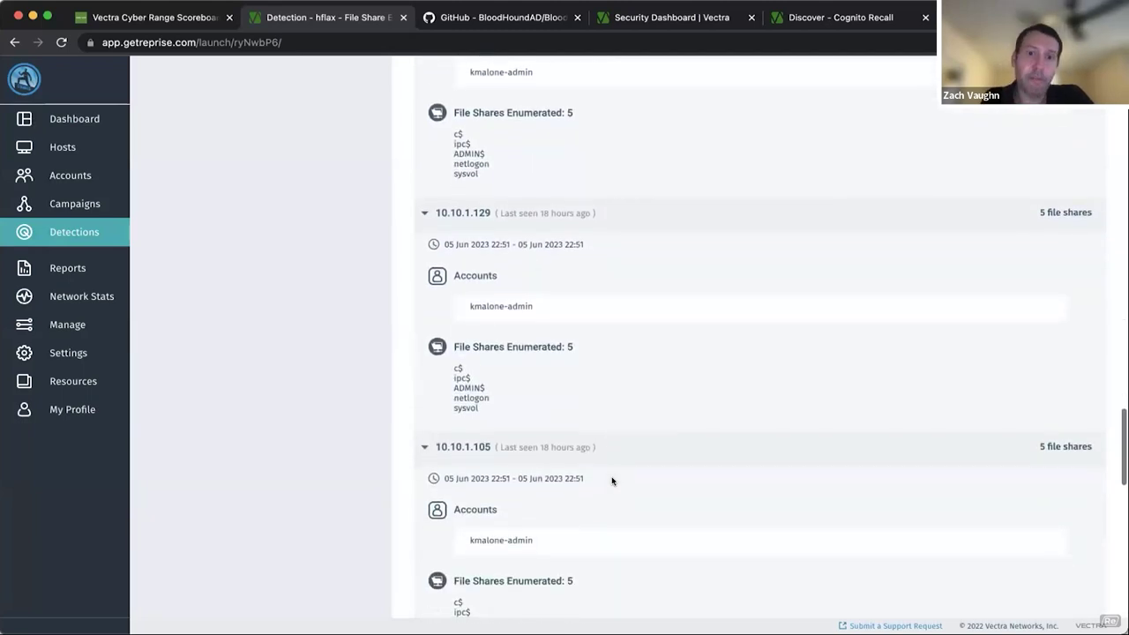
scroll(612, 480, "down", 5)
scroll(613, 481, "down", 5)
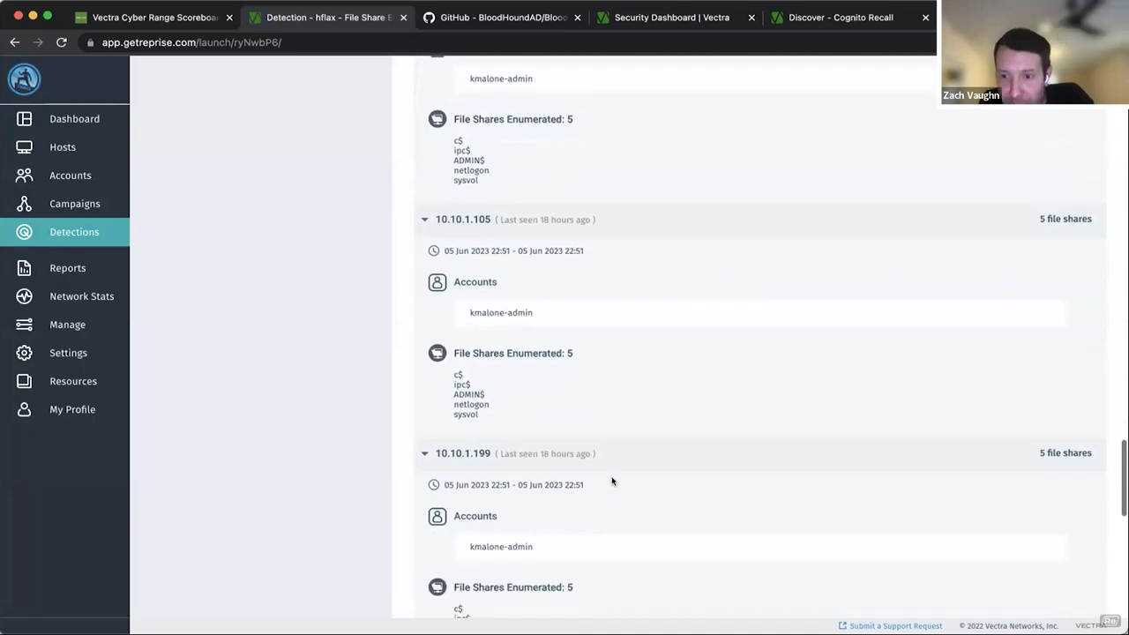
scroll(612, 481, "down", 2)
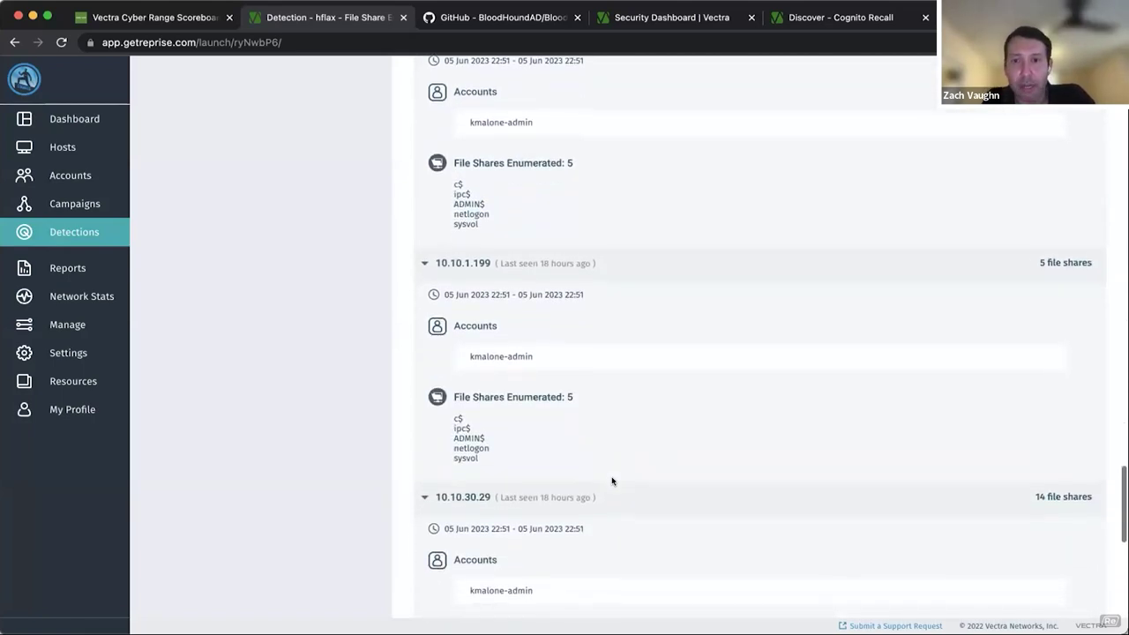
scroll(612, 481, "down", 2)
scroll(612, 481, "down", 2)
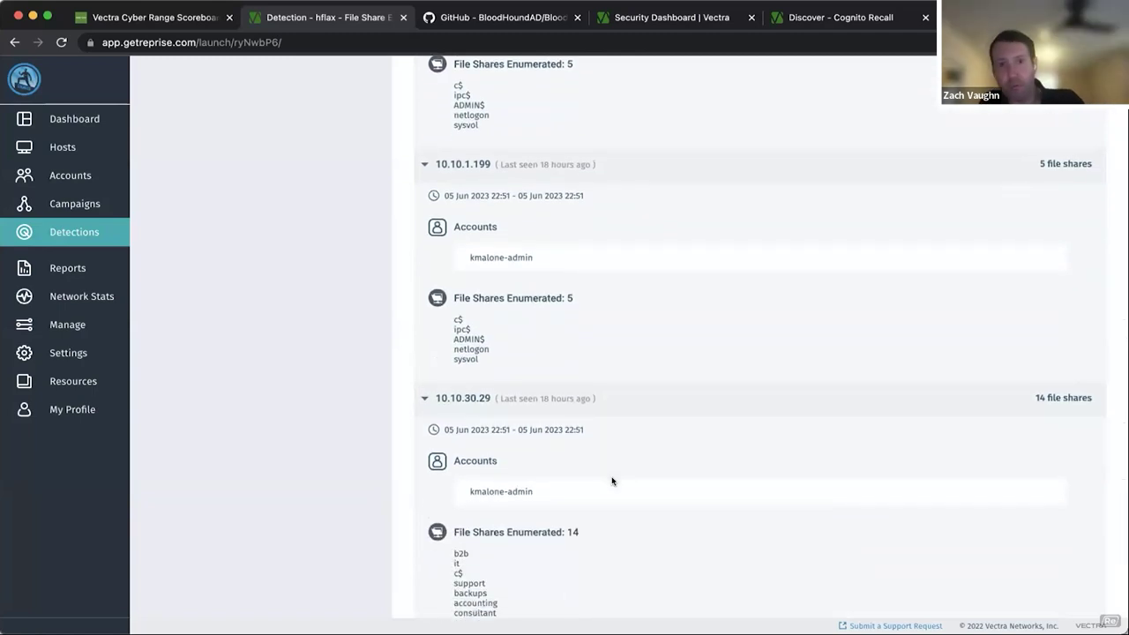
scroll(612, 481, "down", 1)
scroll(612, 481, "down", 1)
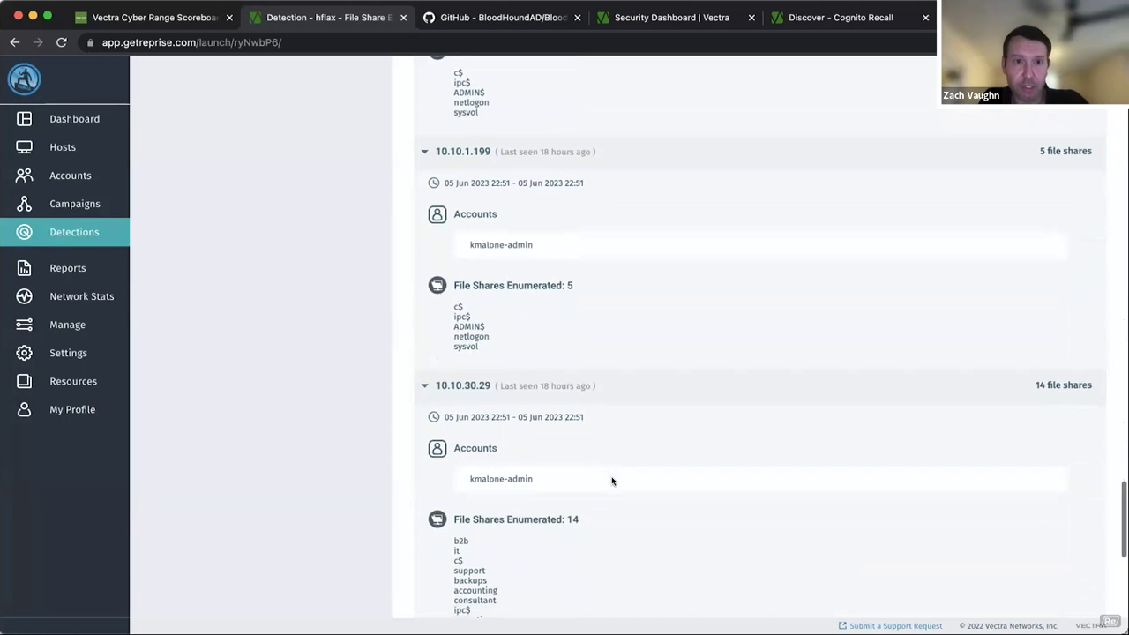
Step: Copy the IP 10.10.30.29 from its Recent Activity entry, and check the share counts of the remaining entries against it
left_click_drag(450, 384, 436, 384)
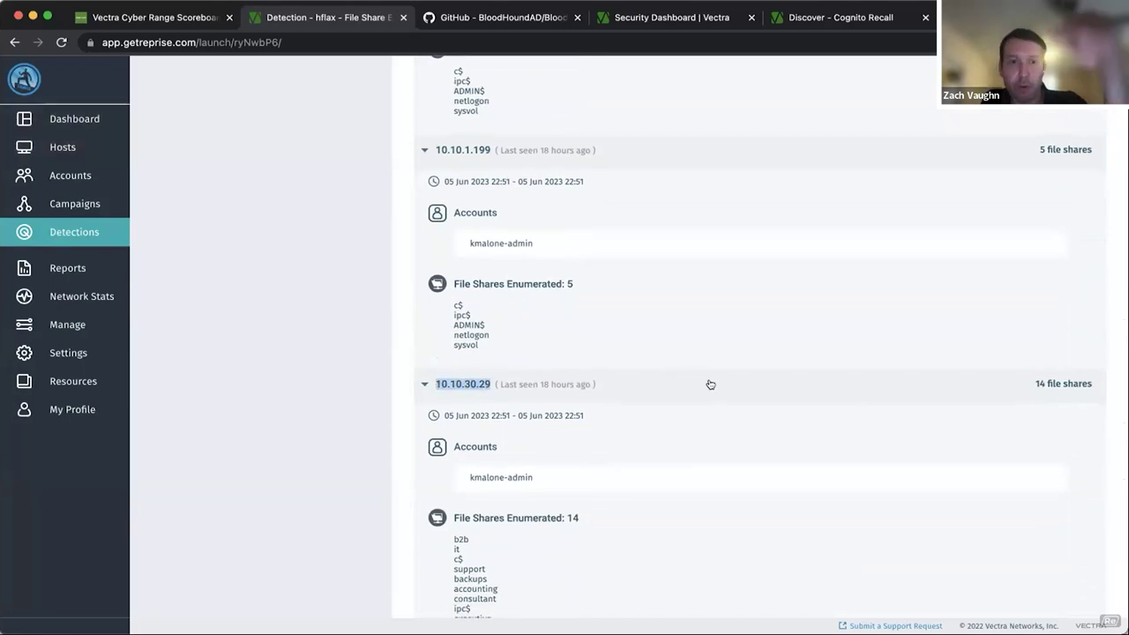
scroll(711, 384, "down", 5)
scroll(711, 382, "down", 3)
scroll(711, 383, "down", 4)
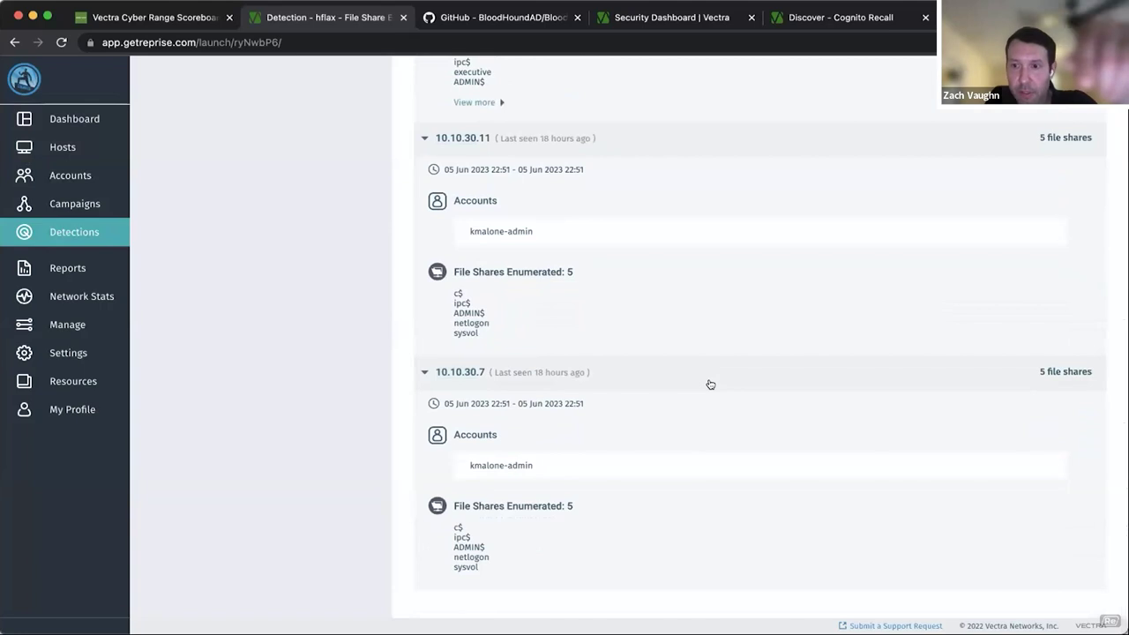
scroll(711, 384, "down", 10)
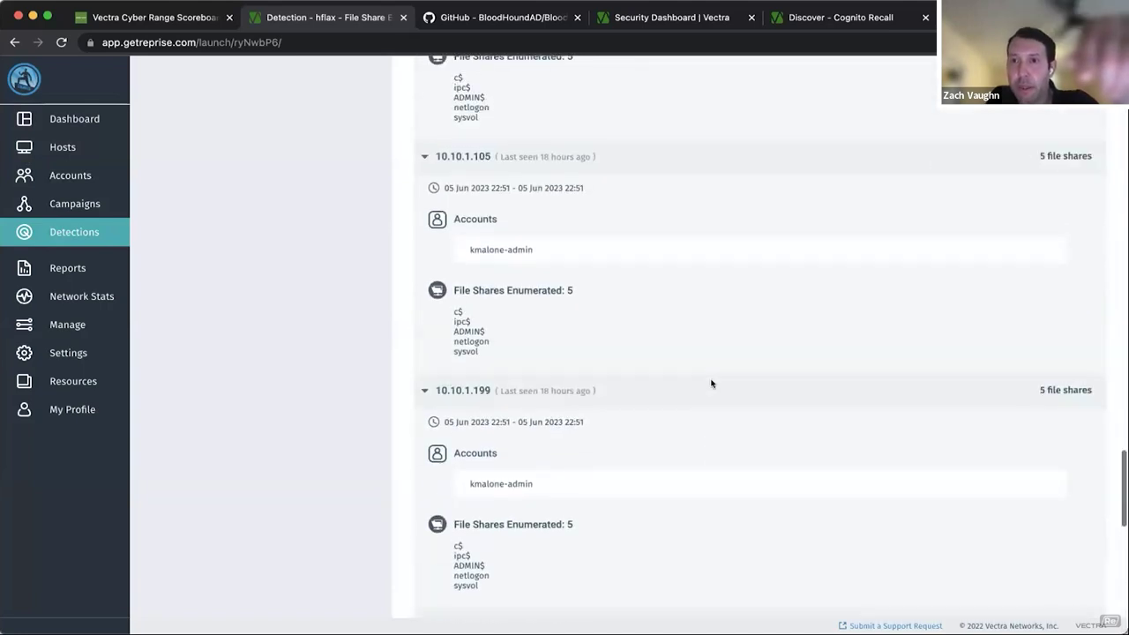
scroll(711, 382, "up", 15)
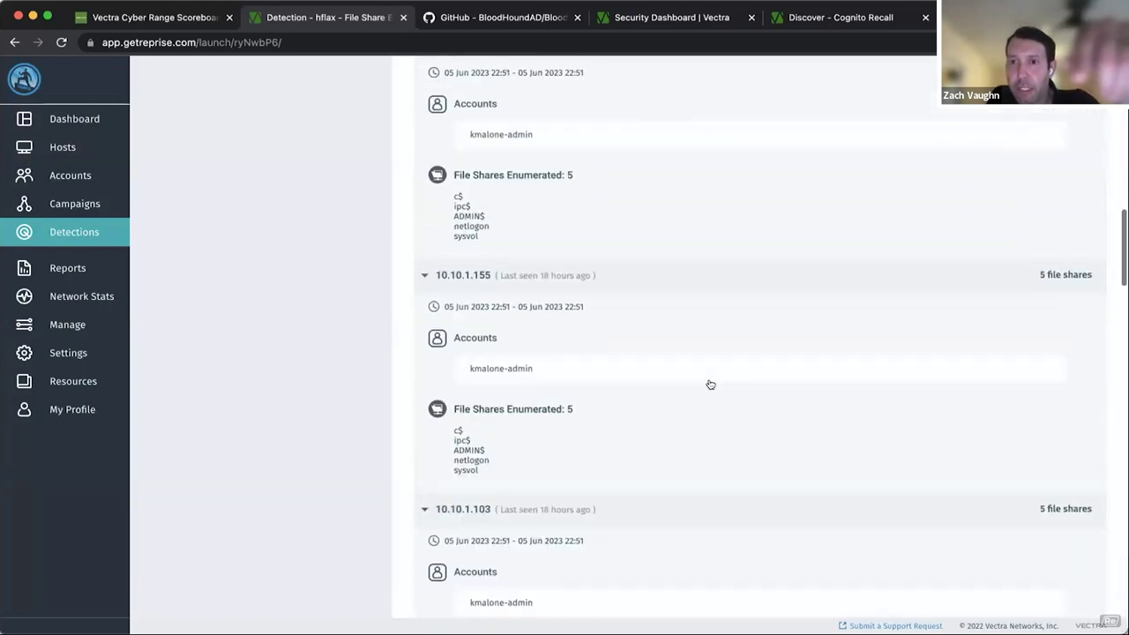
scroll(711, 383, "up", 15)
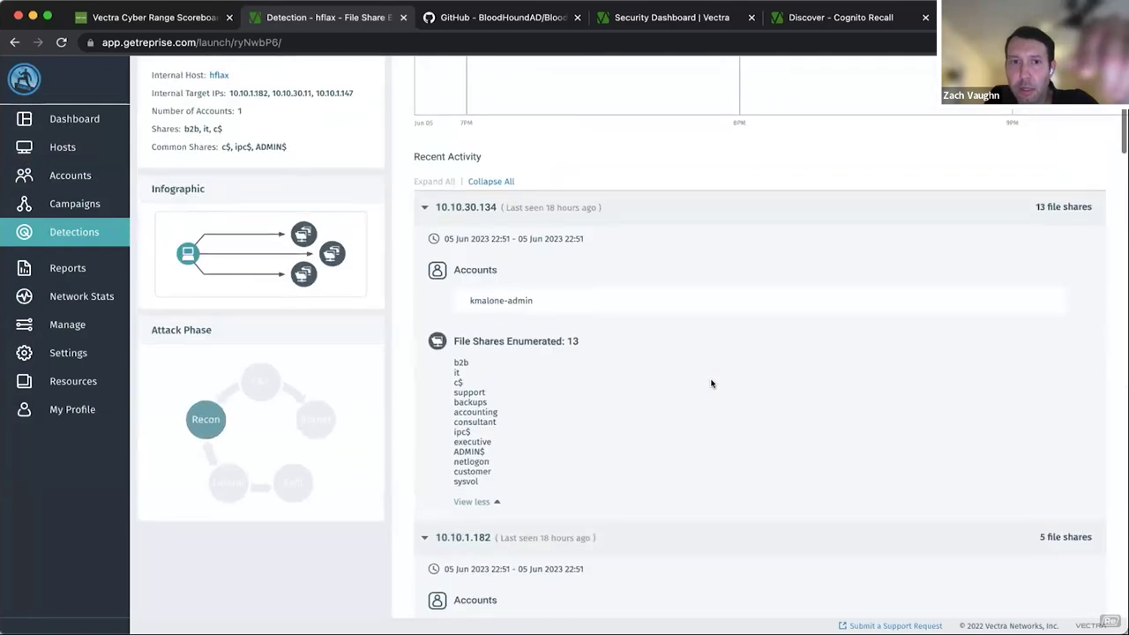
scroll(711, 383, "up", 3)
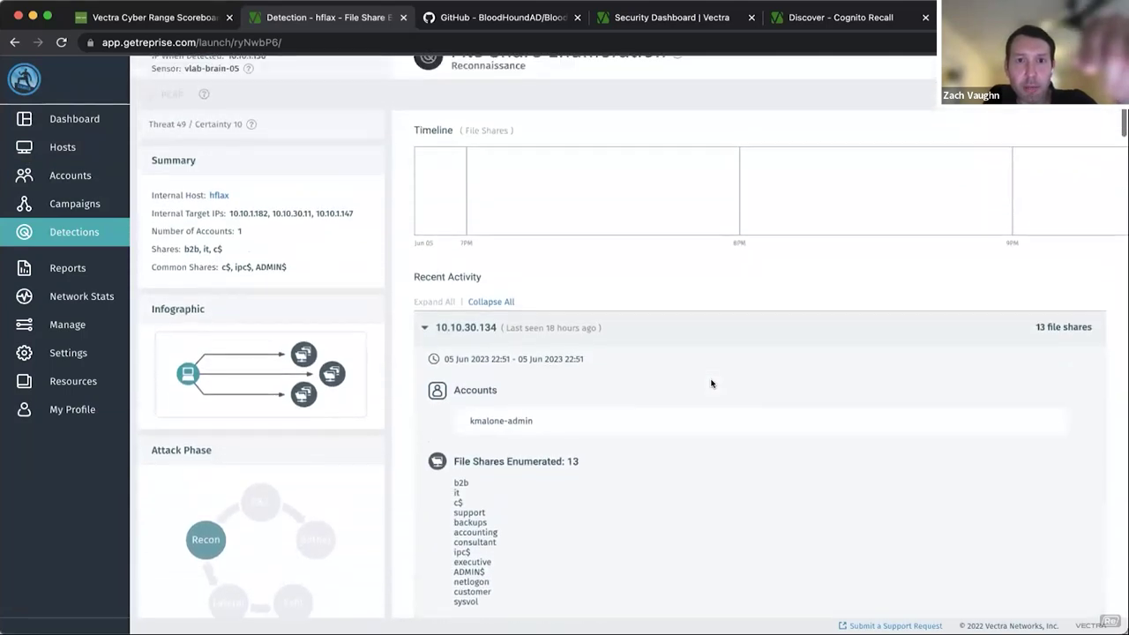
scroll(711, 383, "down", 1)
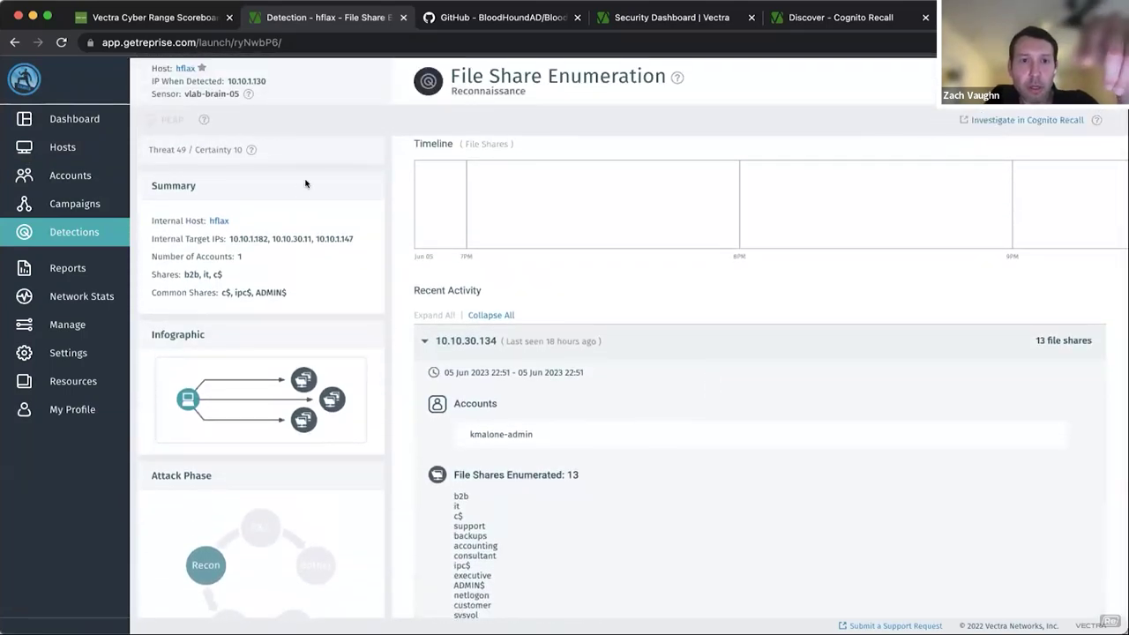
Step: Submit "10.10.30.29, 14" as the flag of the "Nightmare!" challenge on the scoreboard, and close the challenge
left_click(146, 17)
type("10.10.30.29")
type(", 1")
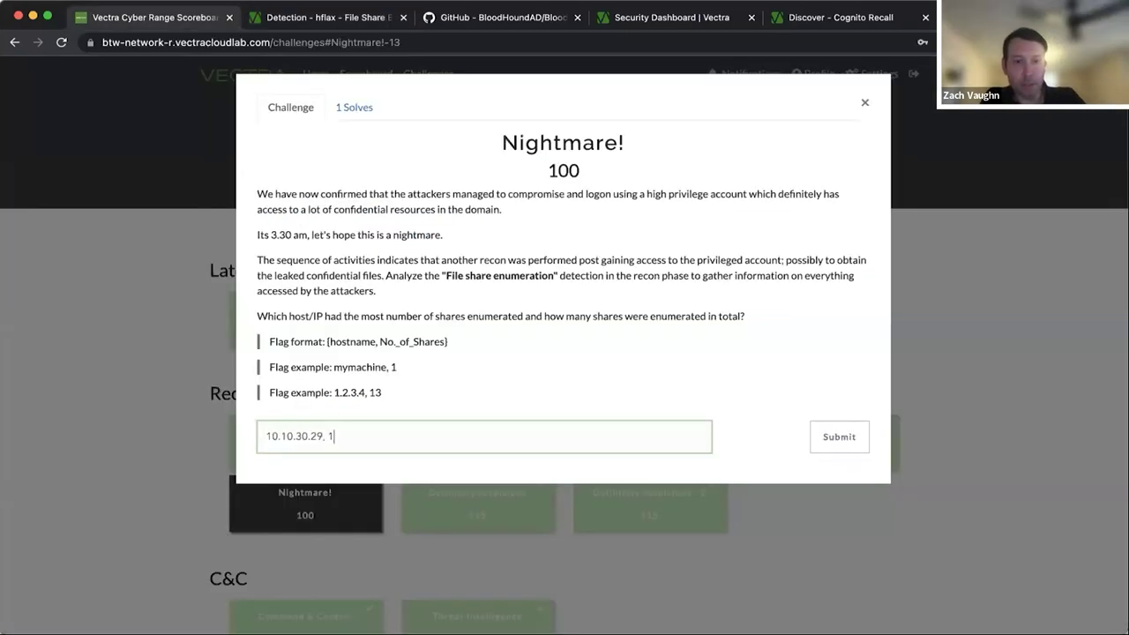
type("4")
left_click(843, 436)
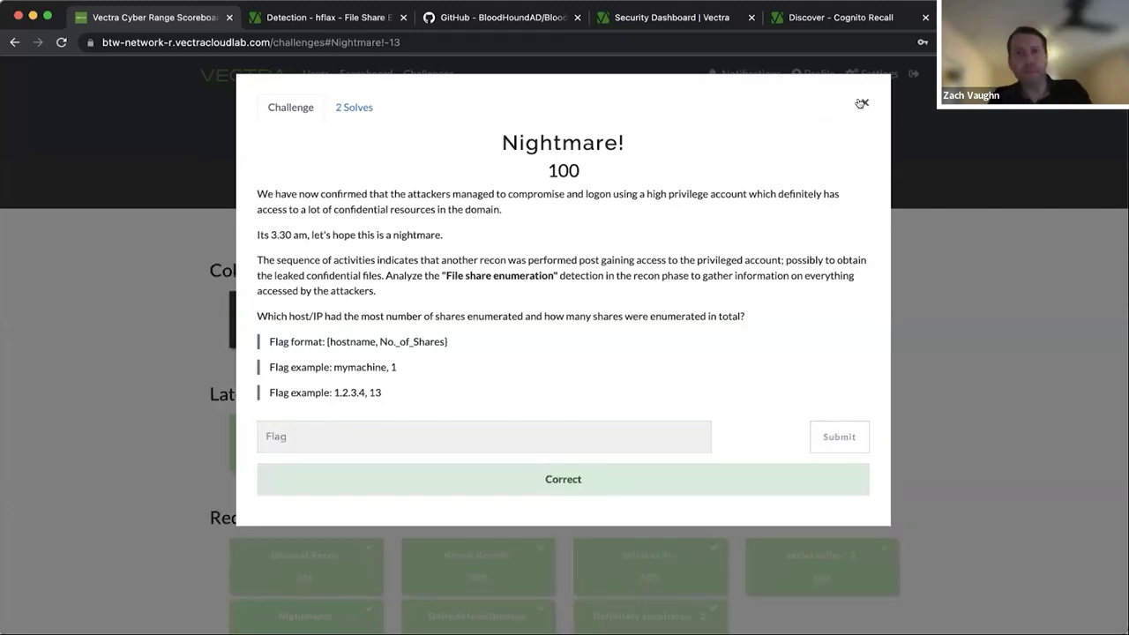
left_click(862, 103)
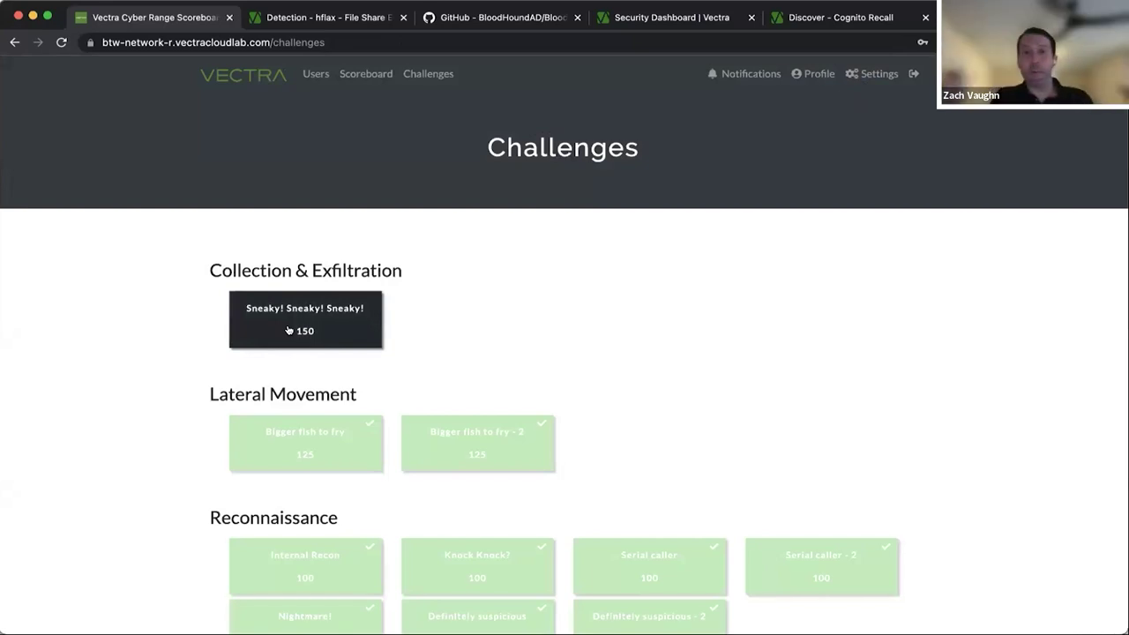
Step: Open the "Sneaky! Sneaky! Sneaky!" challenge, and bring up the detections list of host hflax in the Vectra detection console
left_click(299, 322)
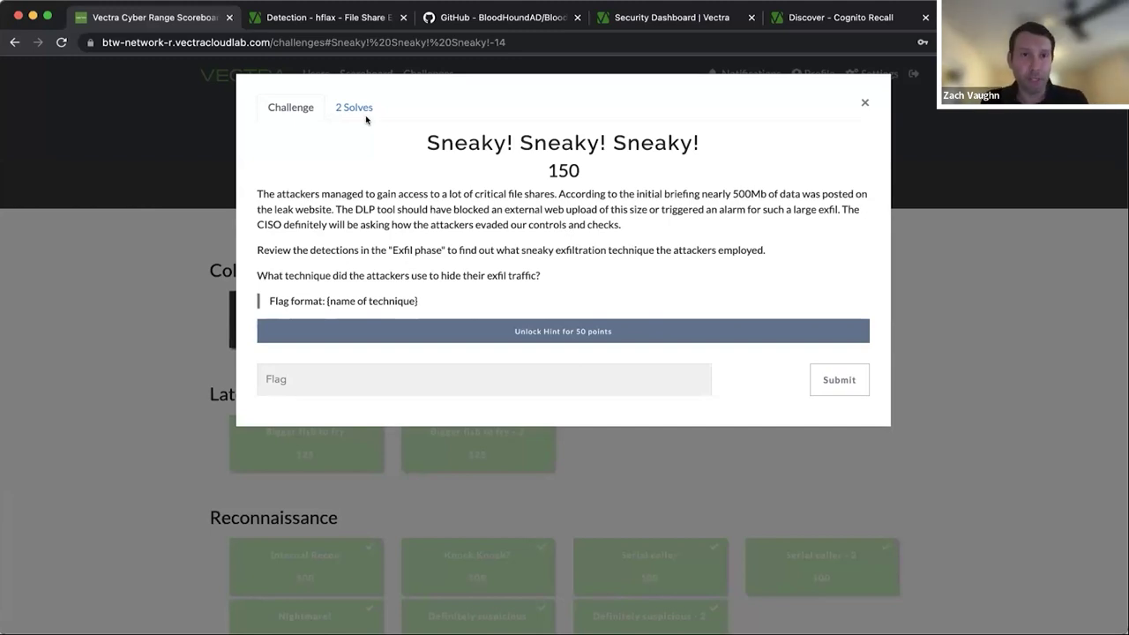
left_click(340, 17)
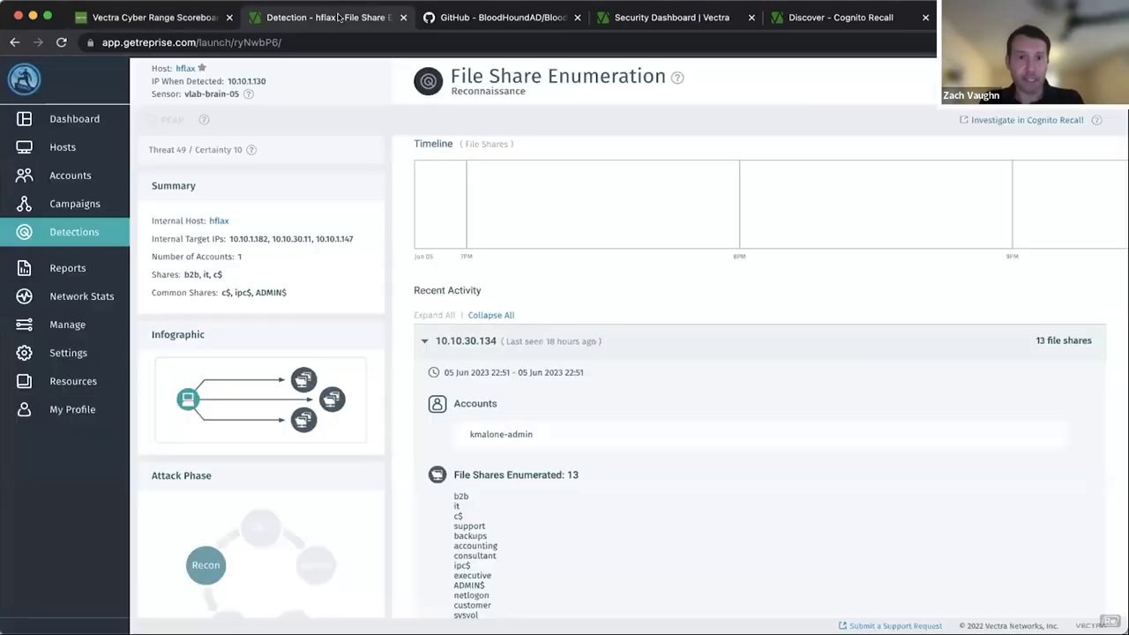
left_click(219, 220)
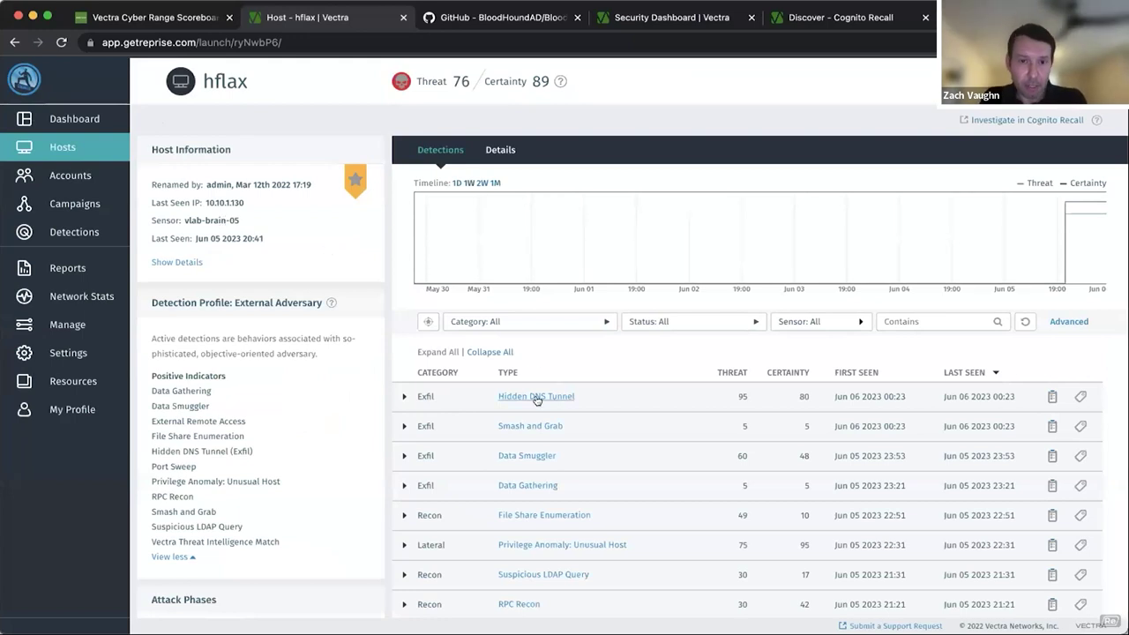
Step: Review how much data hflax gathered and sent in its Data Gathering and Data Smuggler detections
left_click(527, 486)
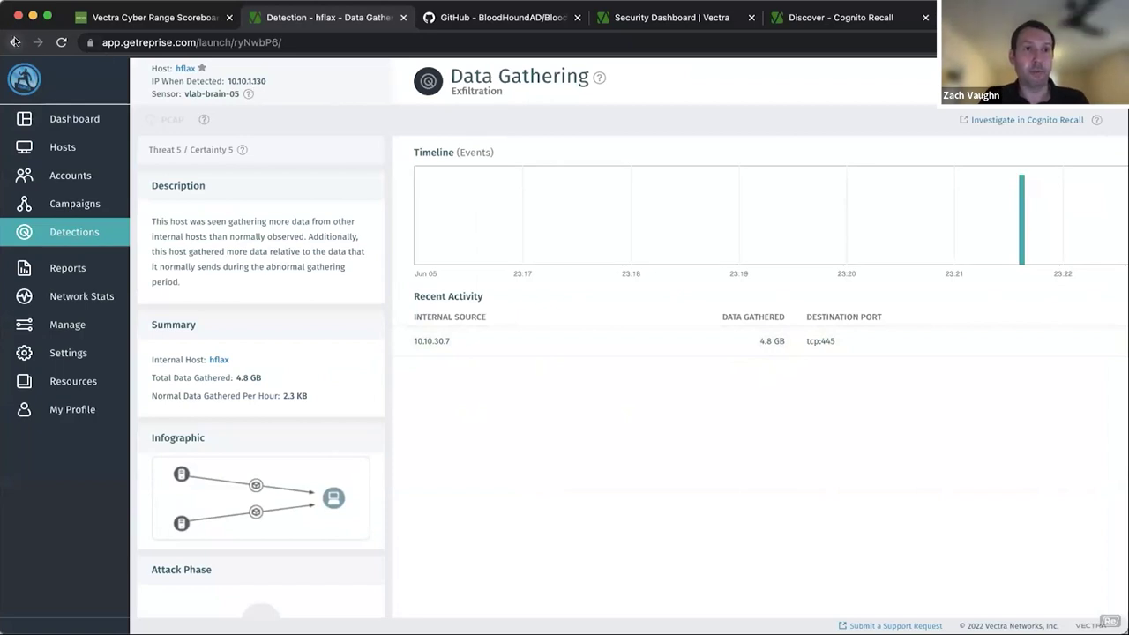
left_click(185, 68)
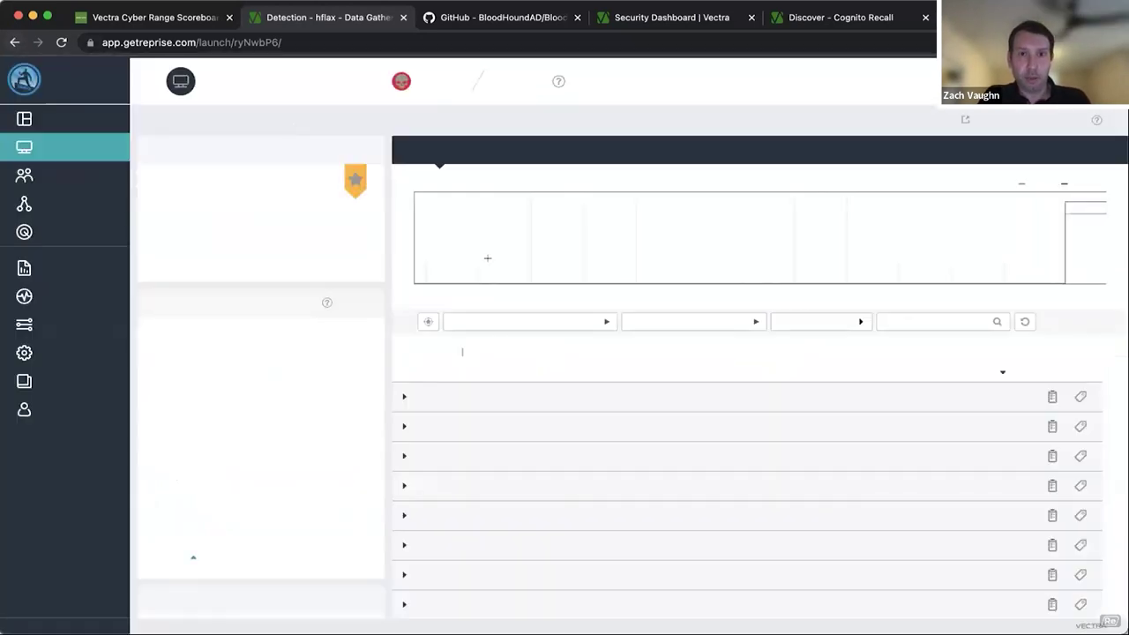
left_click(522, 456)
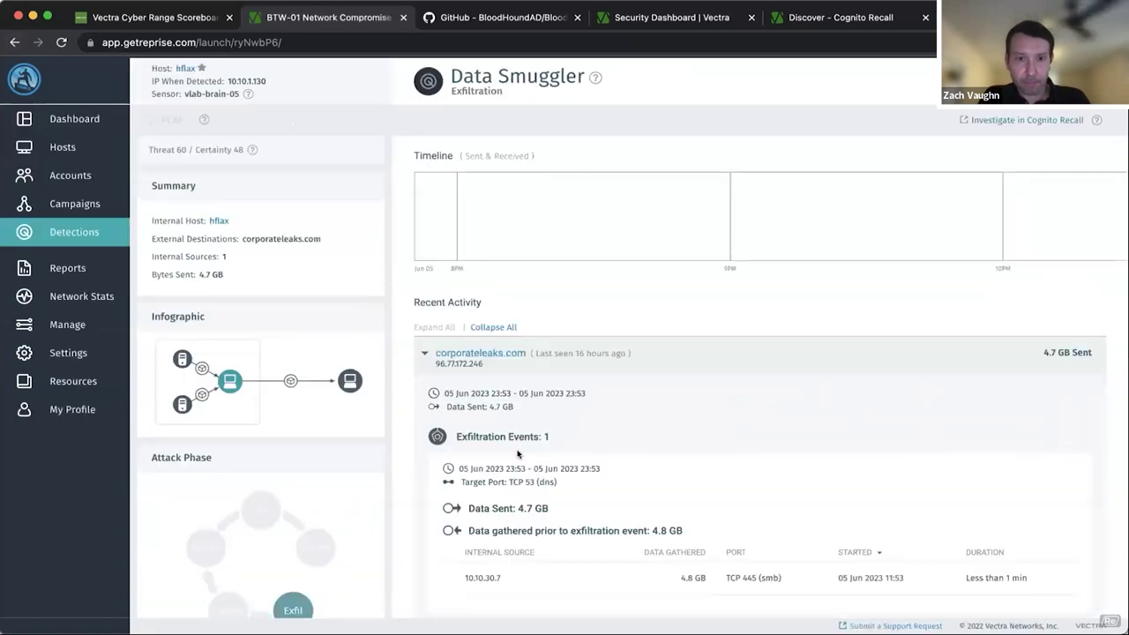
scroll(685, 417, "down", 2)
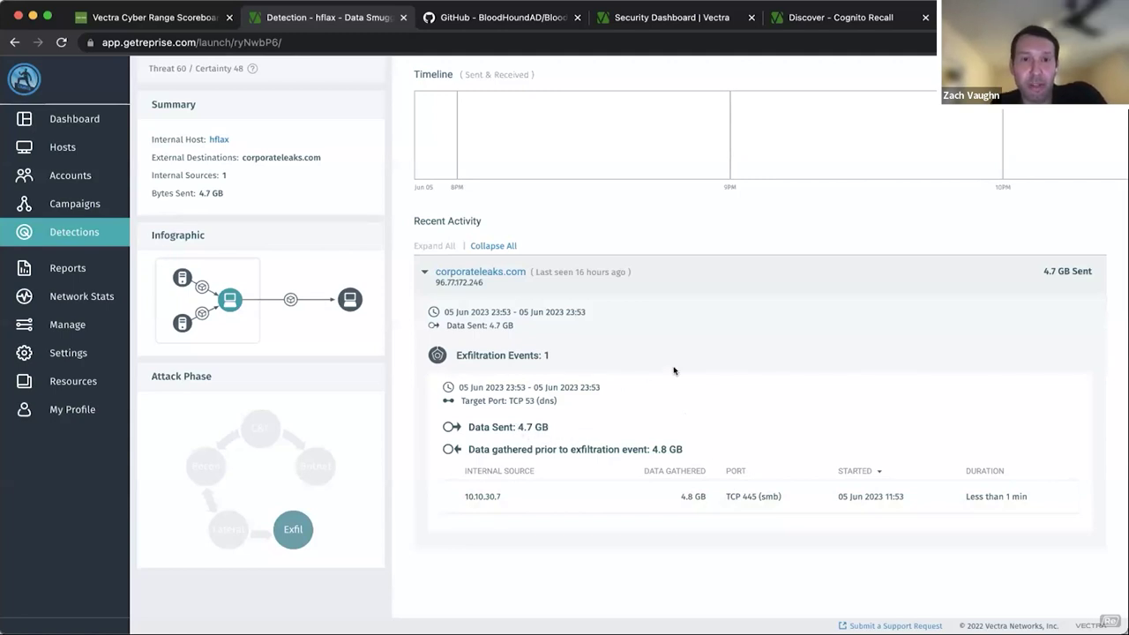
left_click(150, 17)
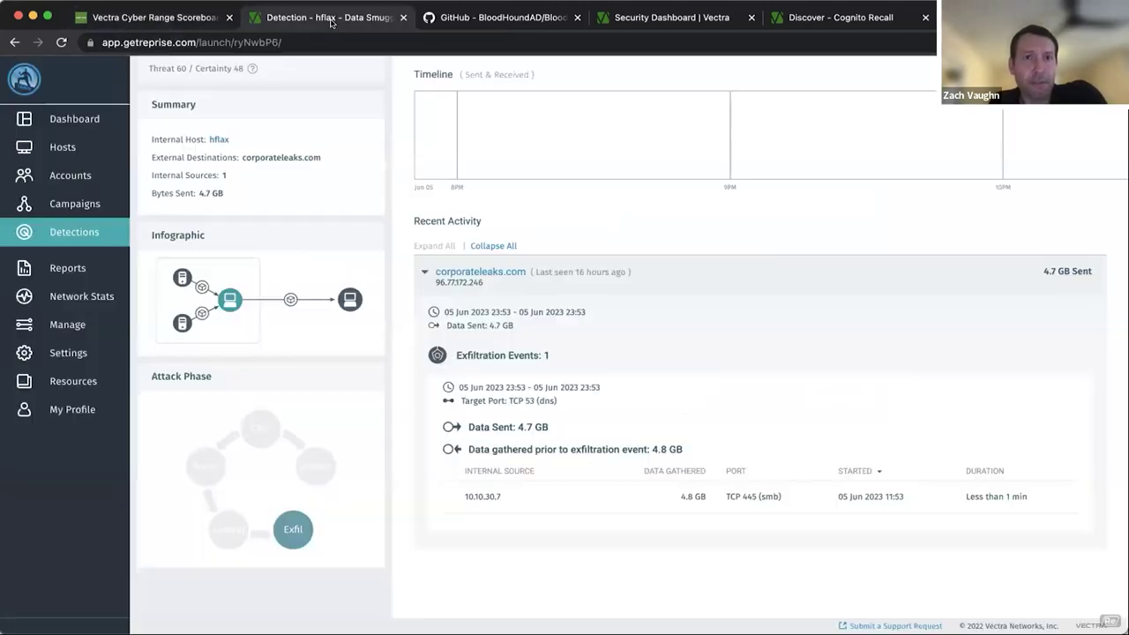
left_click(333, 22)
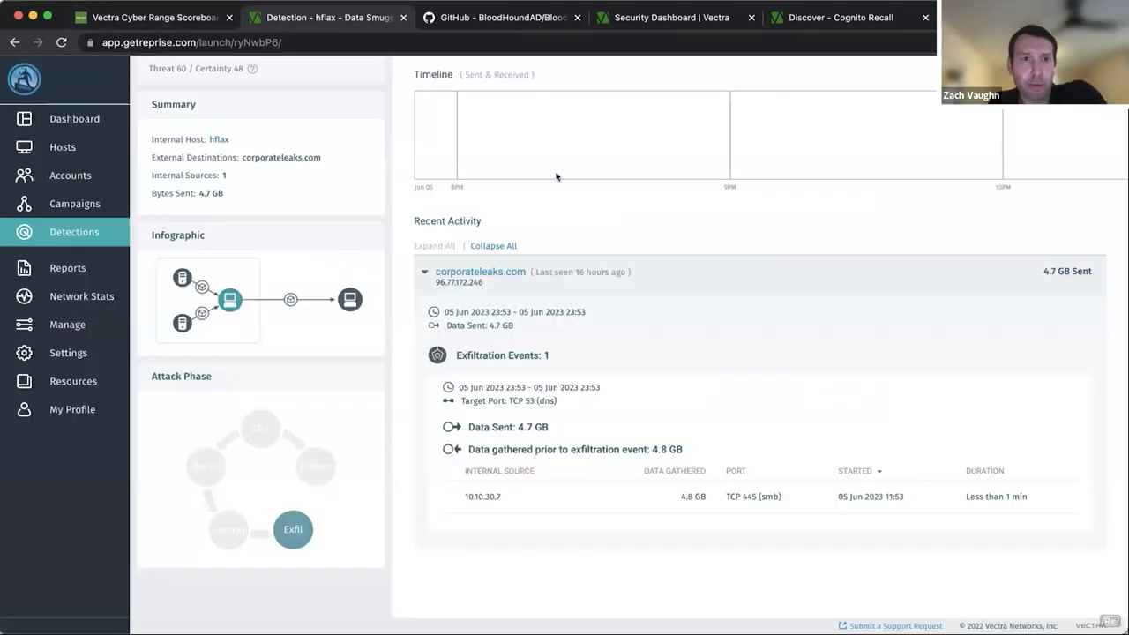
scroll(551, 266, "up", 2)
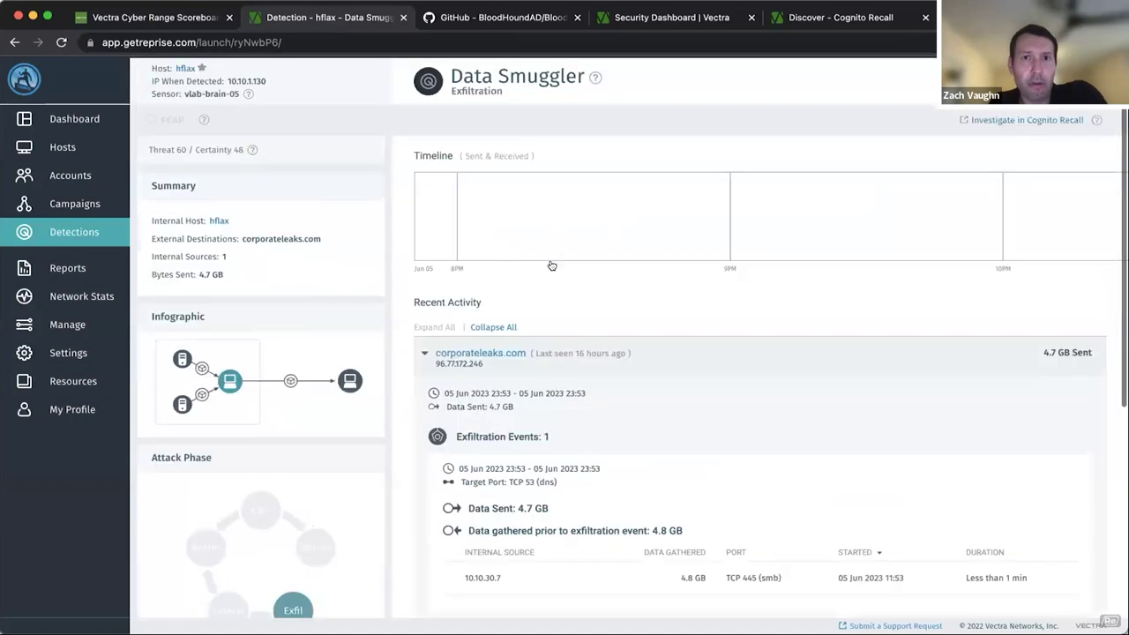
Step: Open hflax's Smash and Grab detection, and examine the transfer details of its corporateleaks.com entry
left_click(220, 221)
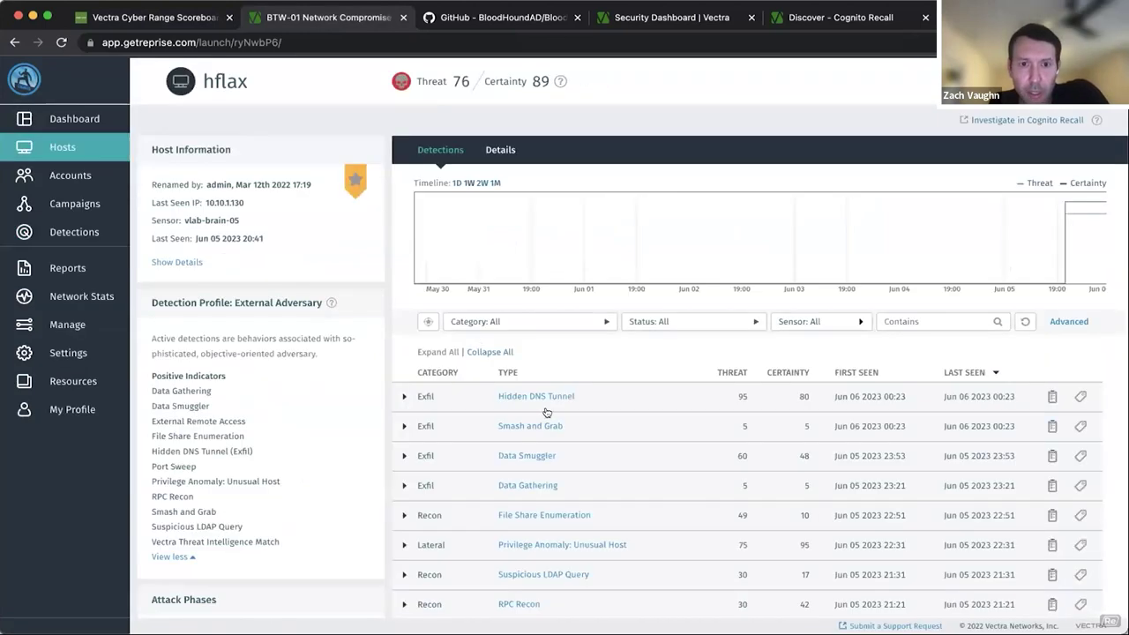
left_click(538, 425)
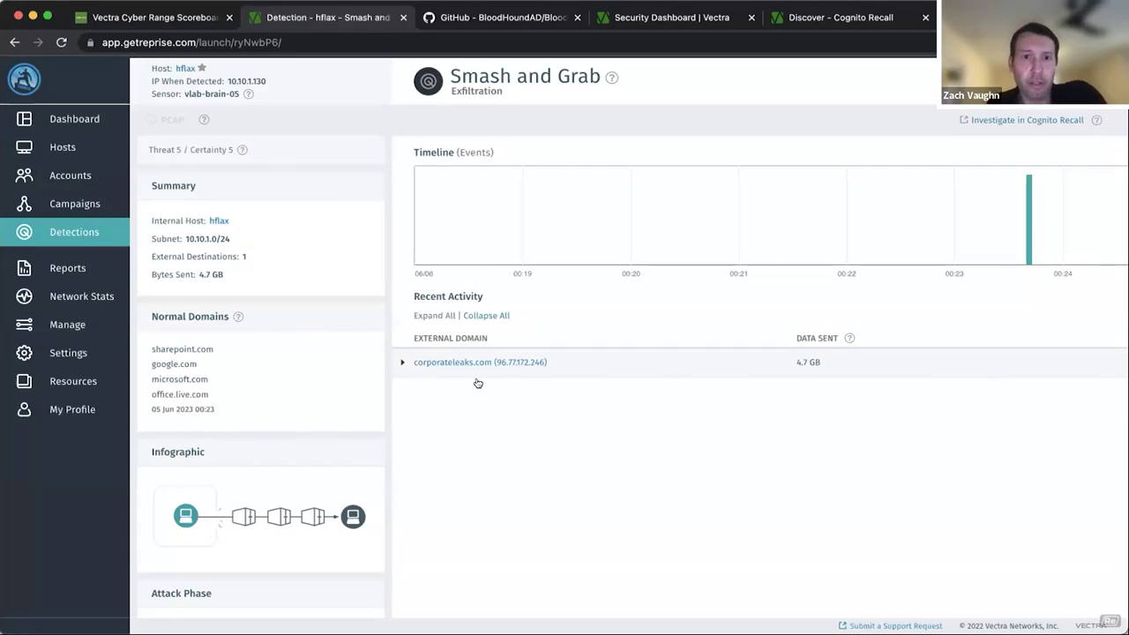
left_click(400, 363)
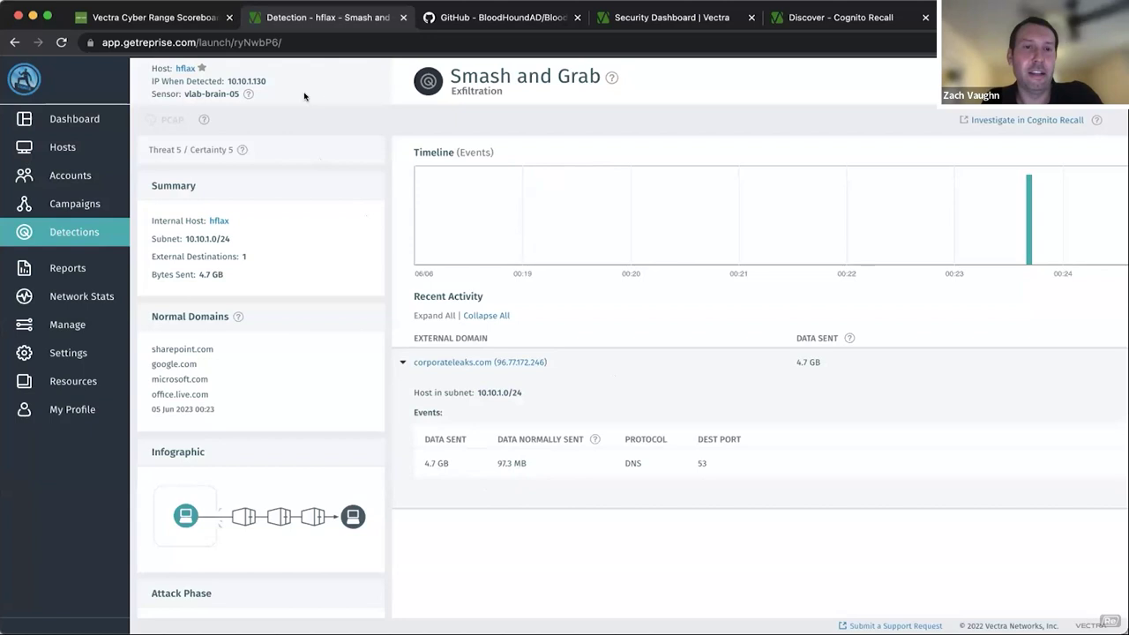
Step: Open hflax's Hidden DNS Tunnel detection, and examine the external destination details of corporateleaks.com
left_click(185, 69)
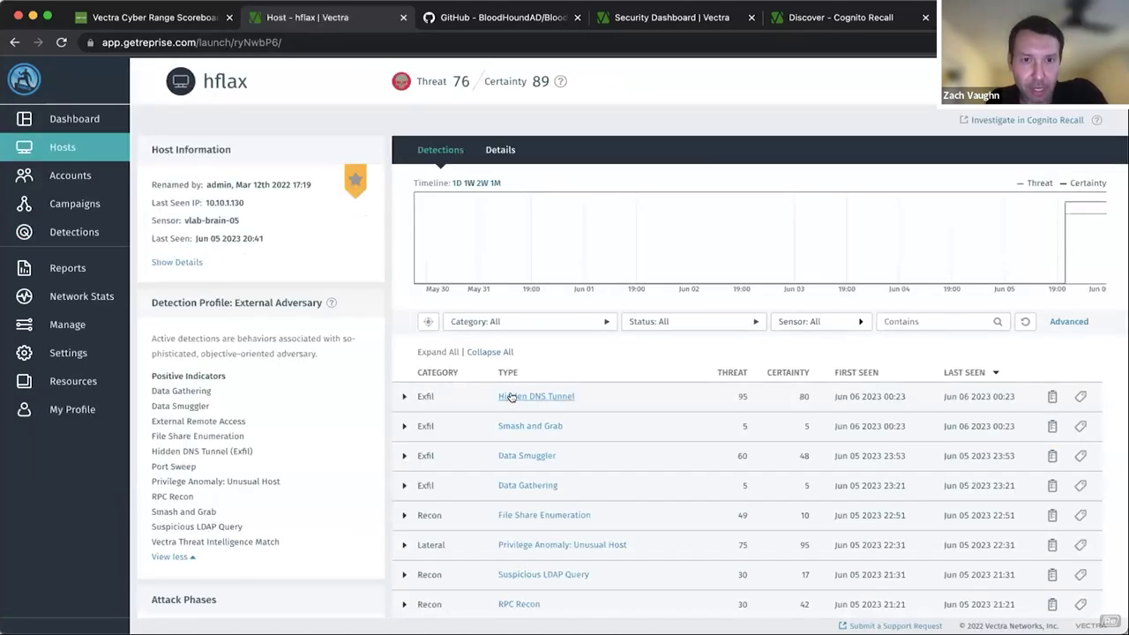
left_click(510, 397)
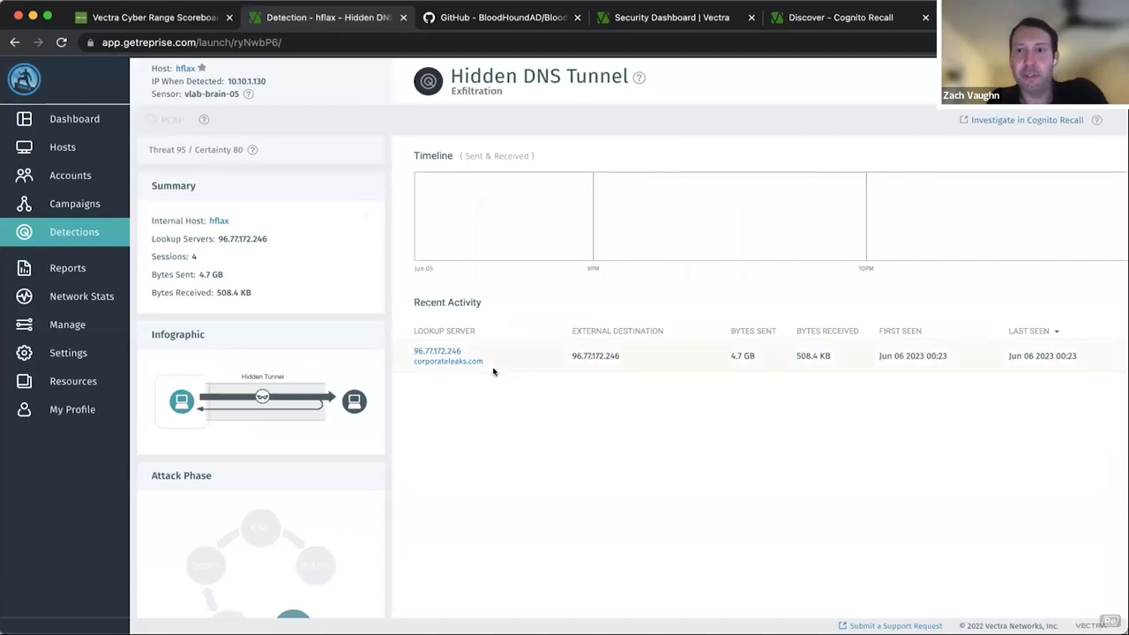
left_click(457, 361)
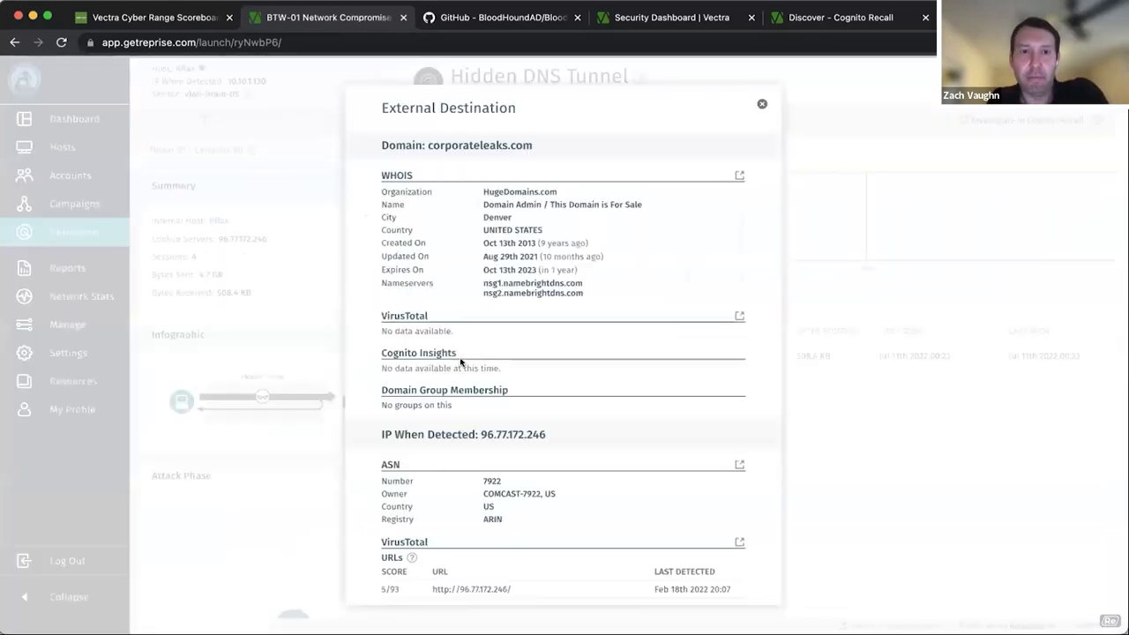
scroll(635, 353, "down", 2)
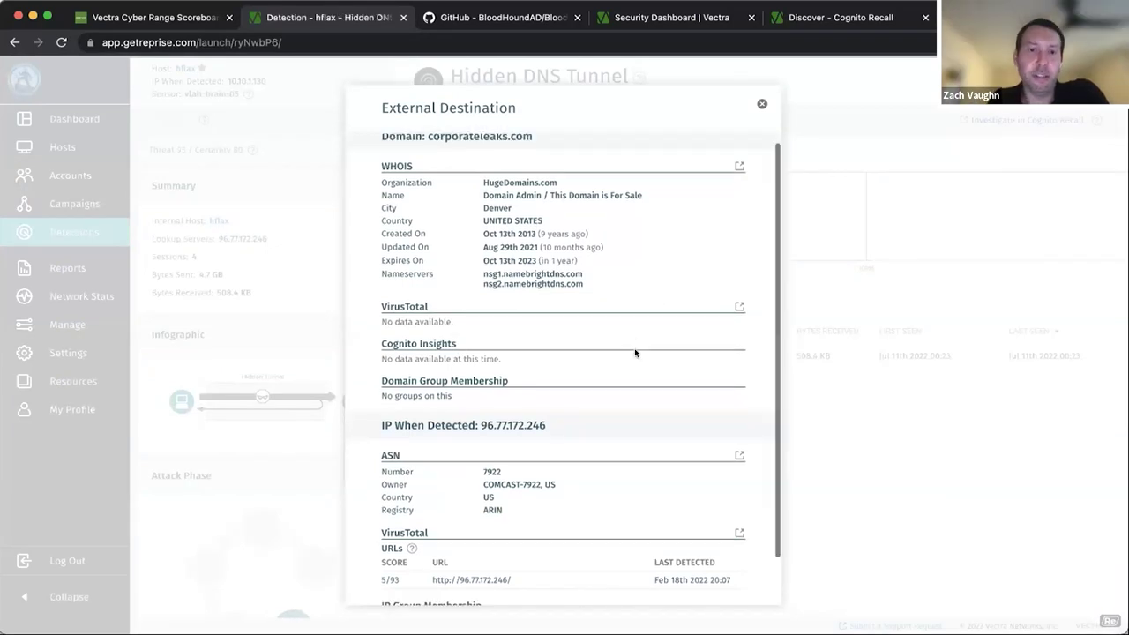
scroll(635, 351, "down", 2)
scroll(635, 351, "up", 3)
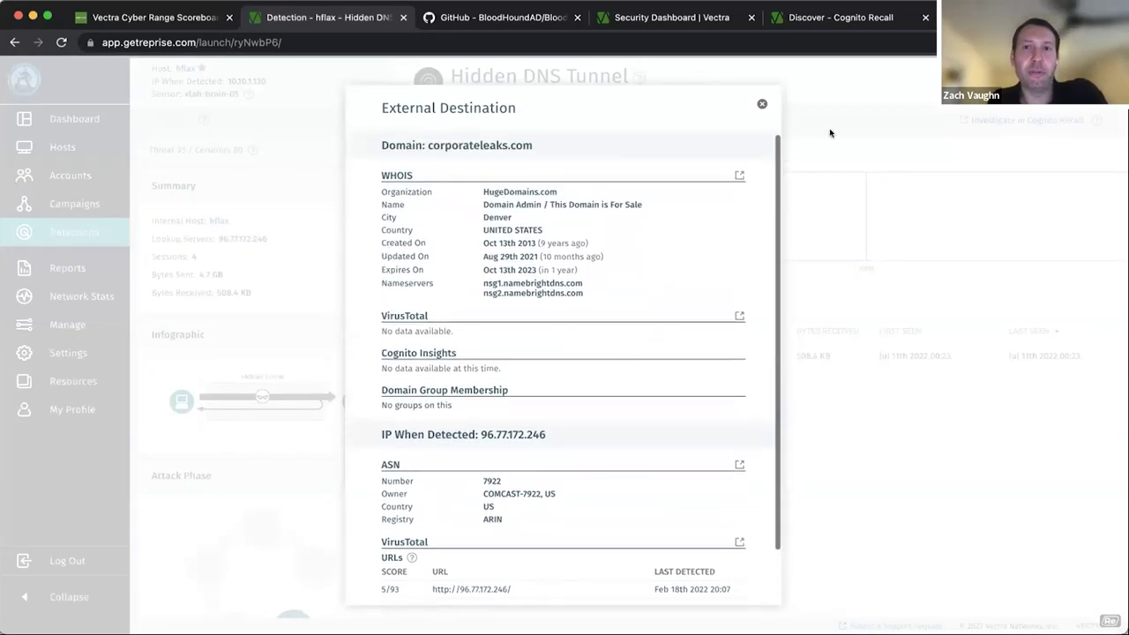
left_click(762, 104)
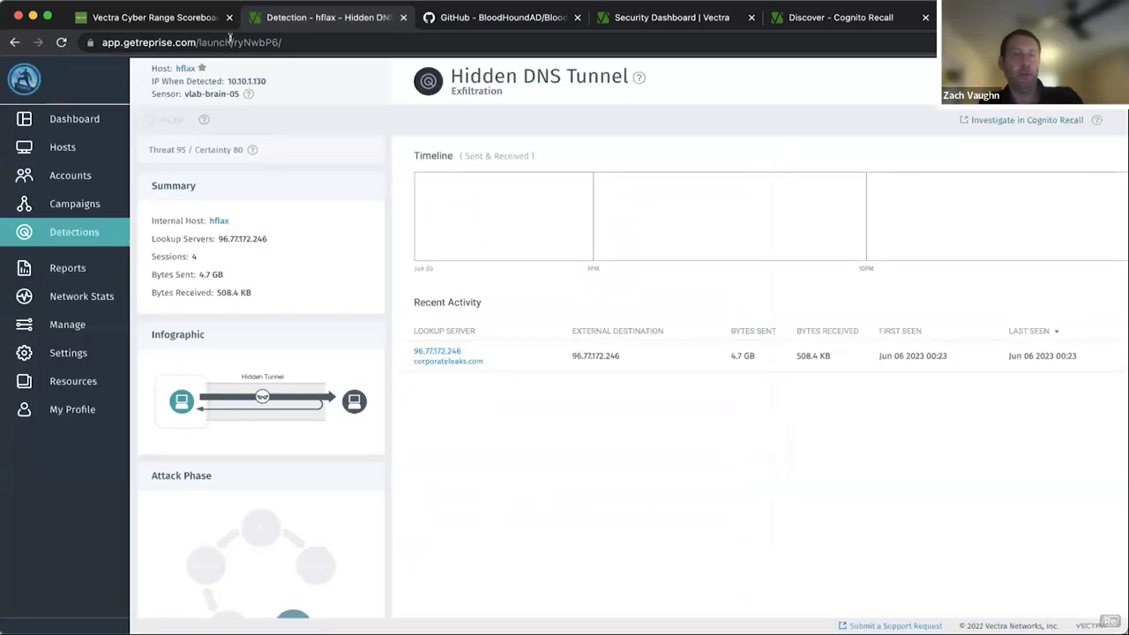
Step: Submit "Hidden HTTPS Tunnel" as the flag of the "Sneaky! Sneaky! Sneaky!" challenge on the scoreboard, and close the challenge
left_click(142, 17)
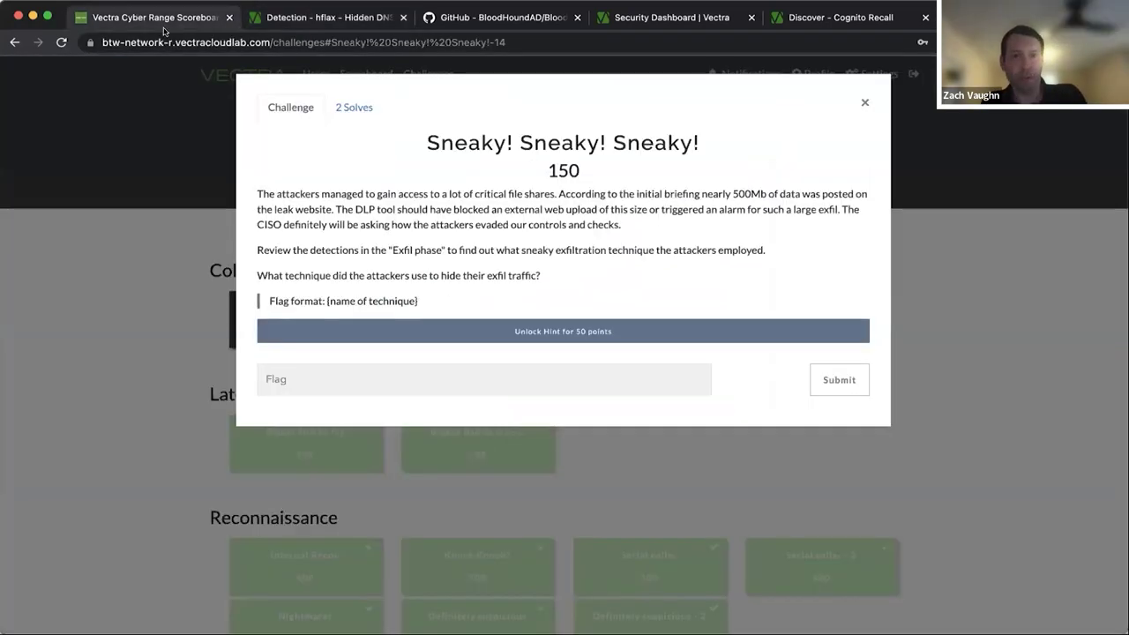
left_click(334, 382)
type("H")
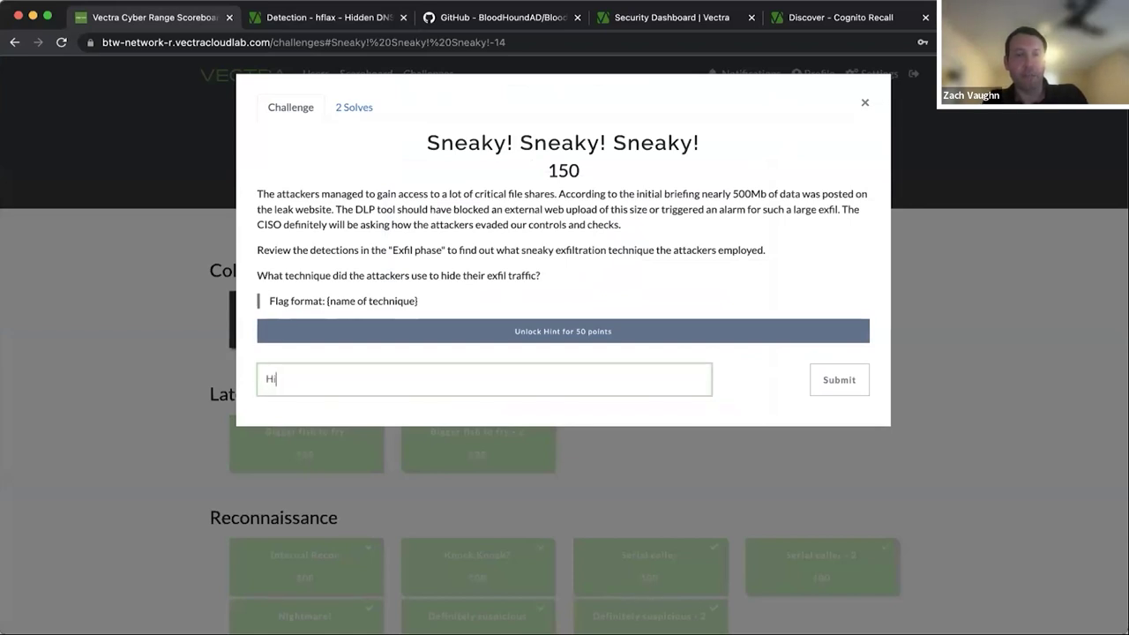
type("idden HTTPS Tunnel")
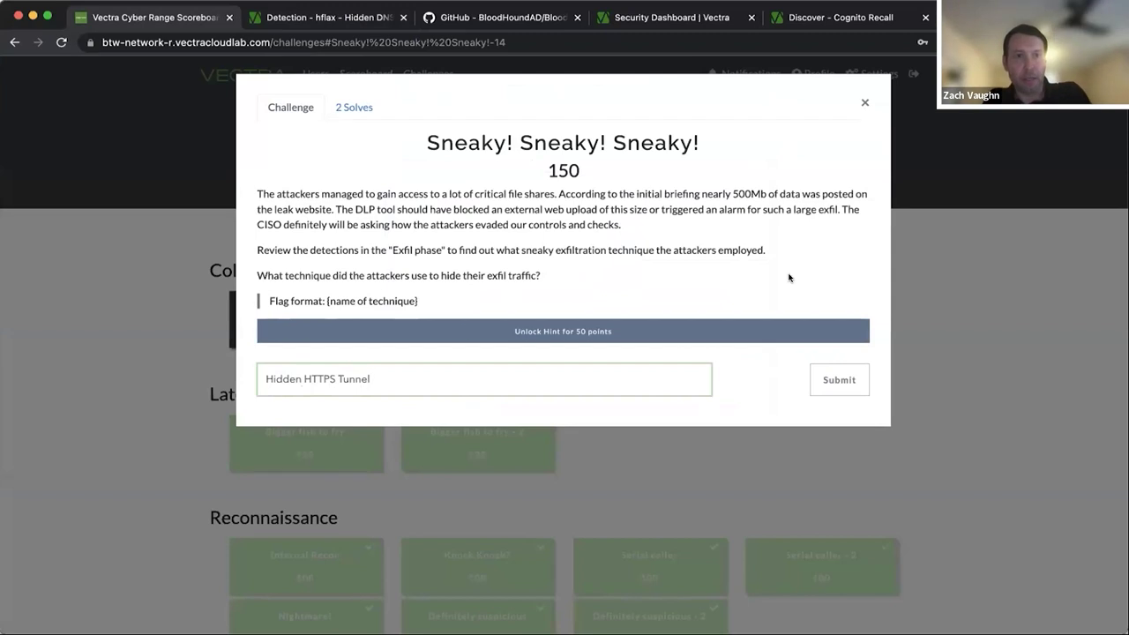
left_click(847, 378)
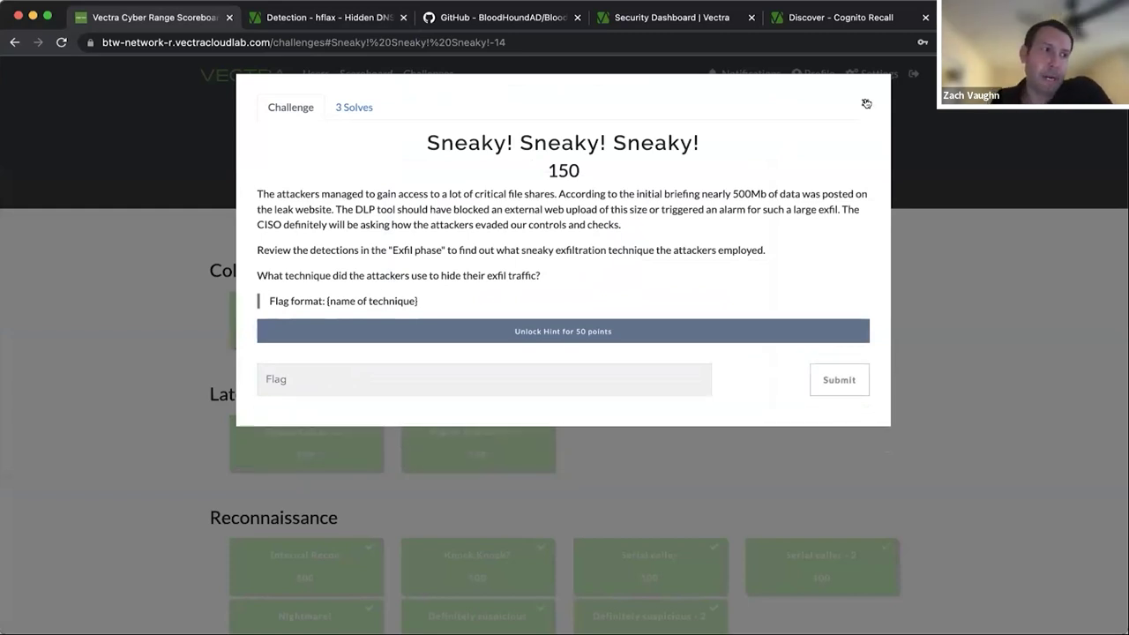
left_click(867, 103)
Step: Open "The real deal" challenge on the scoreboard, and enter "4.8GB, 4.7GB" as its flag without submitting it
left_click(364, 18)
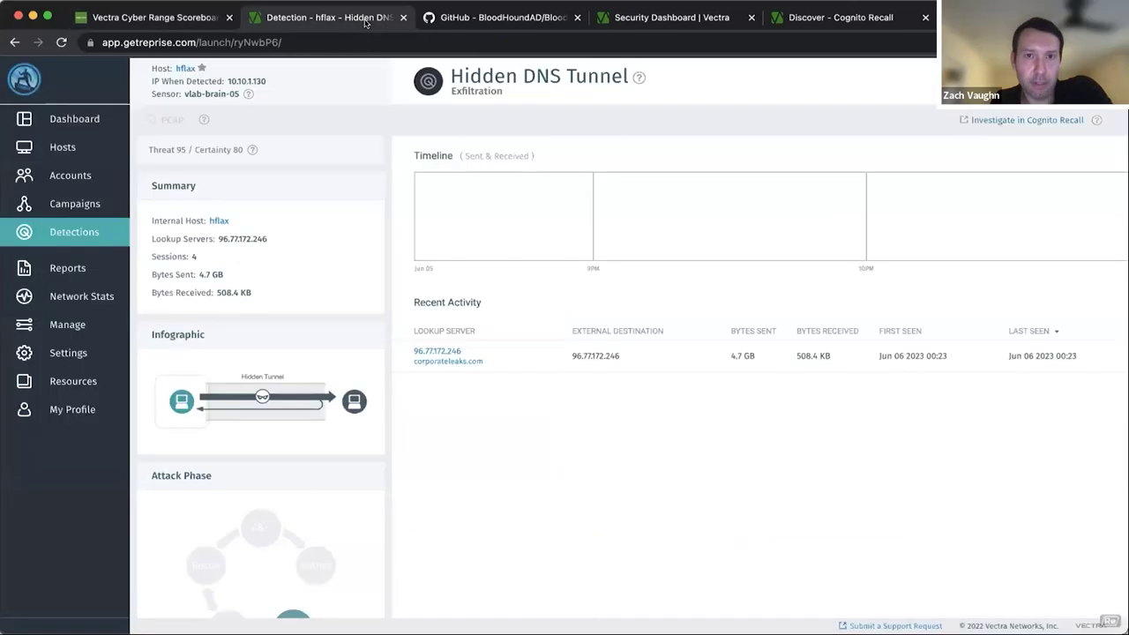
left_click(127, 17)
left_click(504, 315)
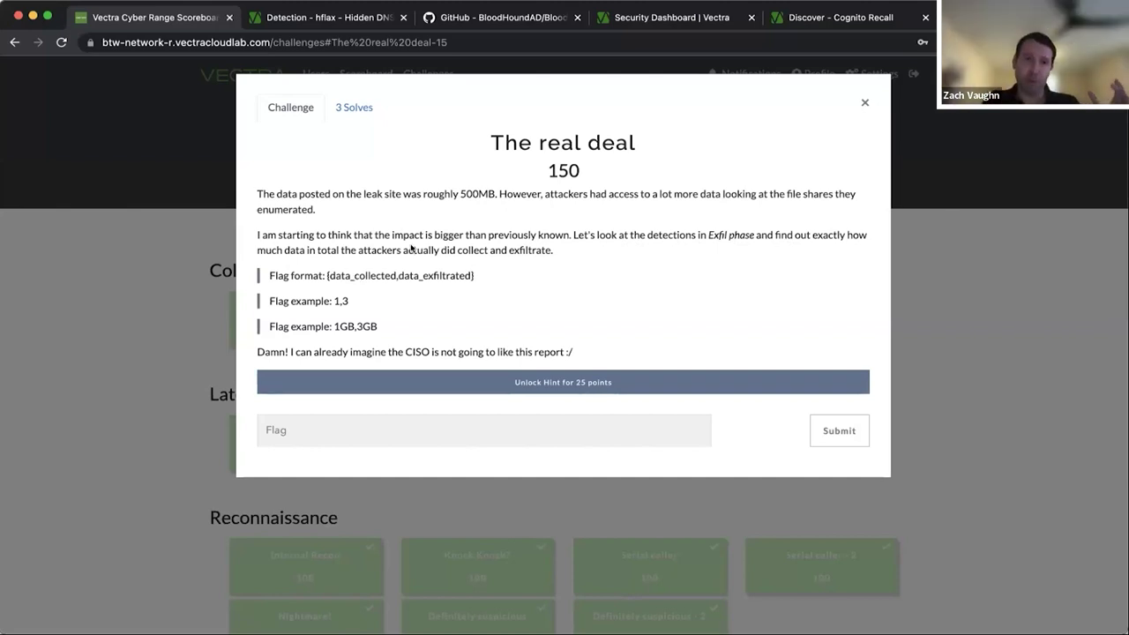
left_click(299, 429)
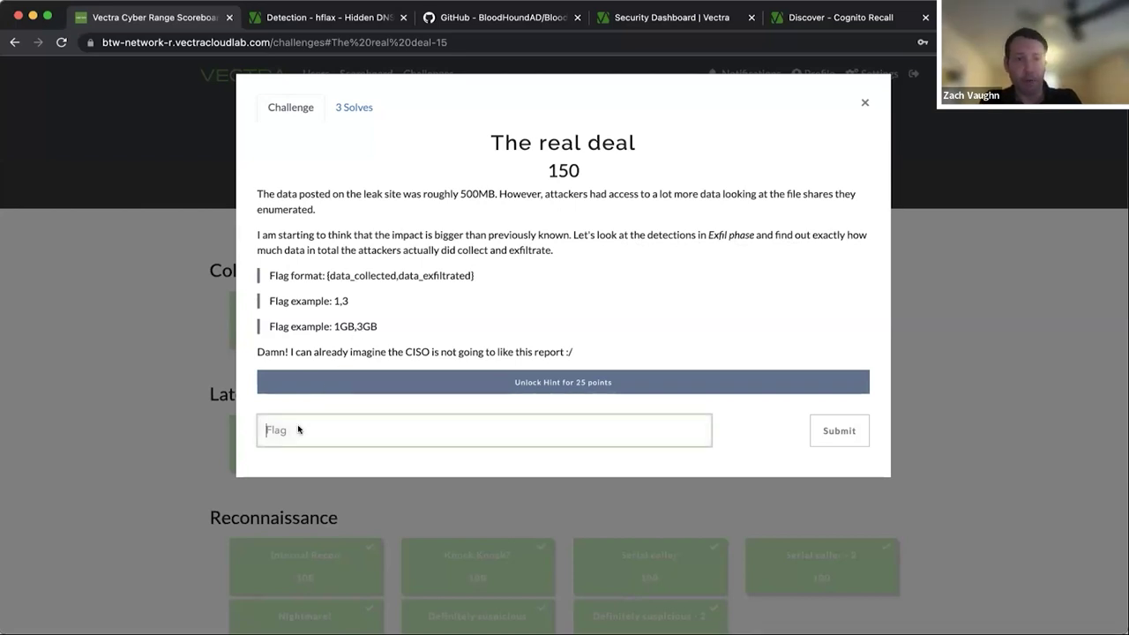
type("4.8GB, 4.7GB")
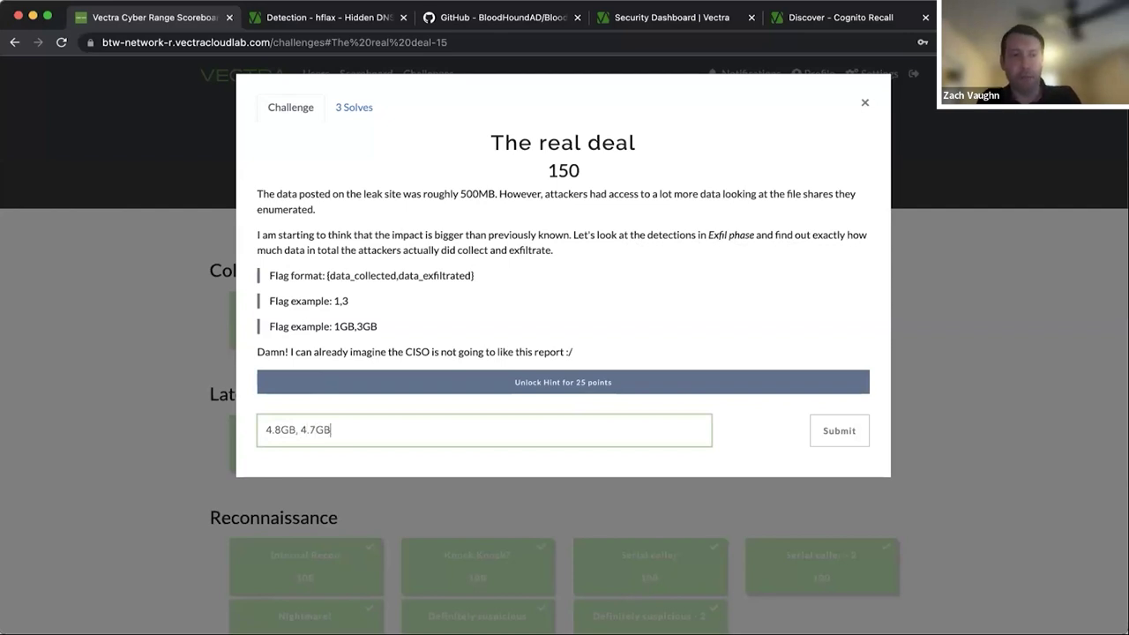
Step: Check the gathered and sent data amounts in hflax's Data Smuggler detection in the Vectra detection console
left_click(296, 17)
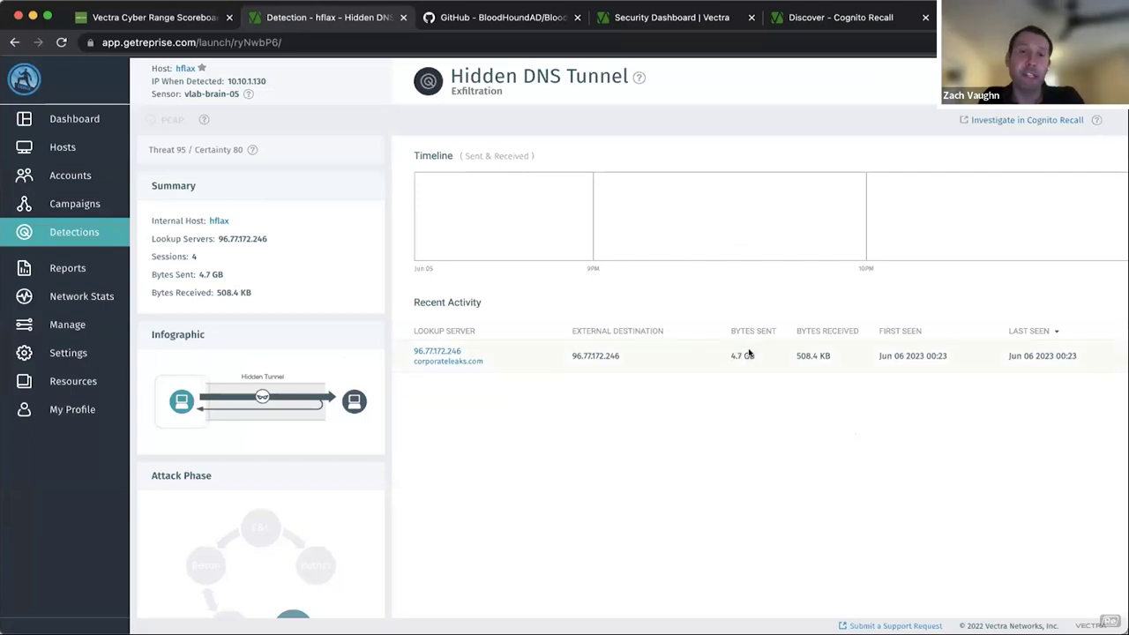
left_click(214, 220)
left_click(532, 455)
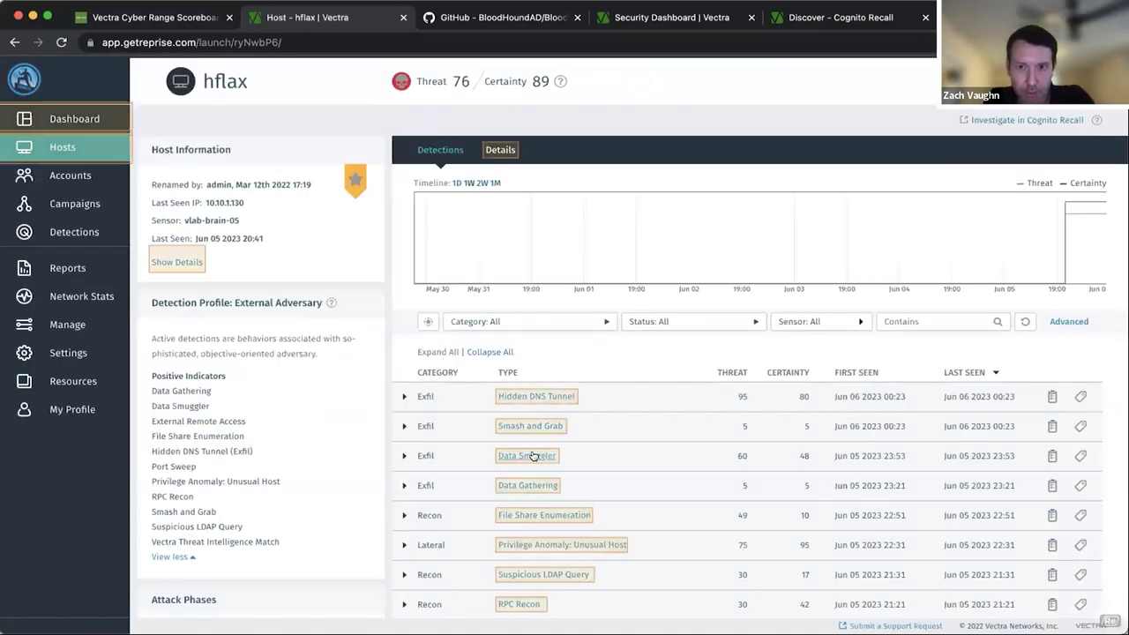
scroll(768, 475, "down", 2)
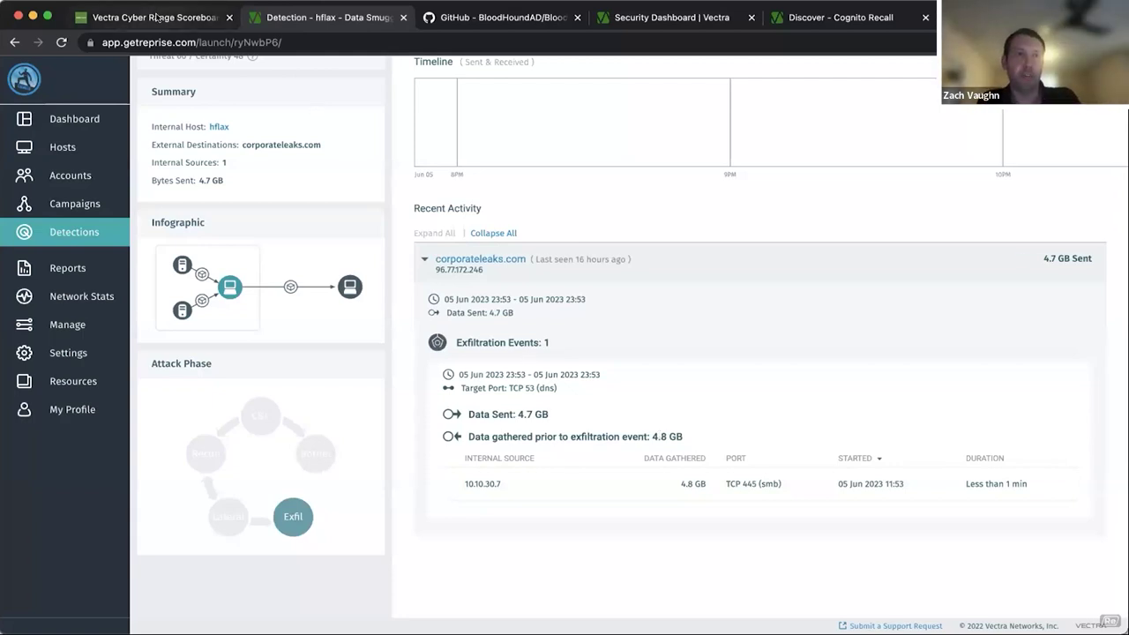
Step: Submit the entered flag for "The real deal" on the scoreboard, and close the challenge
left_click(154, 17)
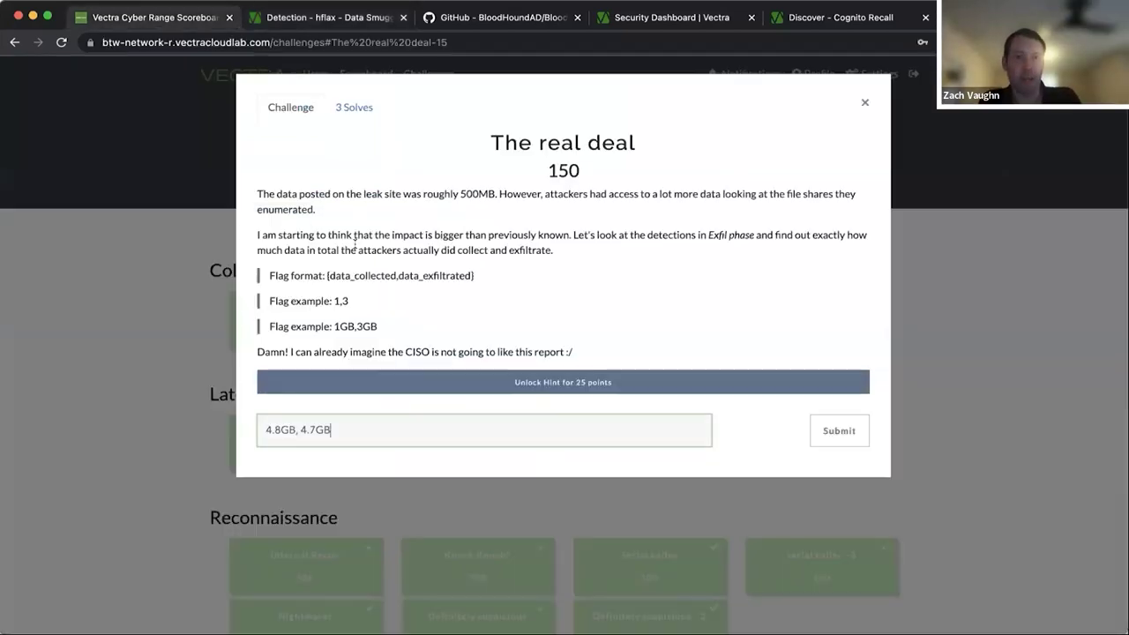
left_click(839, 430)
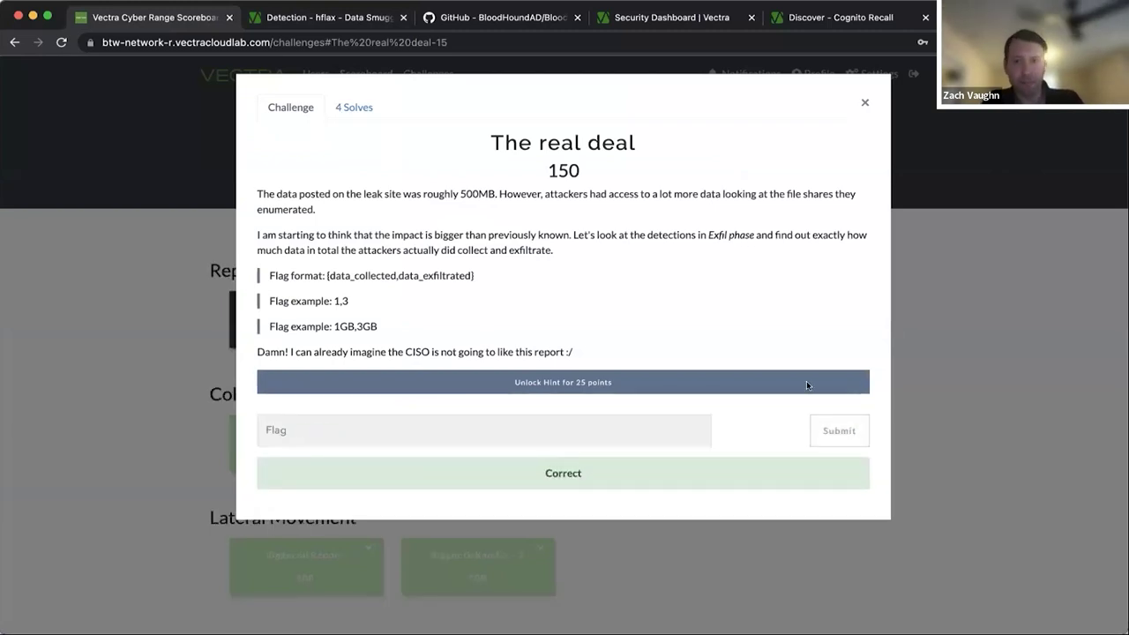
left_click(865, 102)
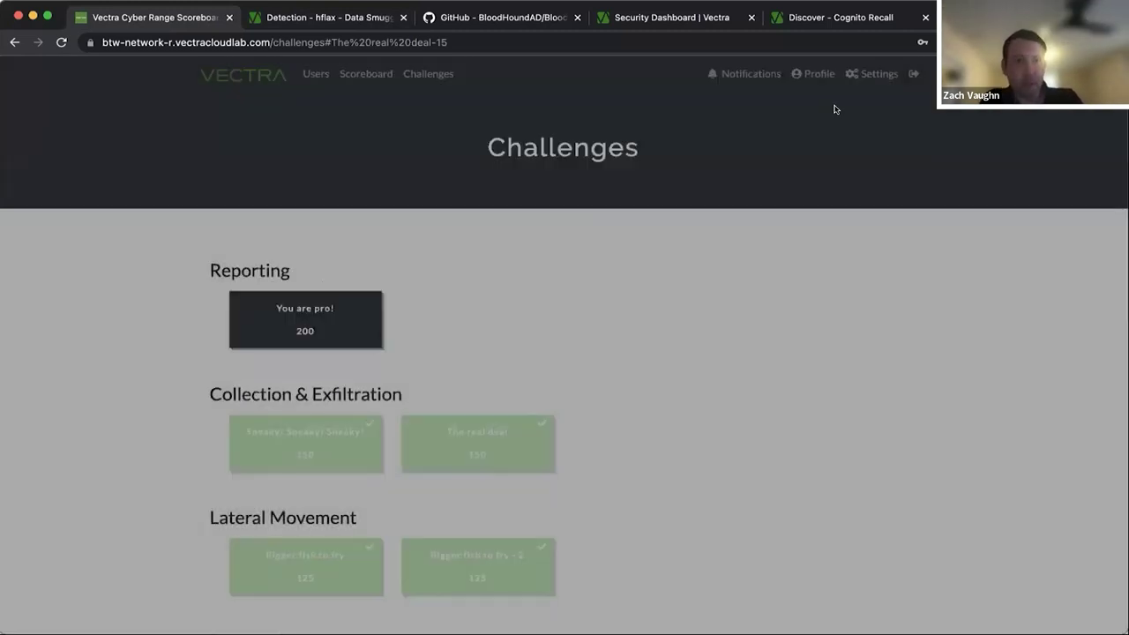
Step: Download Data_Breach_Analysis.pdf from the "You are pro!" challenge, and open the report at its Attack Overview page
left_click(328, 318)
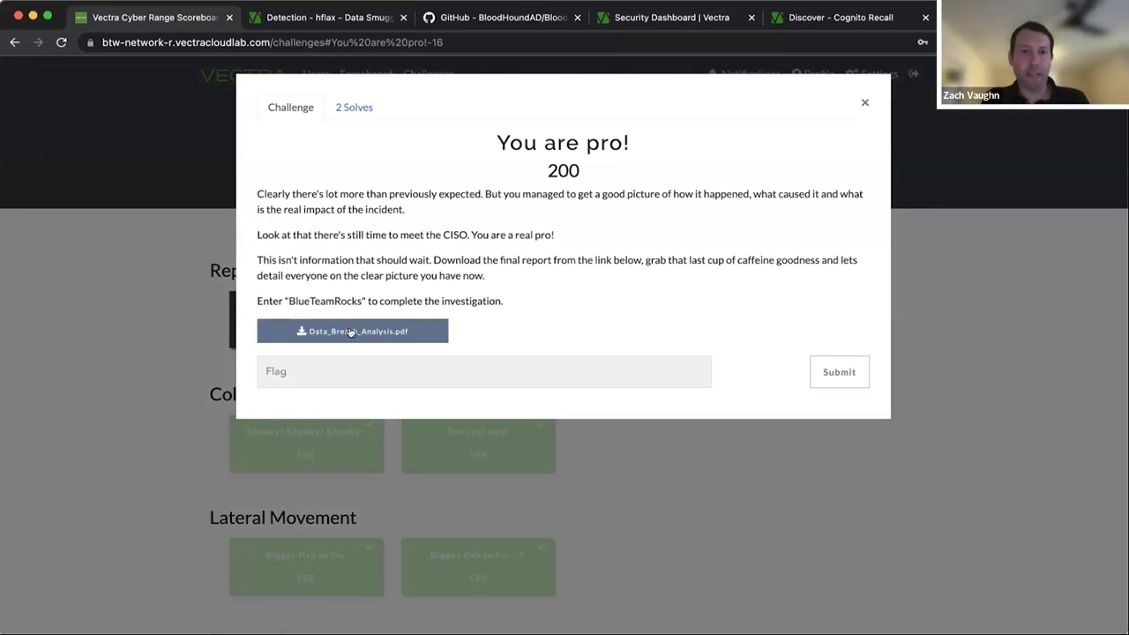
left_click(358, 332)
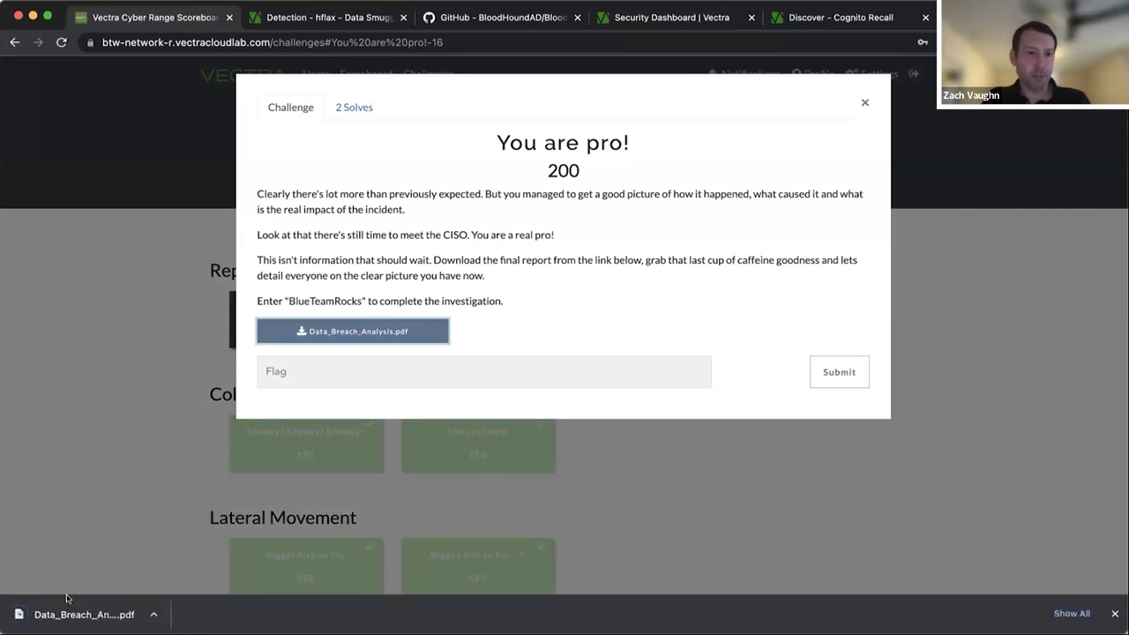
left_click(64, 615)
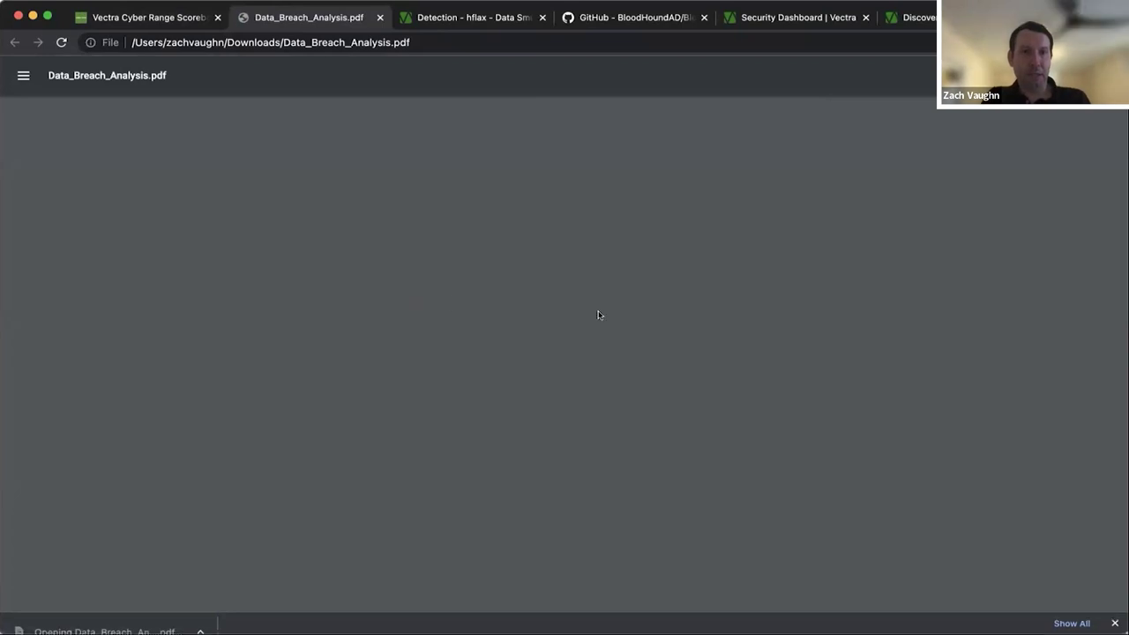
scroll(741, 349, "down", 5)
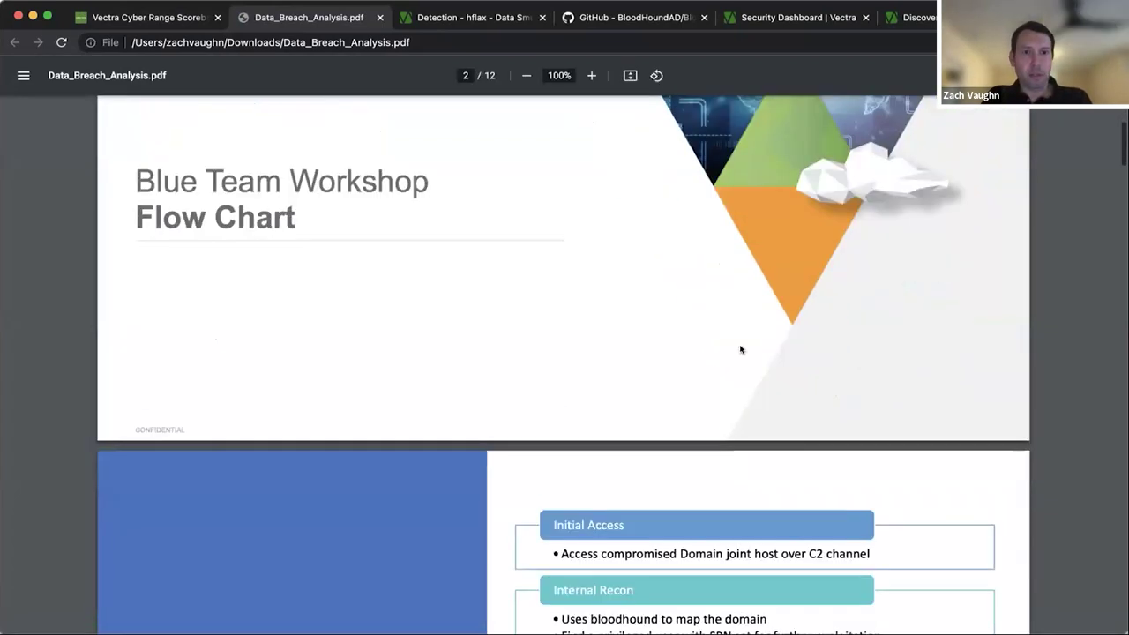
scroll(741, 350, "down", 2)
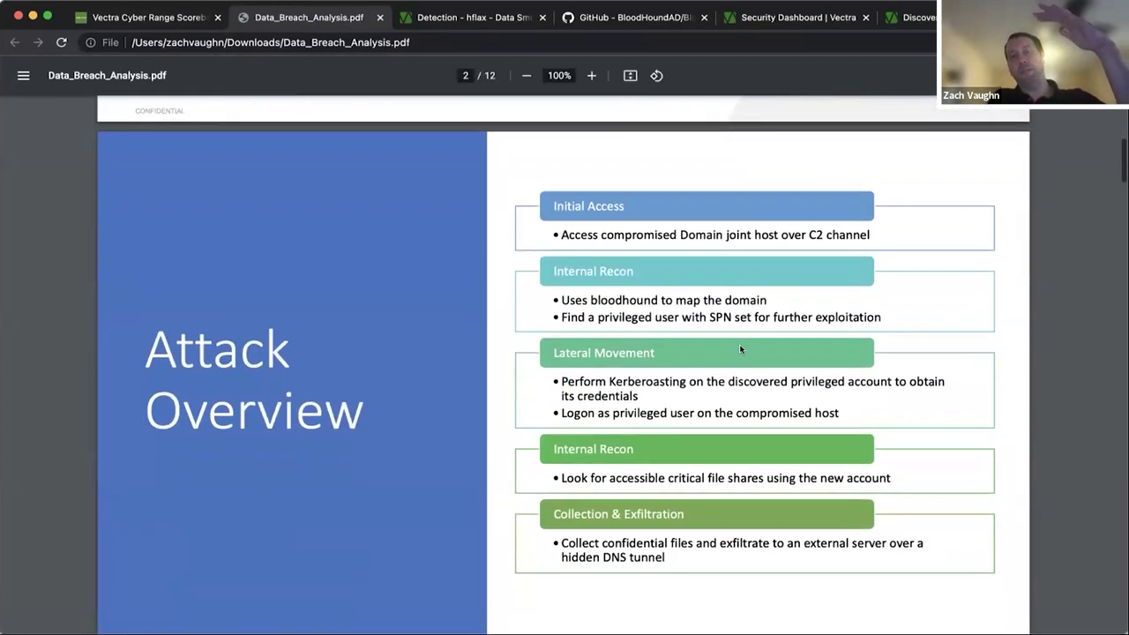
Step: Read the attack stages from Initial Access to Collection & Exfiltration on the report's Attack Overview page
scroll(739, 350, "down", 1)
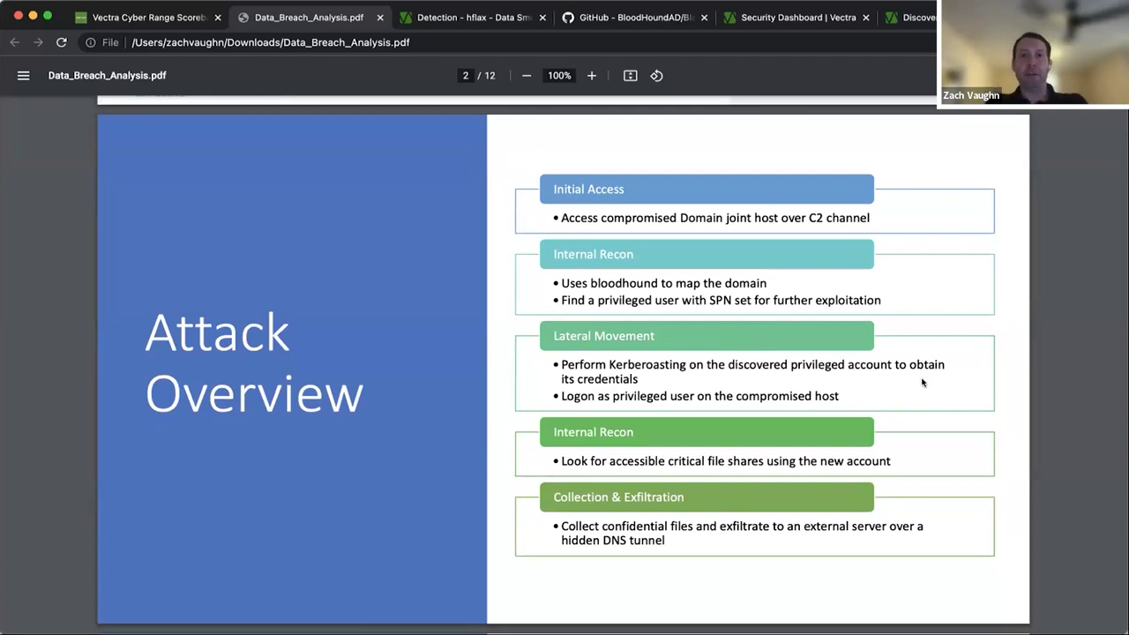
scroll(923, 382, "down", 3)
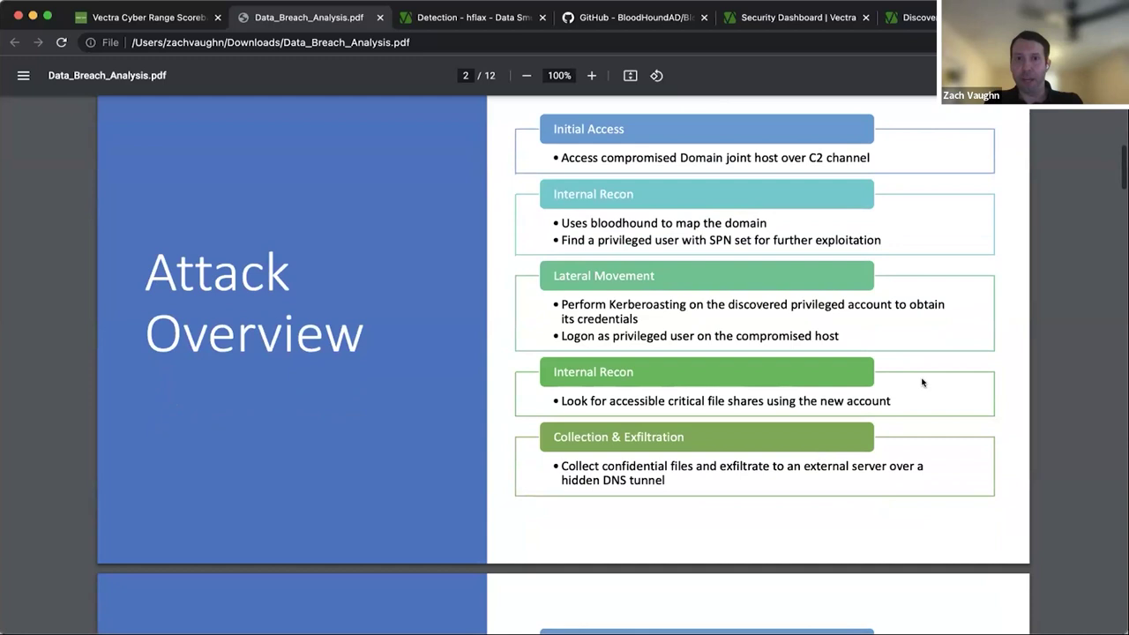
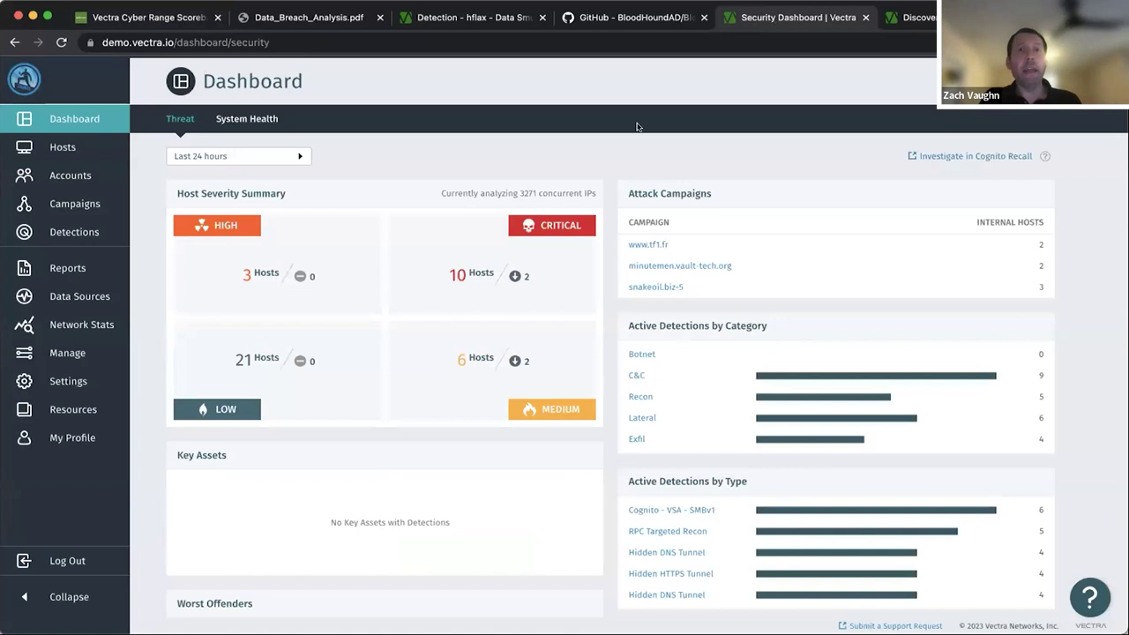
Step: From the demo security dashboard, go to the Hosts overview, preview the critical hosts, and open host dc2-aws-us-west-01
left_click_drag(438, 193, 591, 187)
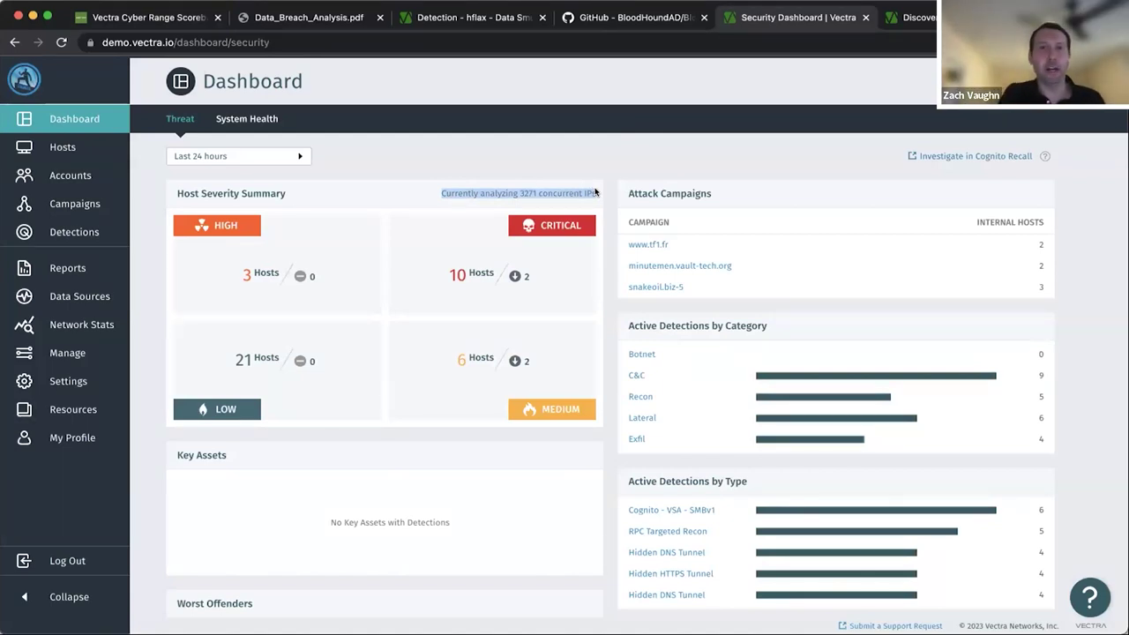
left_click(528, 183)
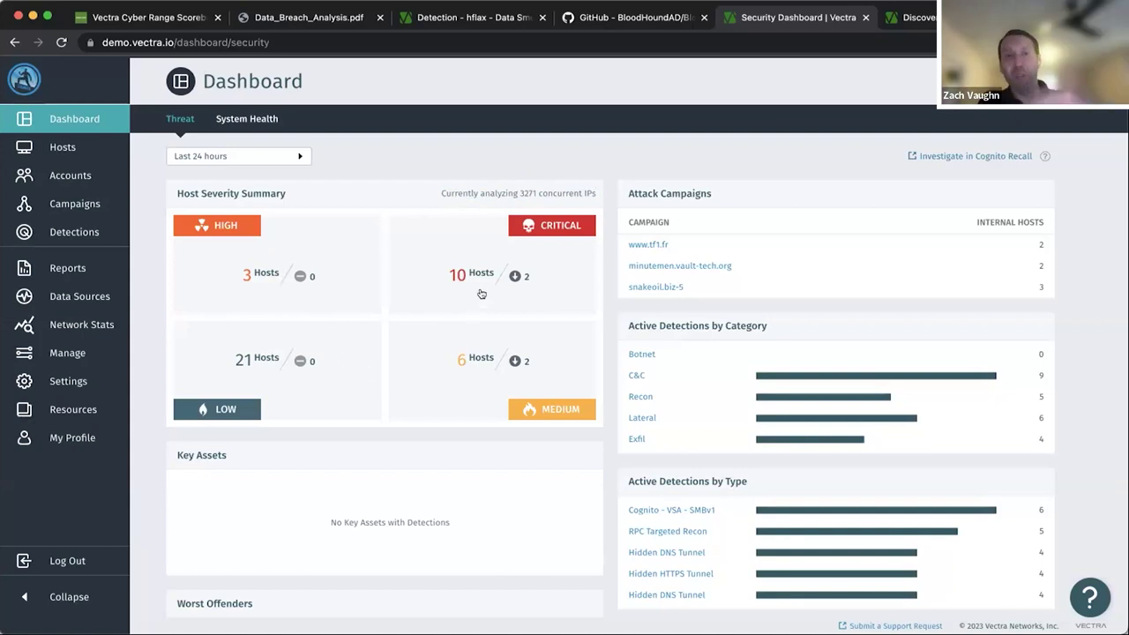
left_click(64, 148)
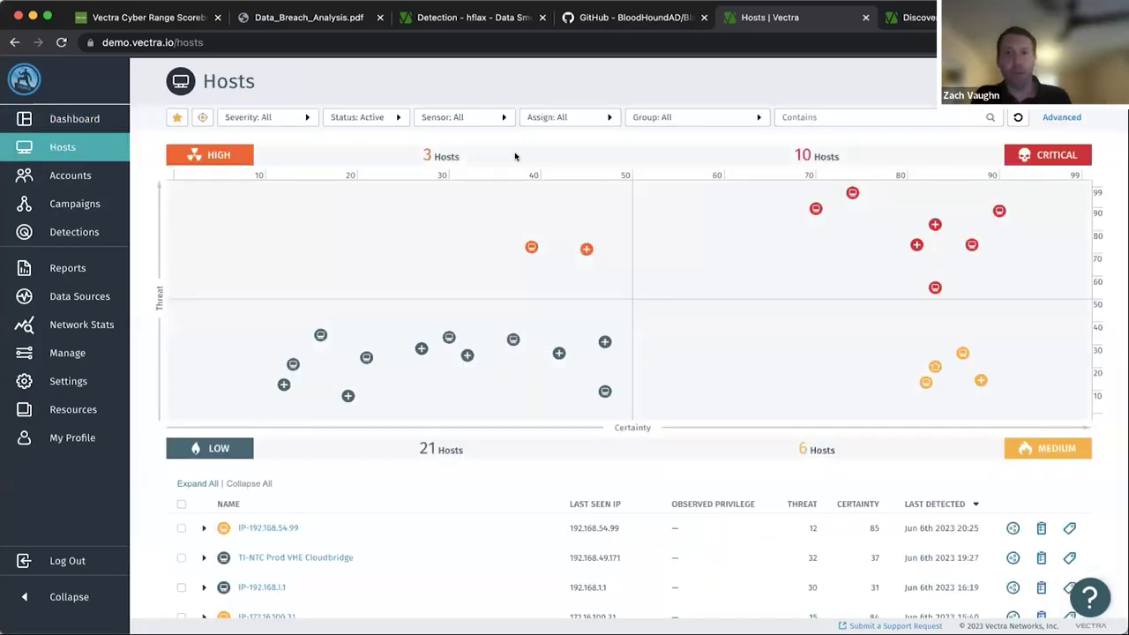
scroll(668, 353, "down", 3)
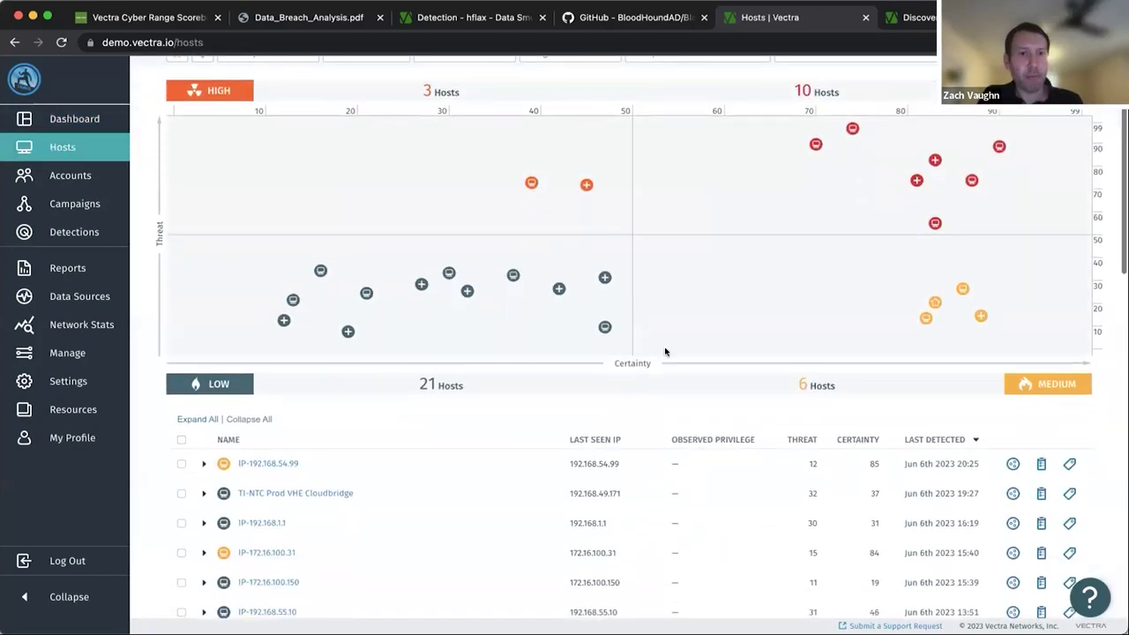
scroll(668, 353, "up", 3)
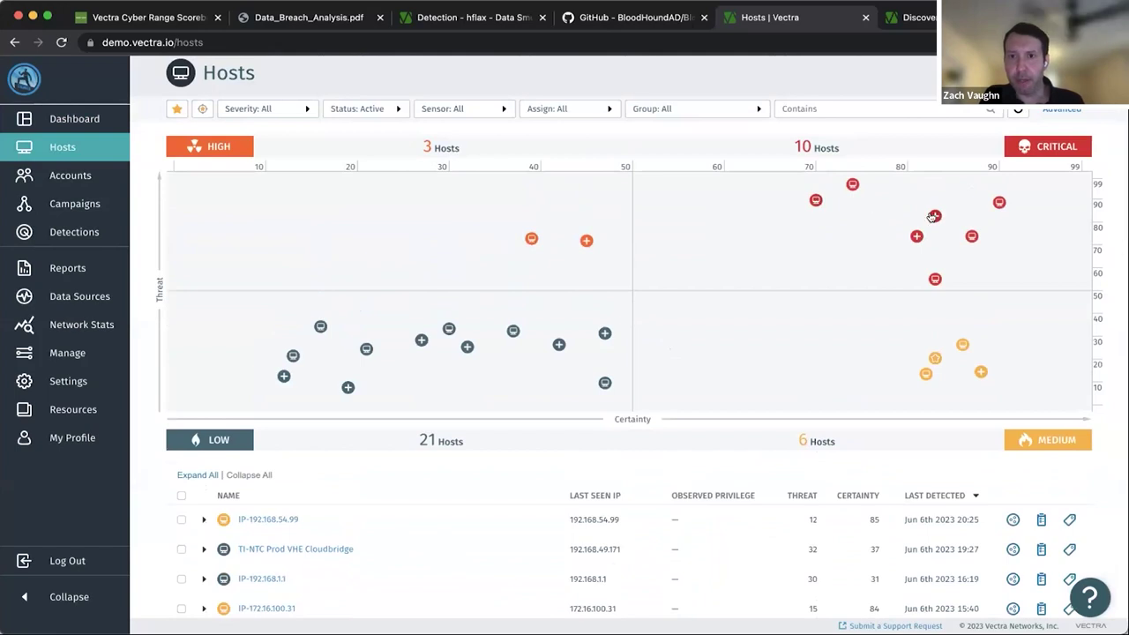
mouse_move(932, 216)
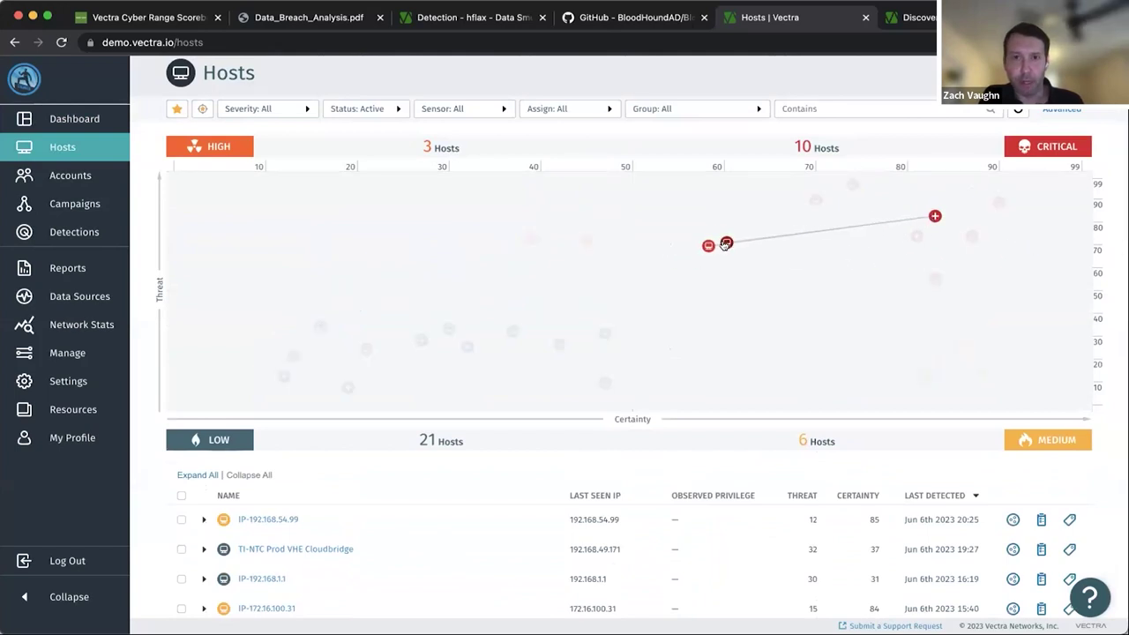
mouse_move(706, 245)
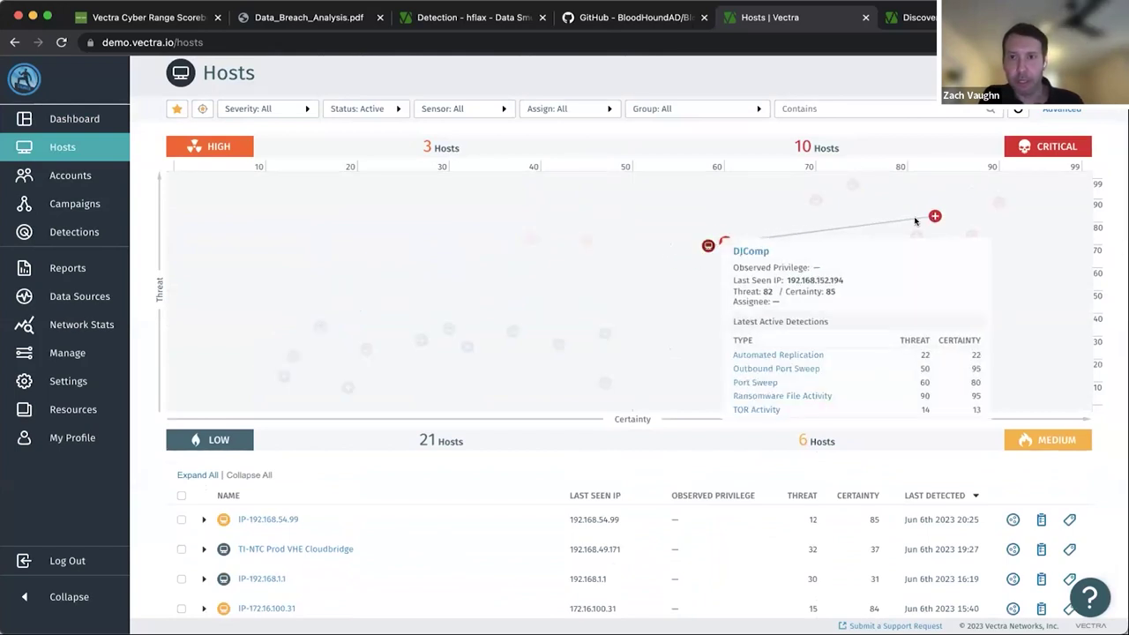
mouse_move(999, 202)
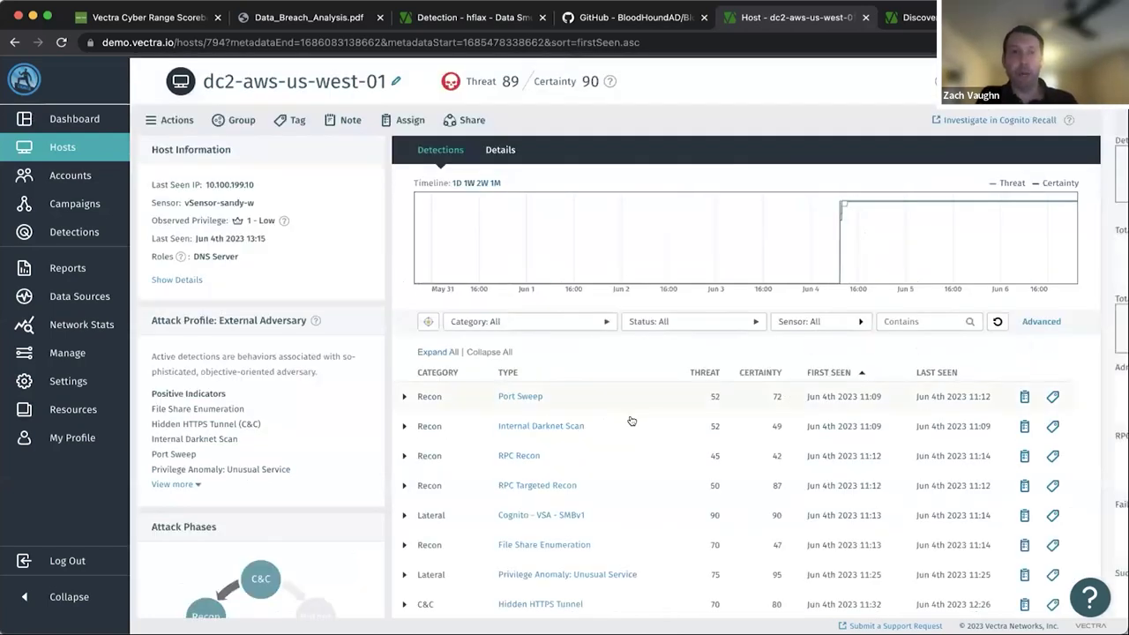
Step: Reverse the first-seen sorting of dc2-aws-us-west-01's detections, and restore the order to oldest first
scroll(630, 423, "down", 1)
left_click(813, 315)
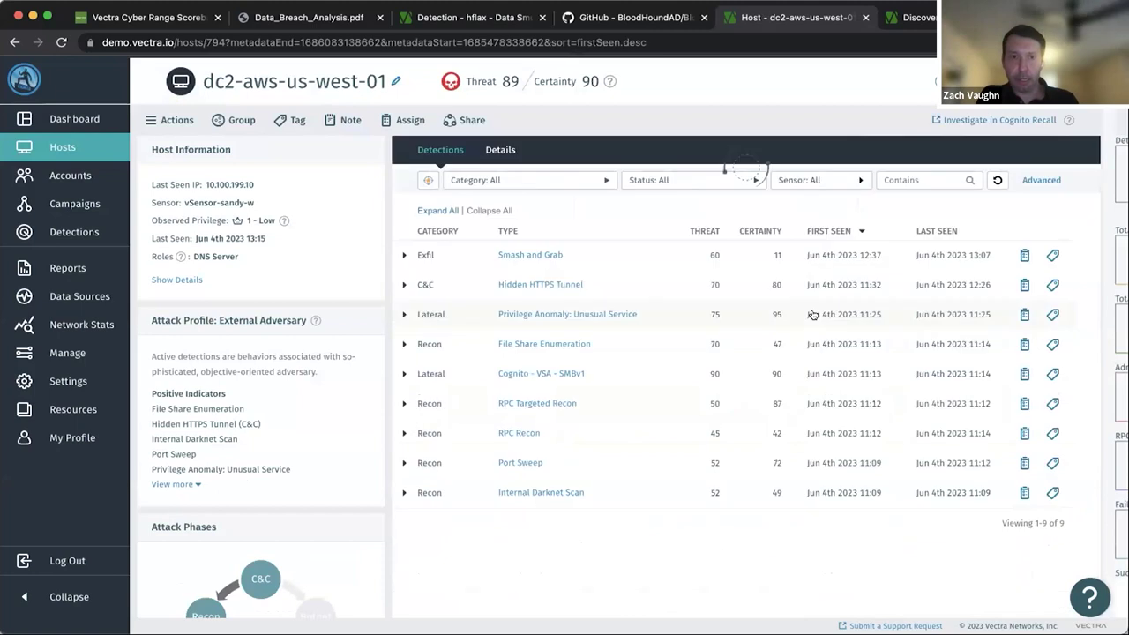
scroll(845, 325, "down", 2)
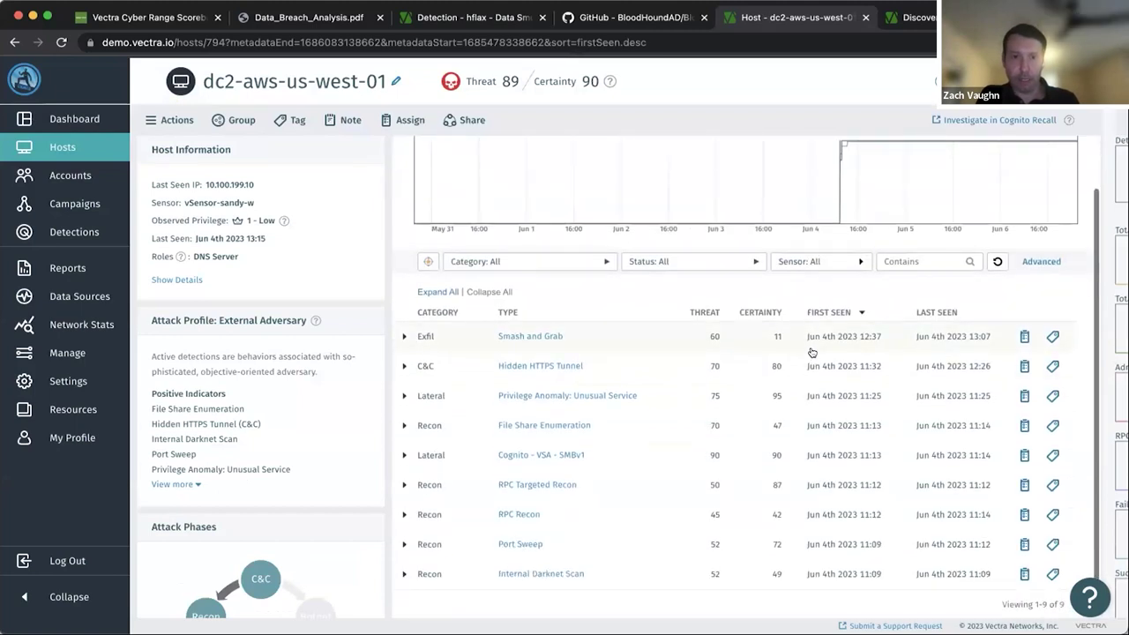
left_click(829, 312)
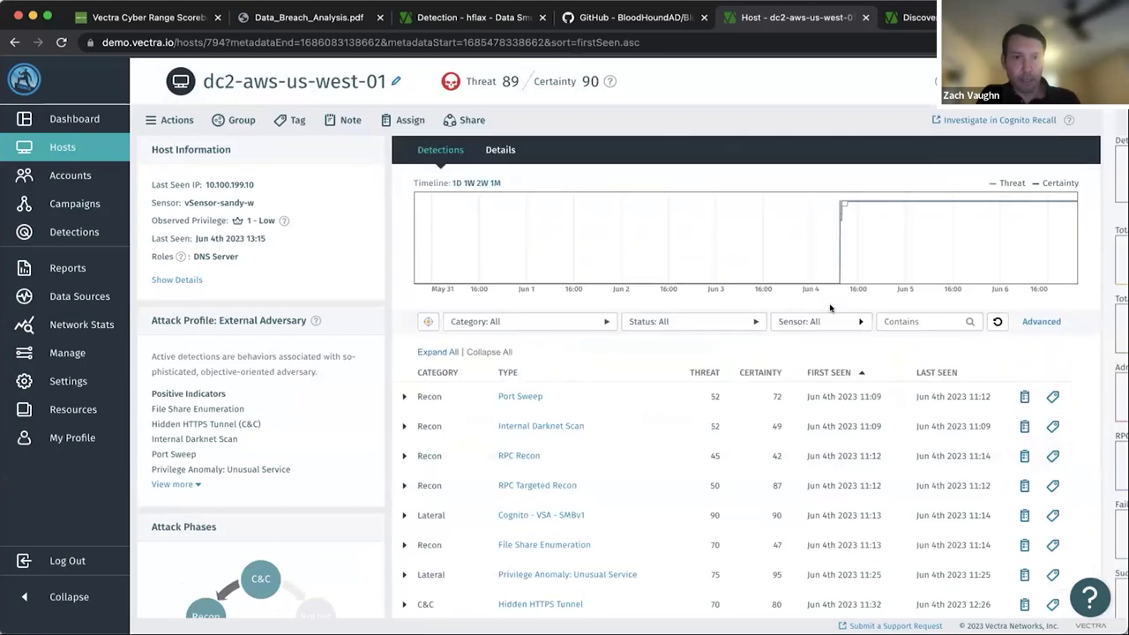
scroll(724, 344, "down", 2)
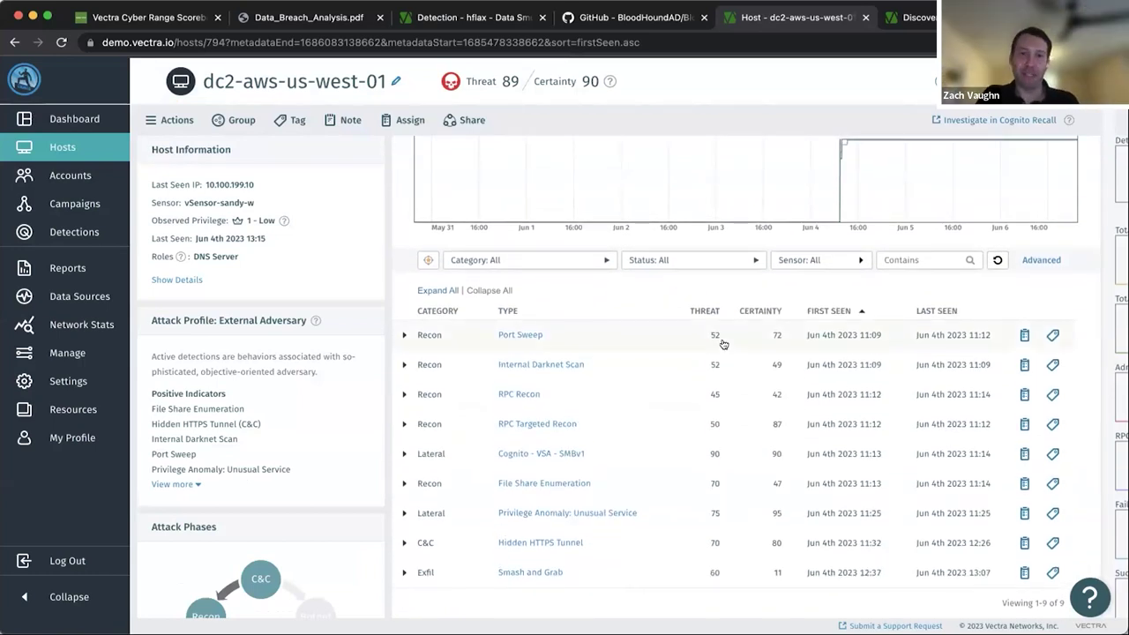
Step: Open dc2-aws-us-west-01's File Share Enumeration detection, and review the accounts and shares in its expanded recent activity
left_click(403, 484)
left_click(544, 485)
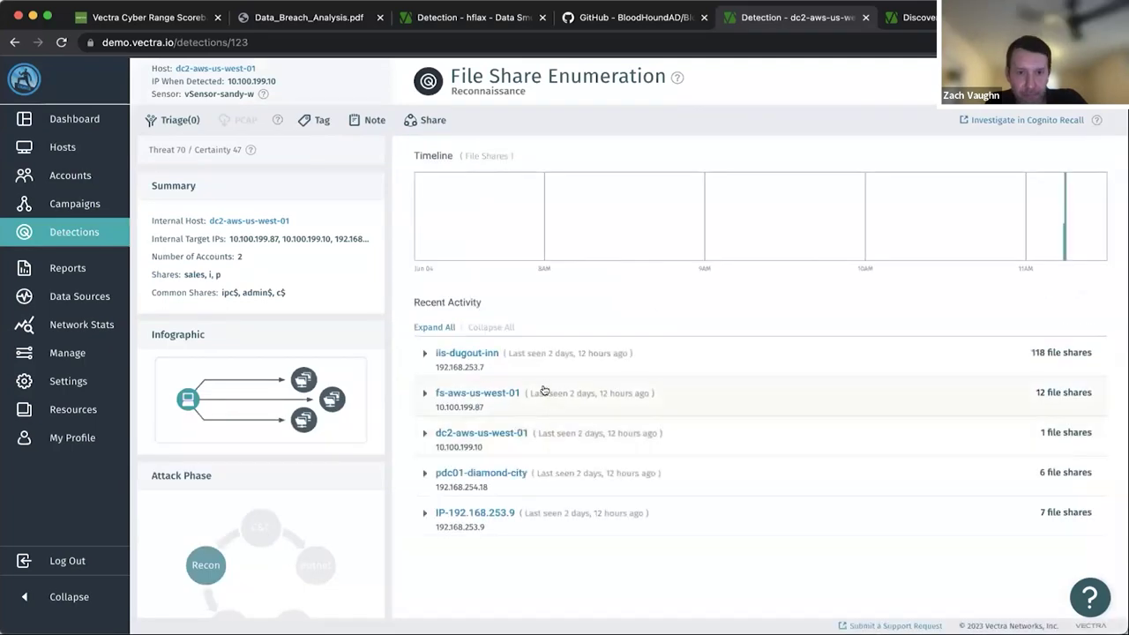
left_click(424, 353)
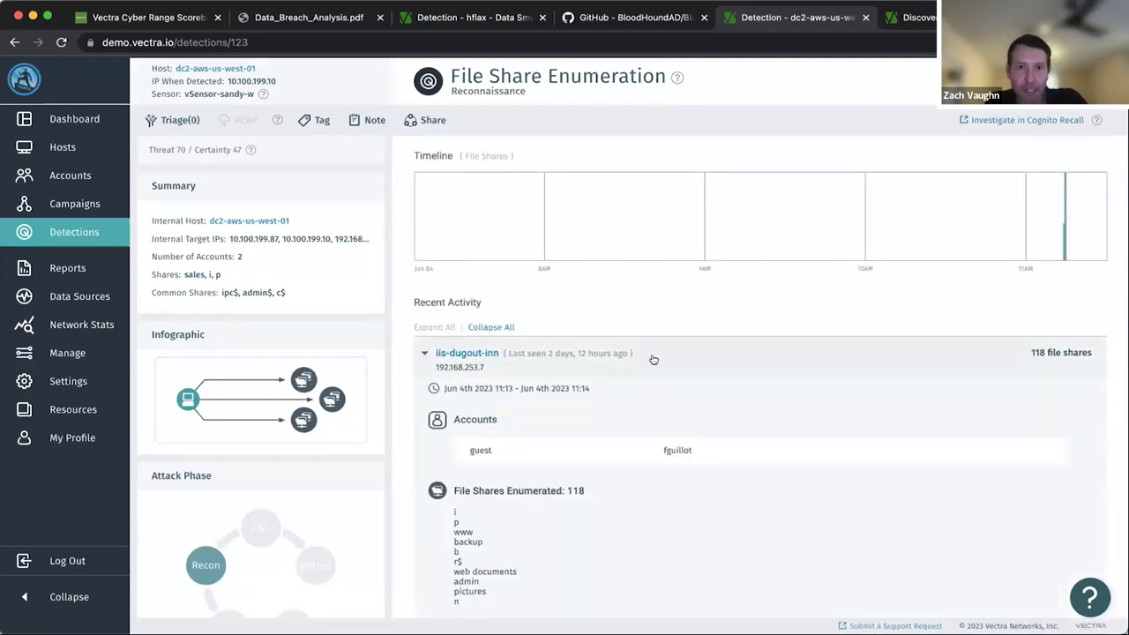
scroll(654, 359, "down", 2)
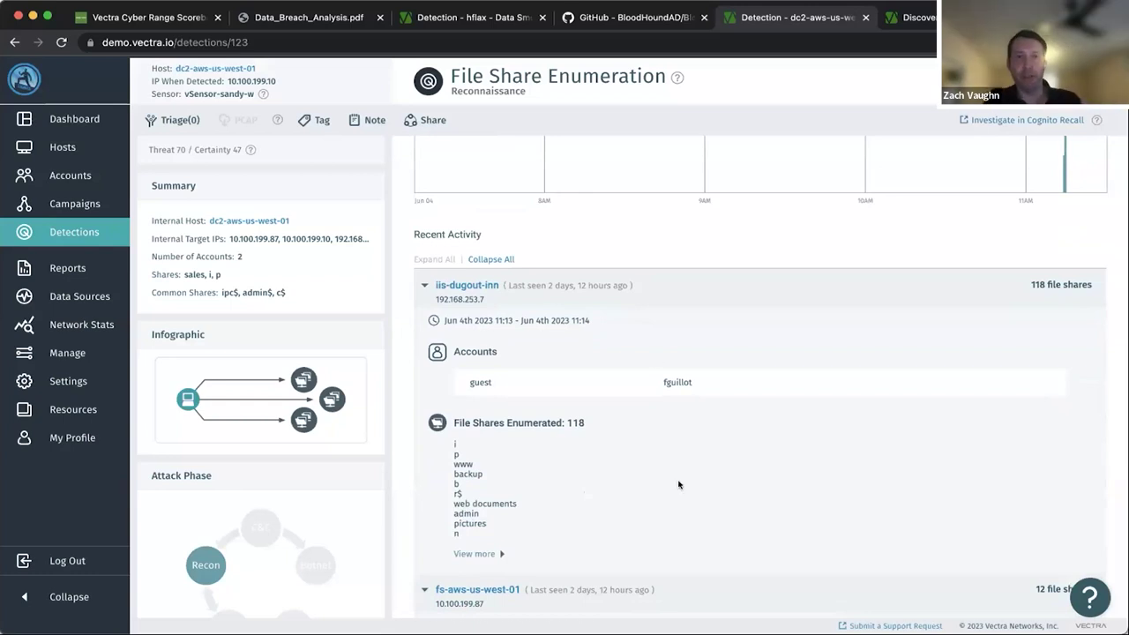
scroll(677, 481, "down", 2)
scroll(679, 484, "down", 3)
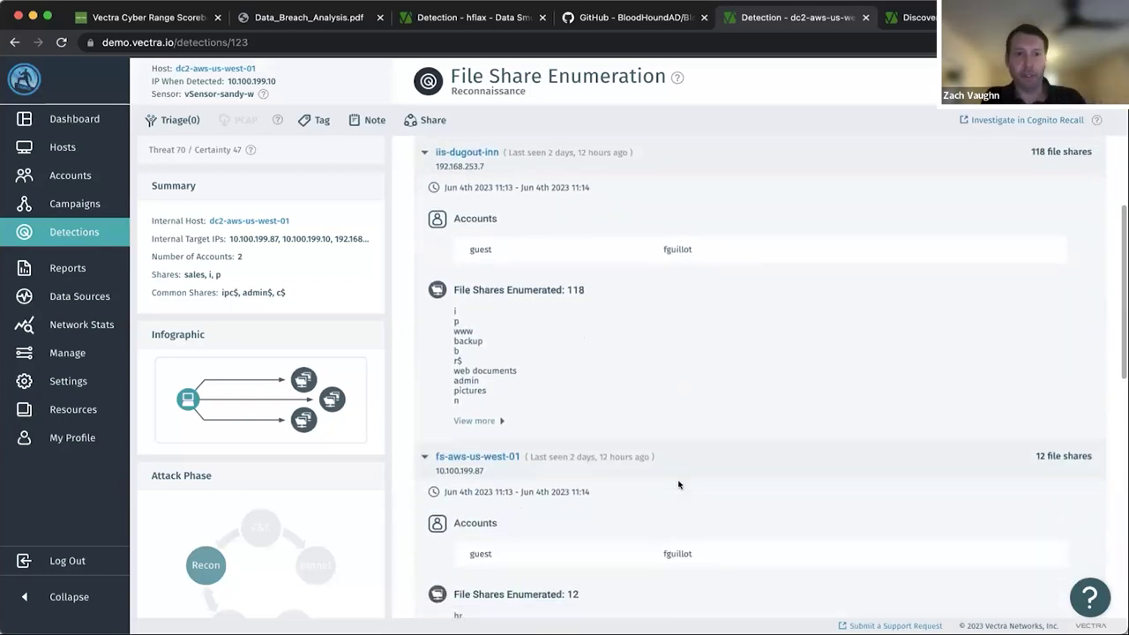
scroll(679, 484, "down", 2)
scroll(678, 484, "up", 8)
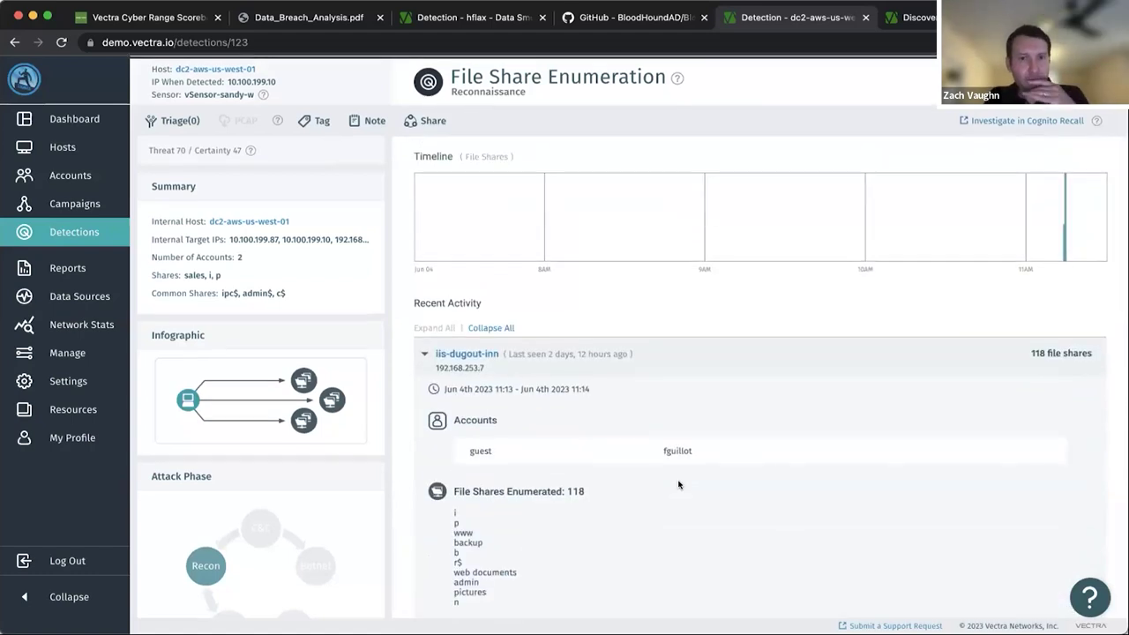
Step: Return to host dc2-aws-us-west-01, and inspect the data-sent events of its Smash and Grab exfiltration detection
left_click(222, 68)
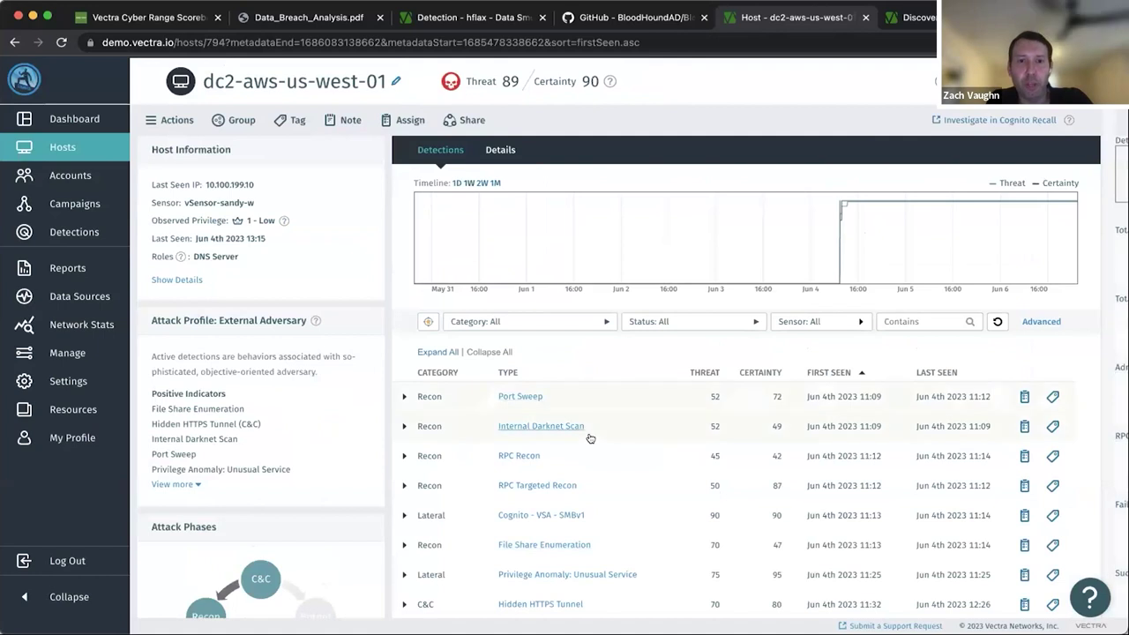
scroll(588, 435, "down", 2)
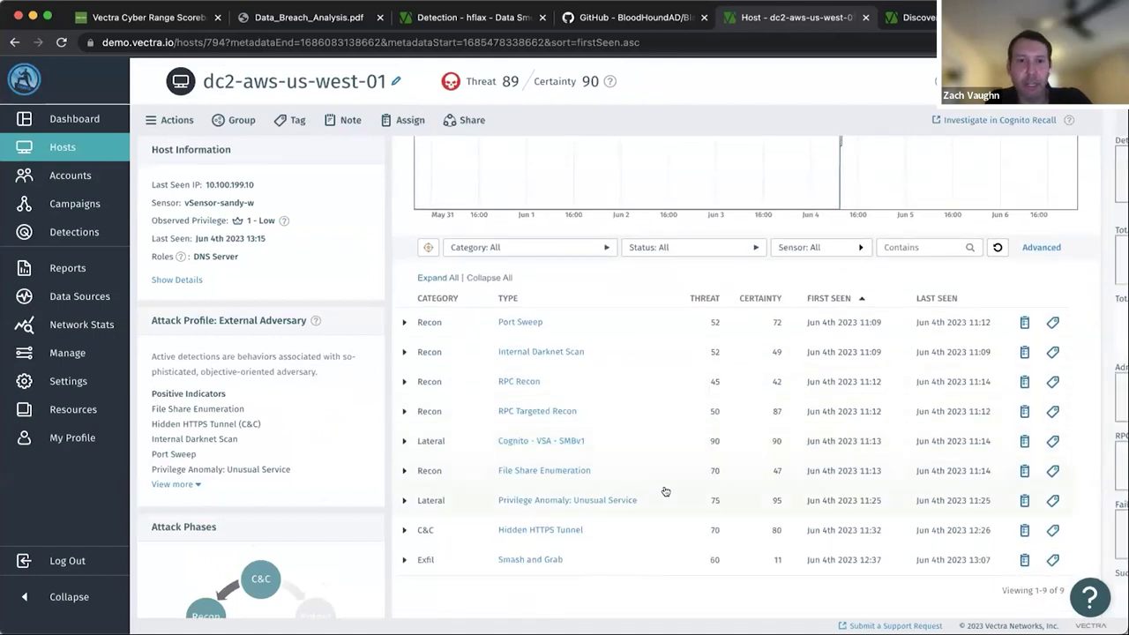
left_click(524, 557)
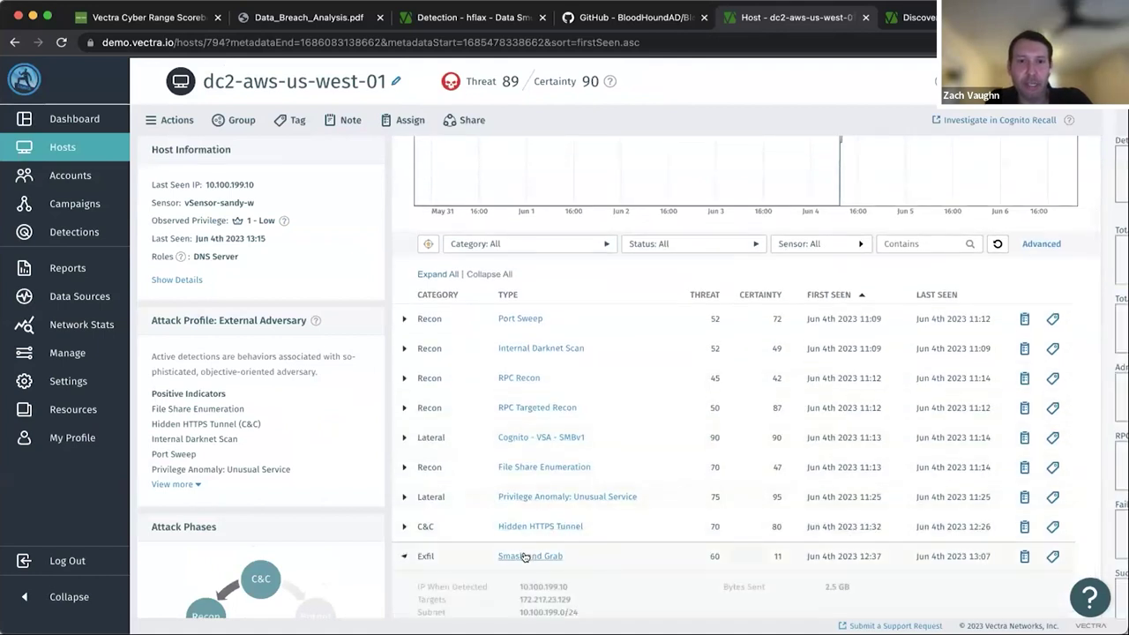
left_click(403, 364)
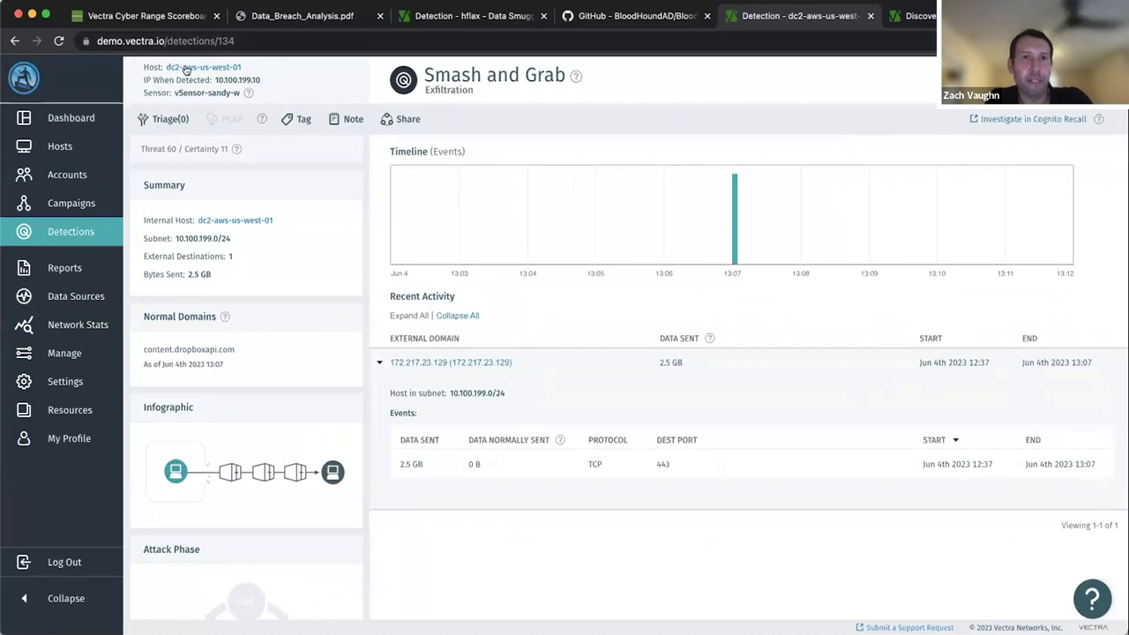
Step: Go back to host dc2-aws-us-west-01, and reopen its File Share Enumeration detection
left_click(187, 68)
scroll(613, 478, "down", 2)
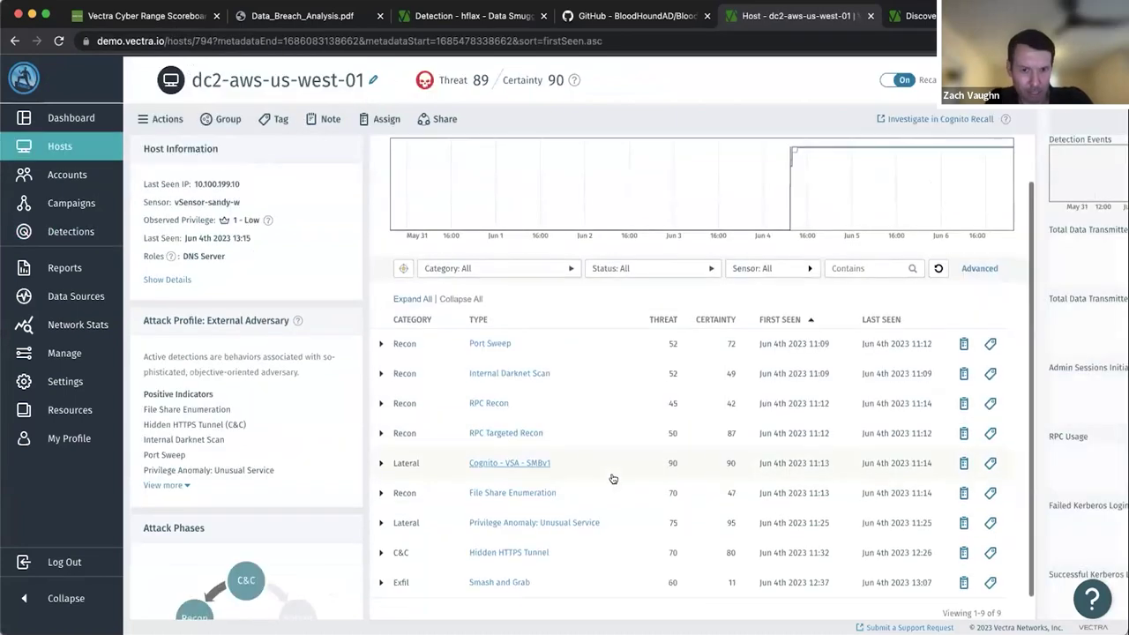
scroll(613, 479, "down", 1)
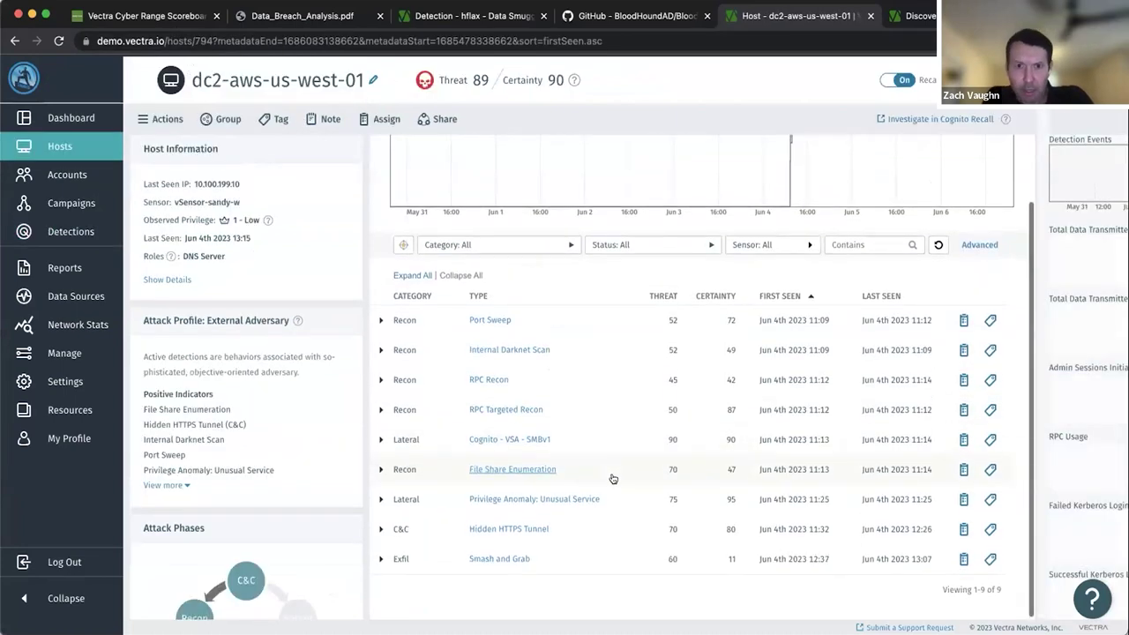
left_click(524, 468)
left_click(525, 468)
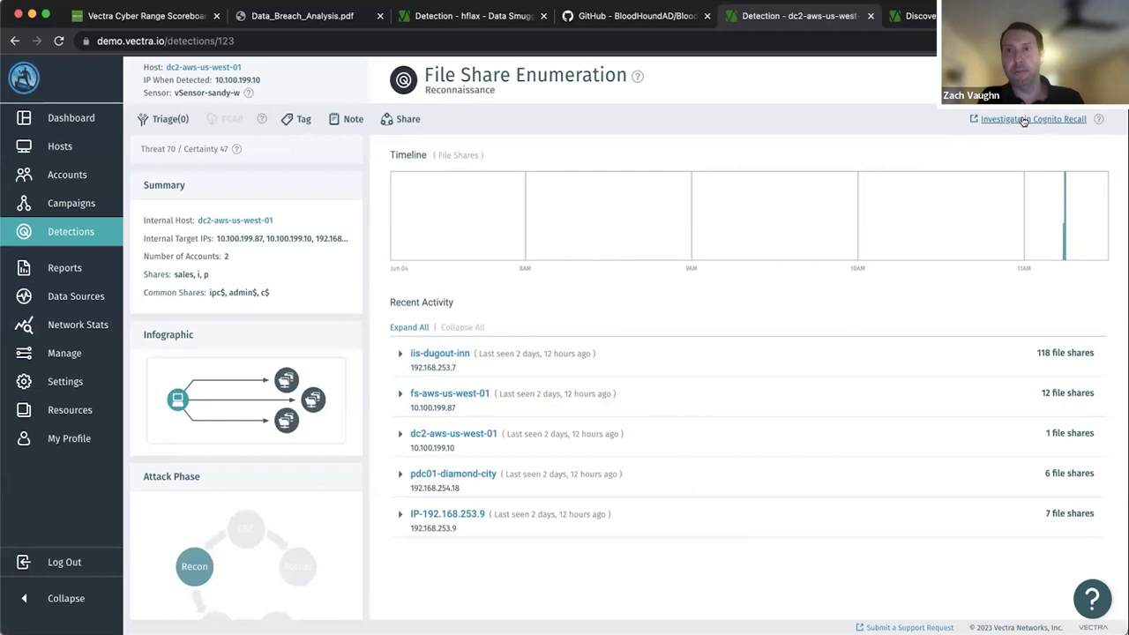
Step: Investigate the File Share Enumeration detection in Cognito Recall, and bring up its Host Dashboard
left_click(1026, 120)
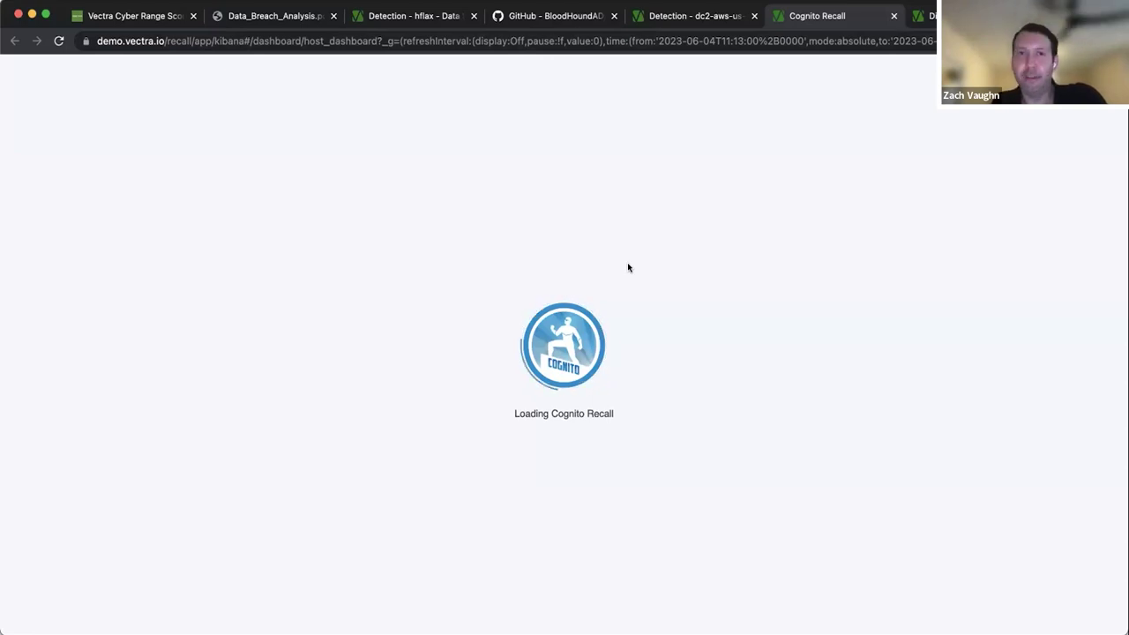
left_click(697, 16)
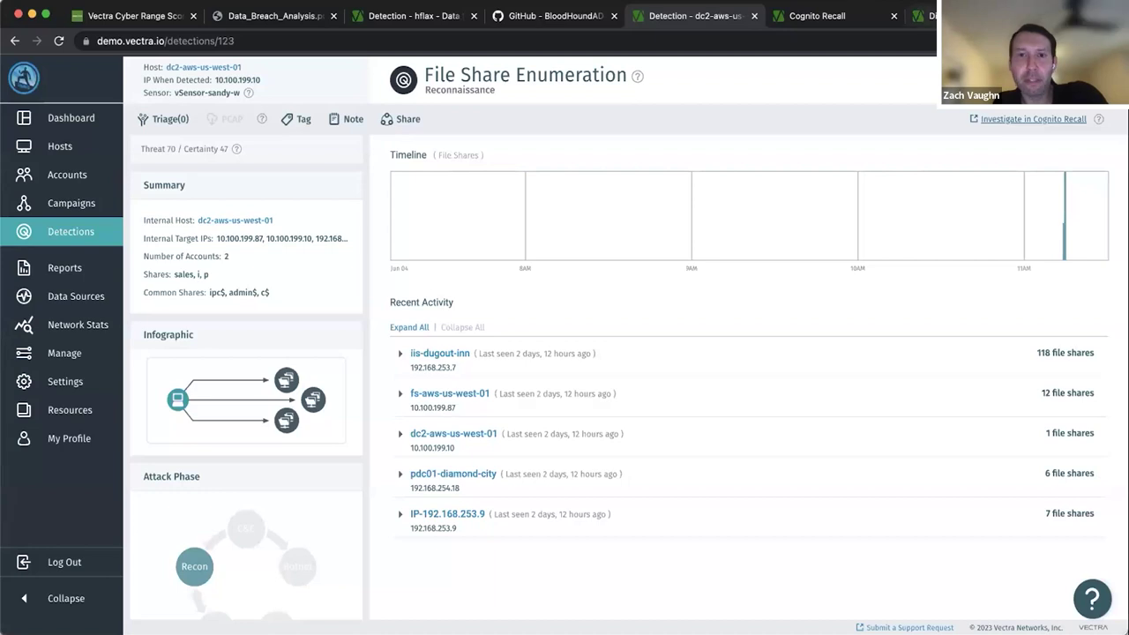
key("ctrl+Tab")
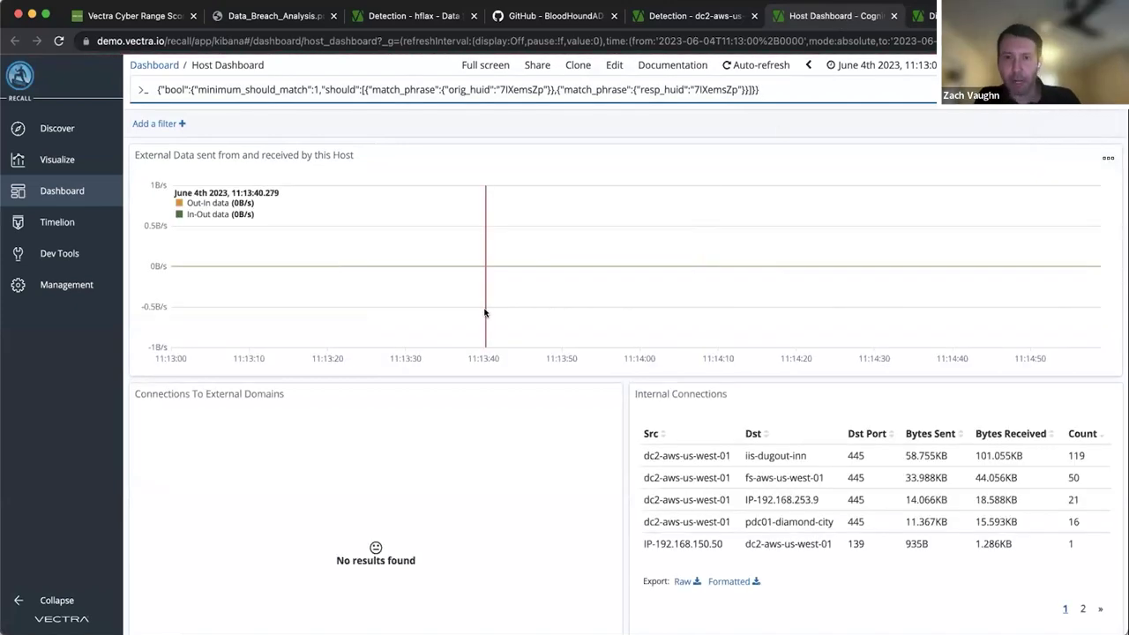
Step: Examine the host's internal connections, NTLM account usage and RPC usage on the Recall Host Dashboard, comparing with the detection
scroll(484, 312, "down", 3)
scroll(484, 312, "down", 2)
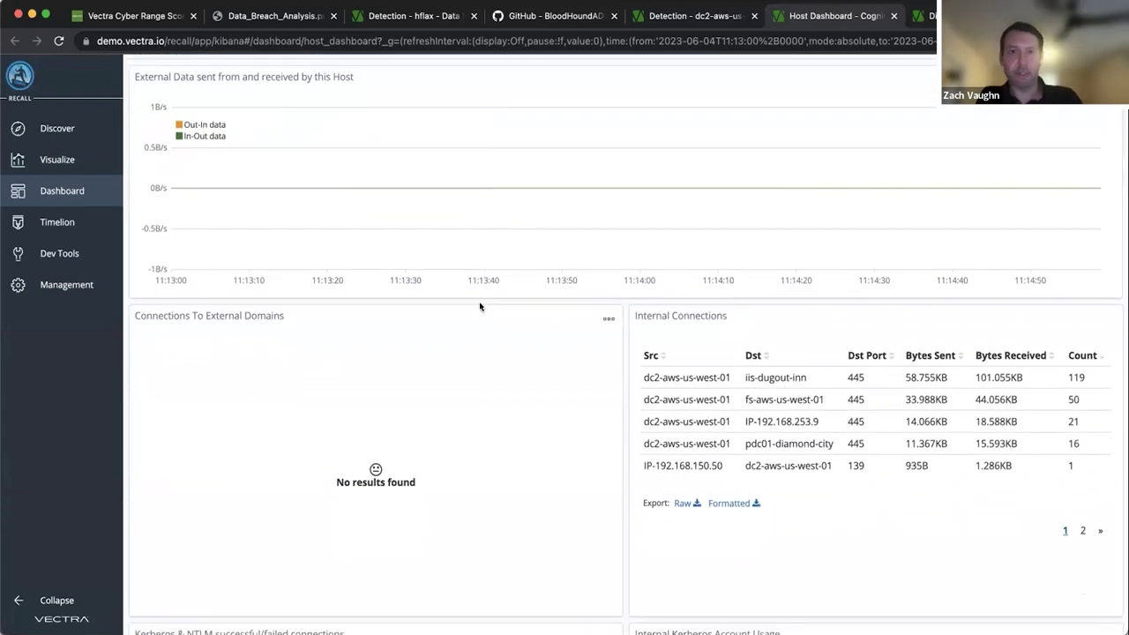
left_click(686, 16)
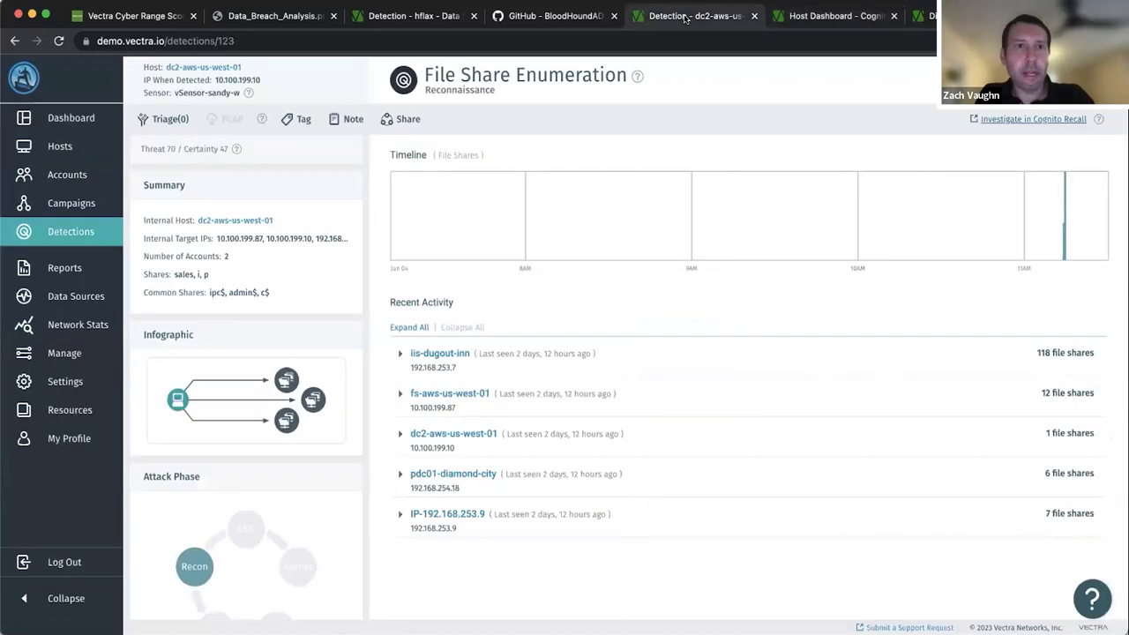
left_click(817, 19)
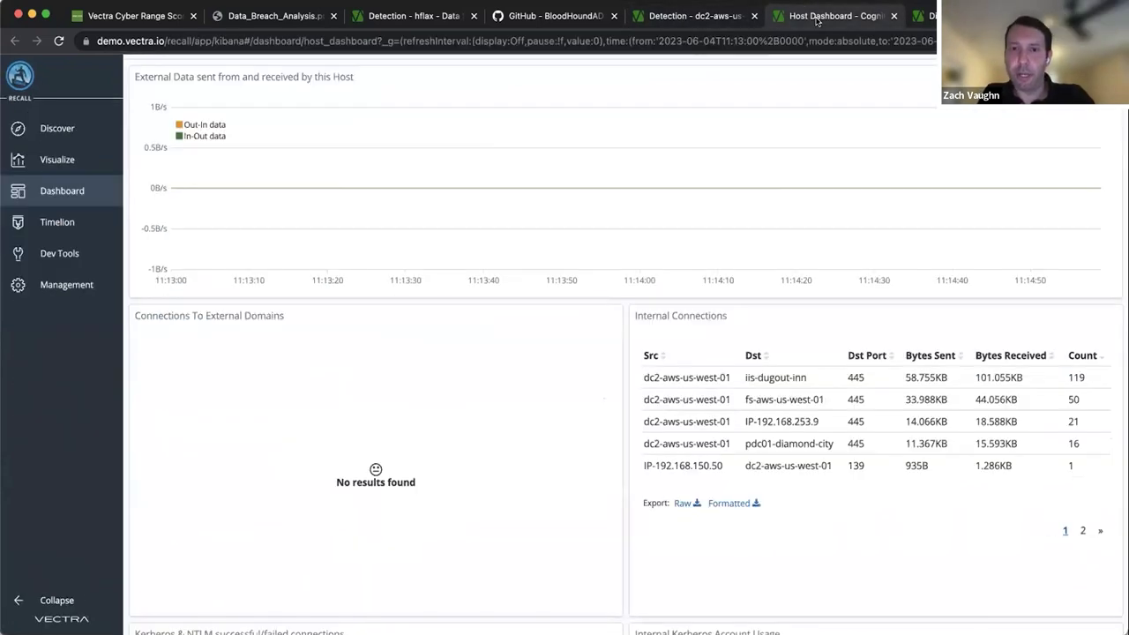
scroll(750, 326, "up", 1)
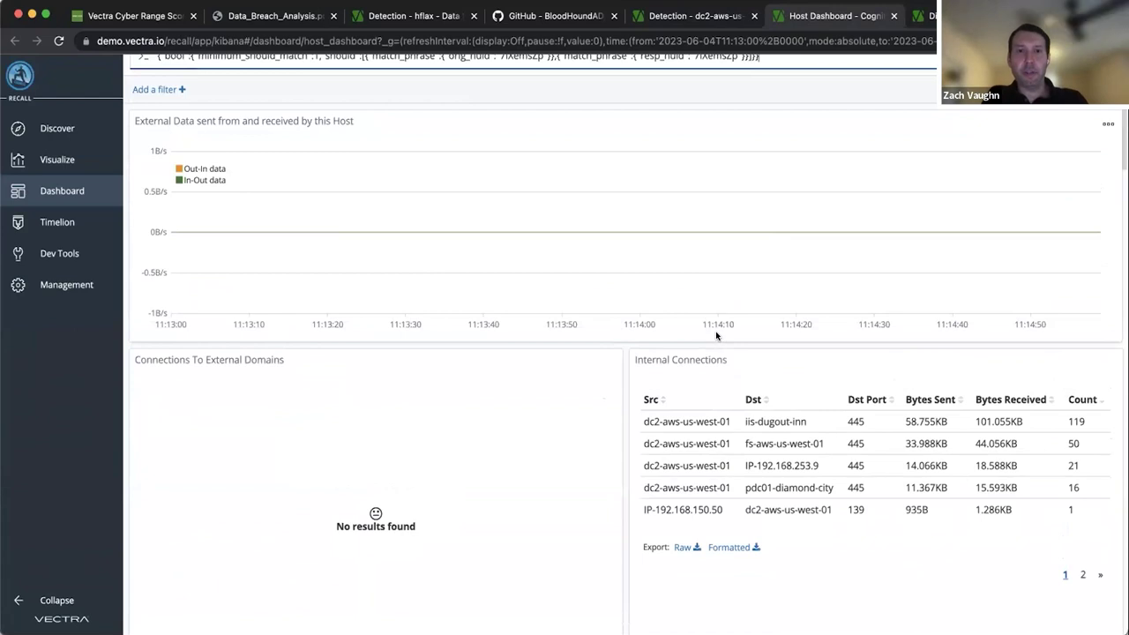
scroll(716, 335, "down", 2)
scroll(717, 335, "down", 10)
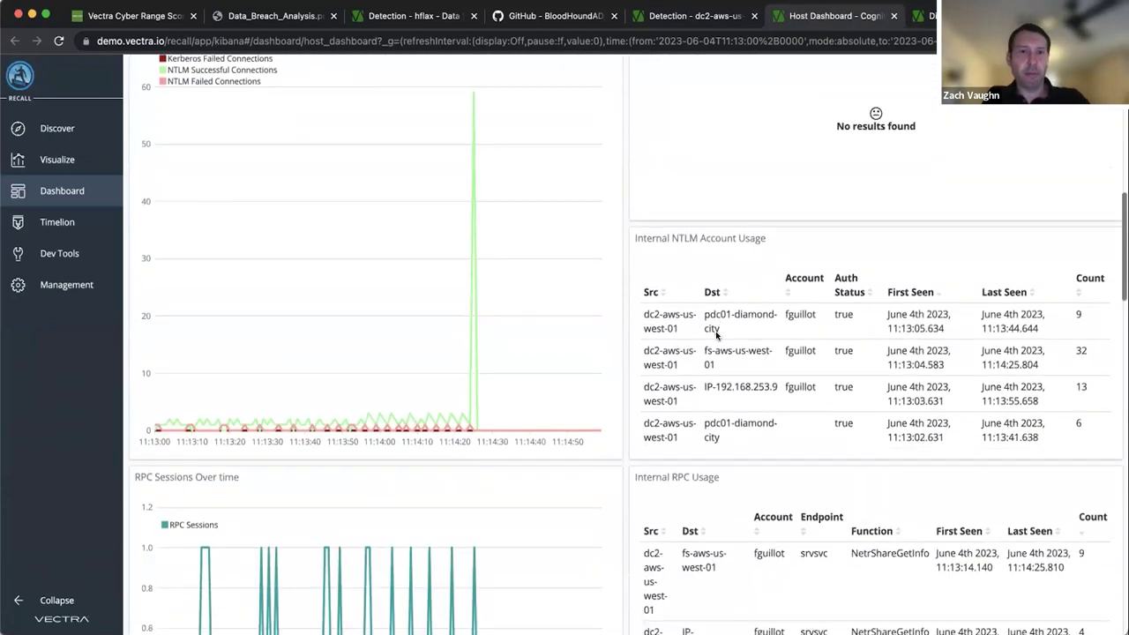
Step: Review the host's NTLM account usage, RPC usage and internal connections on the Recall Host Dashboard
scroll(686, 353, "down", 3)
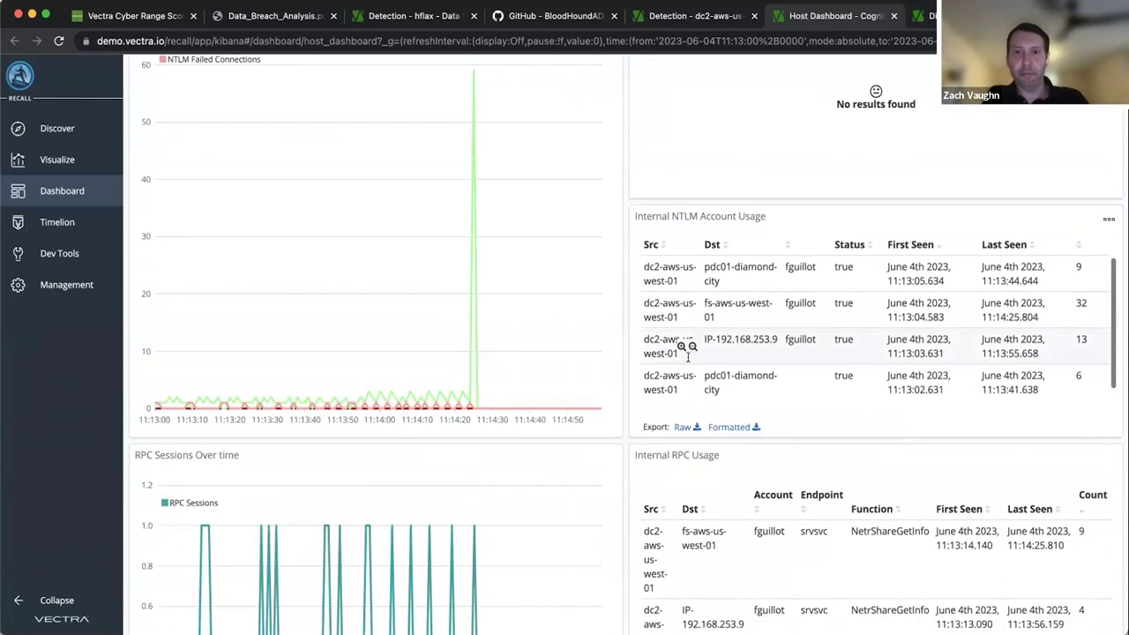
scroll(479, 524, "down", 4)
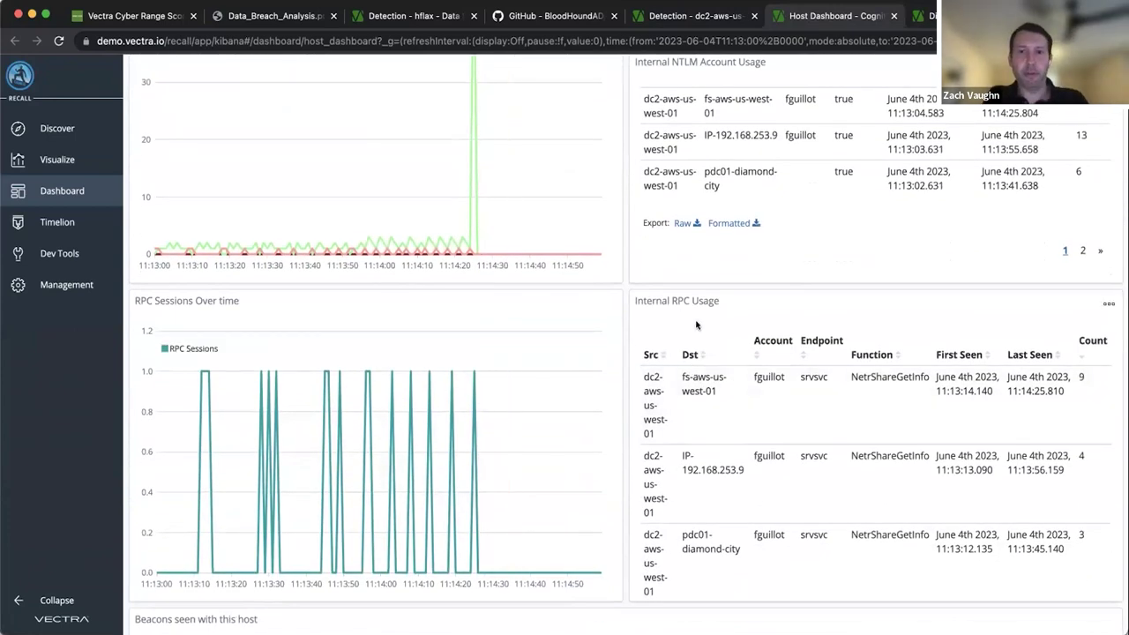
scroll(696, 325, "down", 3)
scroll(323, 310, "up", 10)
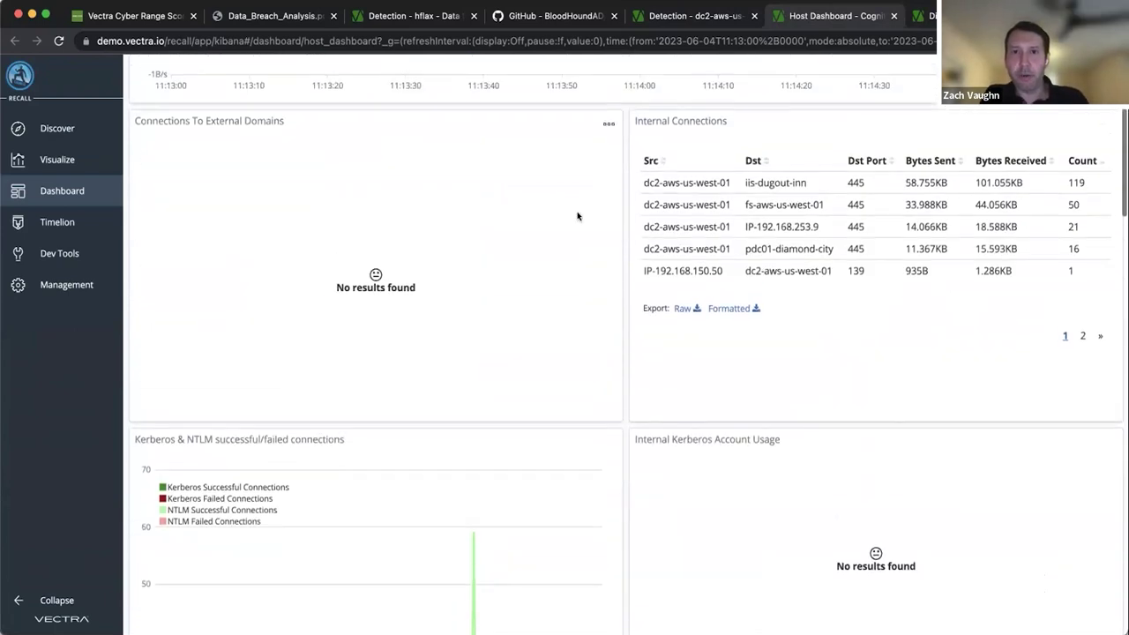
left_click(722, 227)
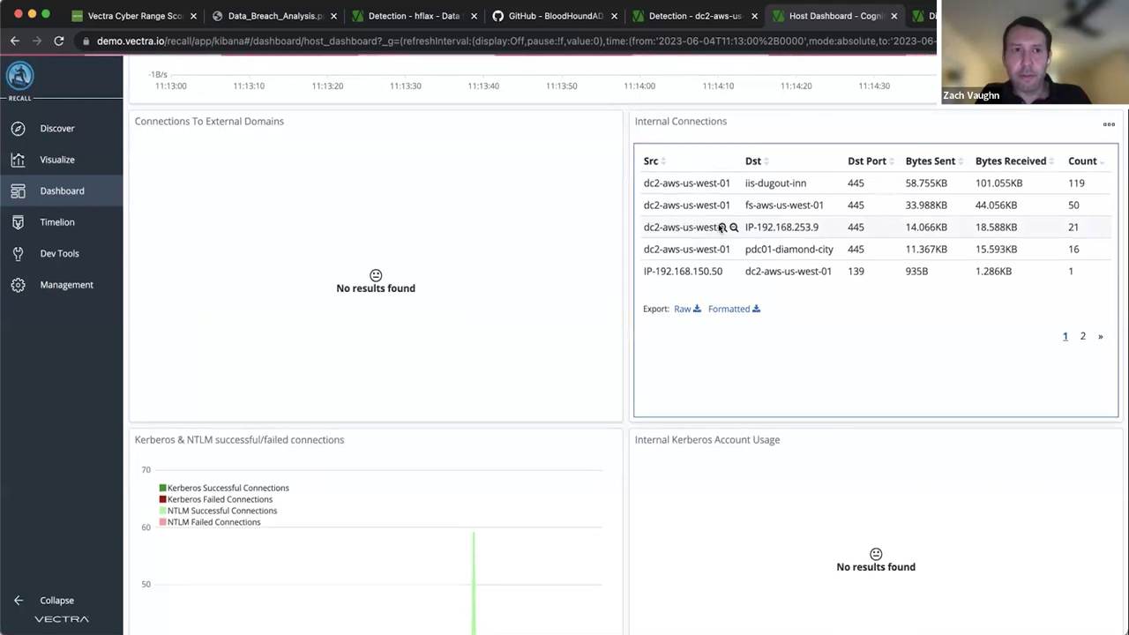
Step: Open Discover in Recall, and switch the searched index to metadata_smbfiles*
left_click(67, 128)
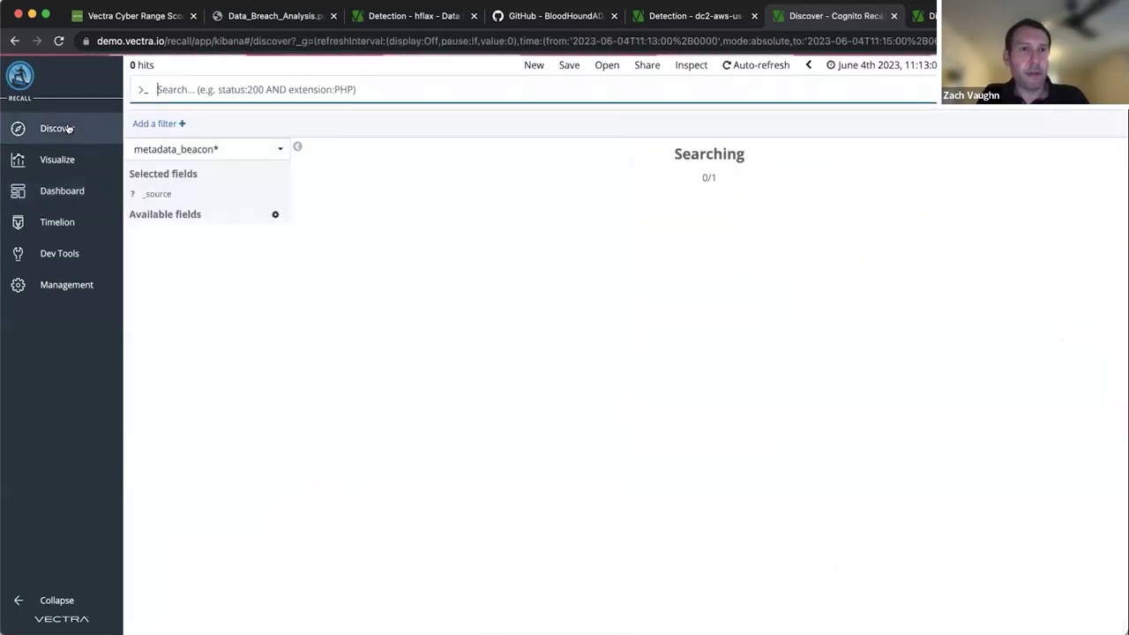
left_click(278, 151)
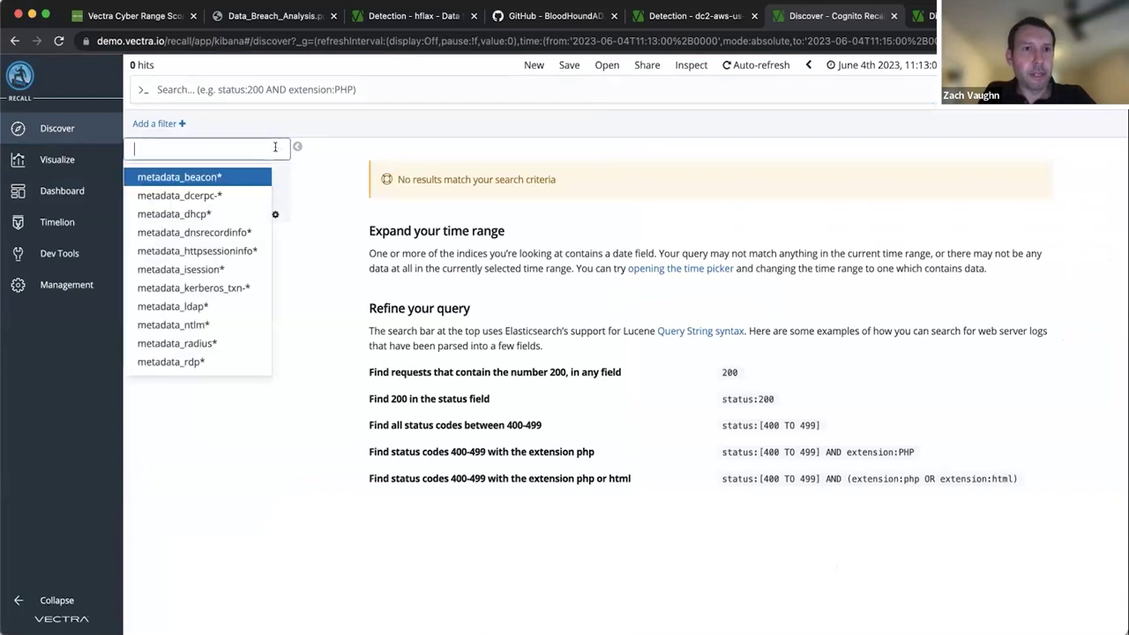
scroll(210, 306, "down", 3)
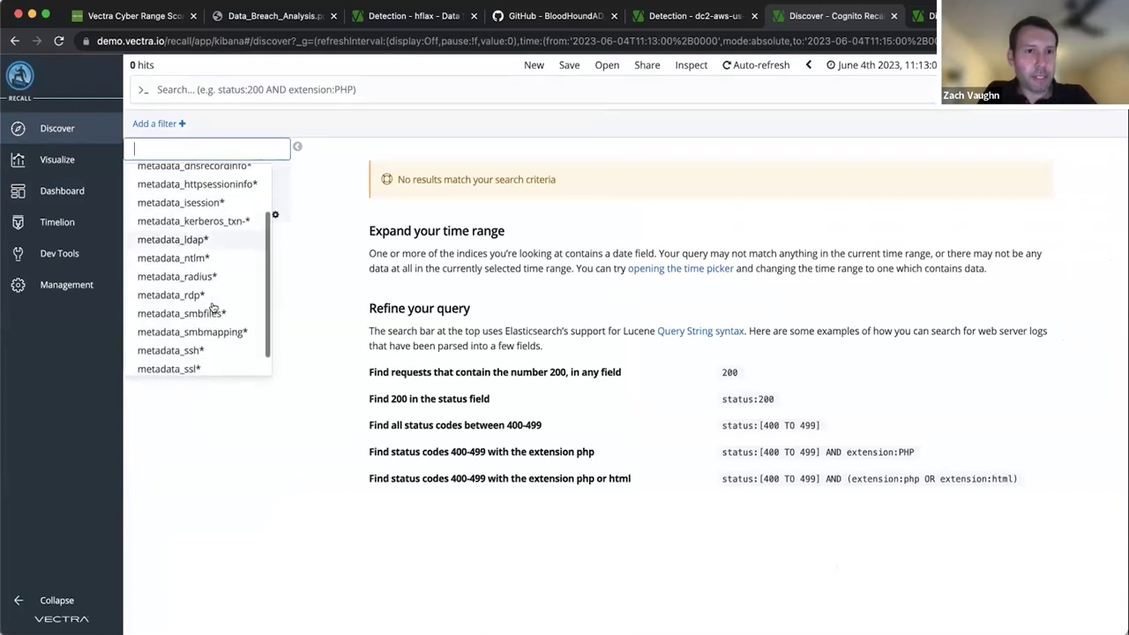
left_click(182, 304)
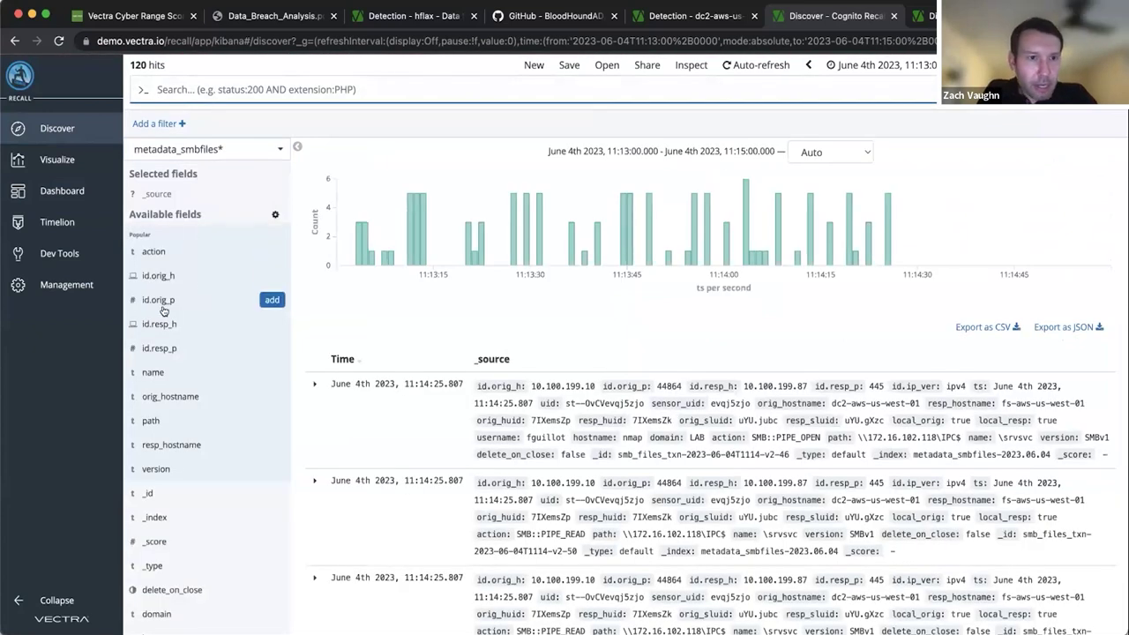
Step: Show the orig_hostname field as a column in the SMB file results
scroll(179, 413, "down", 1)
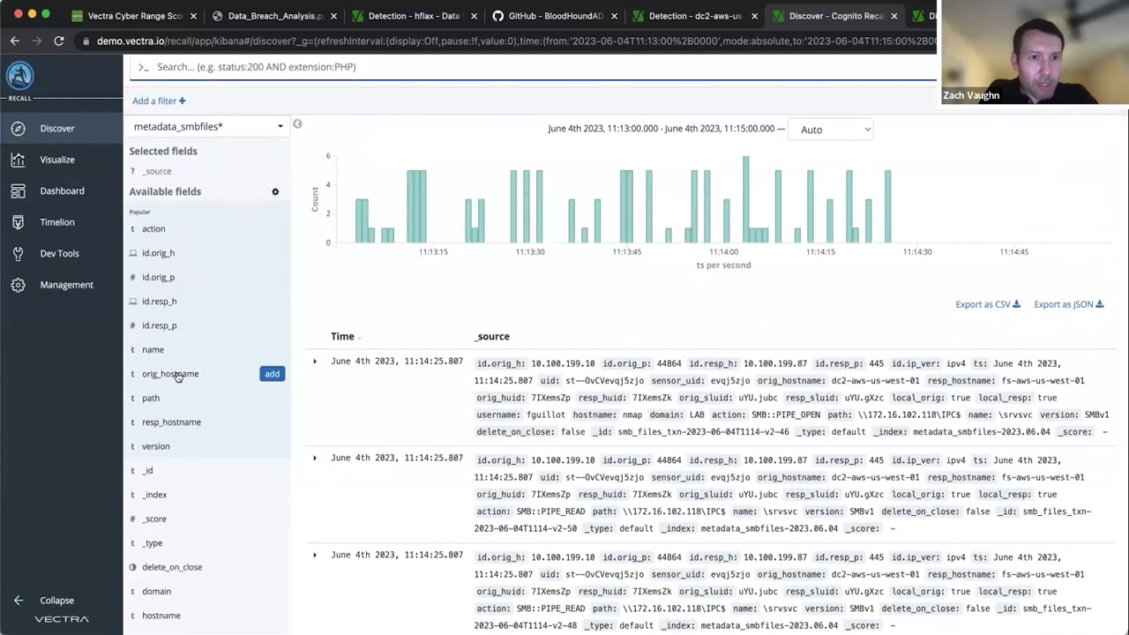
left_click(273, 374)
left_click(273, 374)
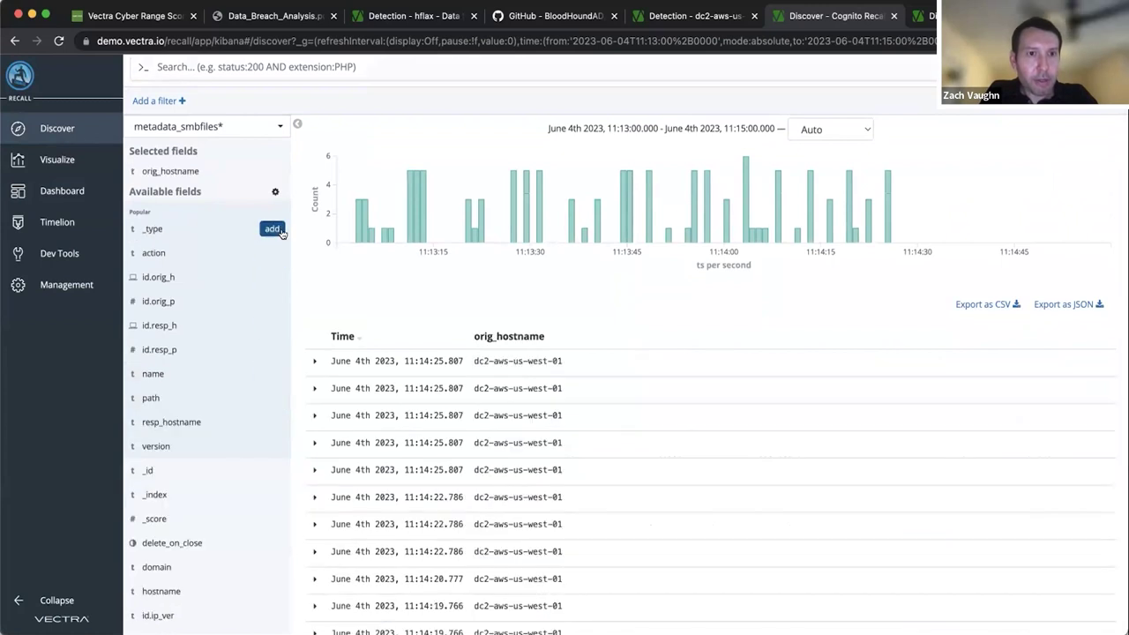
scroll(308, 277, "up", 1)
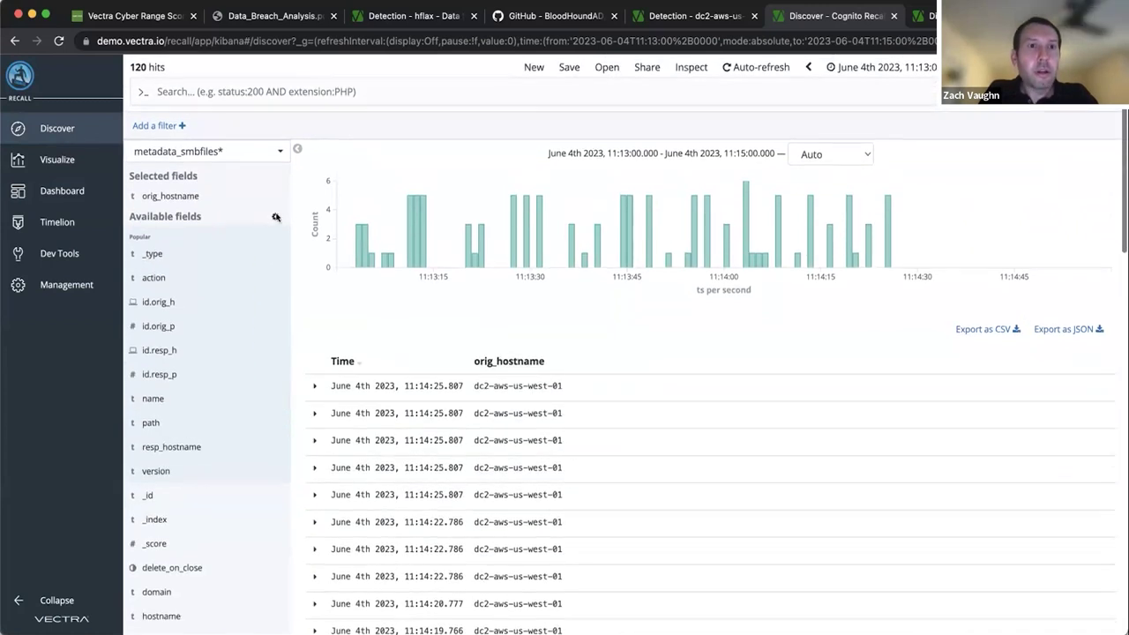
Step: Filter the SMB file records to those where orig_hostname is dc2-aws-us-west-01
left_click(169, 123)
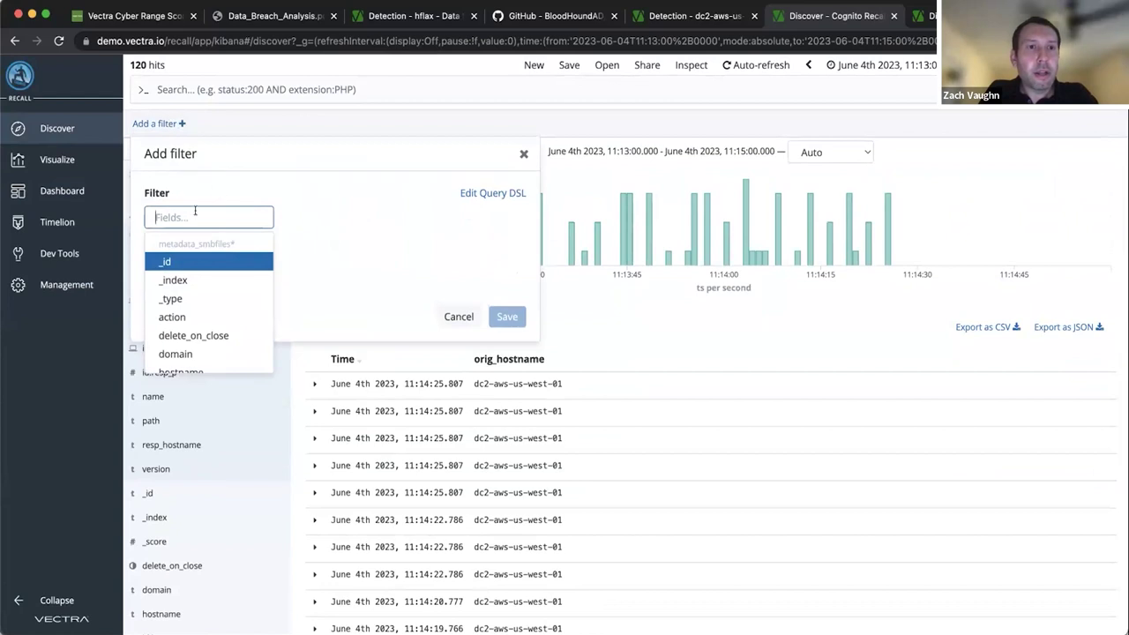
type("ori")
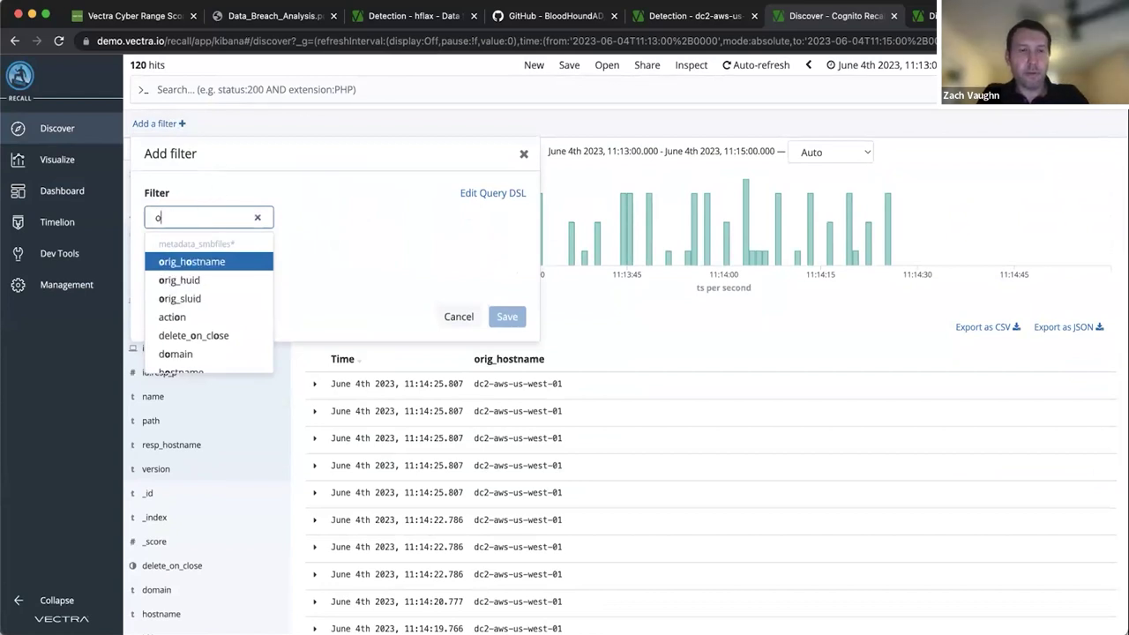
left_click(210, 263)
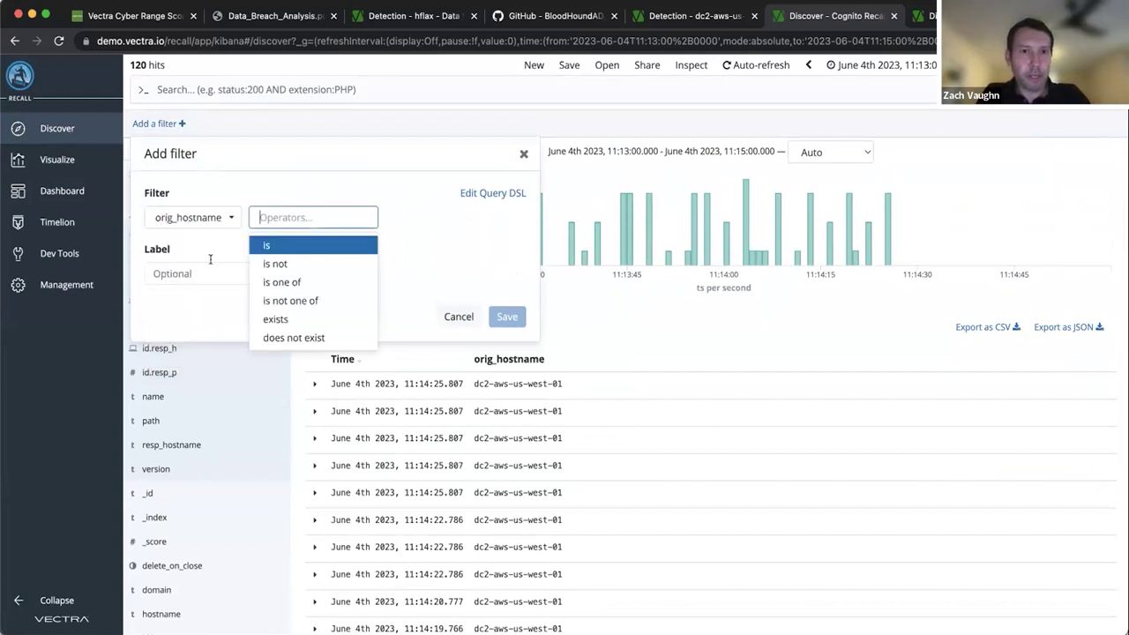
left_click(287, 244)
scroll(363, 274, "down", 1)
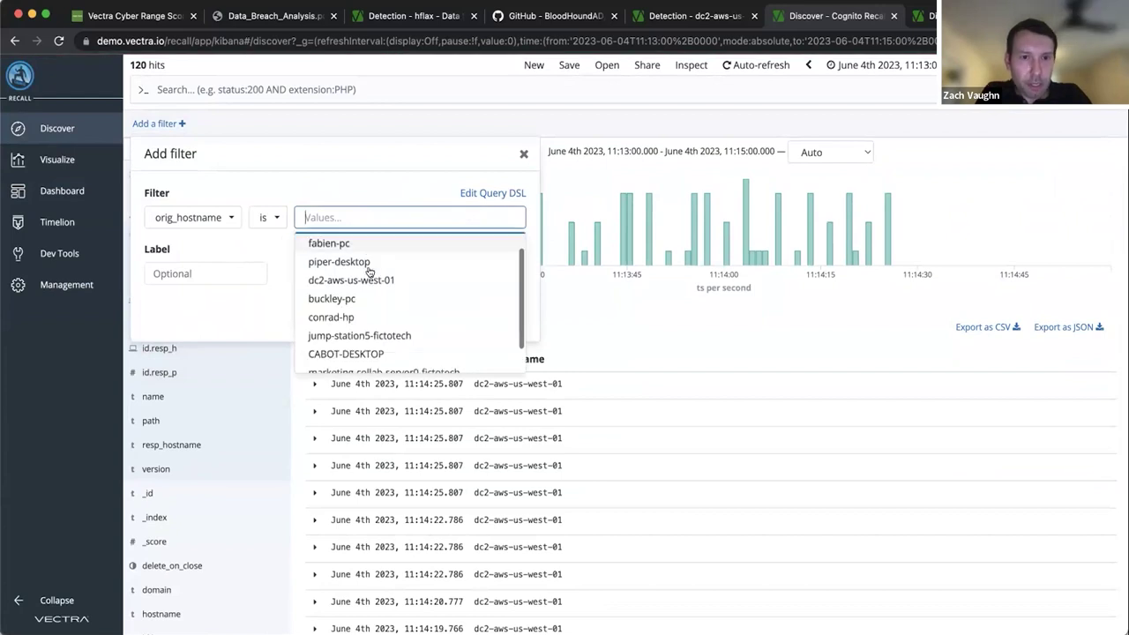
left_click(366, 279)
left_click(506, 317)
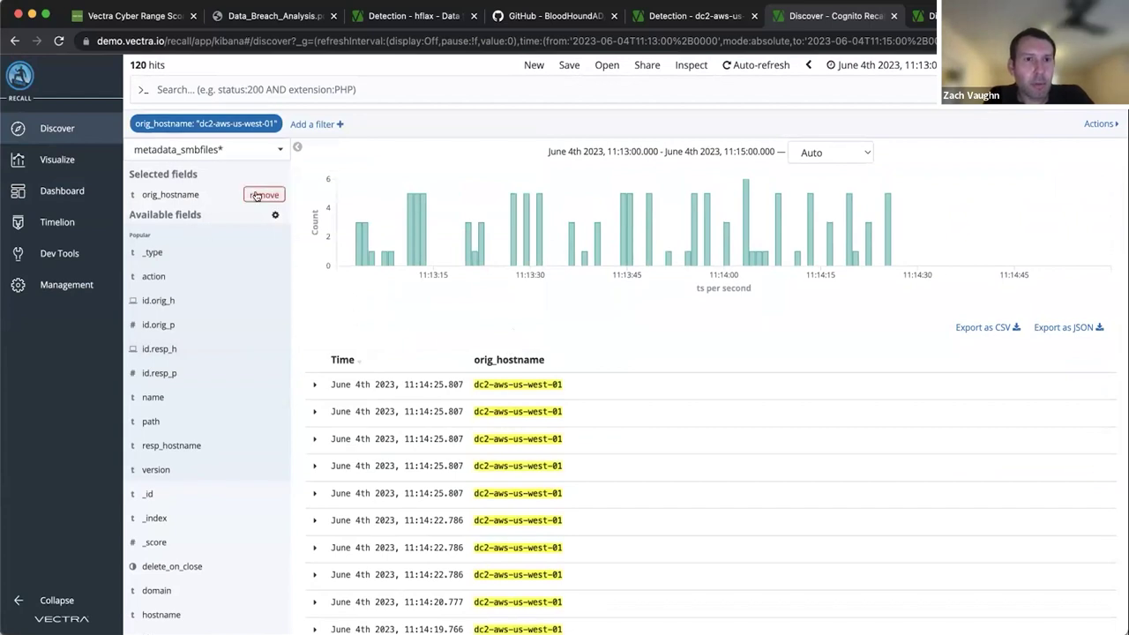
Step: Remove the orig_hostname column from the results, and look through the full SMB file records
left_click(264, 194)
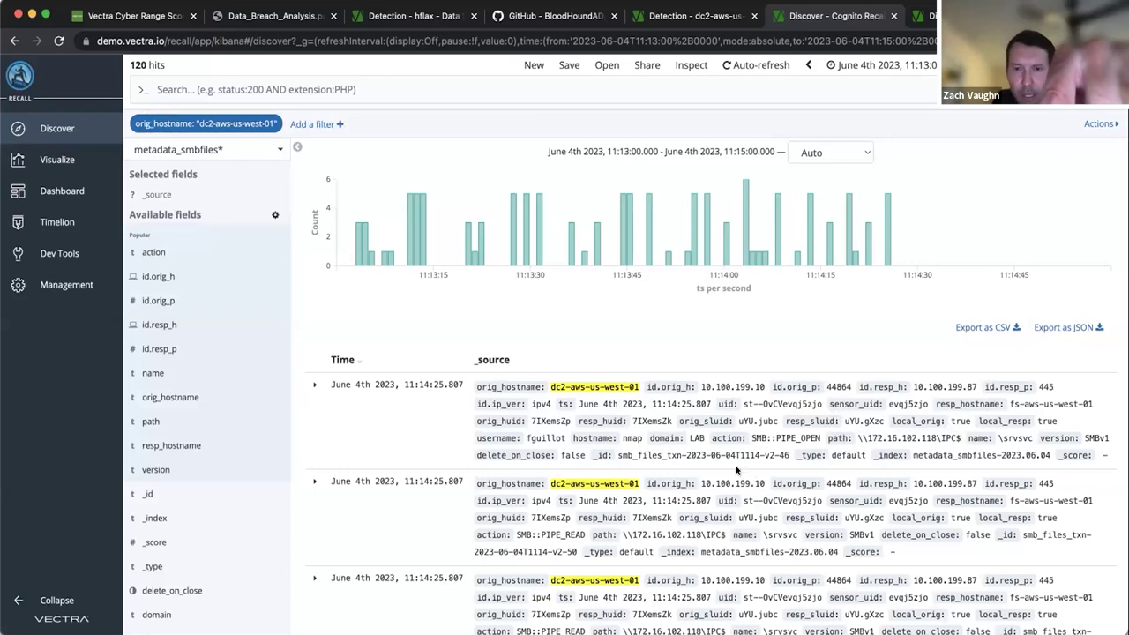
scroll(741, 473, "down", 1)
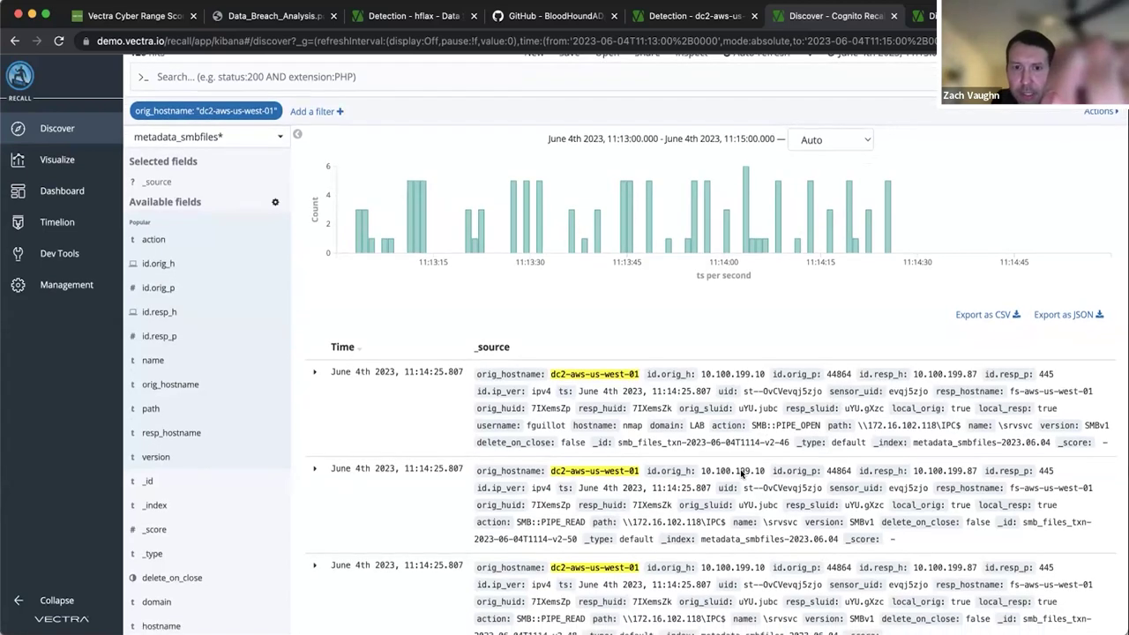
scroll(741, 474, "down", 4)
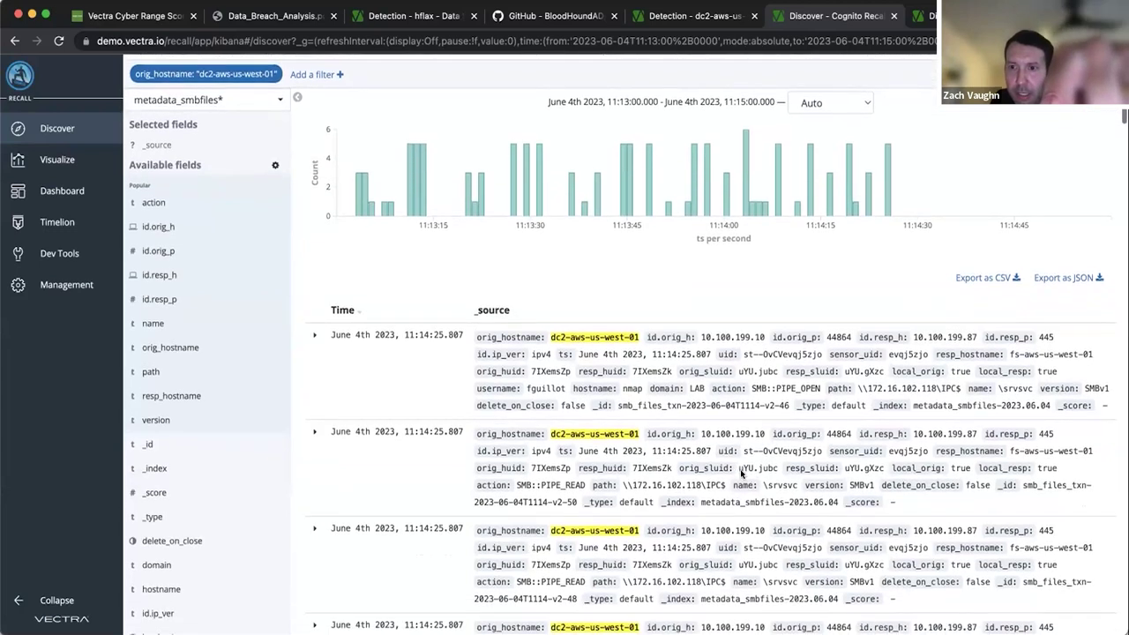
scroll(741, 473, "down", 7)
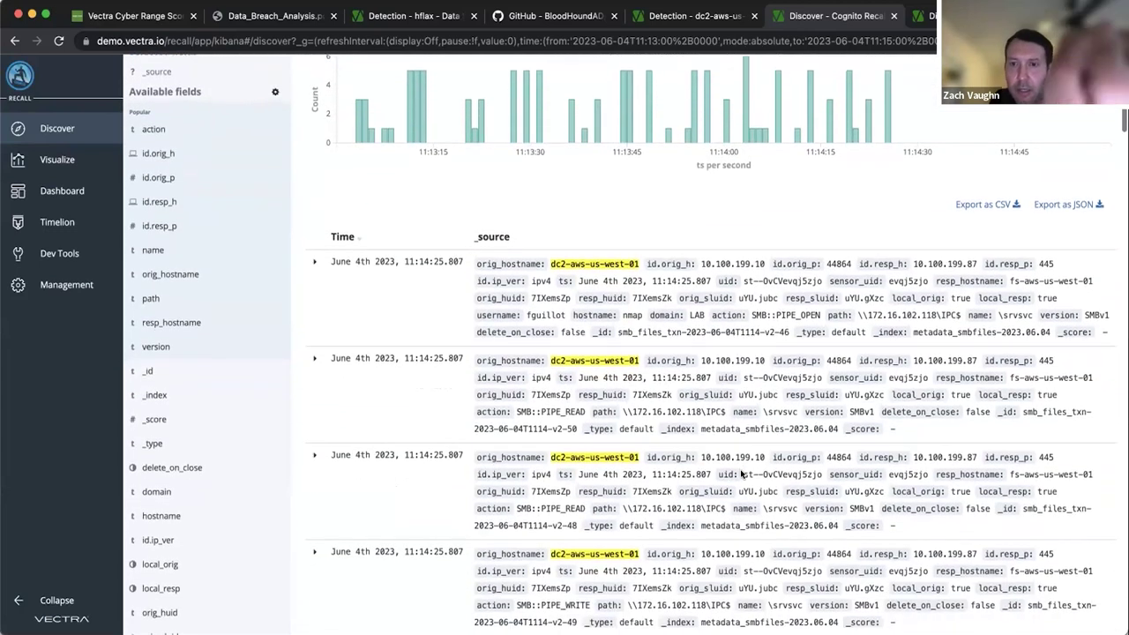
scroll(741, 470, "up", 1)
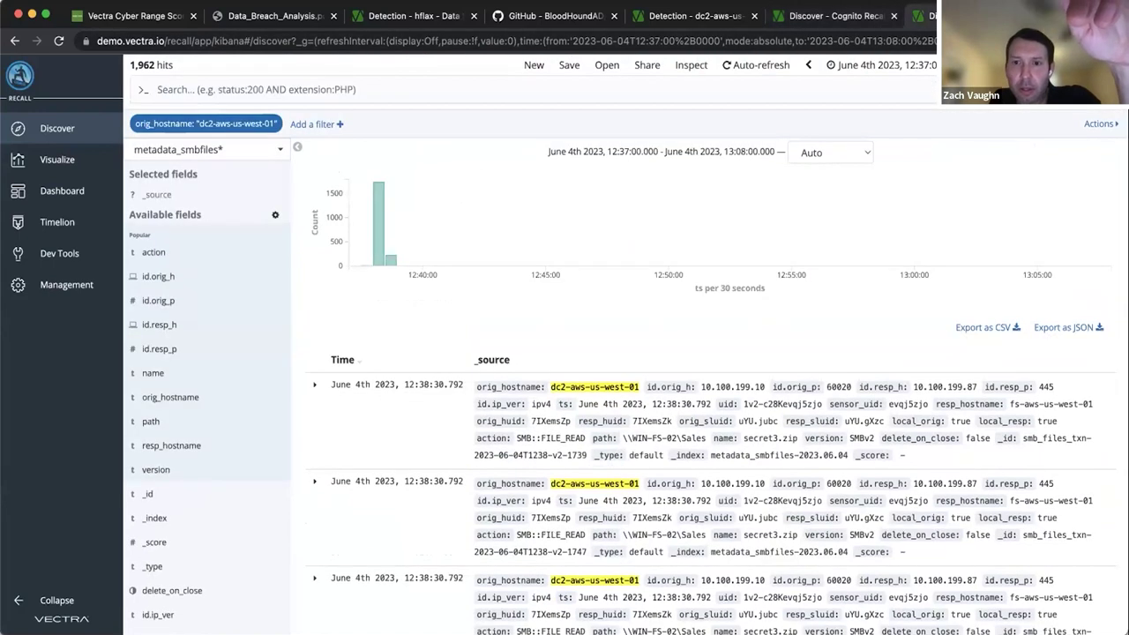
Step: Return to the Vectra console, and open the Stream settings' metadata types for editing to review the available types
left_click(834, 16)
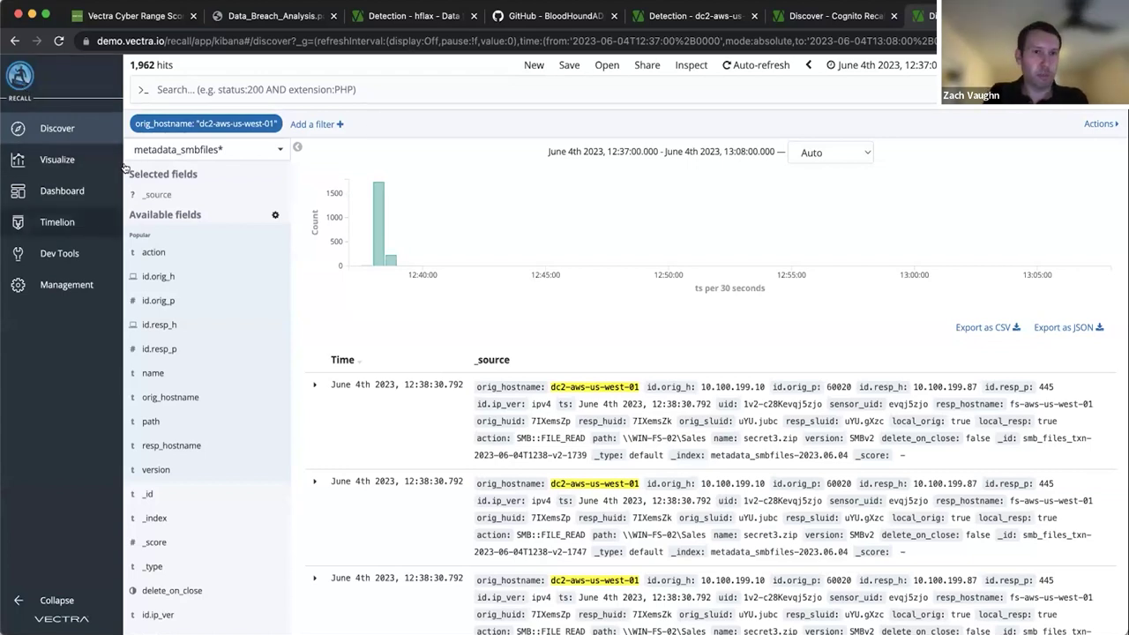
key("ctrl+shift+Tab")
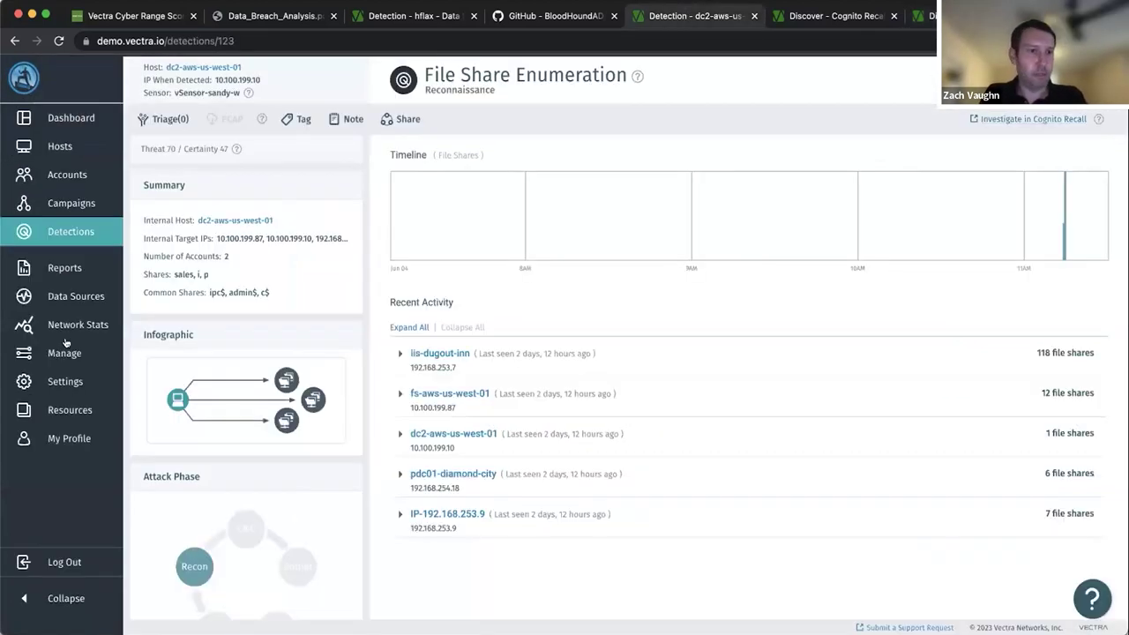
left_click(32, 393)
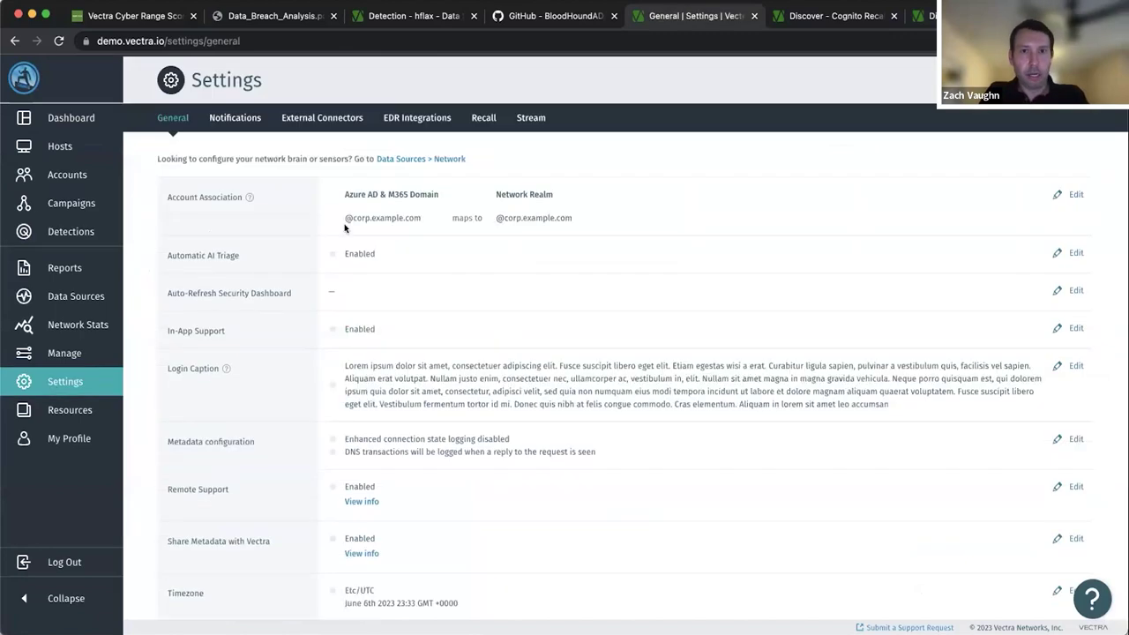
left_click(526, 117)
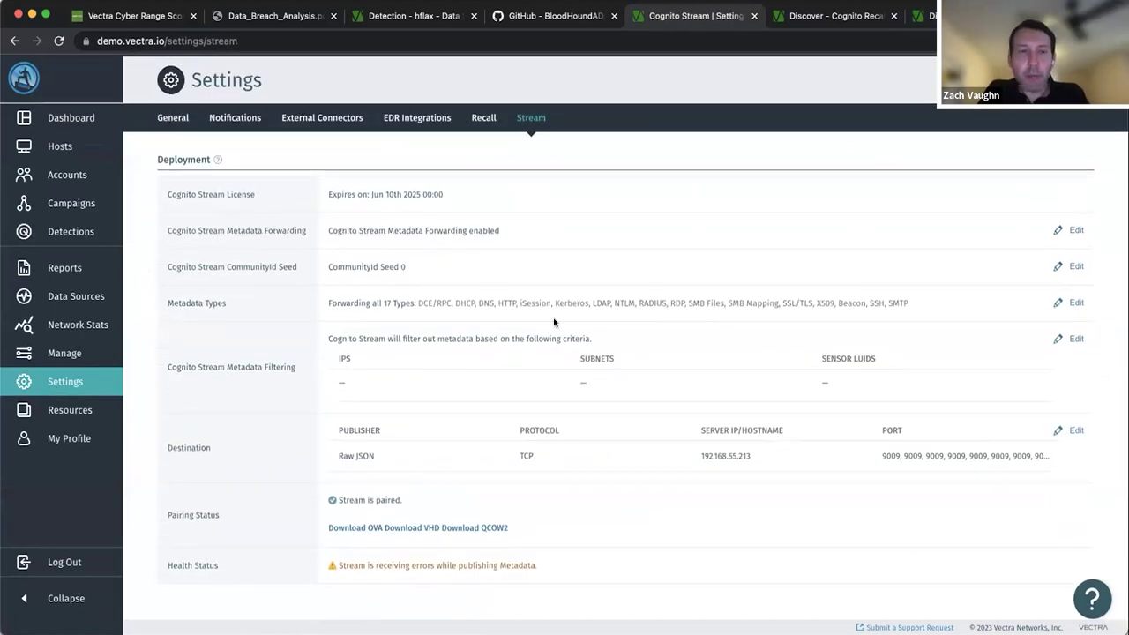
left_click(1073, 303)
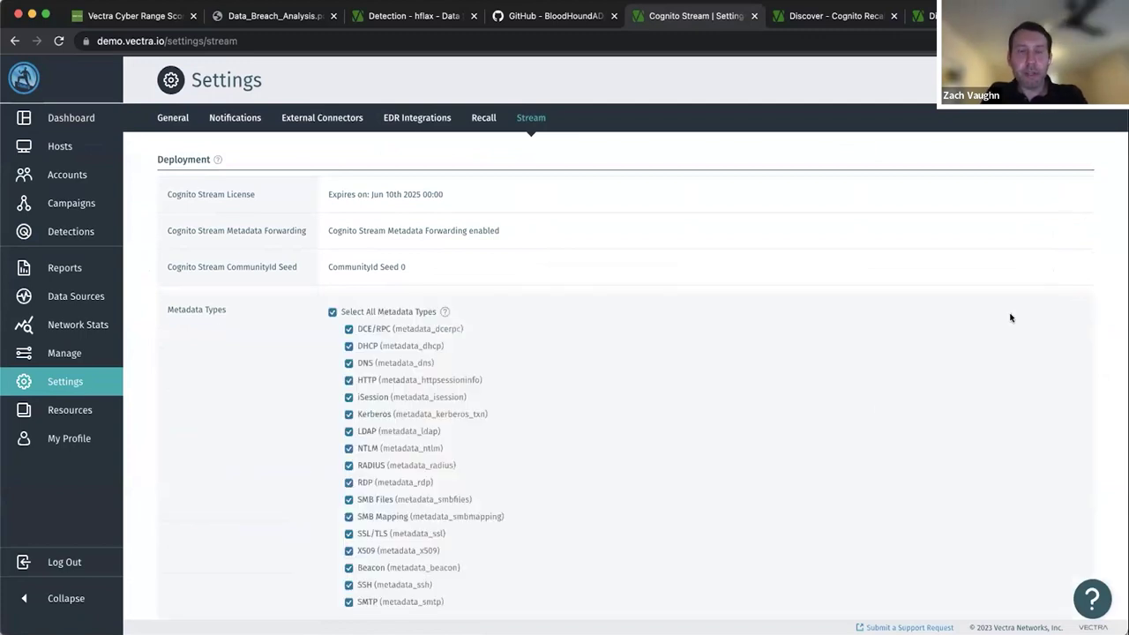
scroll(850, 448, "down", 2)
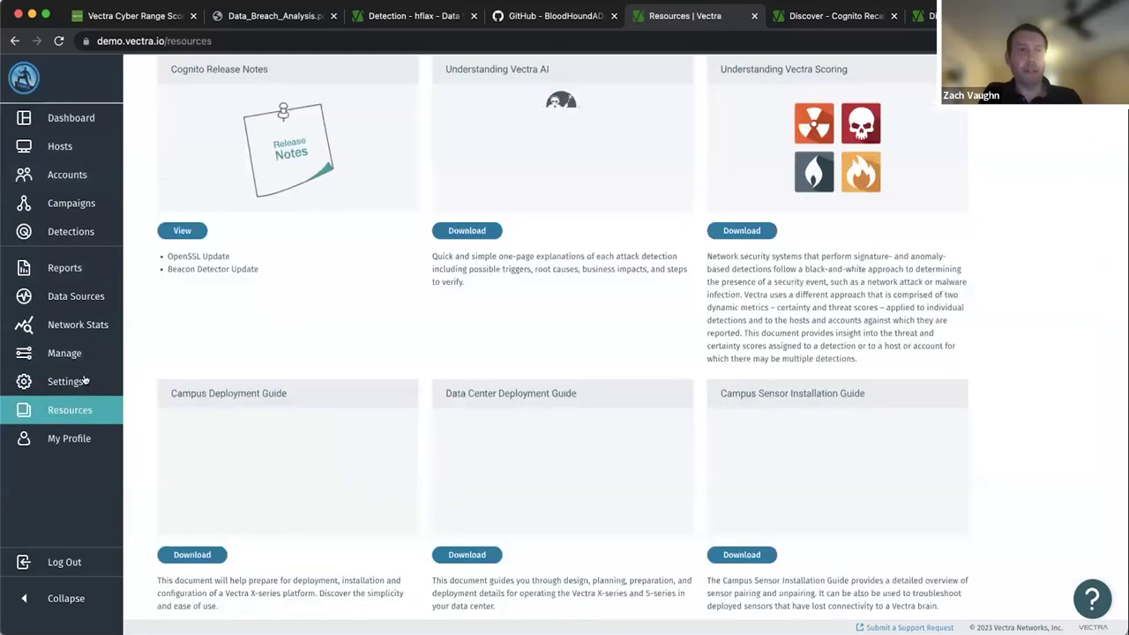
Step: Bring up the External Connectors settings, and review the context enrichment integrations
left_click(71, 381)
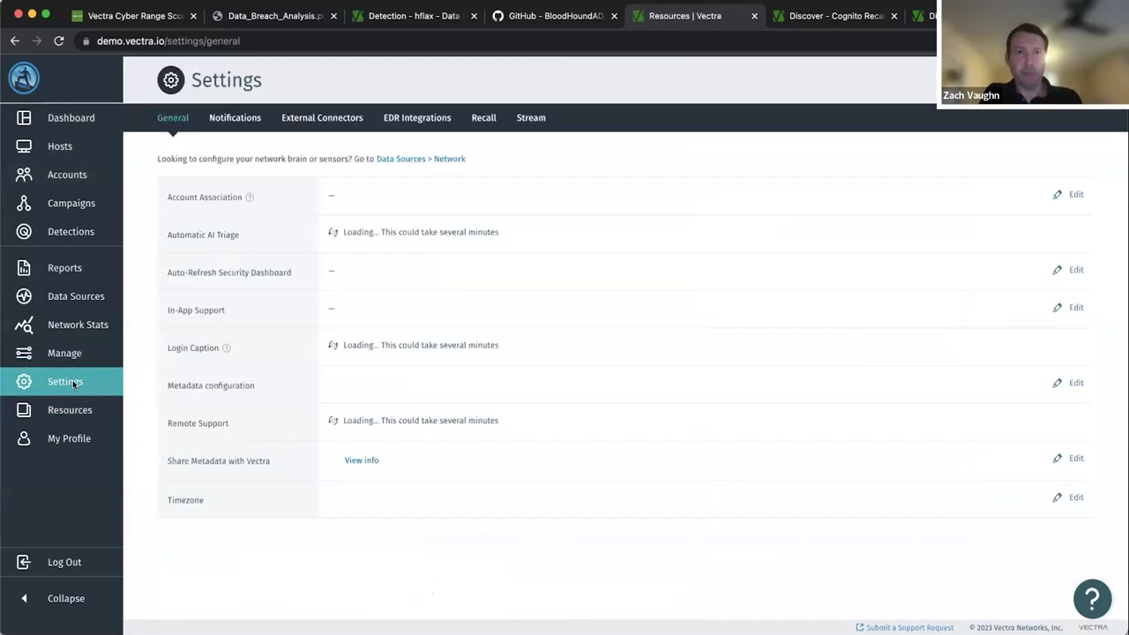
left_click(296, 118)
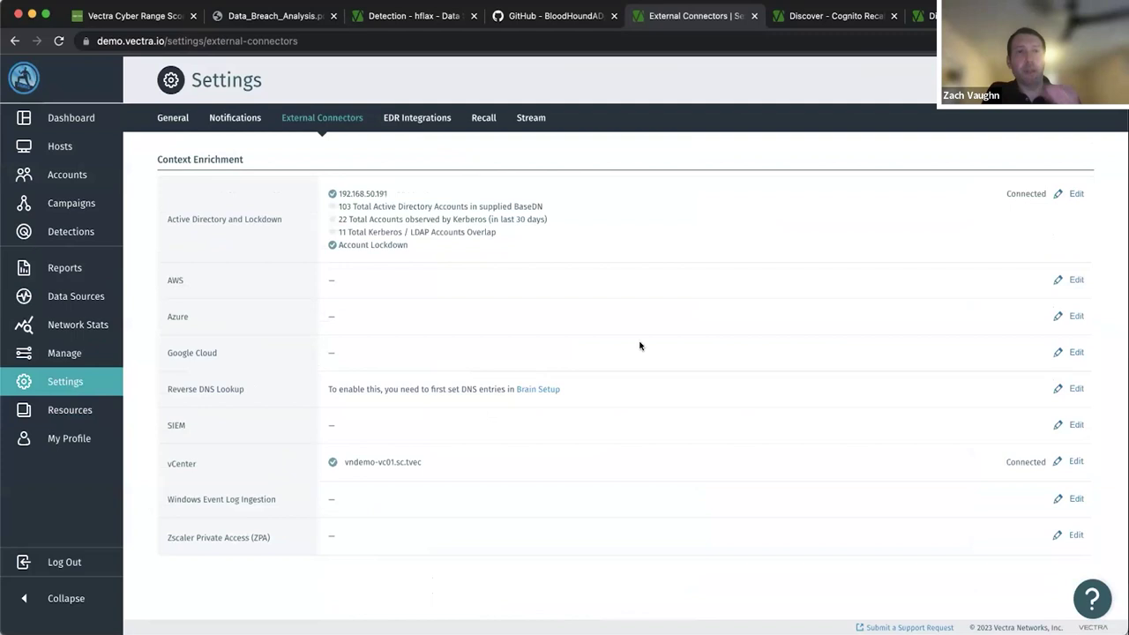
scroll(647, 489, "down", 1)
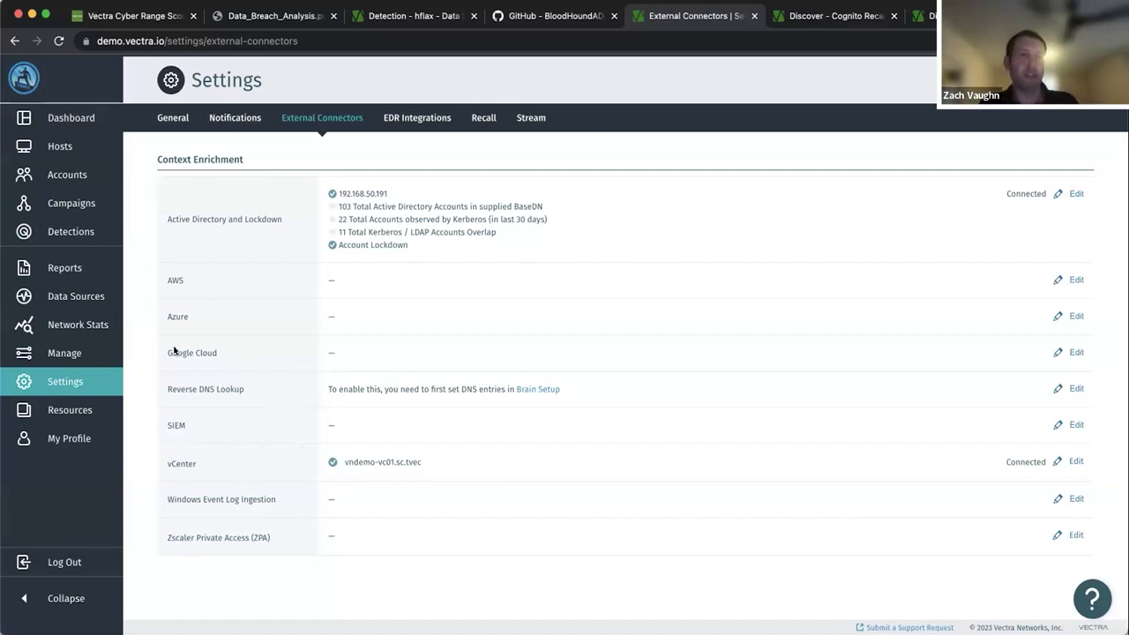
Step: Open host conrad-t480 from the Hosts overview, and examine its details, including Active Directory context and host ID artifacts
left_click(59, 147)
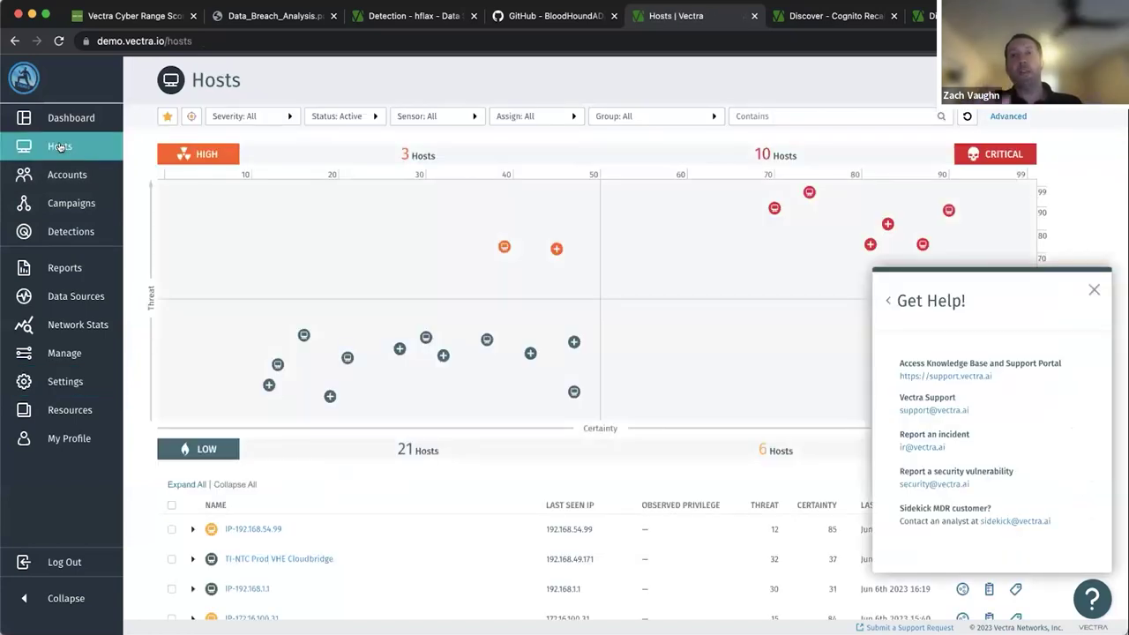
left_click(1094, 290)
mouse_move(809, 193)
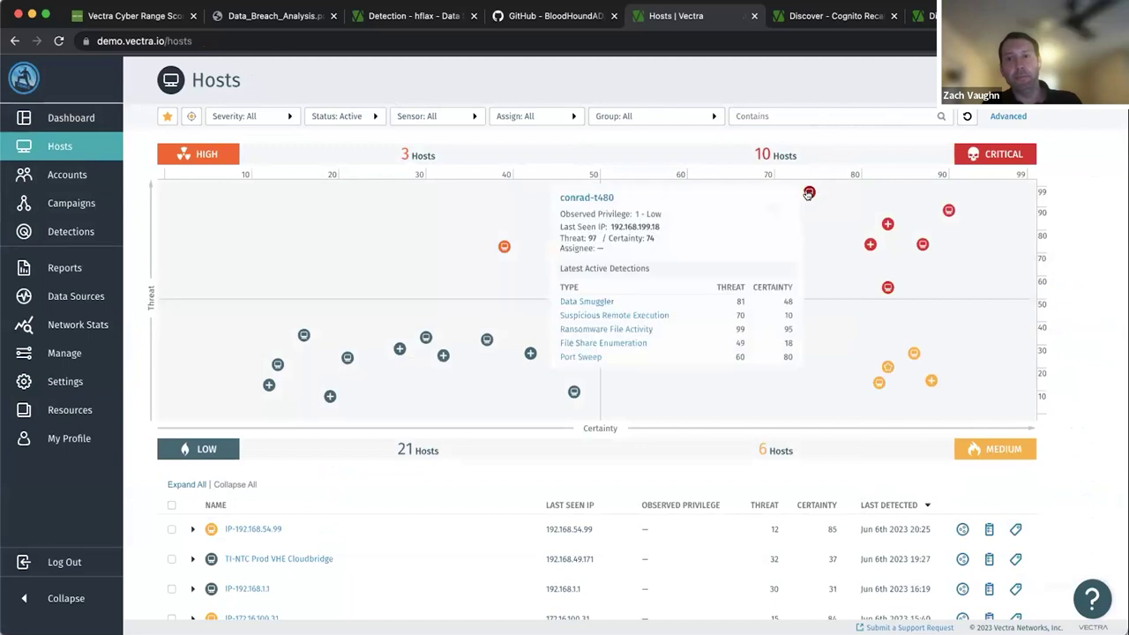
left_click(600, 196)
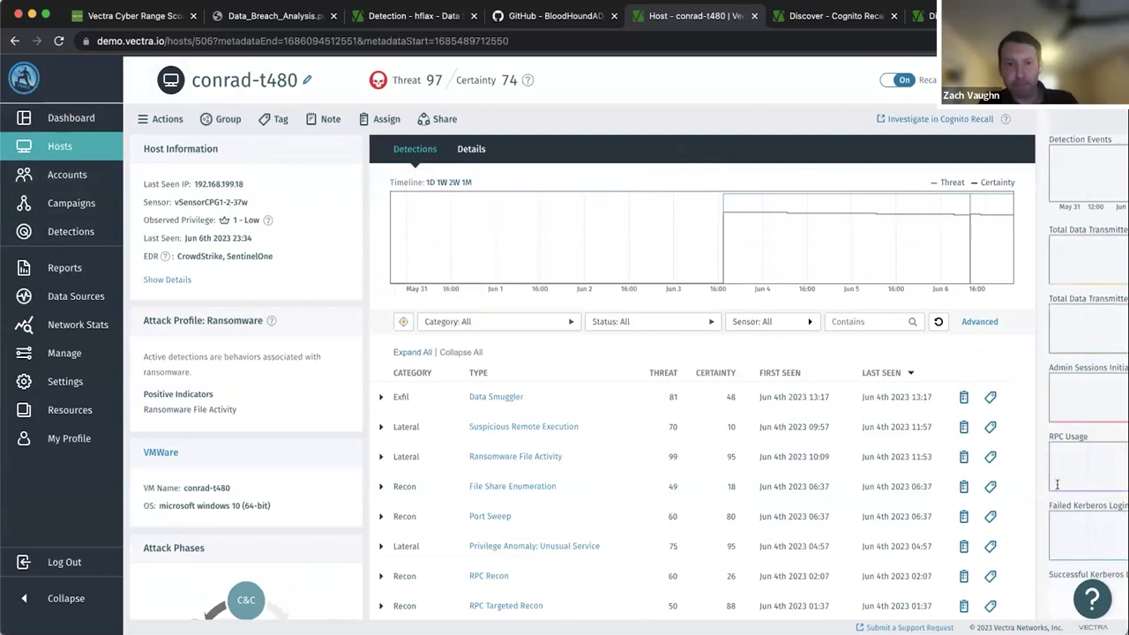
left_click(466, 149)
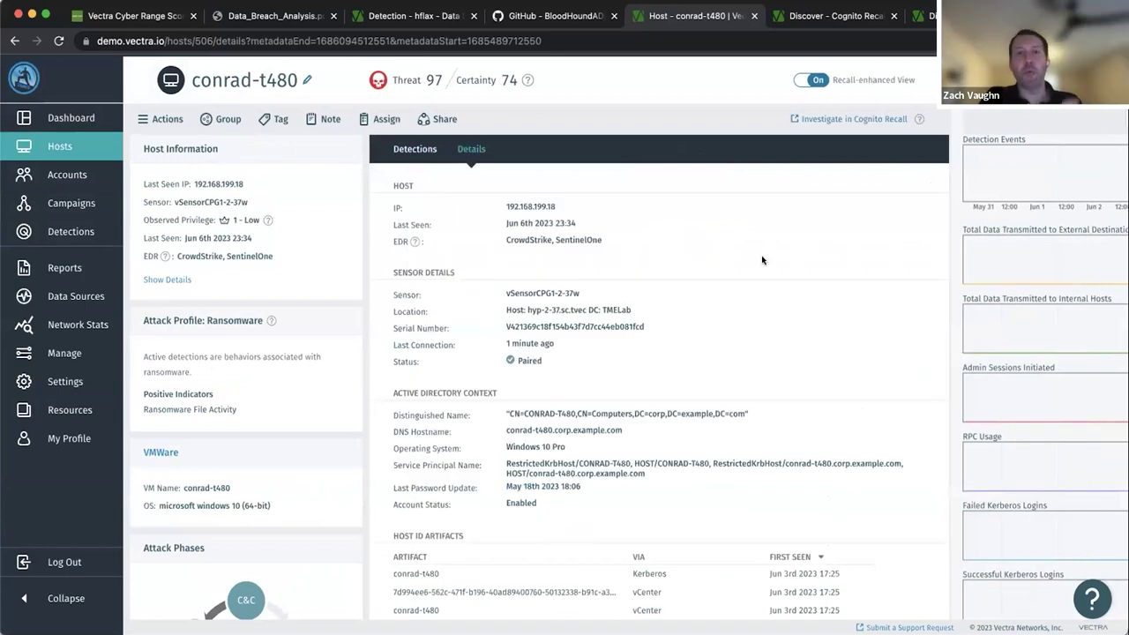
scroll(759, 323, "down", 2)
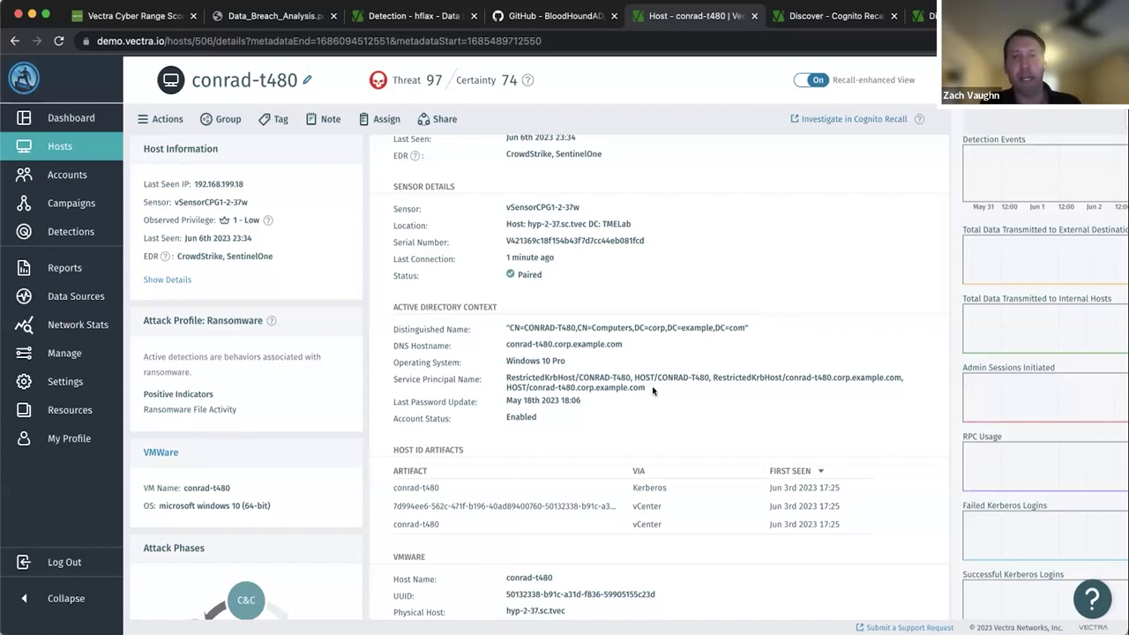
Step: Return to the Hosts overview, and open host srv-sup-orion from the clustered hosts in the Critical quadrant
scroll(653, 397, "down", 2)
scroll(582, 401, "up", 2)
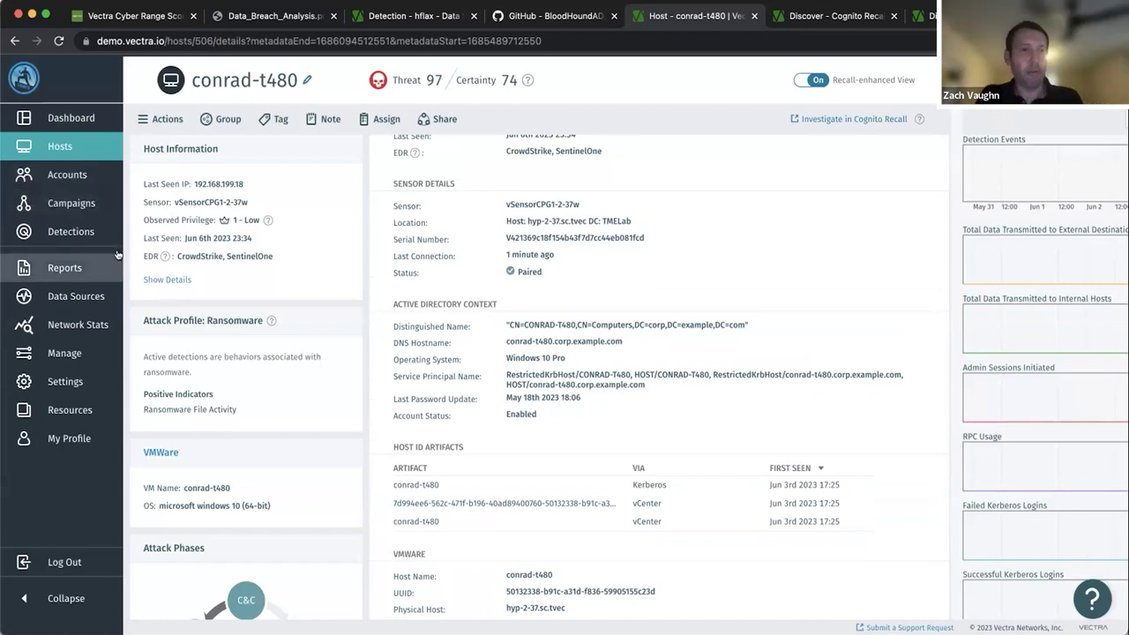
left_click(61, 149)
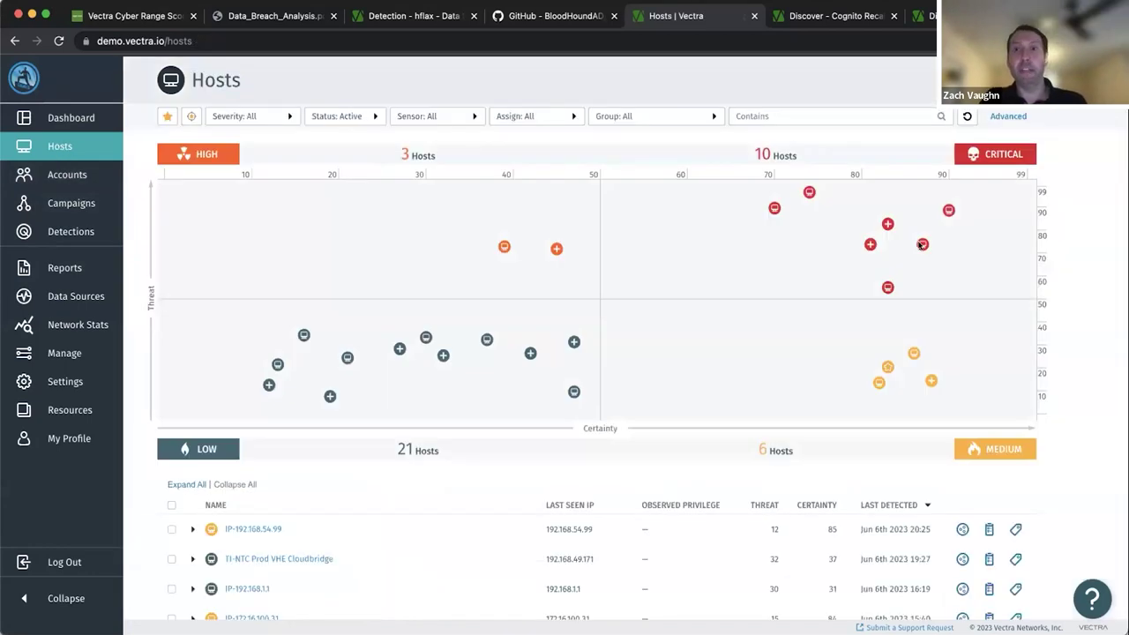
left_click(888, 226)
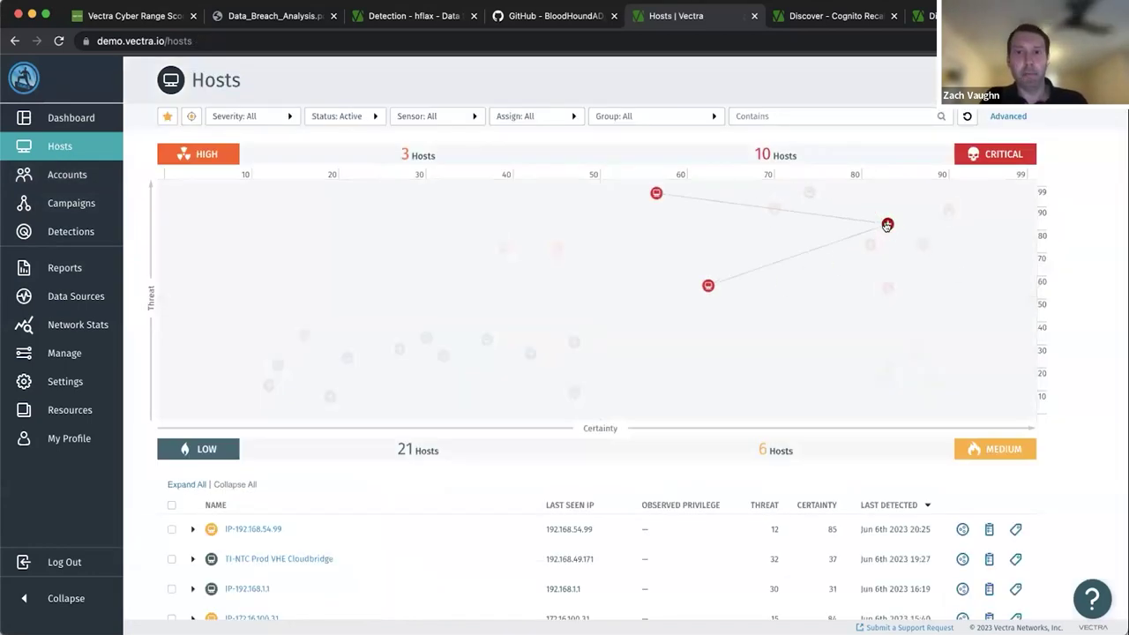
mouse_move(668, 256)
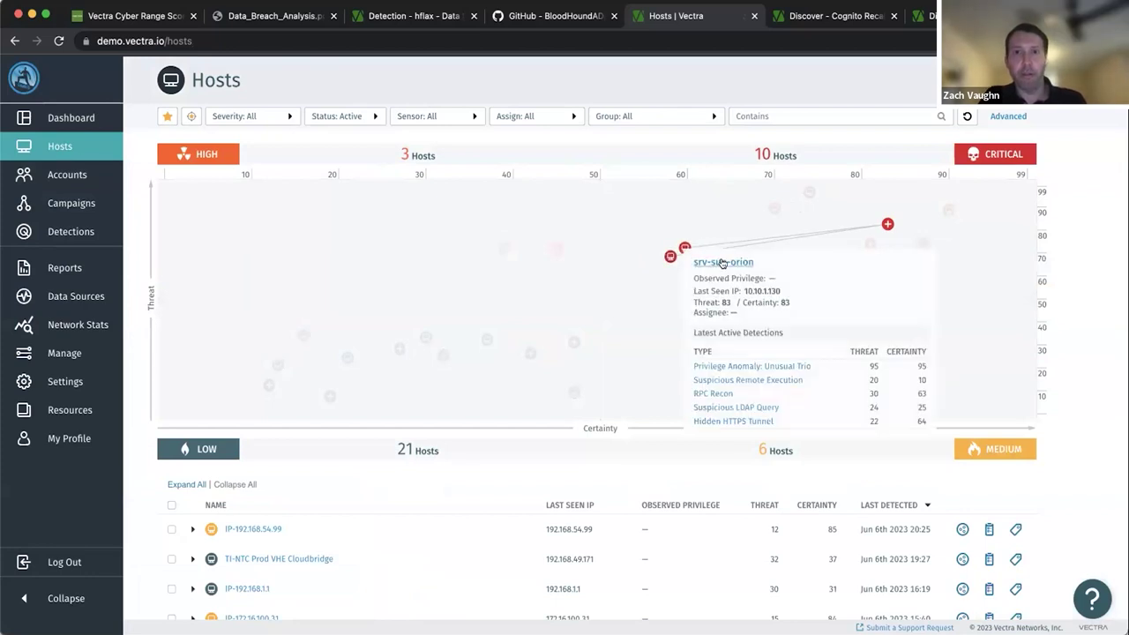
left_click(721, 262)
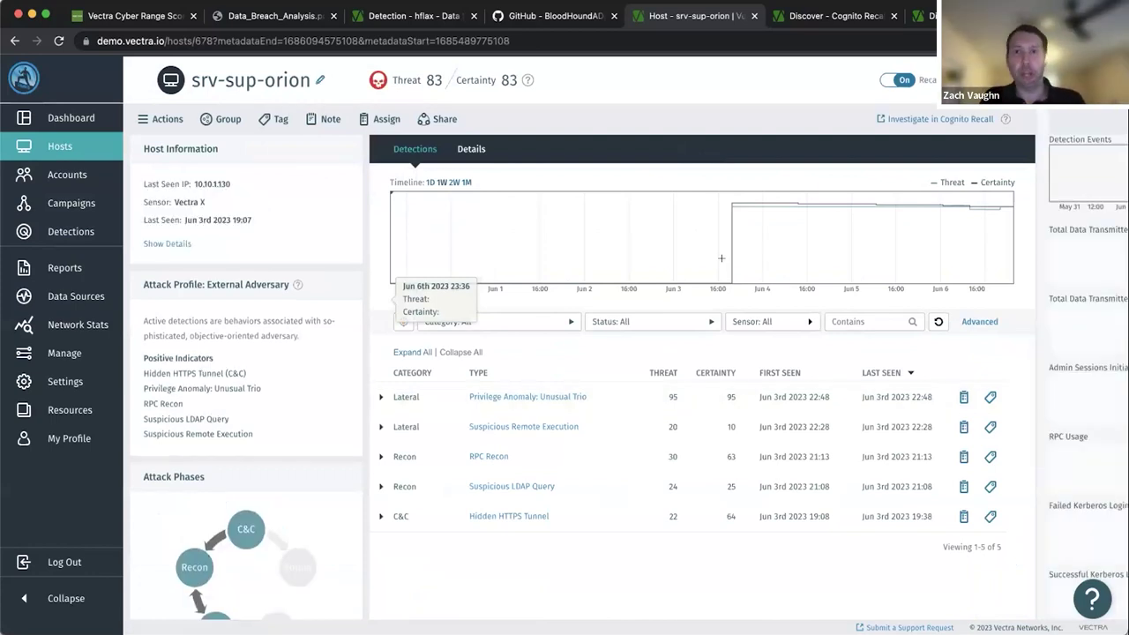
Step: Sort srv-sup-orion's detections by first seen, oldest first, and expand the details of all of them
left_click(789, 373)
left_click(790, 373)
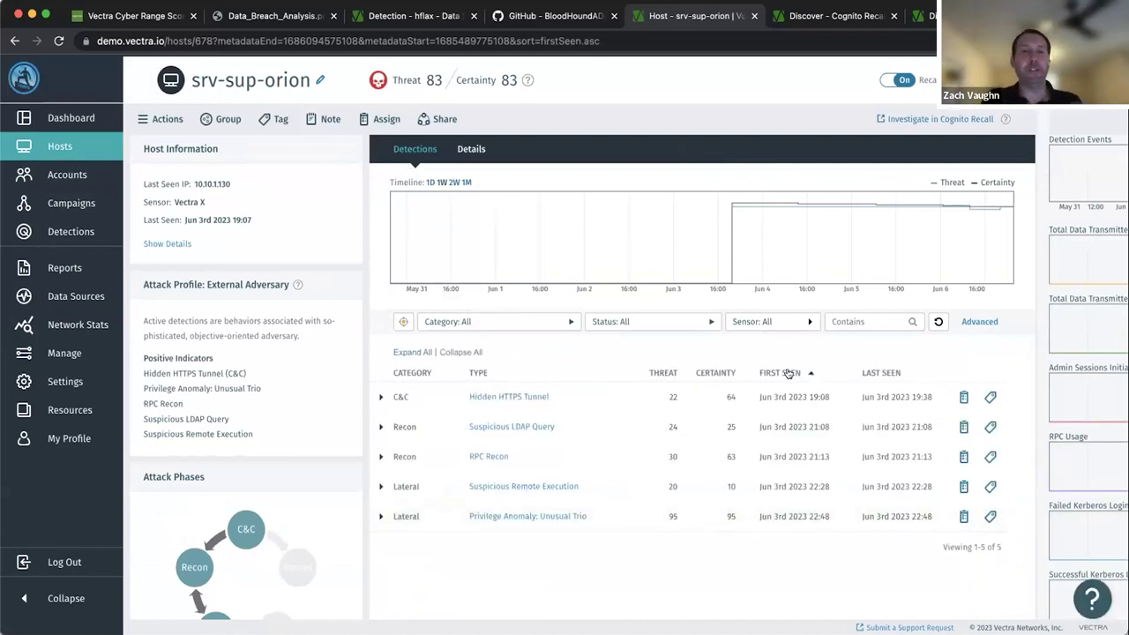
left_click(418, 350)
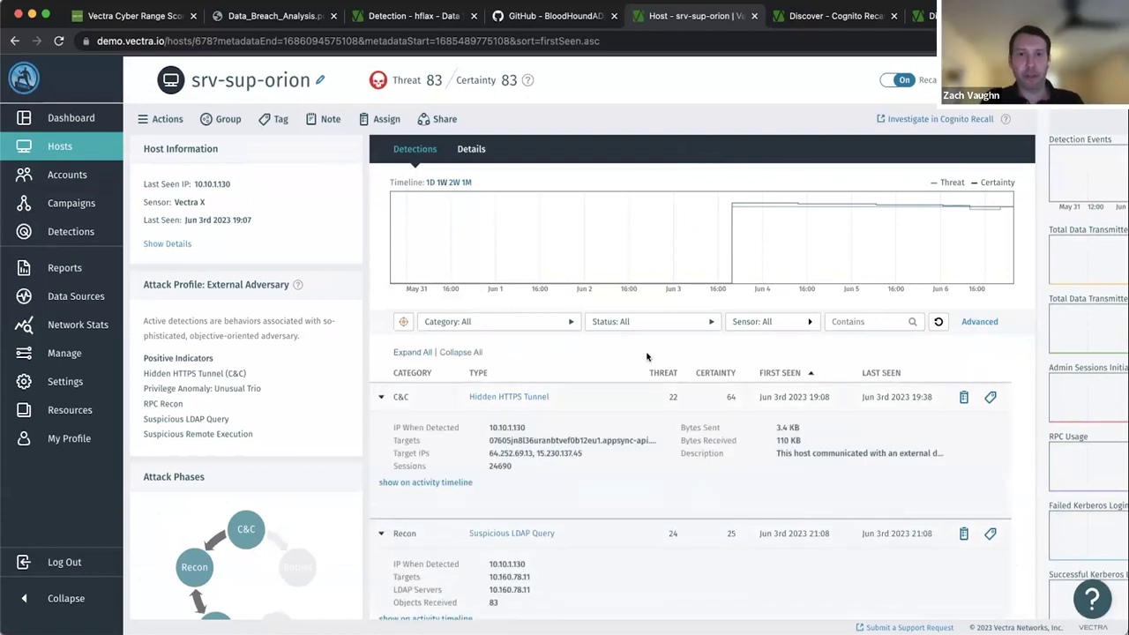
Step: Examine the host's expanded detections in chronological order, from Hidden HTTPS Tunnel through Privilege Anomaly: Unusual Trio
scroll(647, 356, "down", 2)
scroll(647, 357, "up", 2)
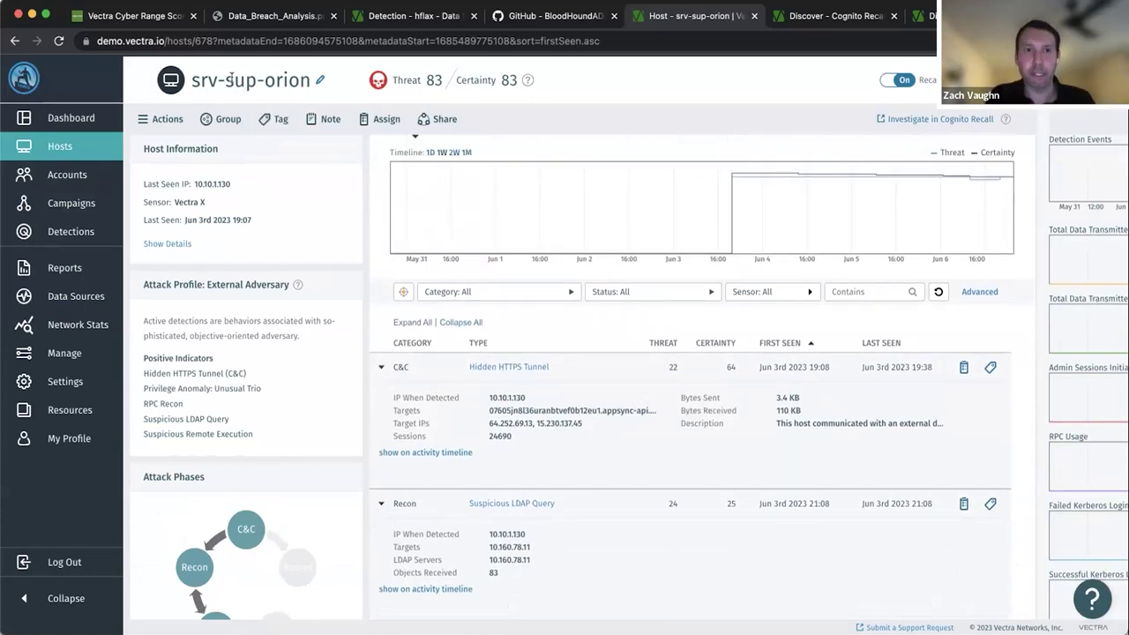
scroll(673, 419, "down", 1)
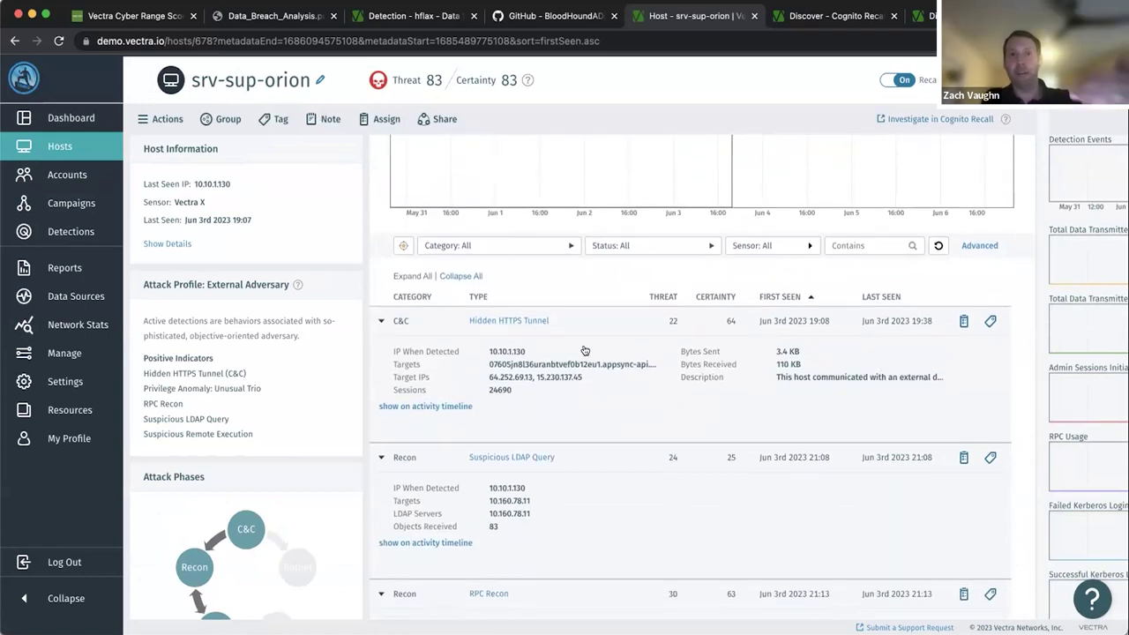
scroll(584, 352, "down", 2)
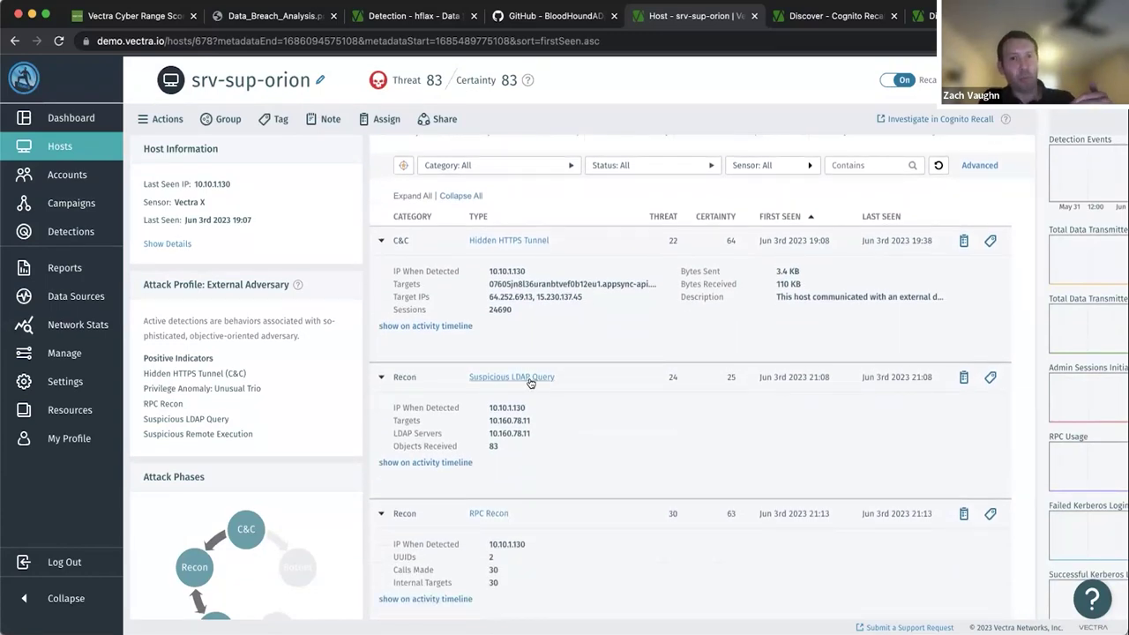
scroll(559, 412, "down", 1)
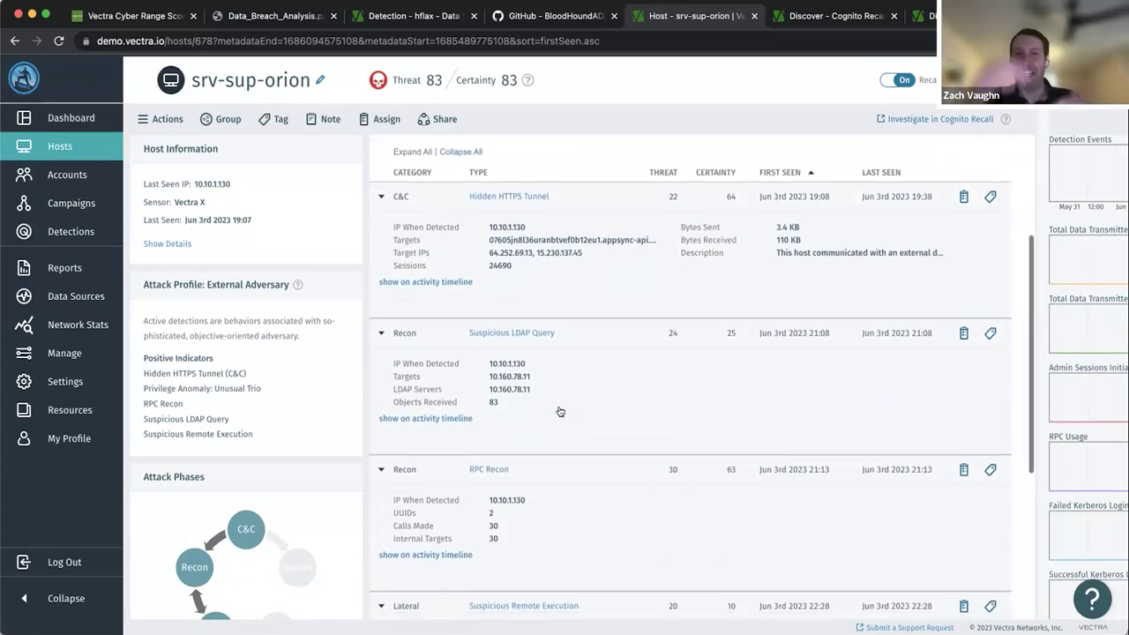
scroll(559, 412, "down", 1)
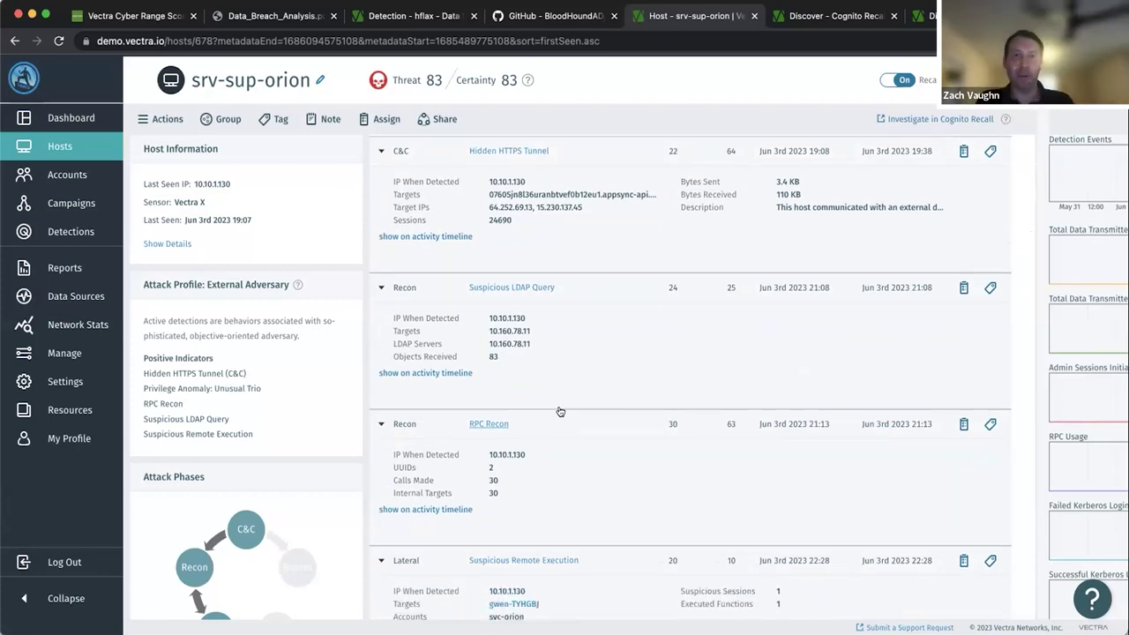
scroll(560, 412, "down", 2)
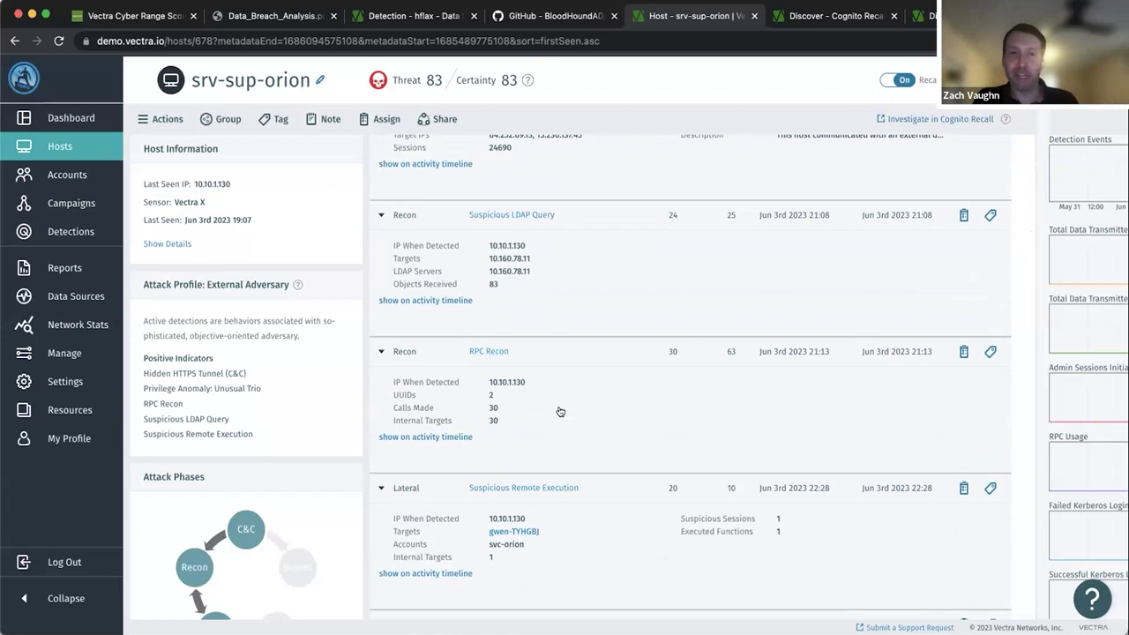
scroll(559, 412, "down", 3)
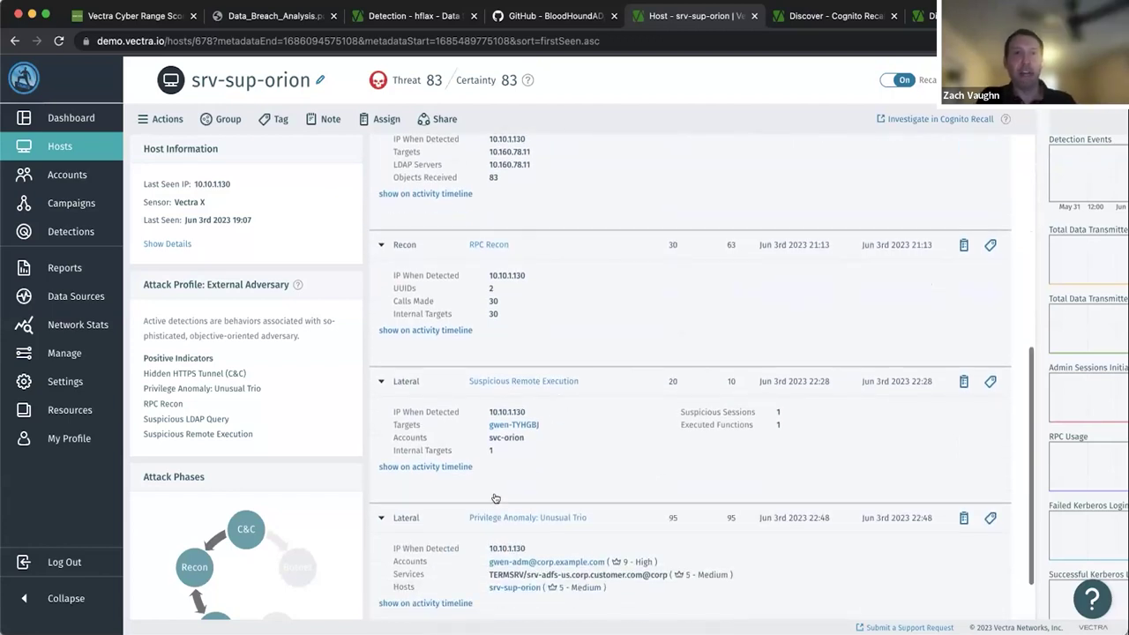
Step: Open the Privilege Anomaly: Unusual Trio detection, and expand the account-host-service trio and its service's normal behavior
left_click(497, 517)
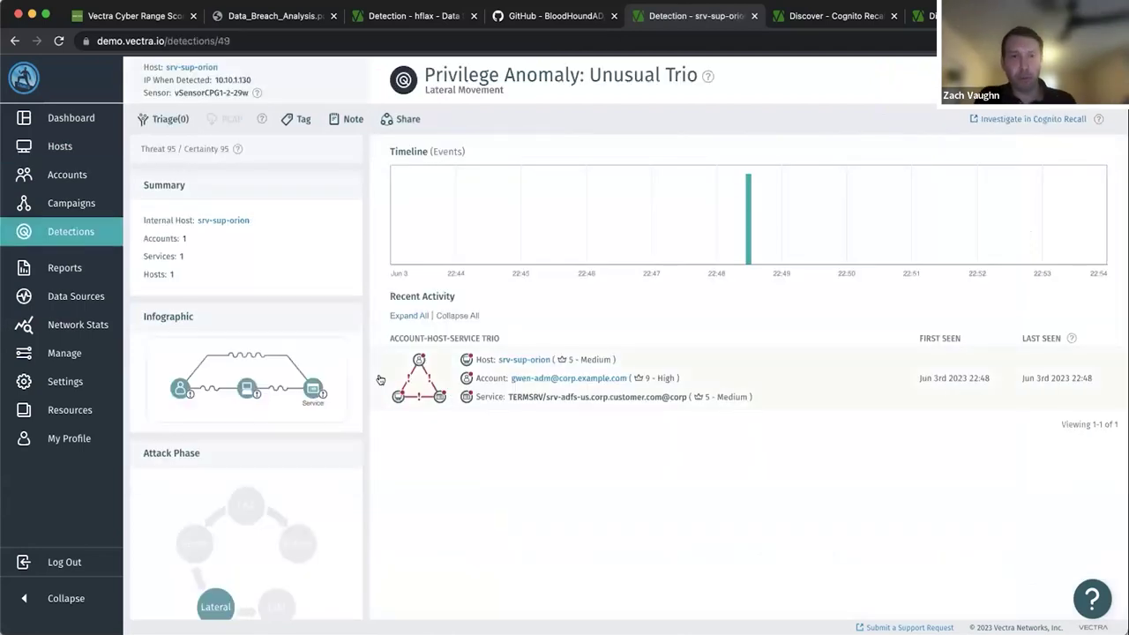
left_click(381, 379)
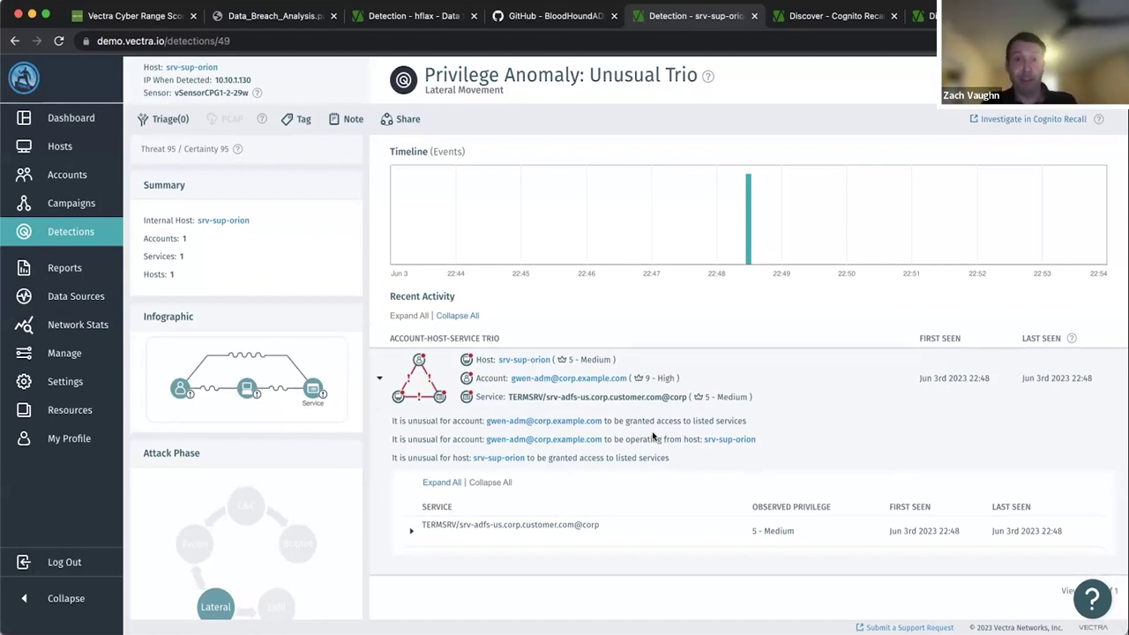
left_click(410, 530)
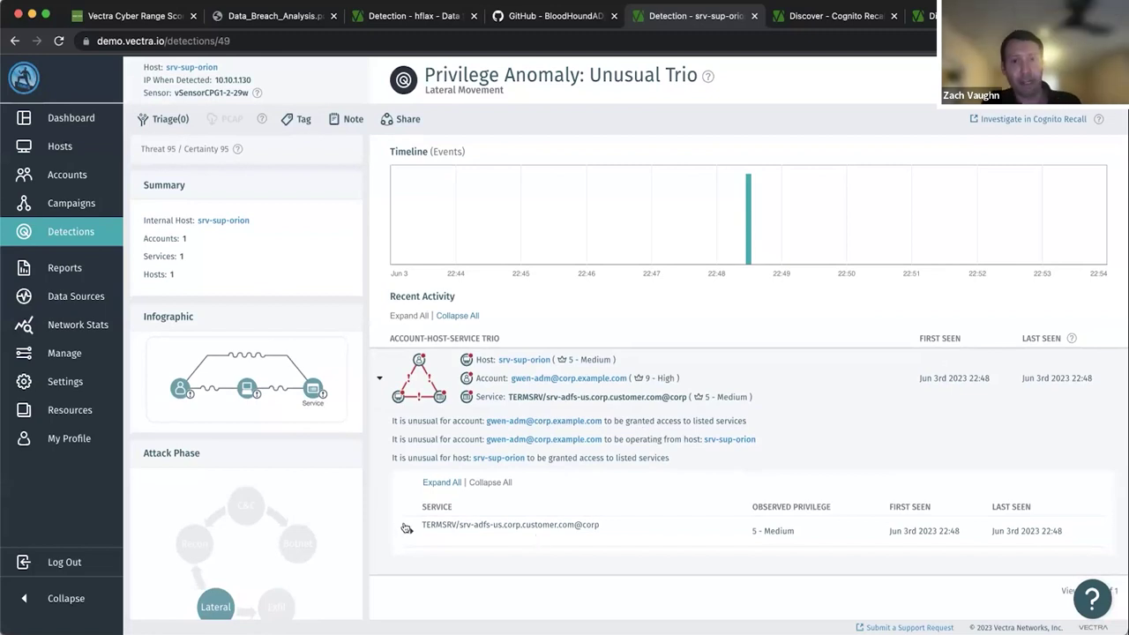
scroll(635, 528, "down", 2)
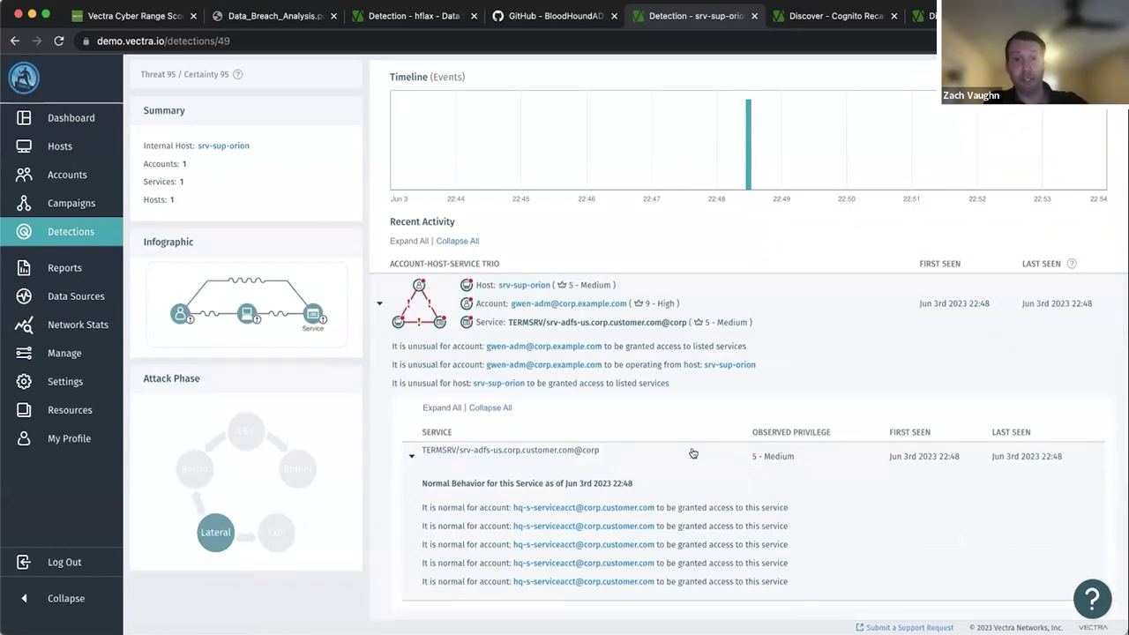
Step: Open the administrator account involved in the trio, and sort its detections by first seen, oldest first
left_click(533, 304)
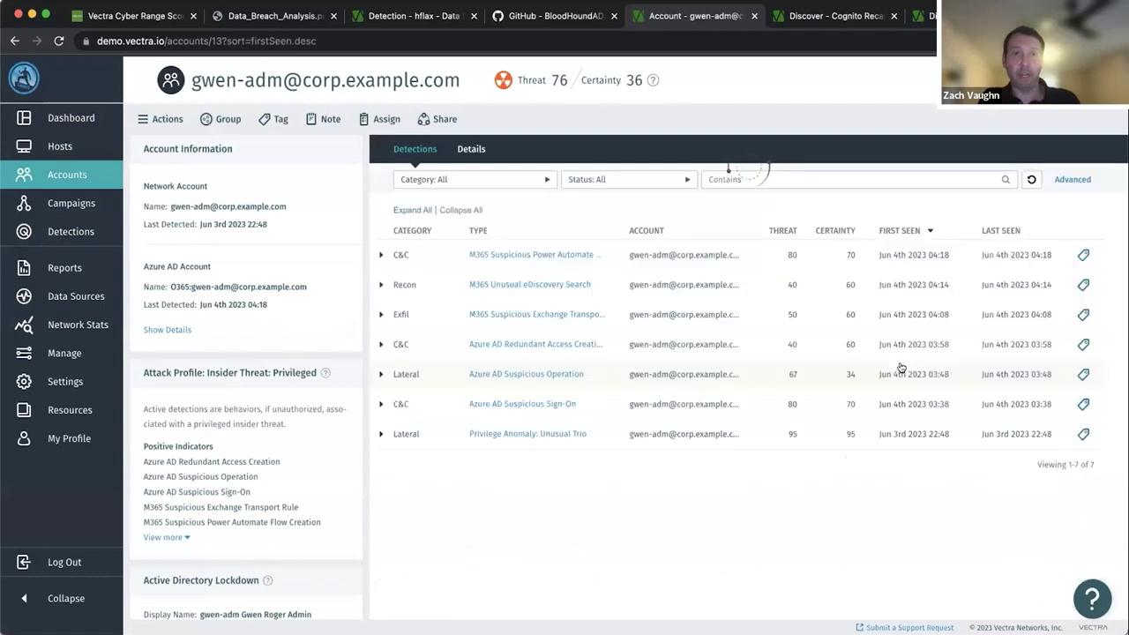
left_click(899, 373)
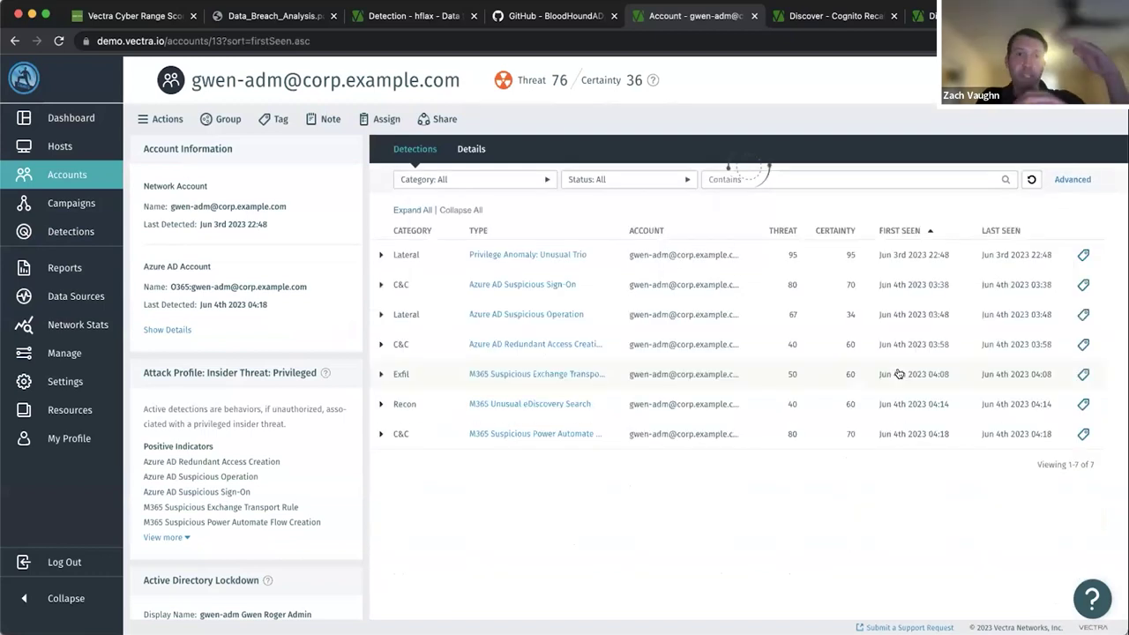
left_click(898, 373)
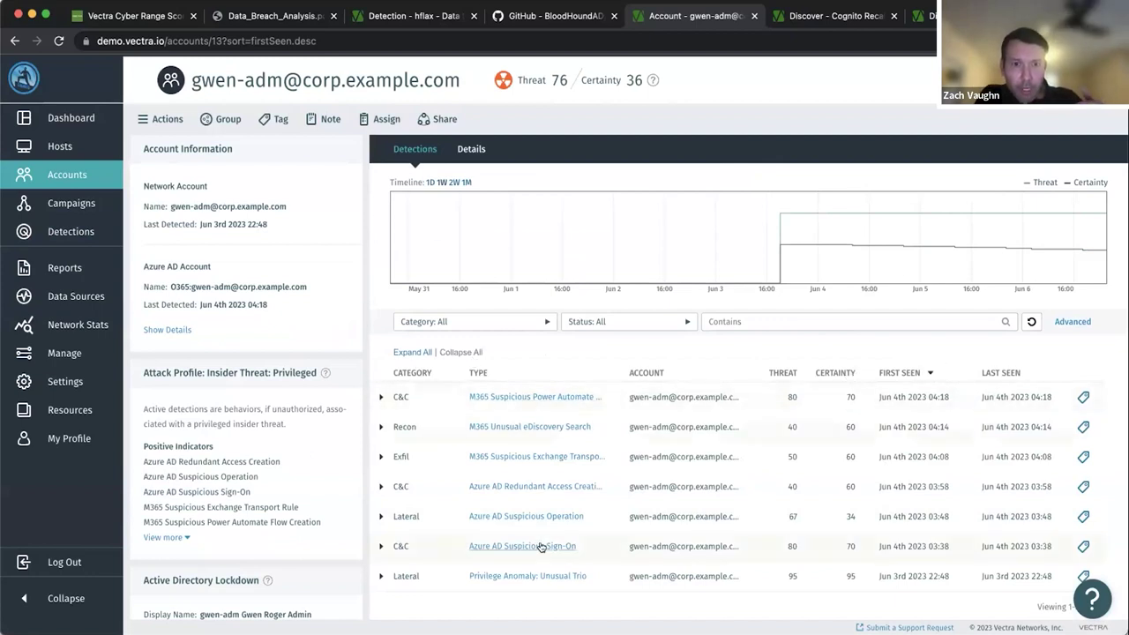
left_click(888, 370)
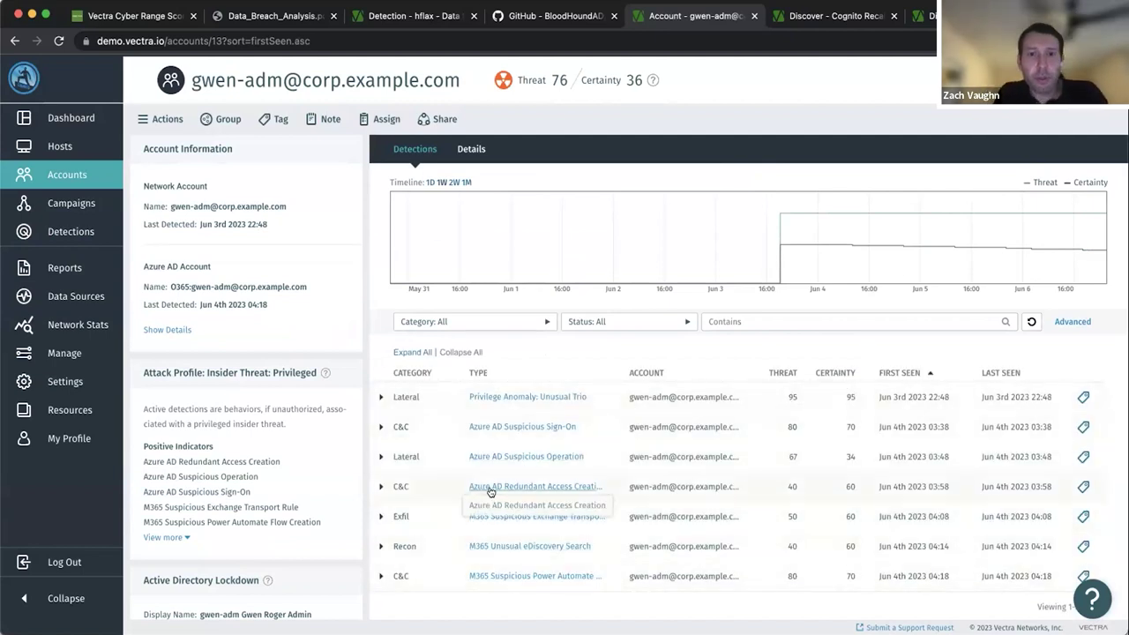
Step: Review the activity details of the account's Azure AD Suspicious Sign-On detection, and open its Azure AD Suspicious Operation detection
left_click(496, 428)
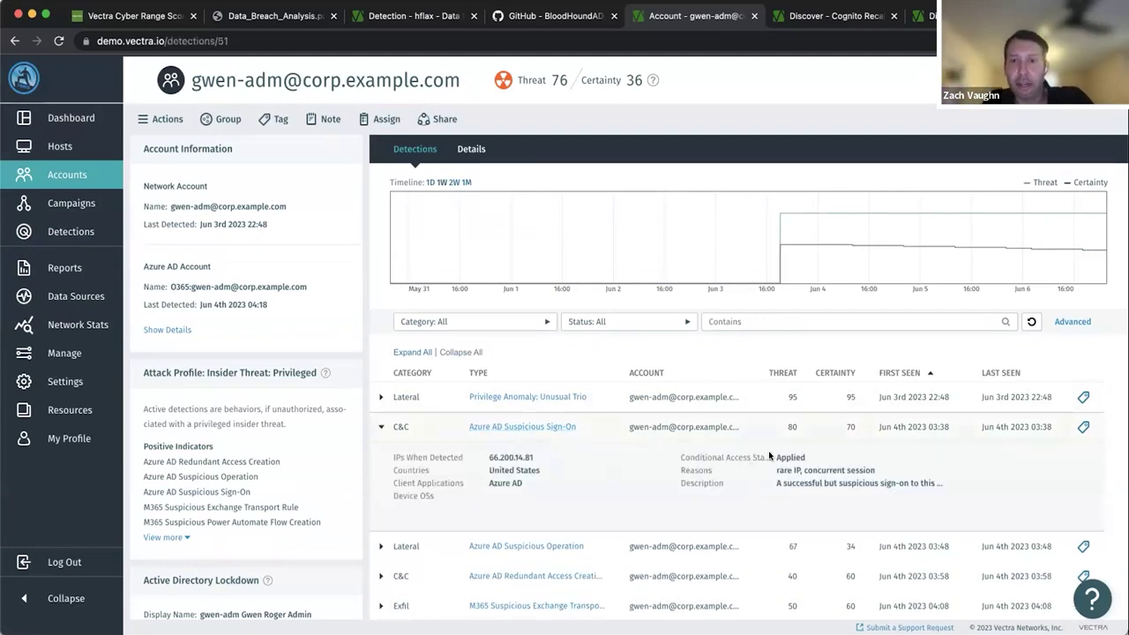
left_click(377, 362)
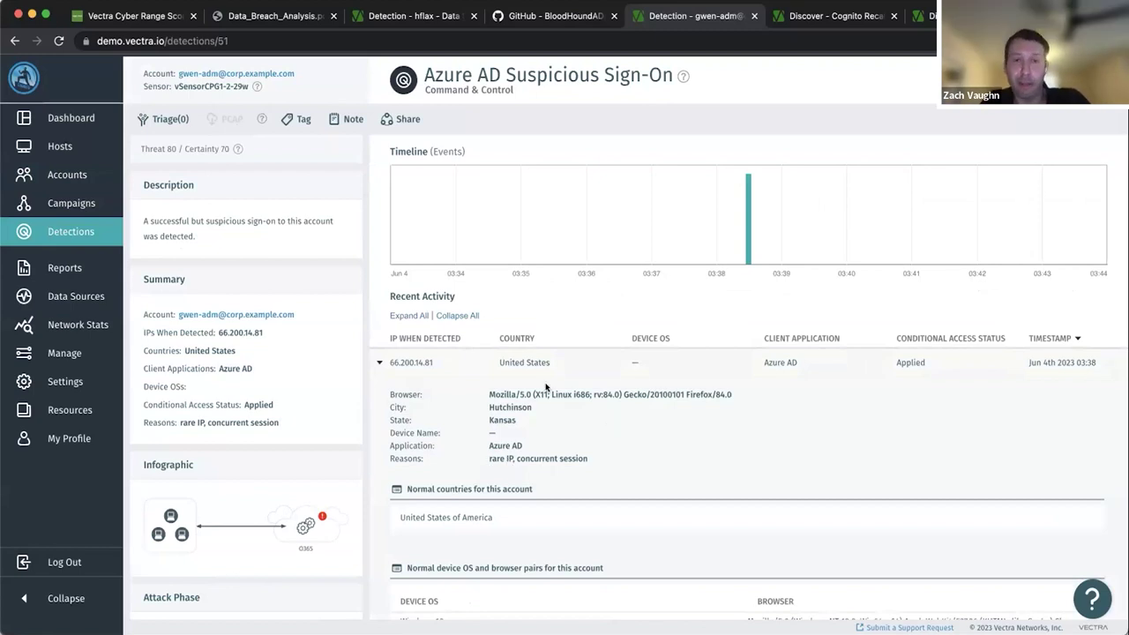
left_click(274, 76)
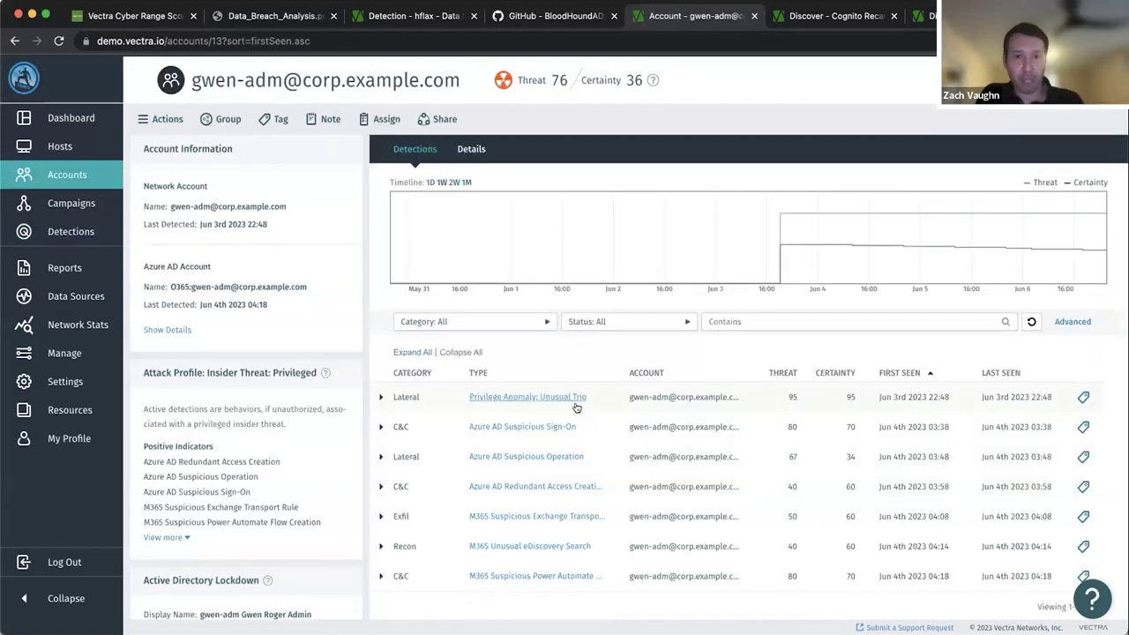
scroll(575, 408, "down", 1)
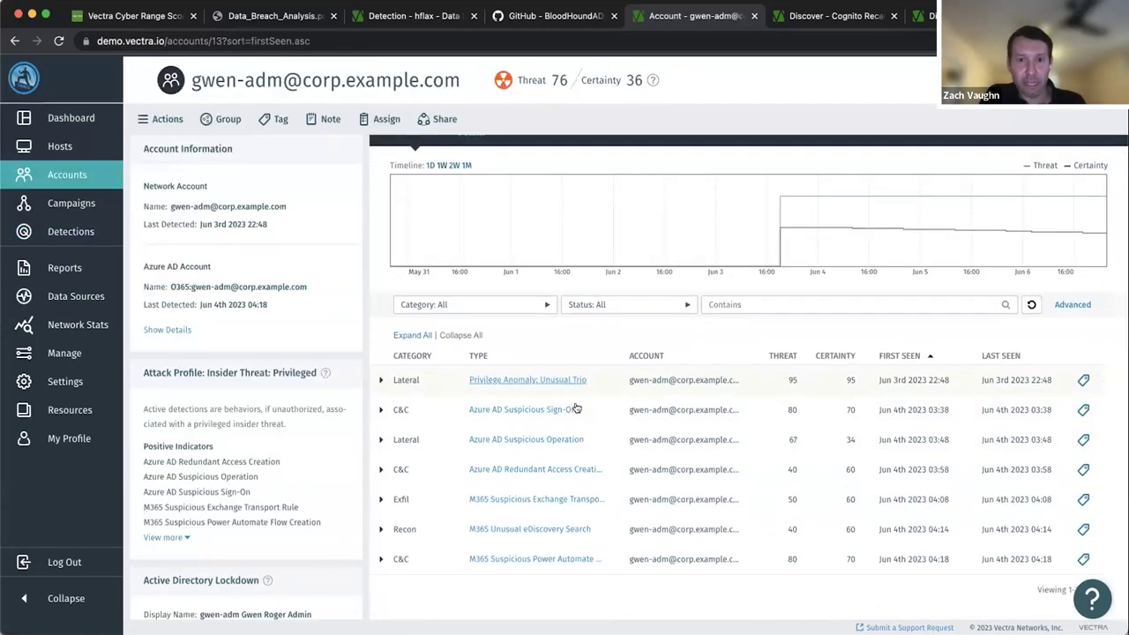
left_click(547, 436)
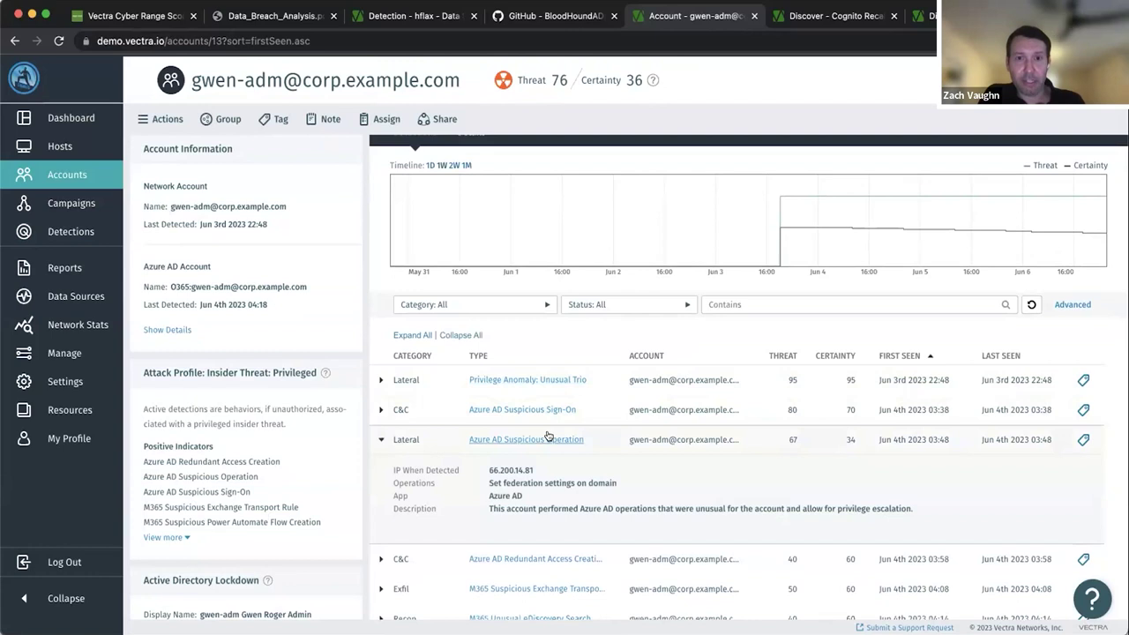
left_click(547, 436)
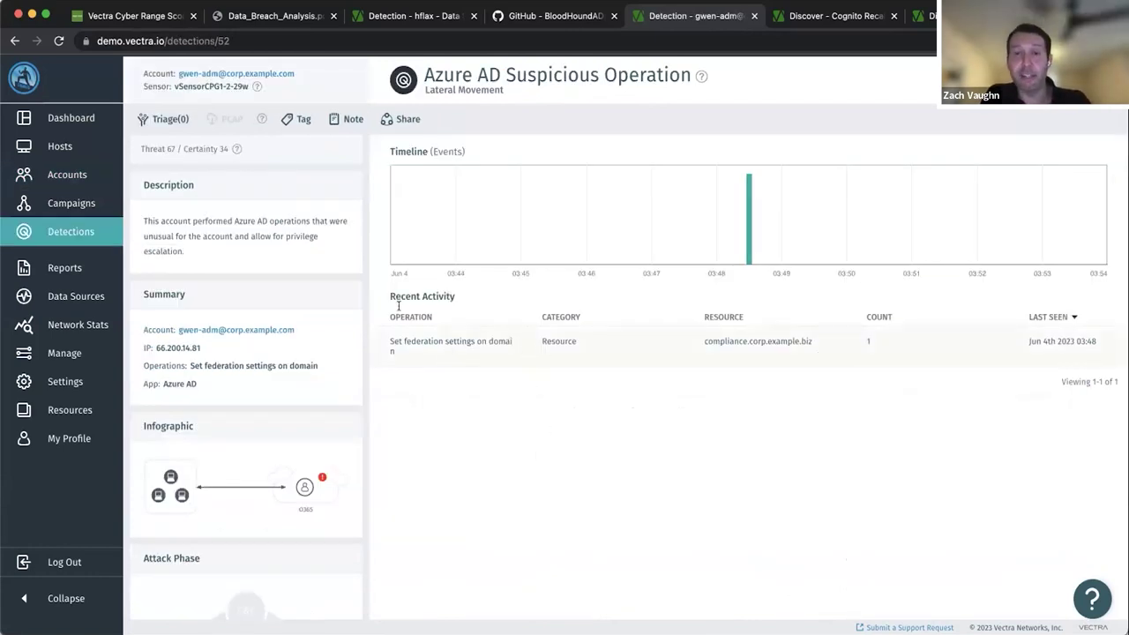
Step: Go back to the account, and open its M365 Suspicious Exchange Transport Rule detection to check the recorded event
left_click(216, 74)
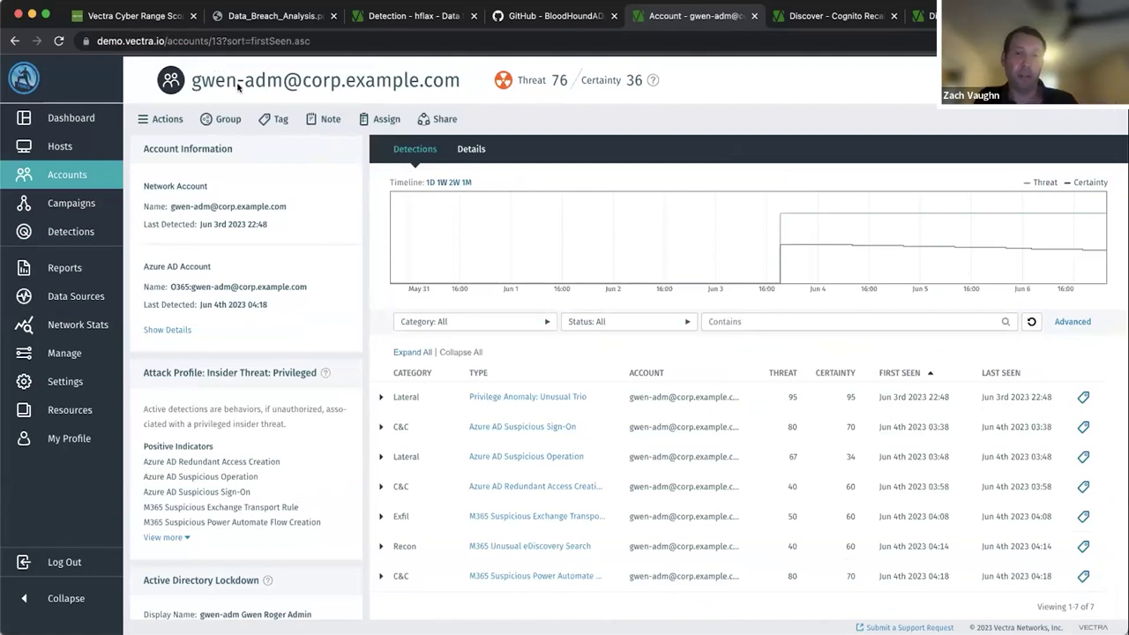
left_click(530, 519)
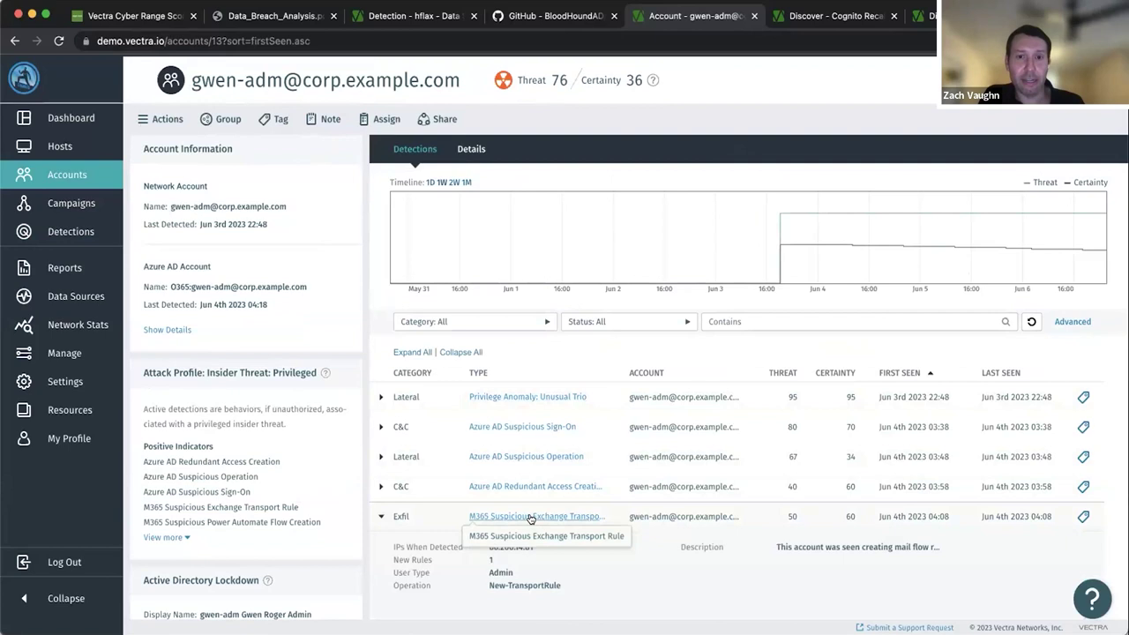
left_click(530, 517)
left_click(379, 362)
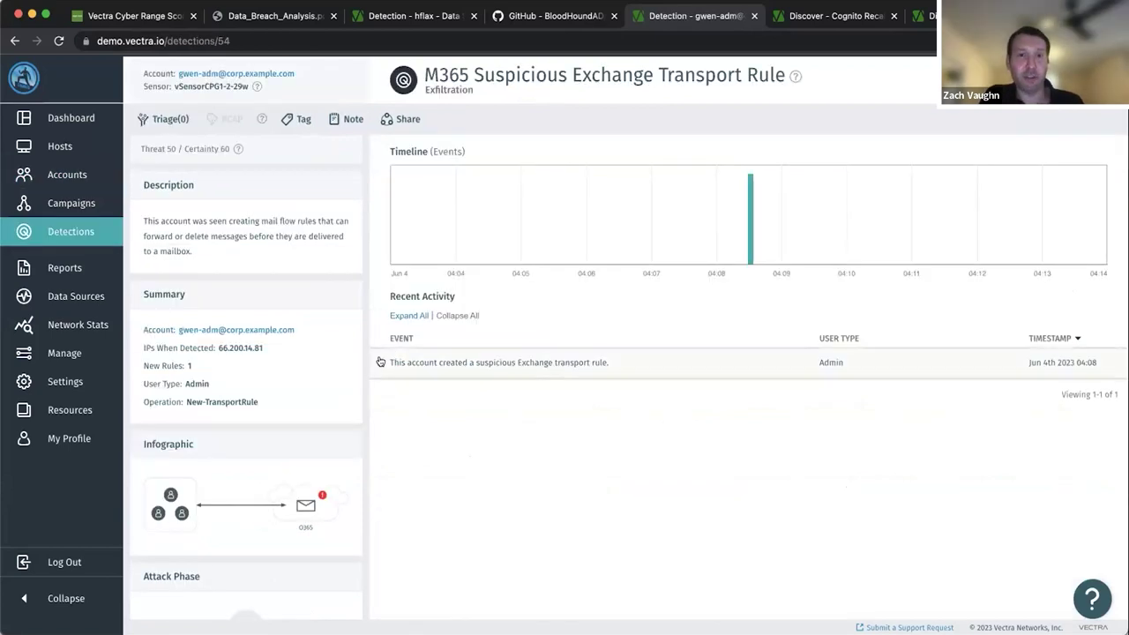
left_click(379, 362)
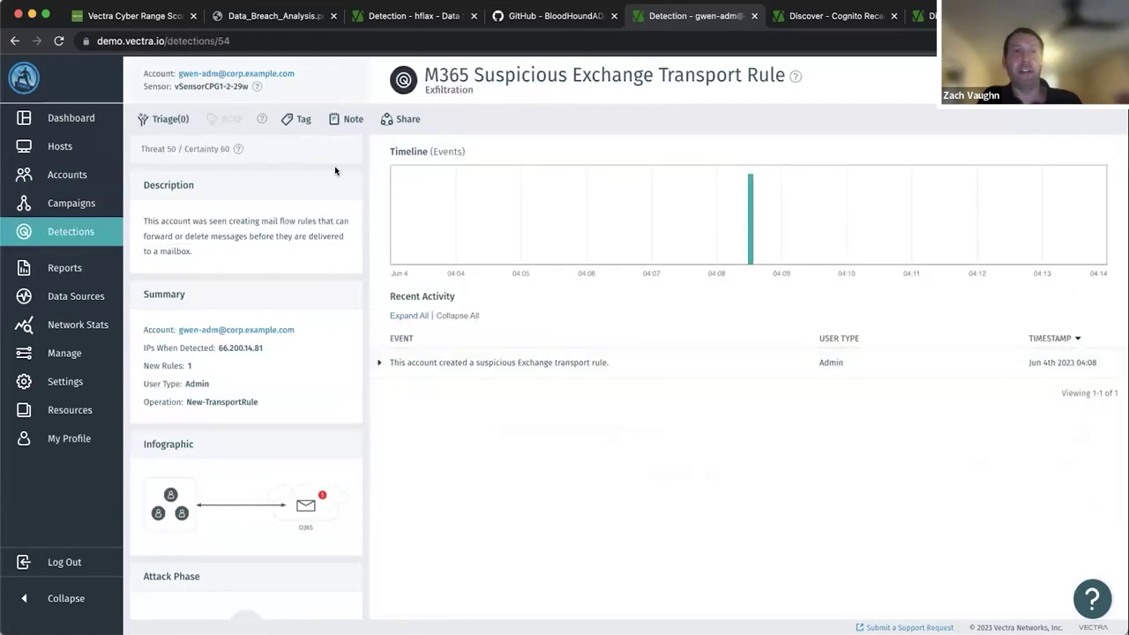
Step: Go back to the account, open its M365 Unusual eDiscovery Search detection, and expand the SearchCreated operation's command arguments
left_click(252, 77)
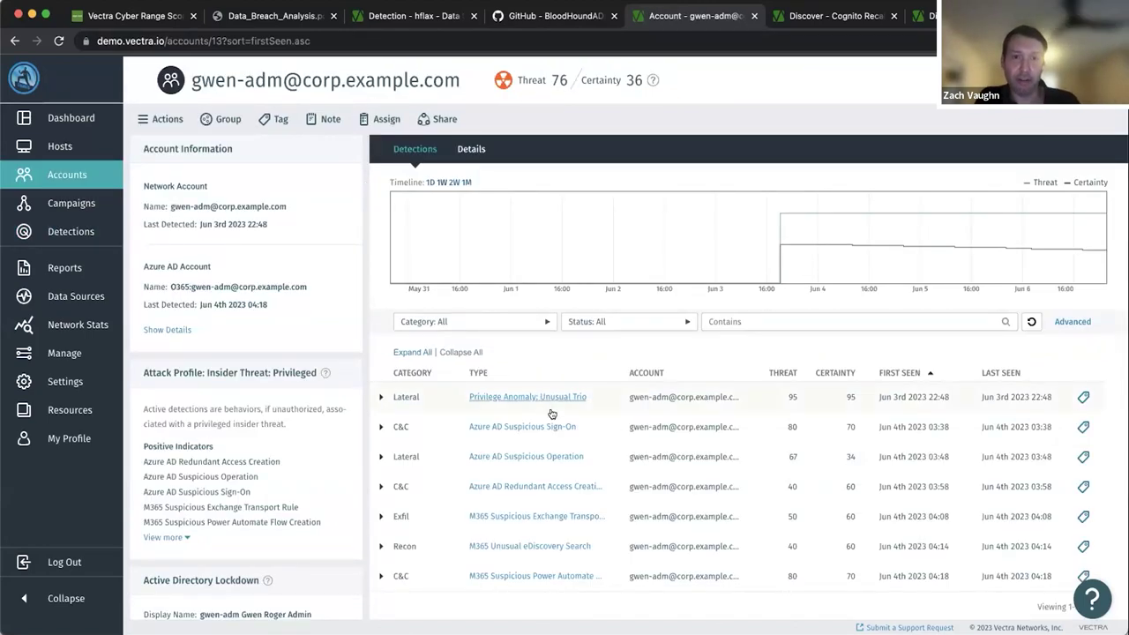
left_click(540, 545)
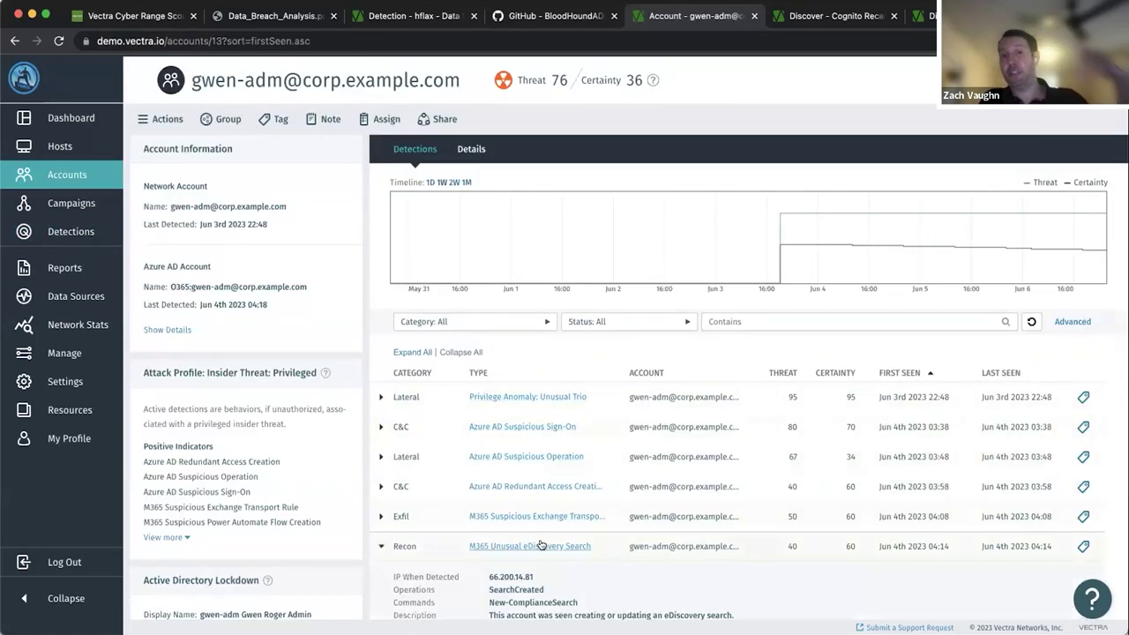
left_click(385, 362)
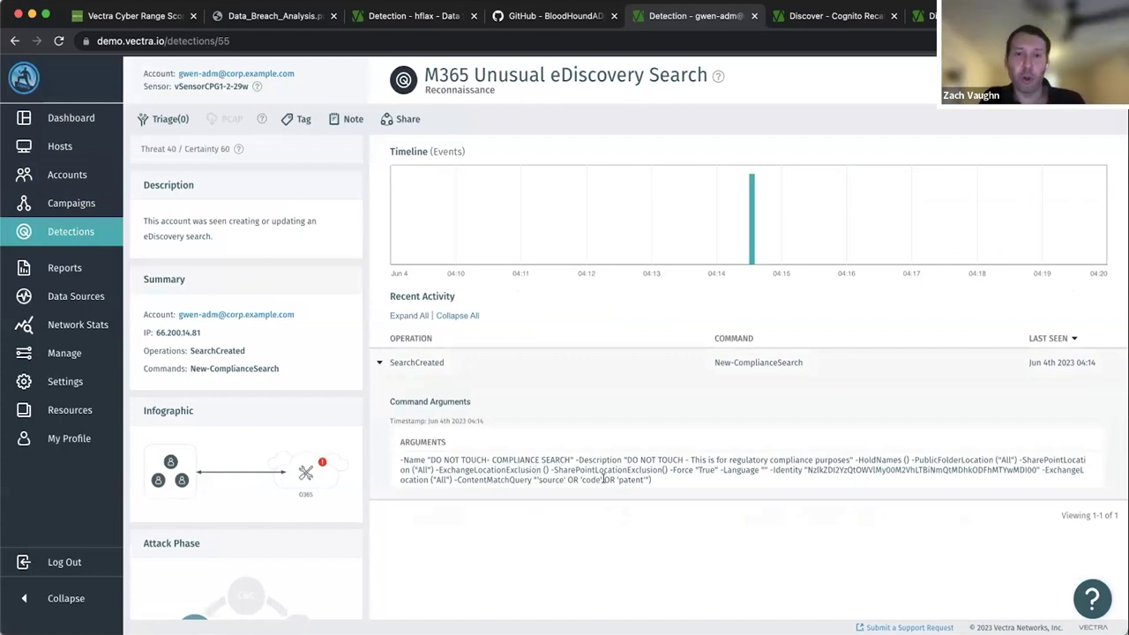
Step: Go back to the account, open its M365 Suspicious Power Automate Flow Creation detection, and expand the CreateFlow operation's flow connectors
left_click(271, 74)
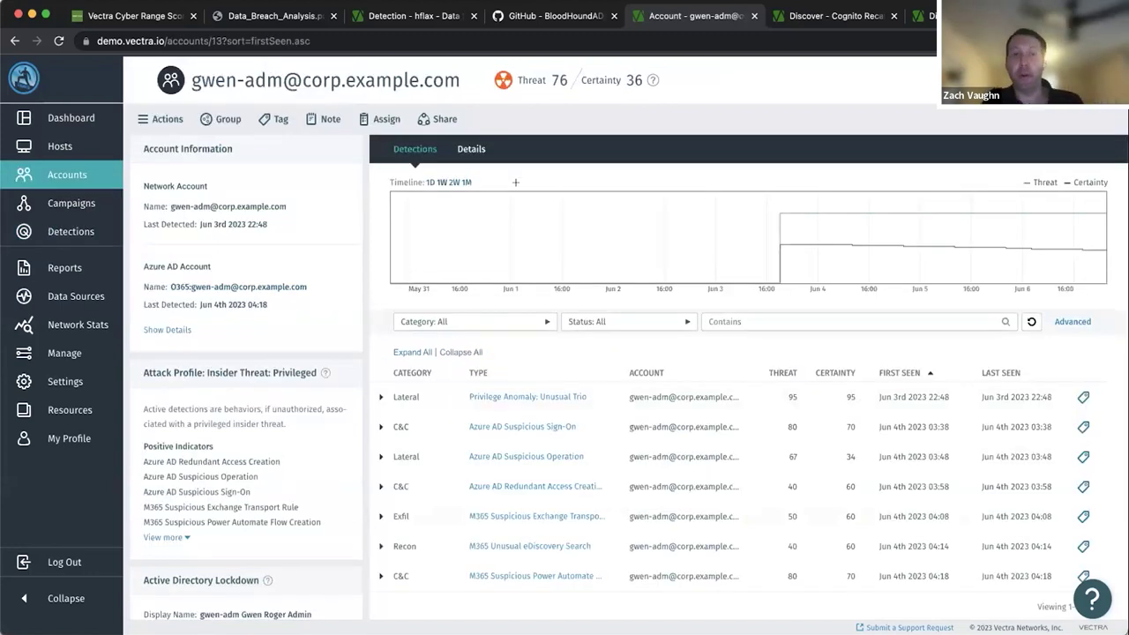
left_click(542, 575)
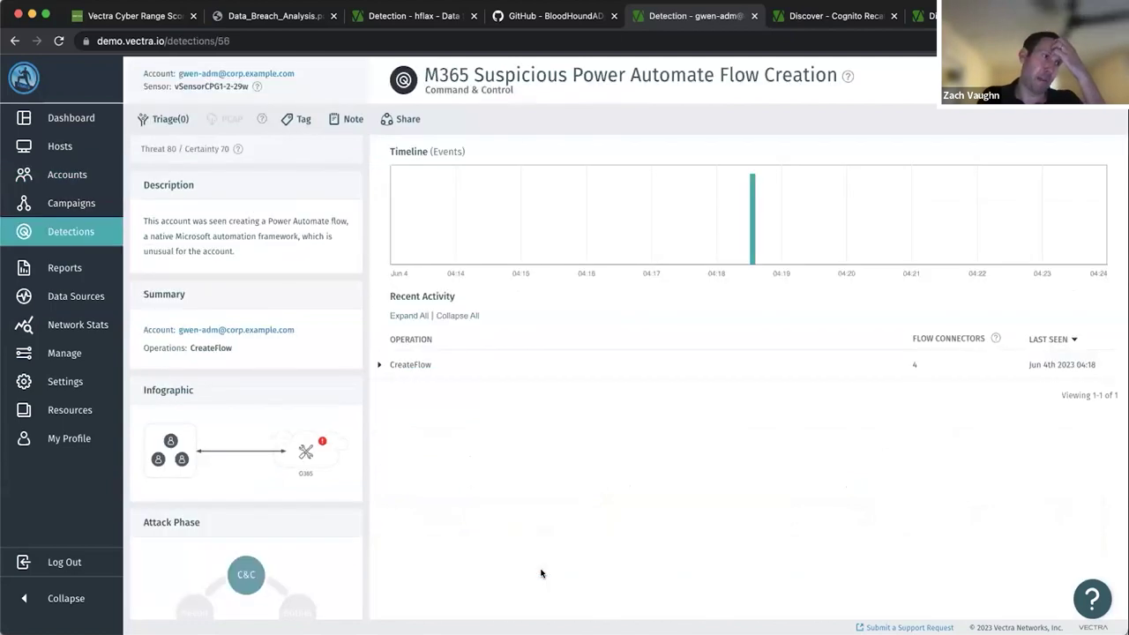
left_click(375, 367)
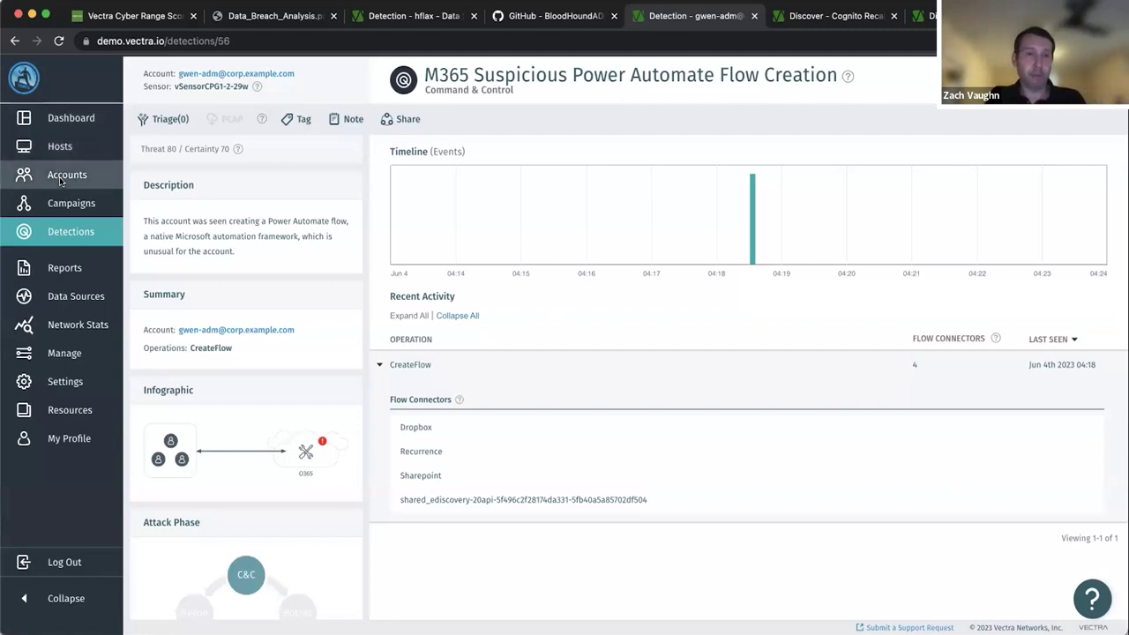
Step: From the hosts overview, open the critical host conrad-t480 and its Data Smuggler exfiltration detection
left_click(55, 231)
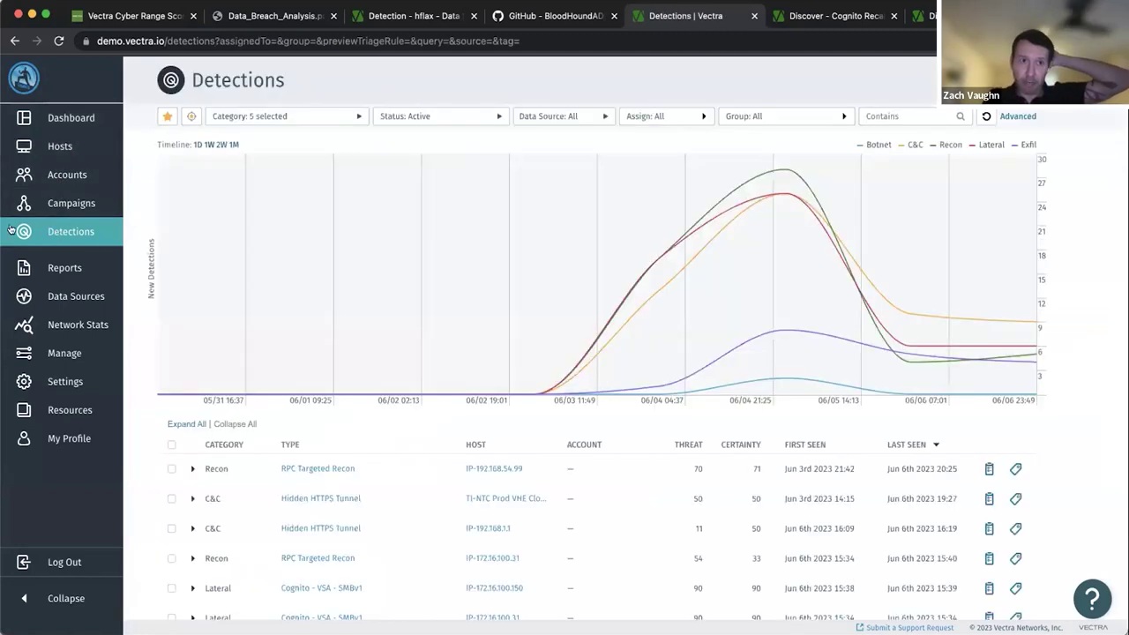
left_click(60, 146)
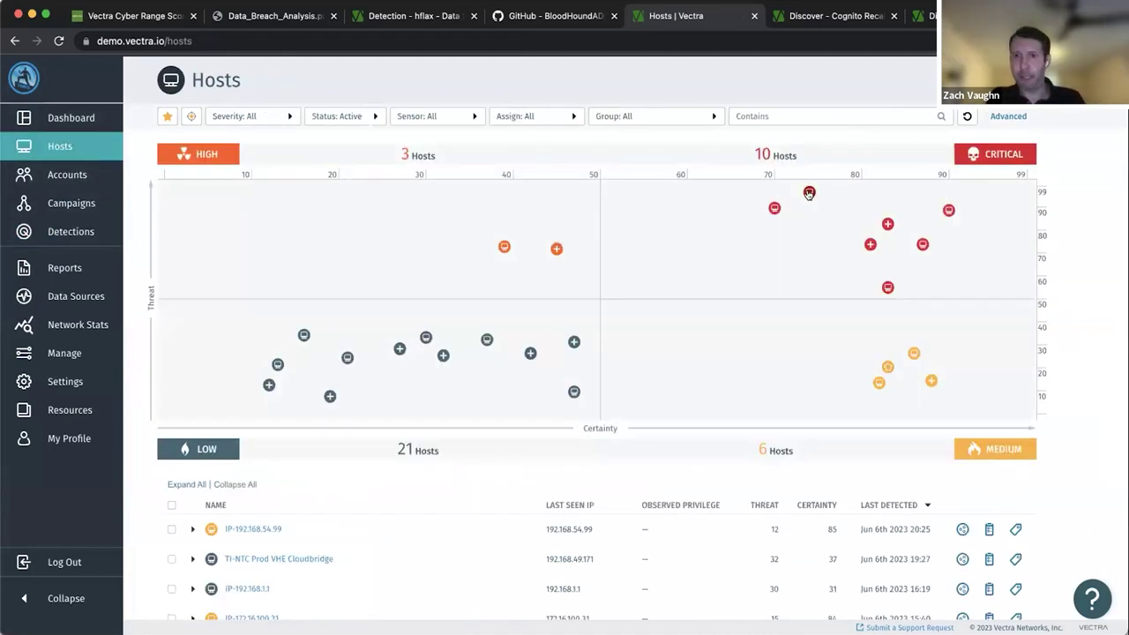
mouse_move(809, 193)
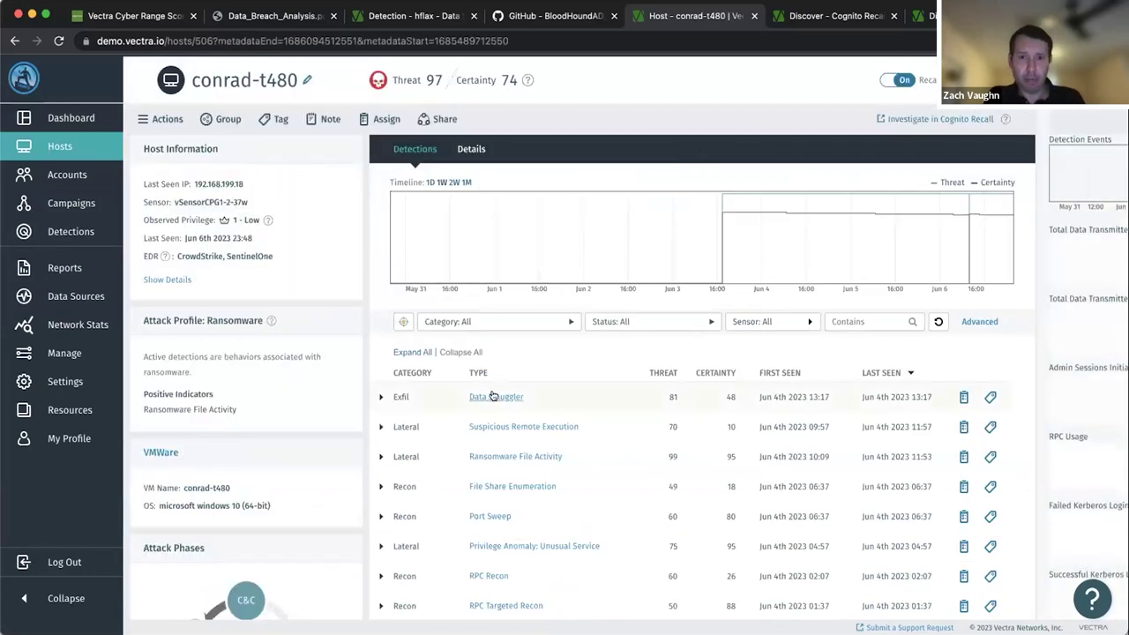
left_click(494, 397)
left_click(494, 397)
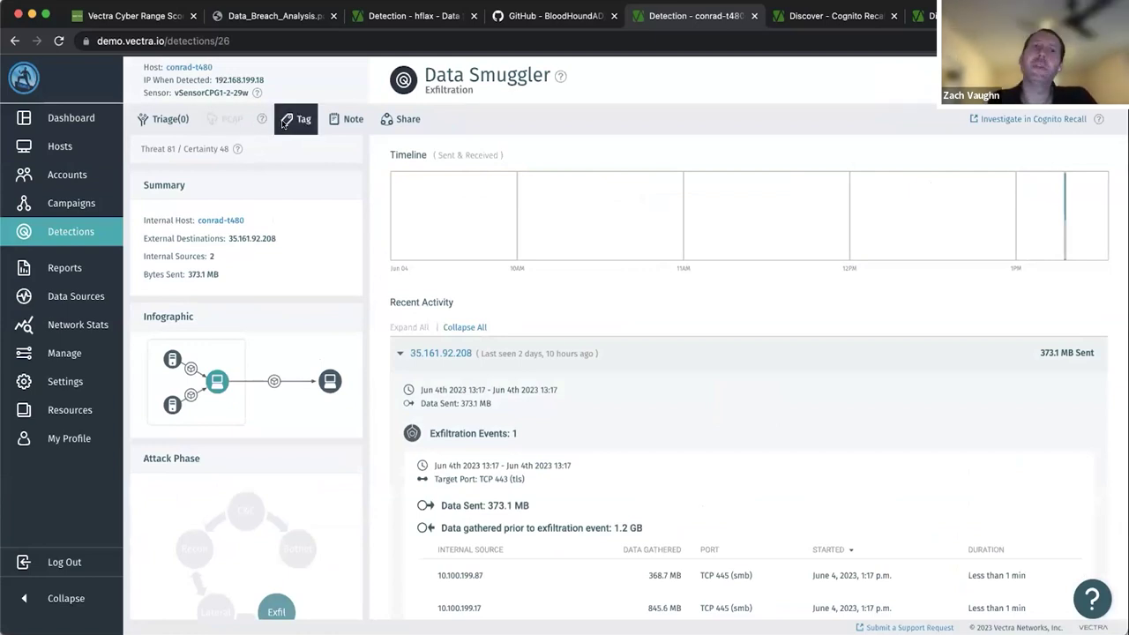
mouse_move(261, 124)
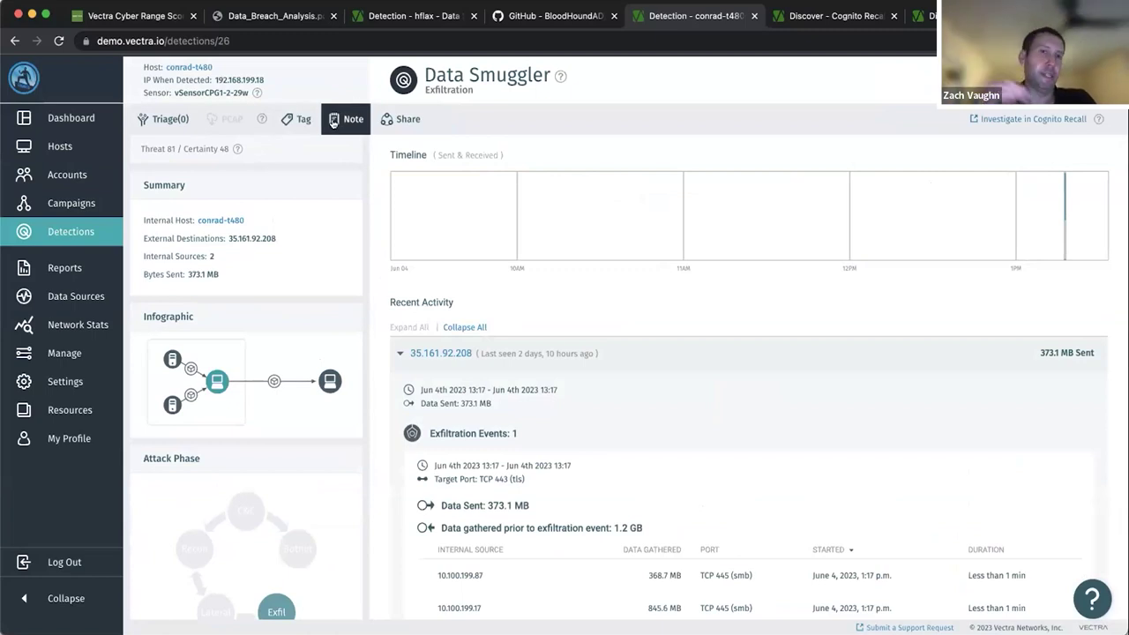
left_click(179, 108)
left_click(179, 109)
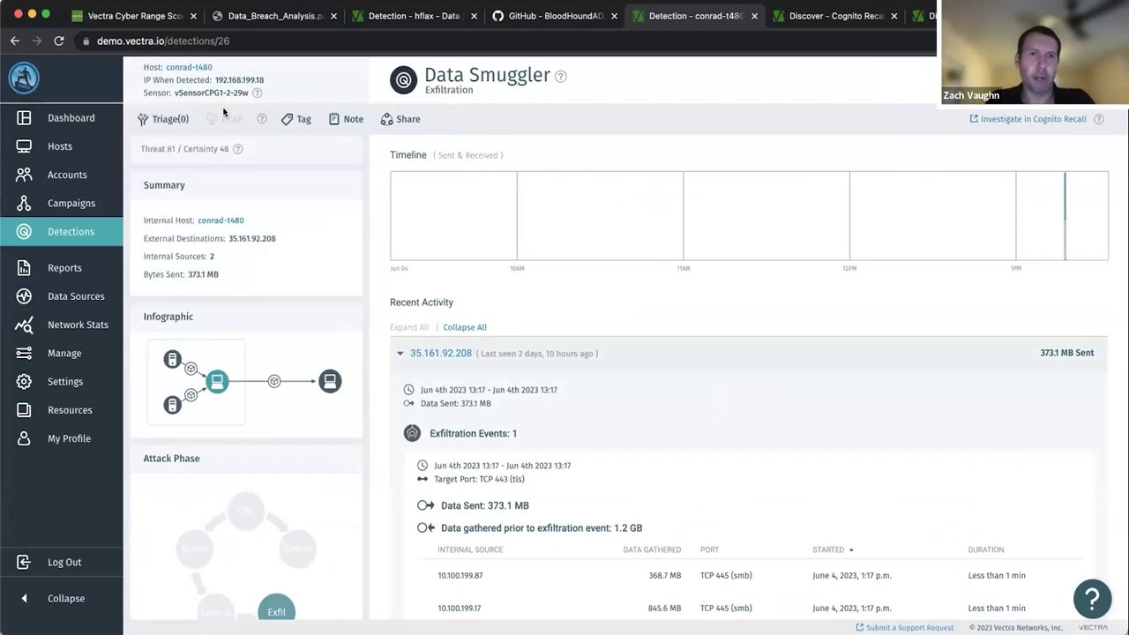